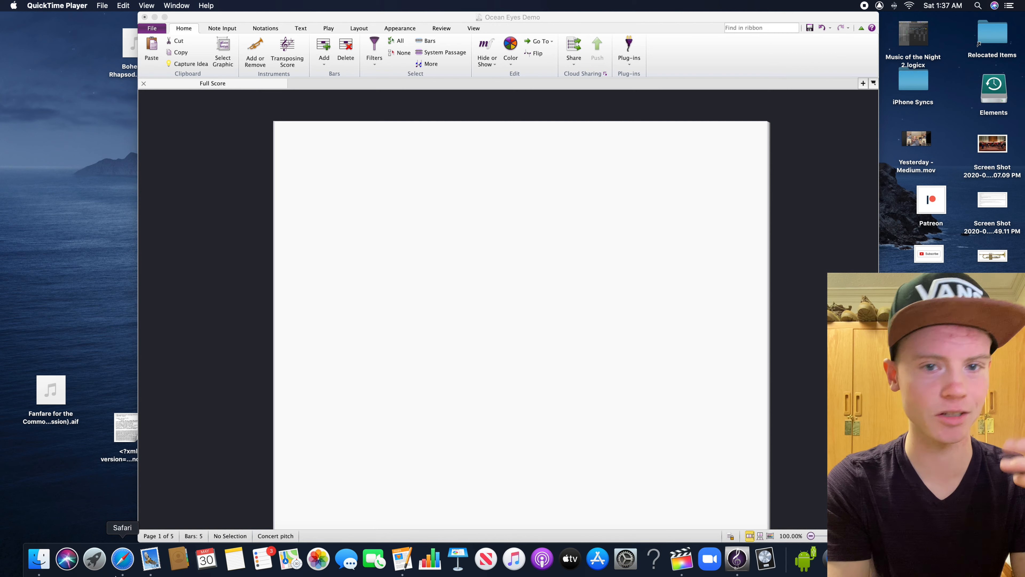
Switch to Safari, search the web for "ocean eyes key" and look through the results
left_click(121, 559)
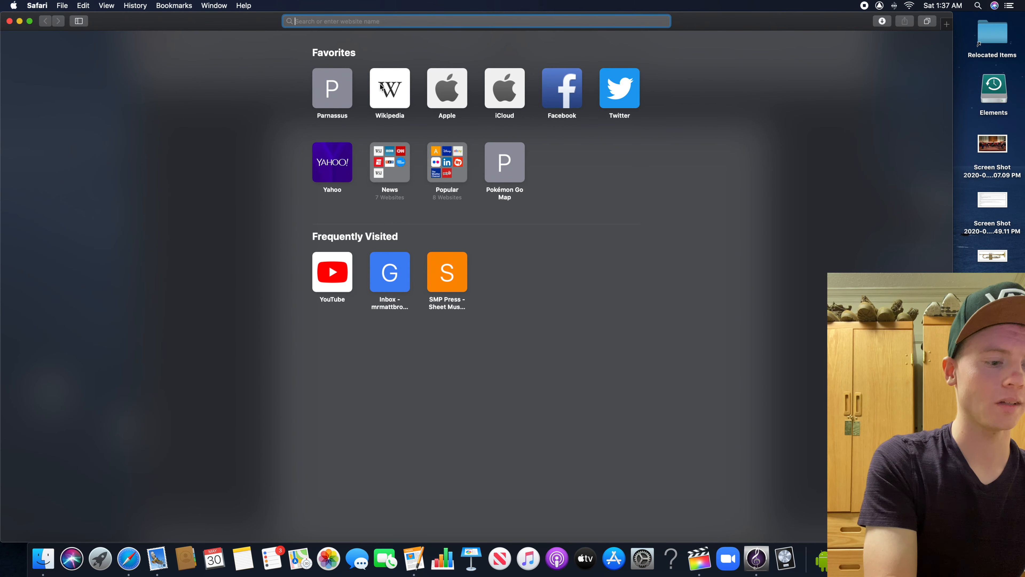
type("ocean eyes")
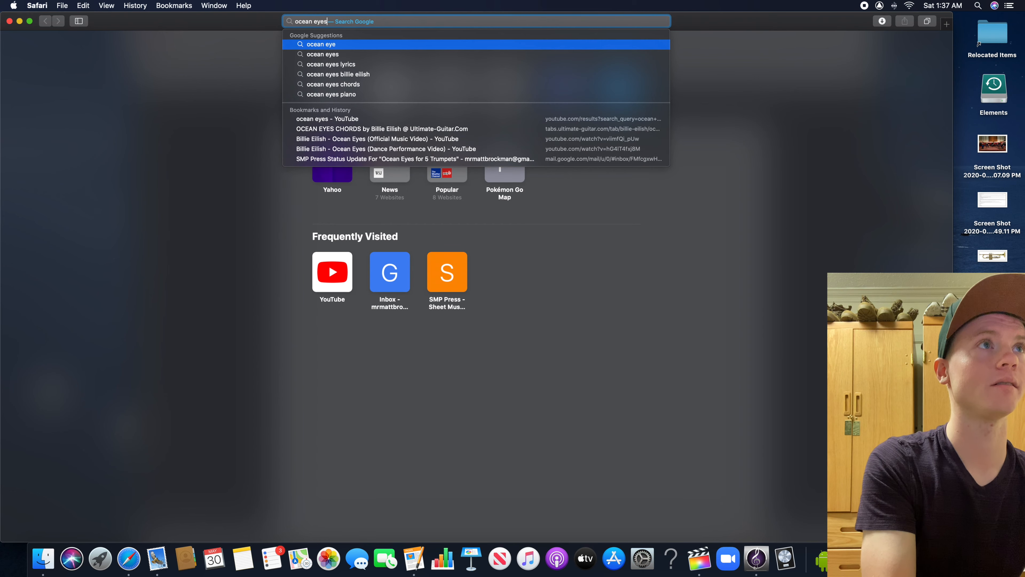
type(" key")
key("Return")
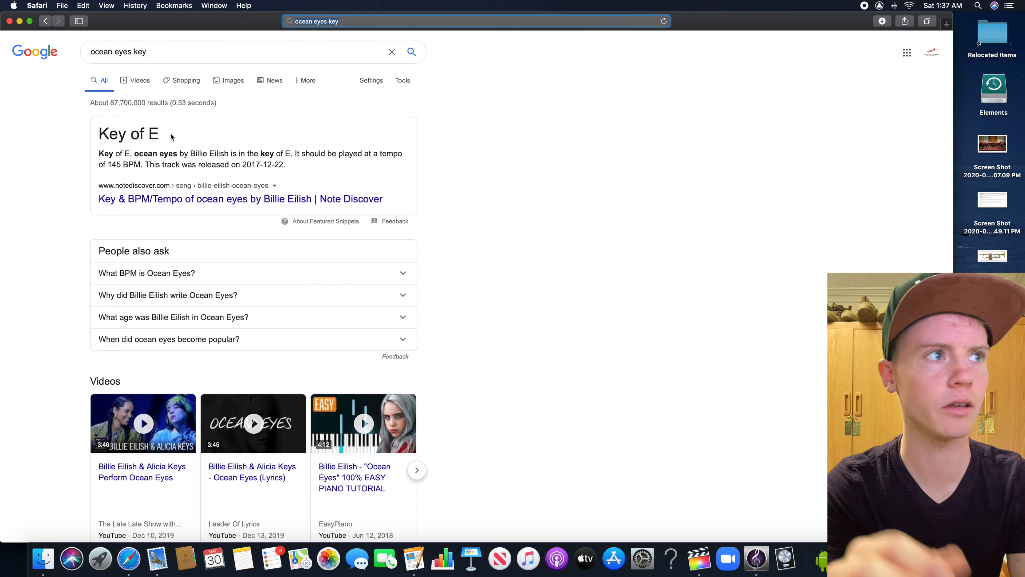
scroll(202, 214, "down", 10)
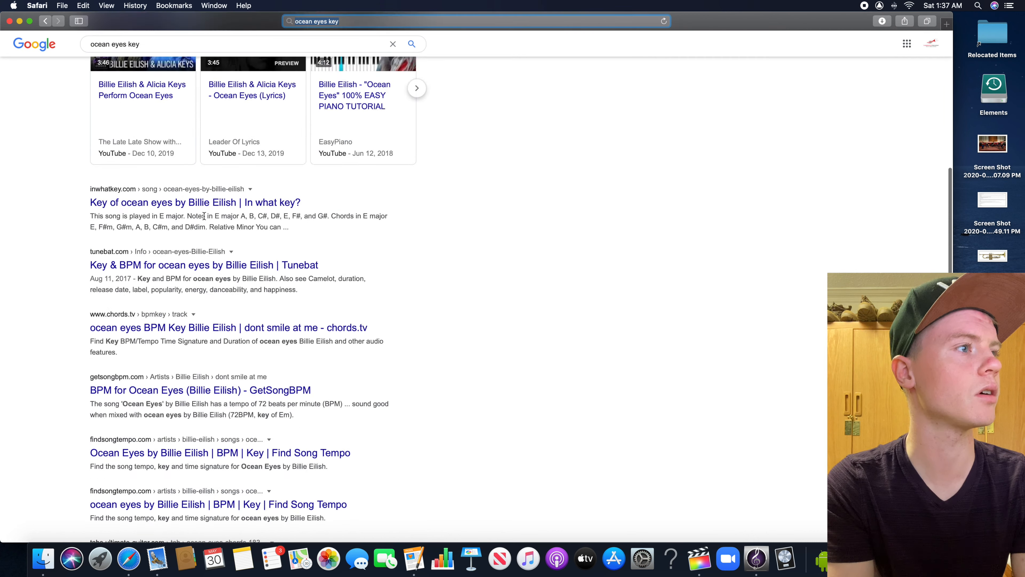
scroll(174, 289, "up", 10)
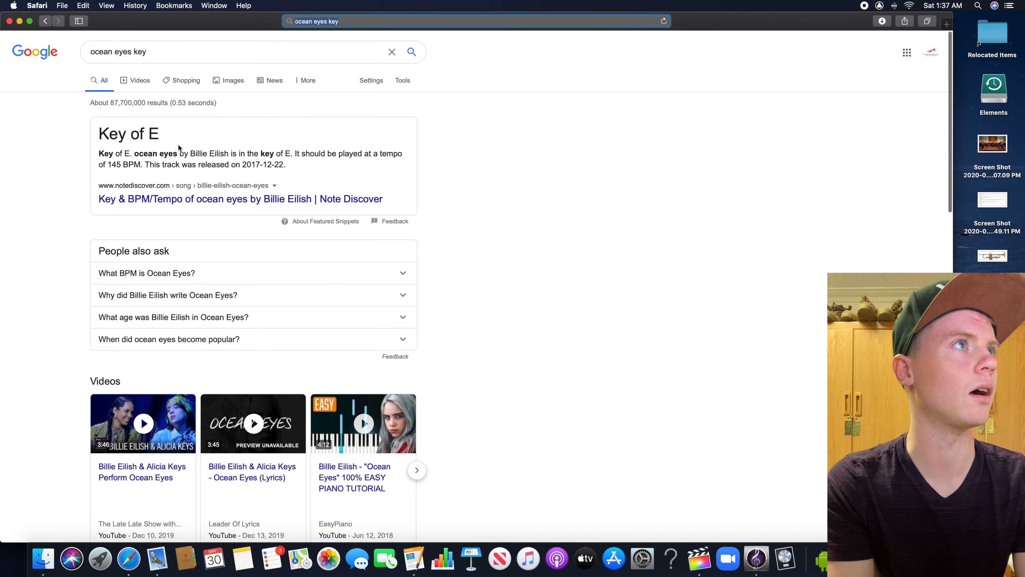
Search for "ocean eyes chords" and open the first Ultimate Guitar chords page from the results
left_click(144, 51)
double_click(140, 50)
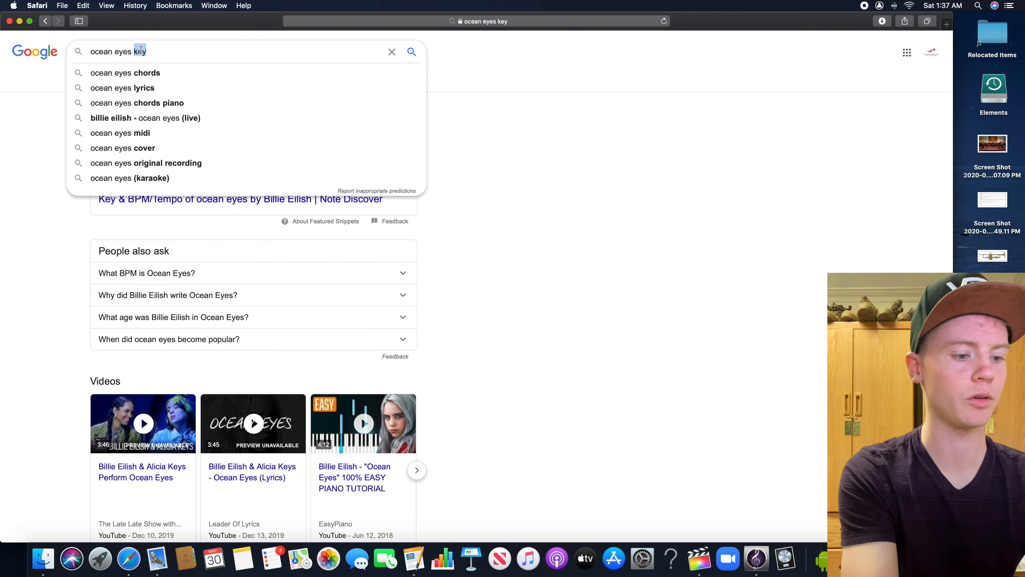
type("chords")
key("Return")
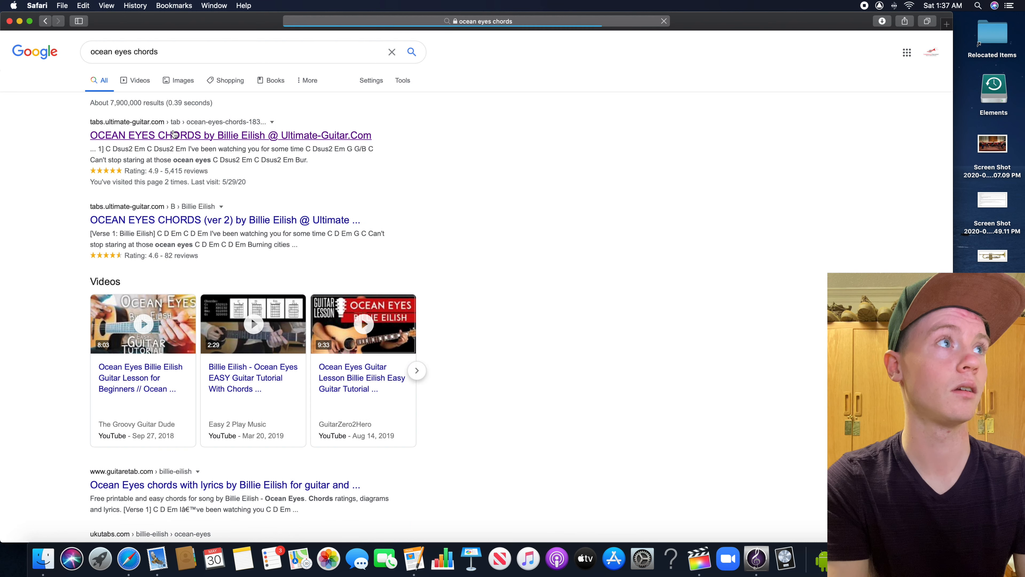
left_click(170, 137)
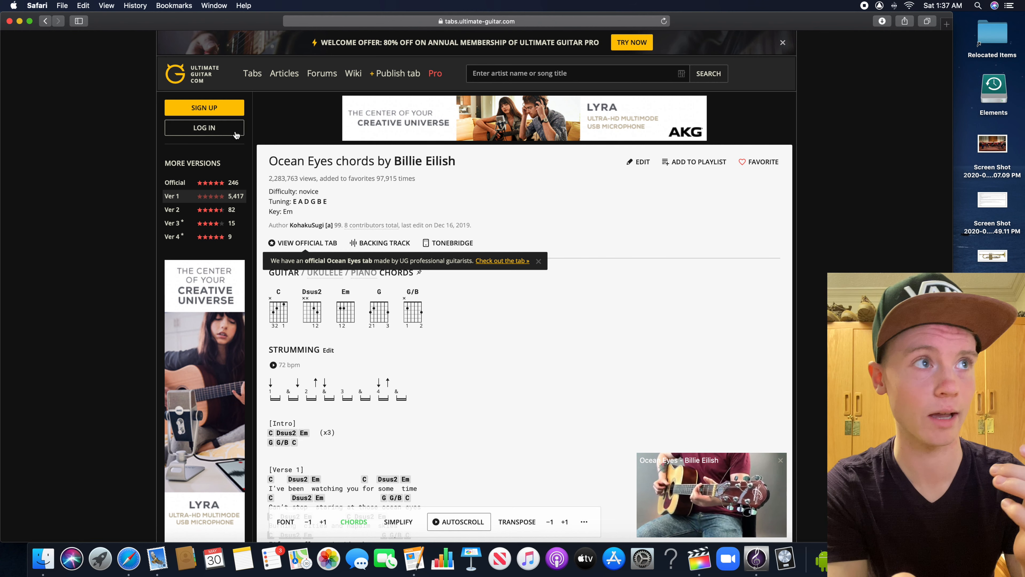
Check the key listed on the Ocean Eyes chords page, and return to the search results
triple_click(288, 212)
left_click_drag(294, 212, 269, 211)
left_click(283, 211)
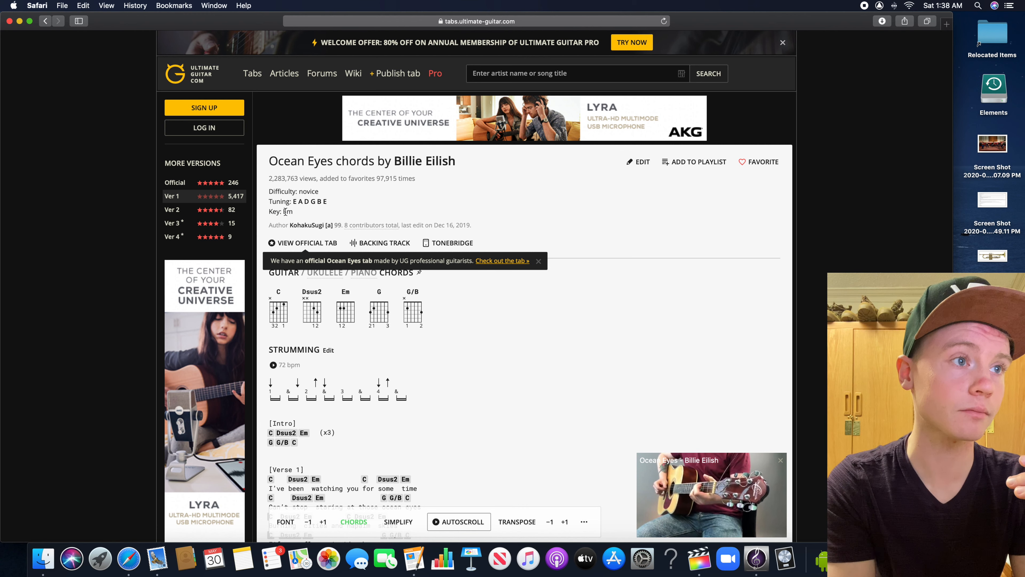
left_click(48, 21)
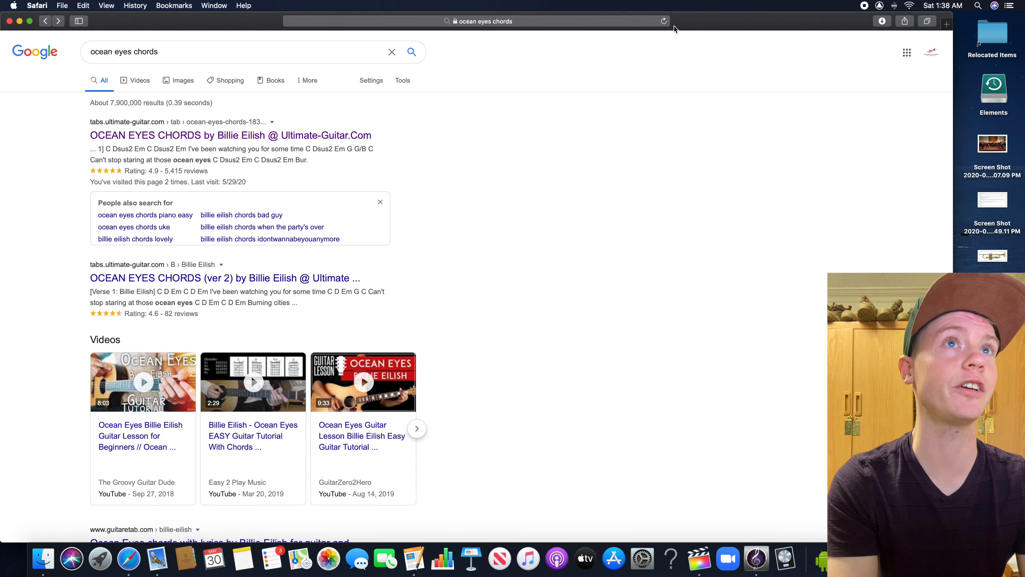
Switch to Sibelius and add five Trumpet in Bb staves to the empty Ocean Eyes Demo score
left_click_drag(675, 25, 631, 39)
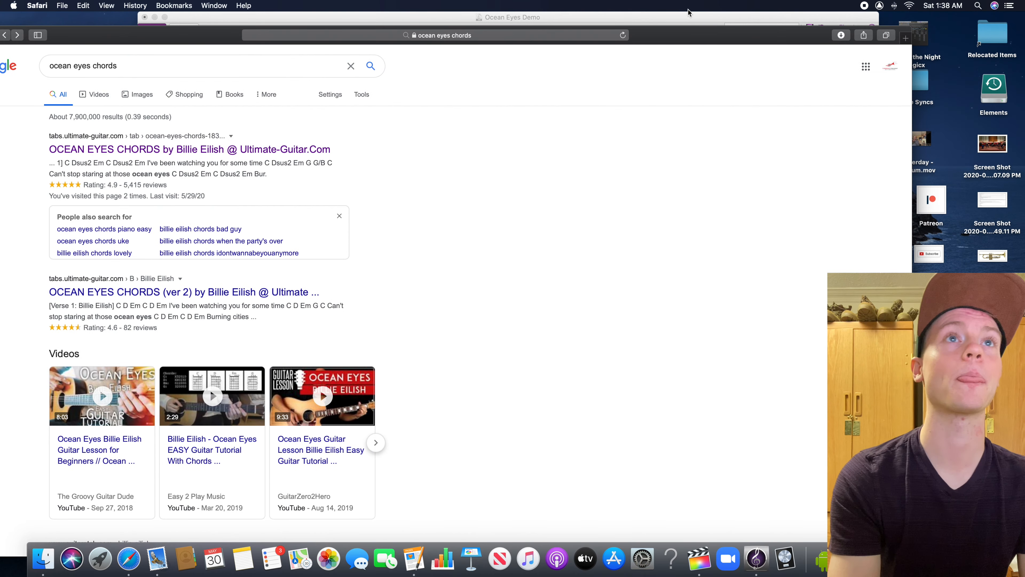
left_click(669, 18)
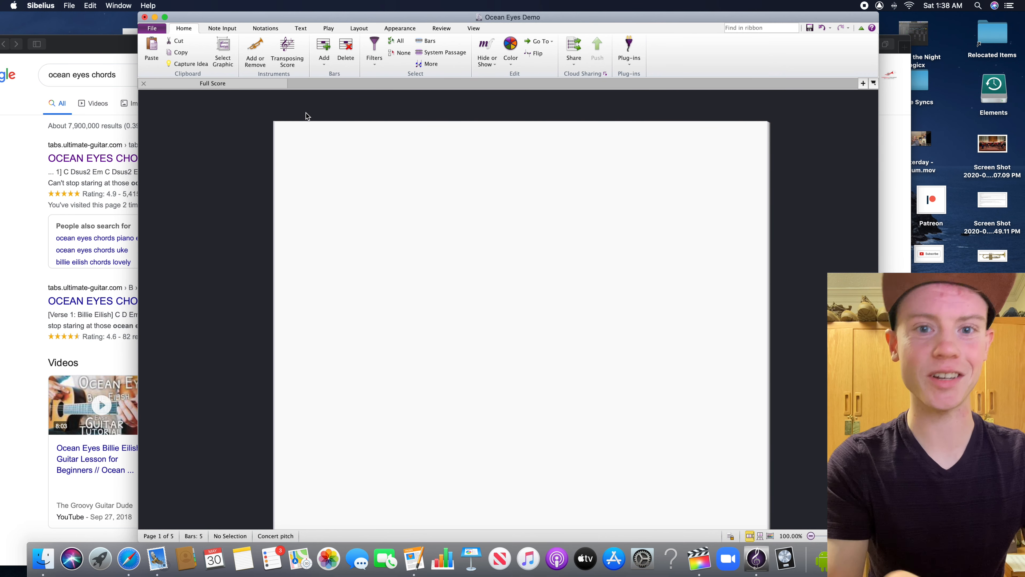
left_click(251, 65)
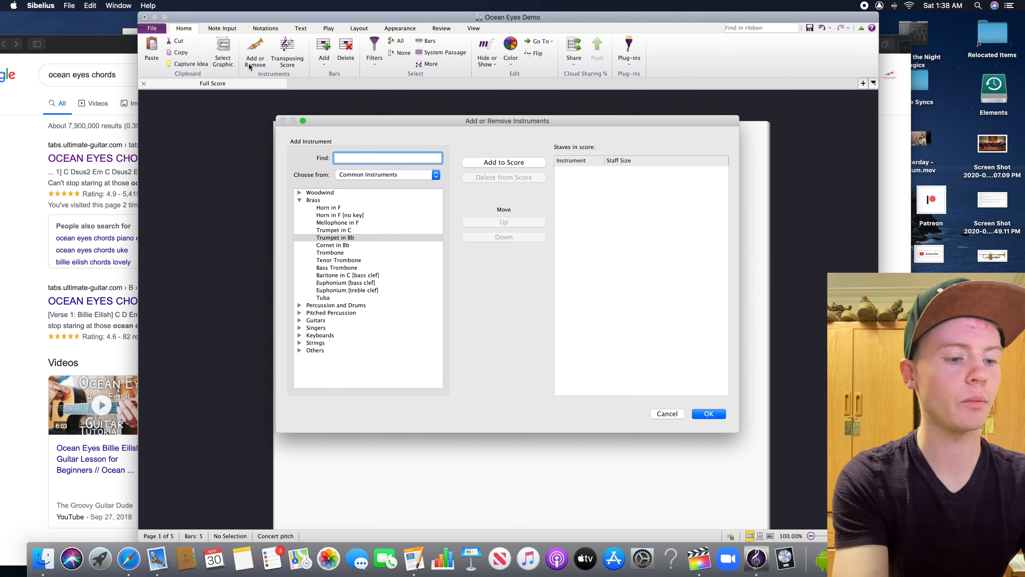
type("trumpet")
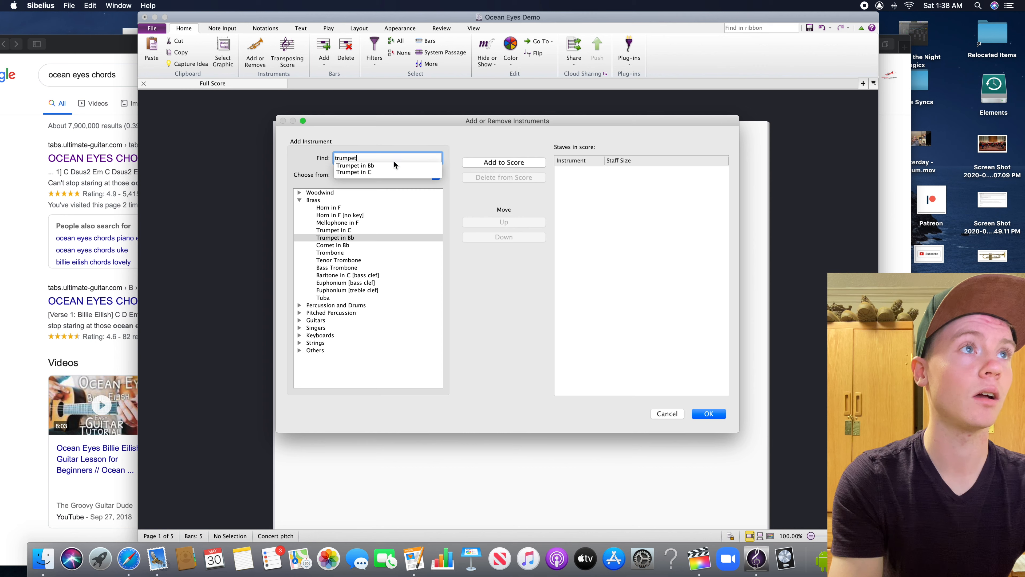
left_click(394, 164)
left_click(467, 165)
left_click(468, 166)
left_click(468, 166)
left_click(468, 165)
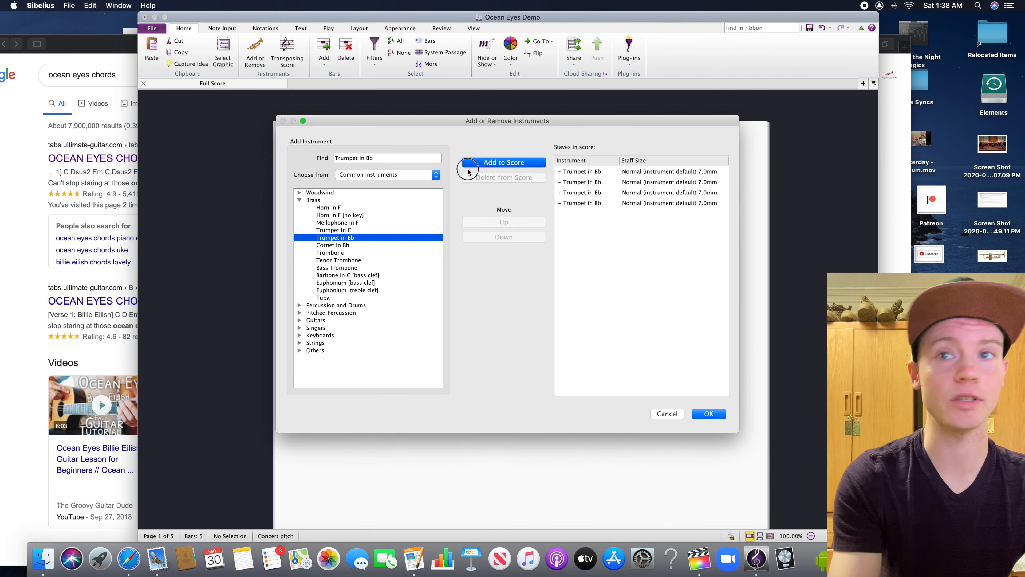
left_click(468, 170)
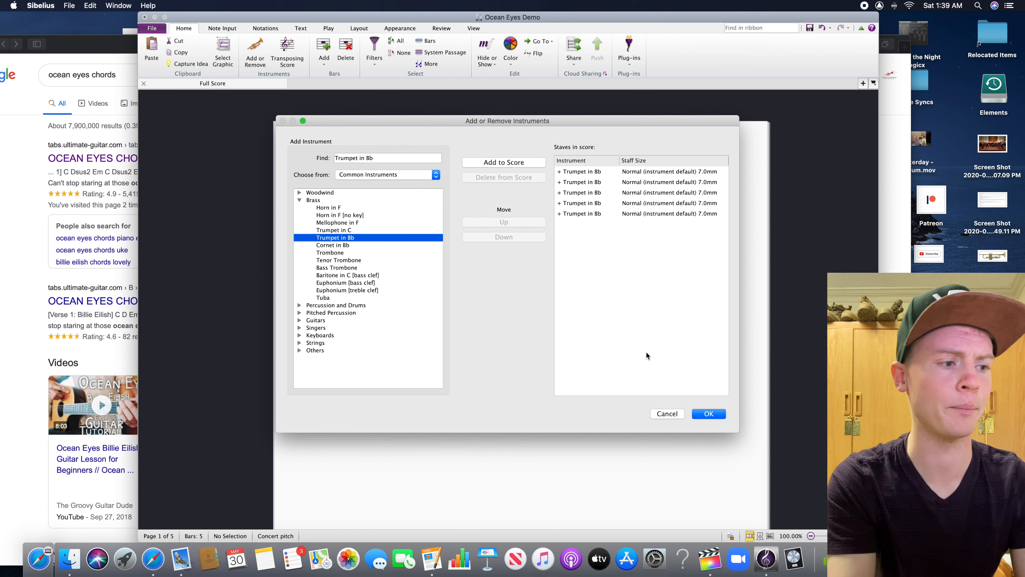
left_click(705, 414)
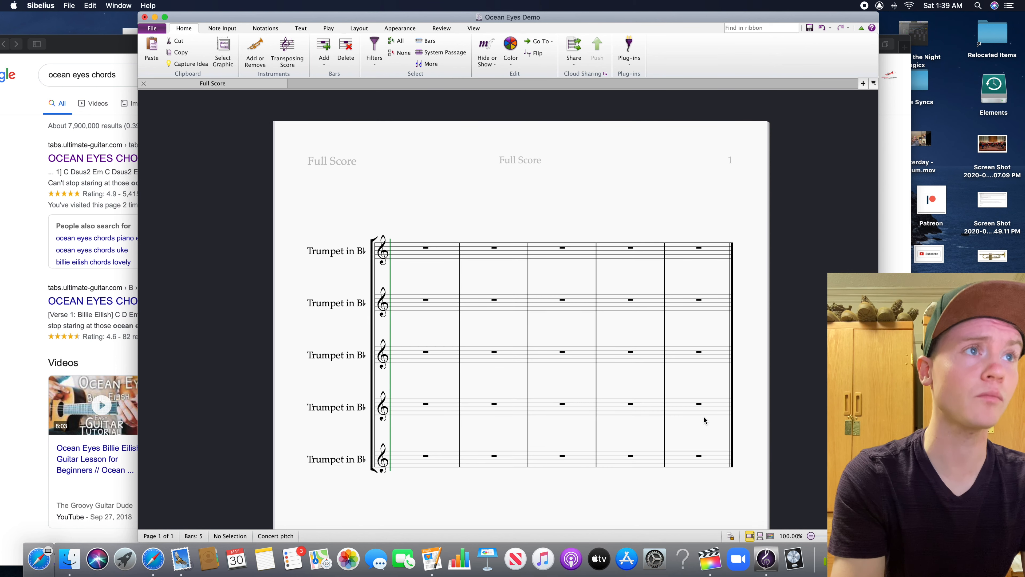
Add a 4/4 time signature at the start of the score's first bar
left_click(266, 28)
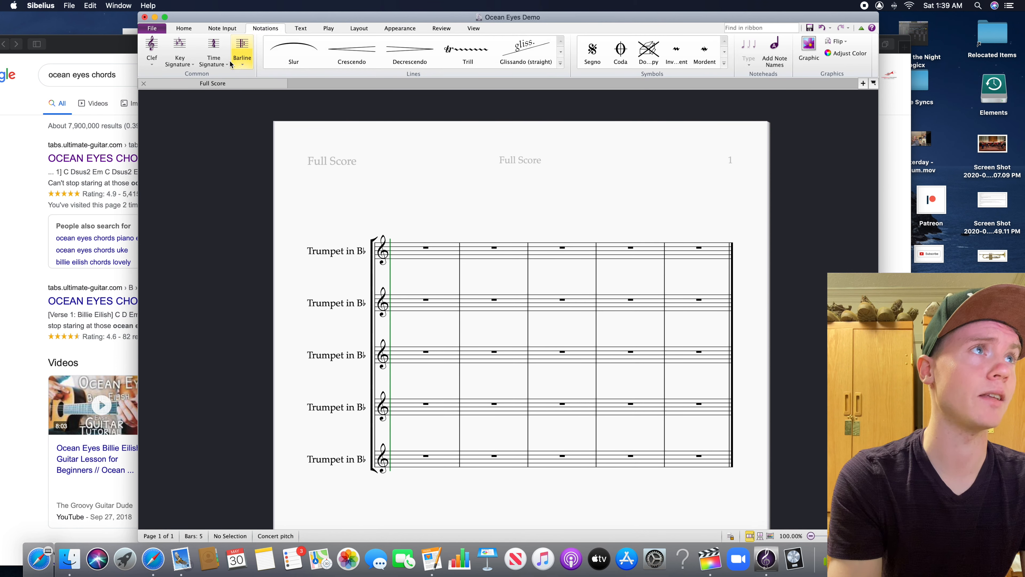
left_click(214, 52)
left_click(241, 123)
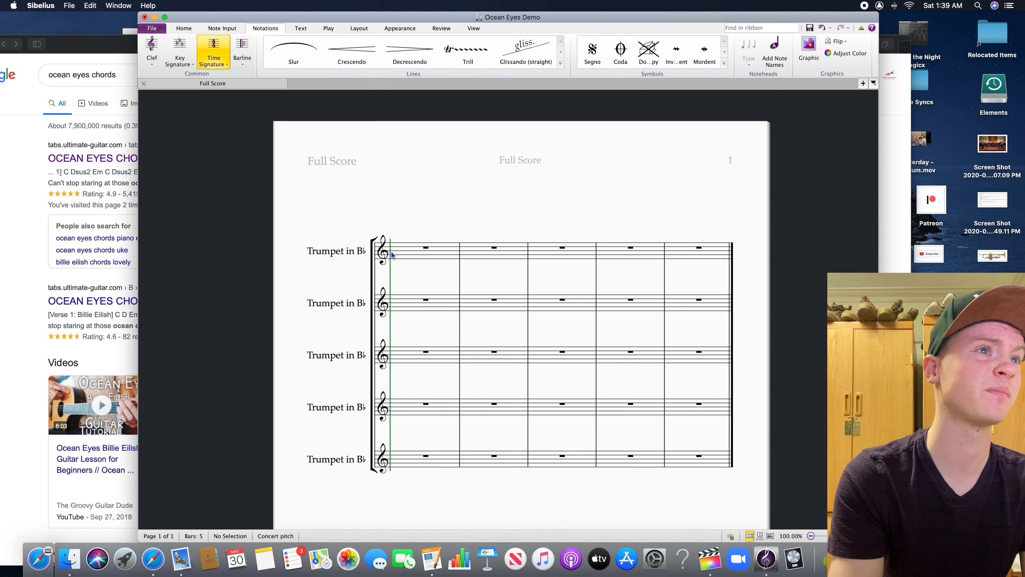
left_click(405, 249)
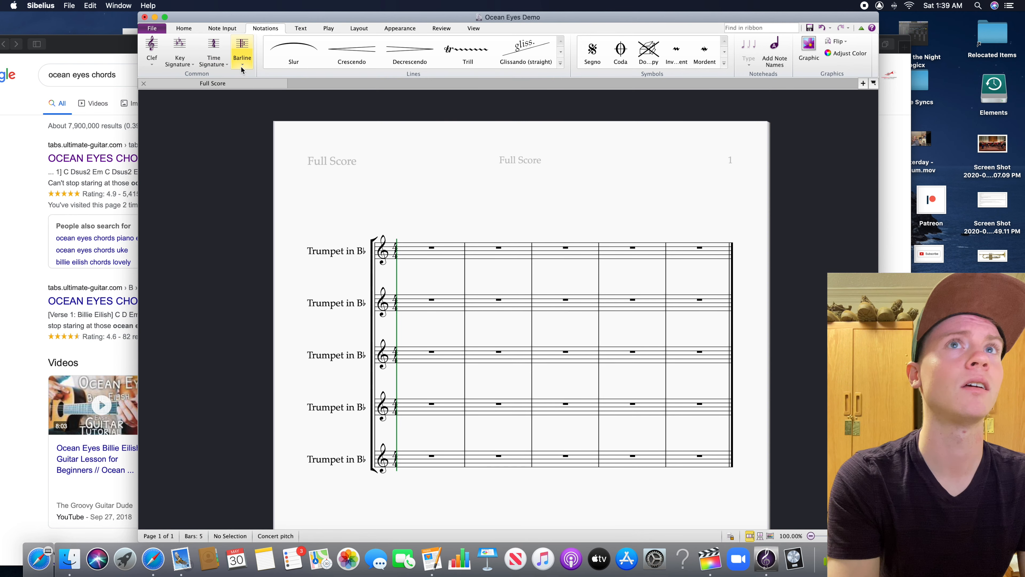
Add the one-sharp E minor key signature at the start of the score
left_click(180, 53)
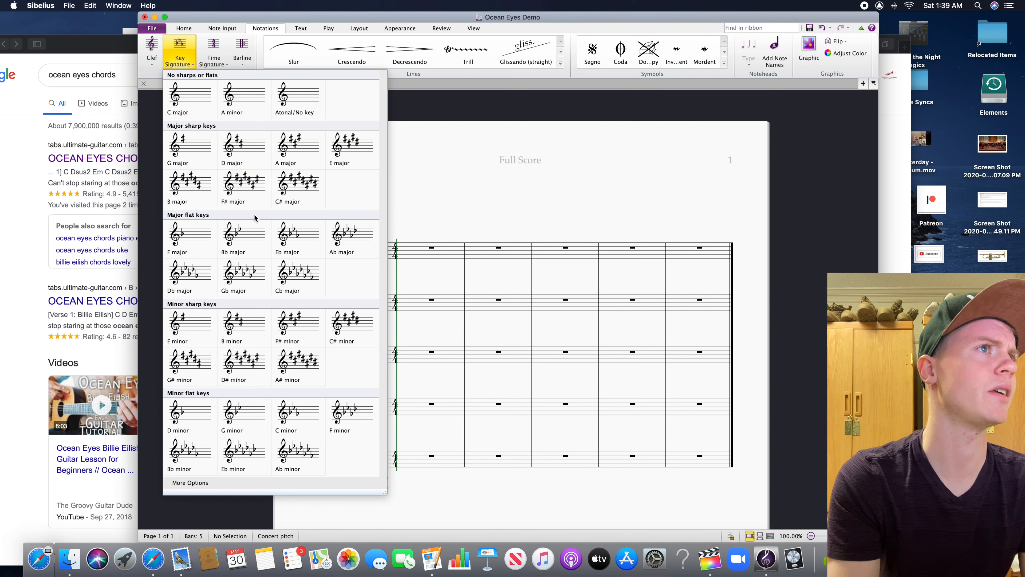
left_click(244, 327)
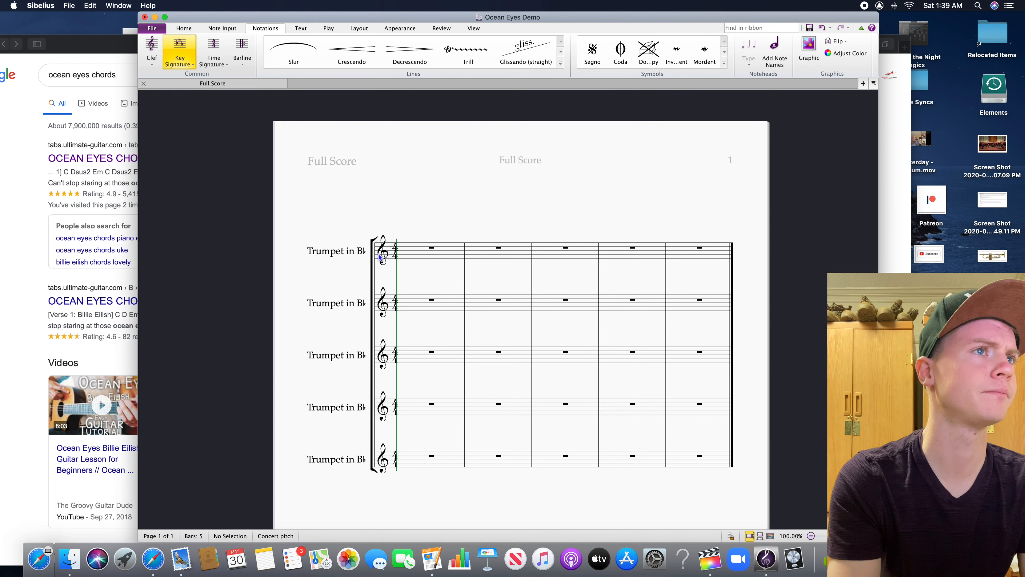
left_click(407, 238)
left_click_drag(412, 222, 353, 225)
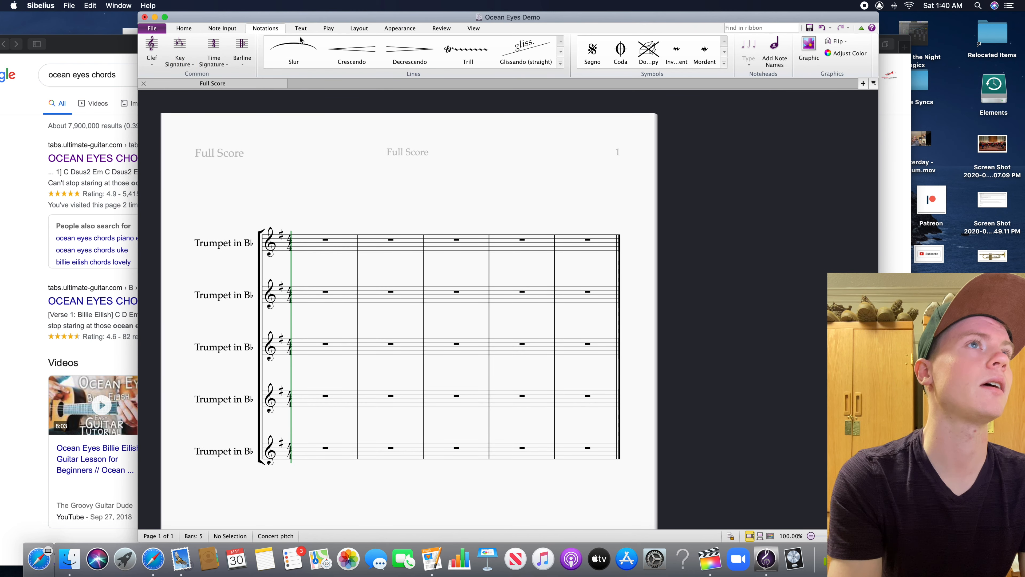
Add a metronome mark of quarter note = 72 above bar 1, using the Music text character style for the note symbol
left_click(300, 28)
left_click(494, 64)
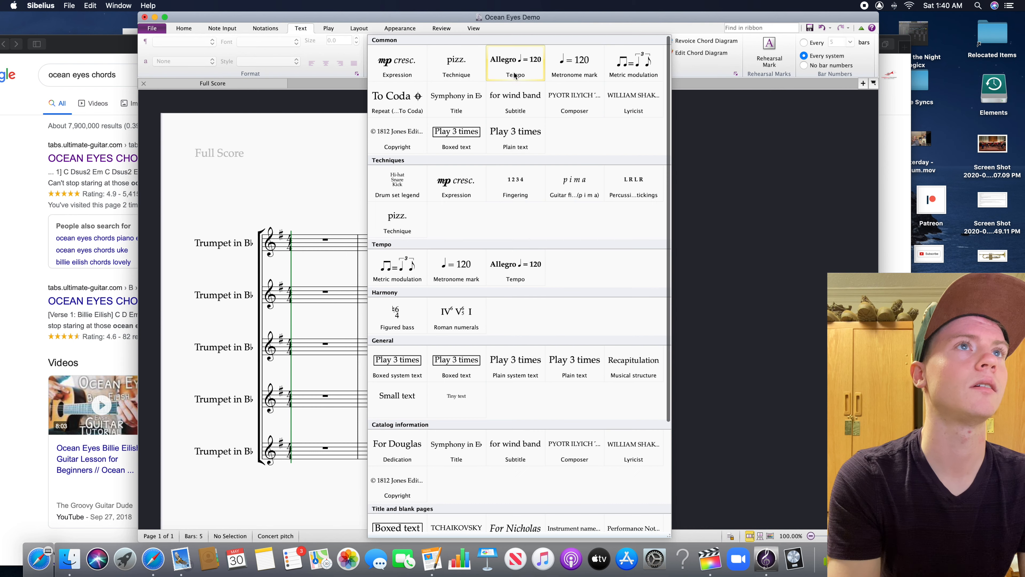
left_click(556, 71)
left_click(295, 245)
left_click(200, 61)
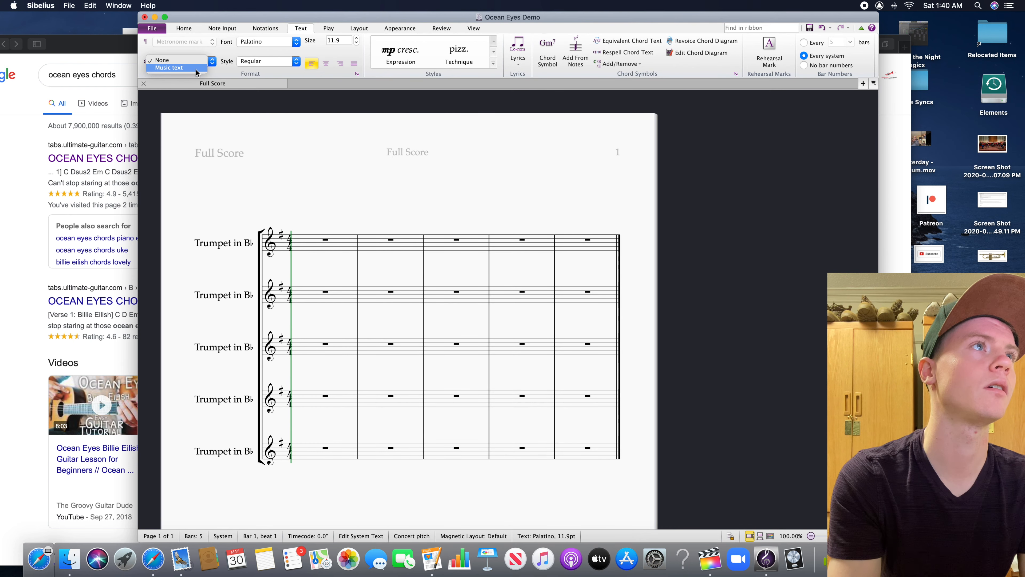
left_click(200, 71)
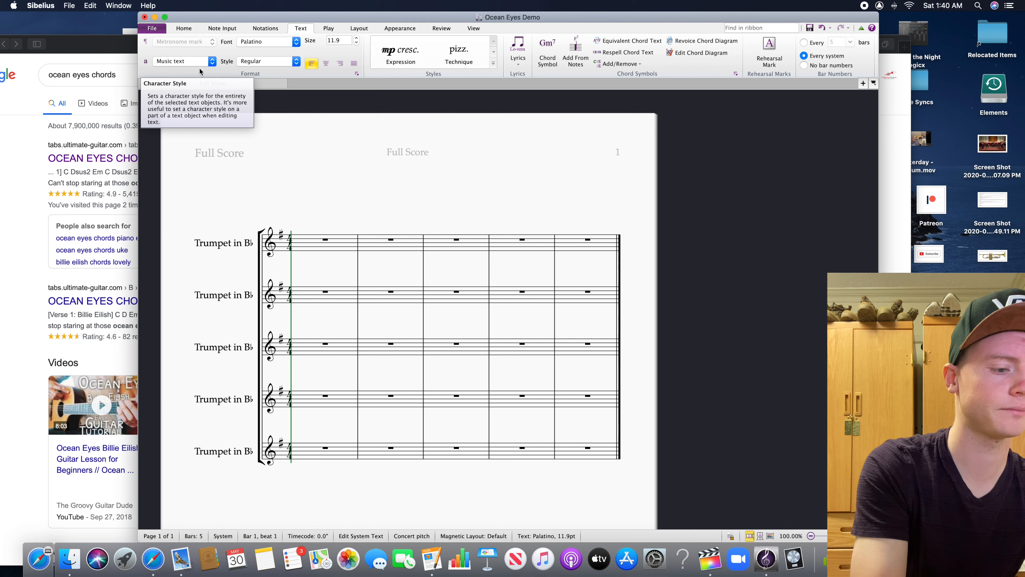
type("q=72")
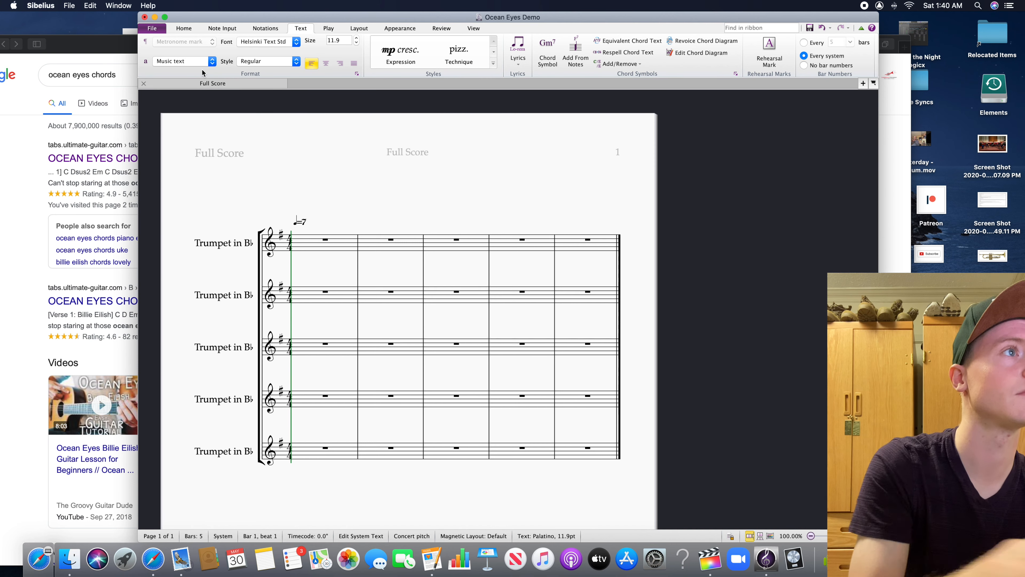
left_click(351, 202)
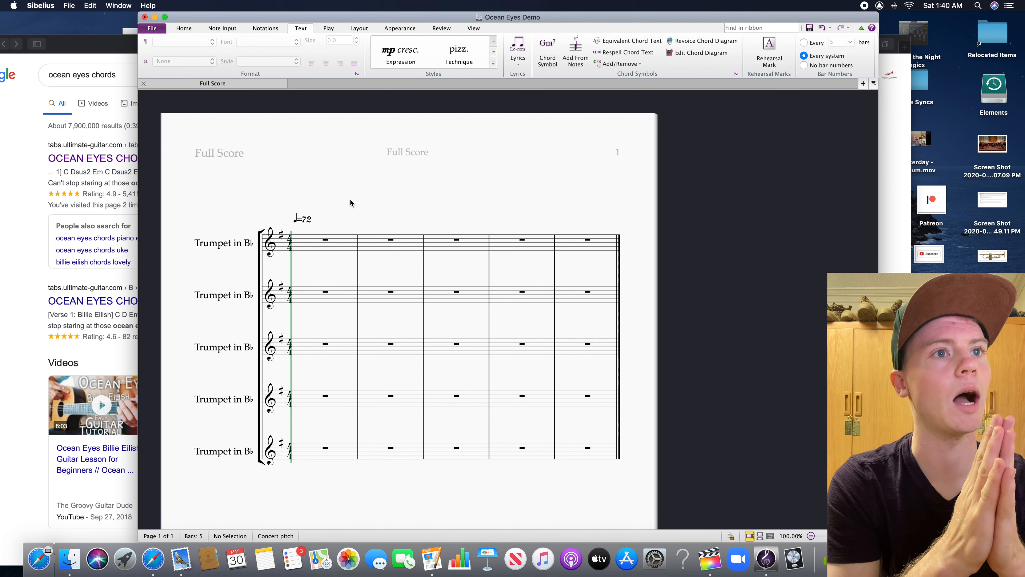
left_click(250, 32)
left_click(190, 31)
left_click(315, 26)
left_click(320, 27)
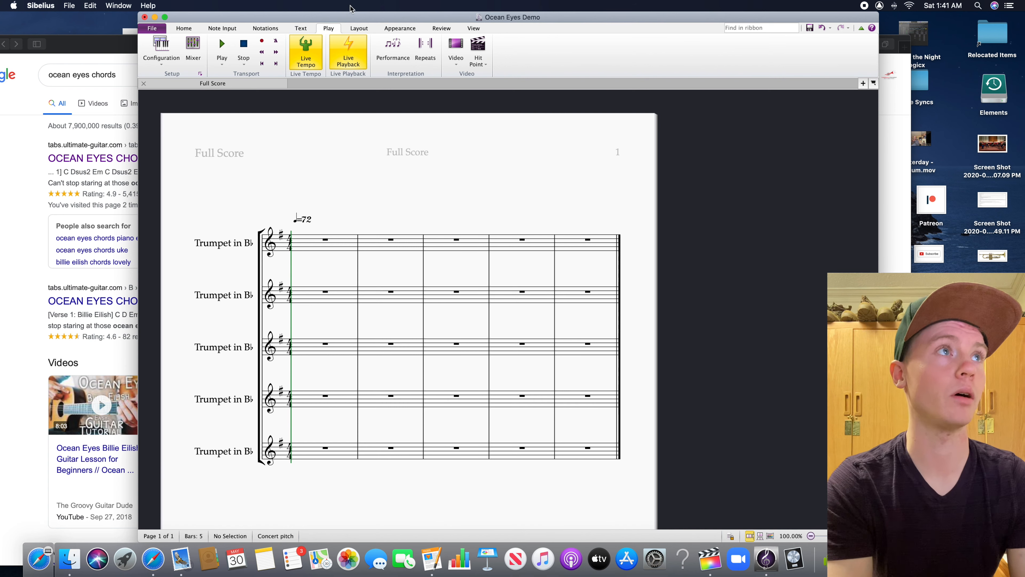
left_click(198, 27)
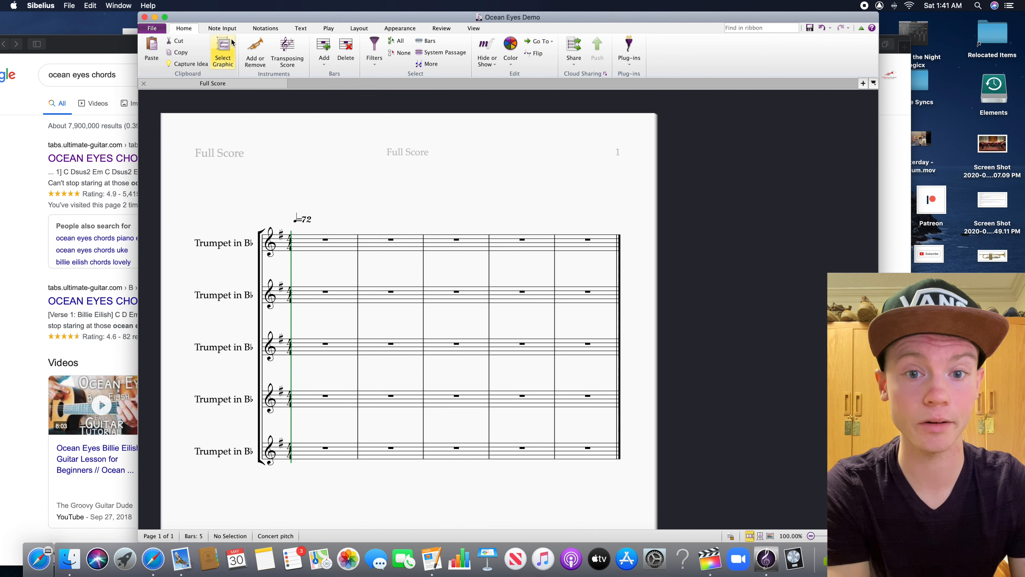
Enter a dotted eighth, a sixteenth tied onward and an eighth note, all on G4, from beat 1 of the first trumpet staff
left_click_drag(258, 169, 318, 144)
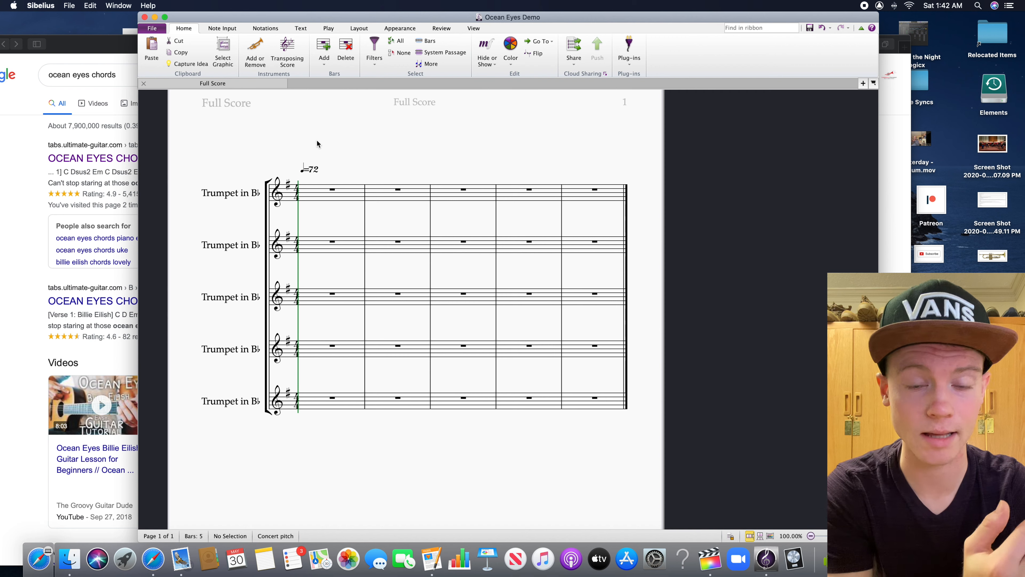
left_click(868, 452)
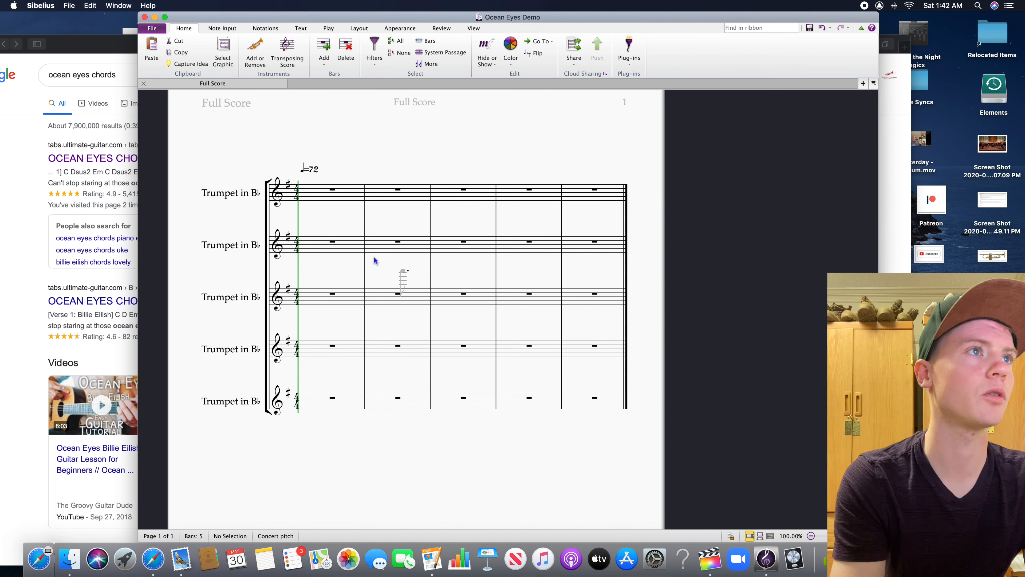
left_click(307, 197)
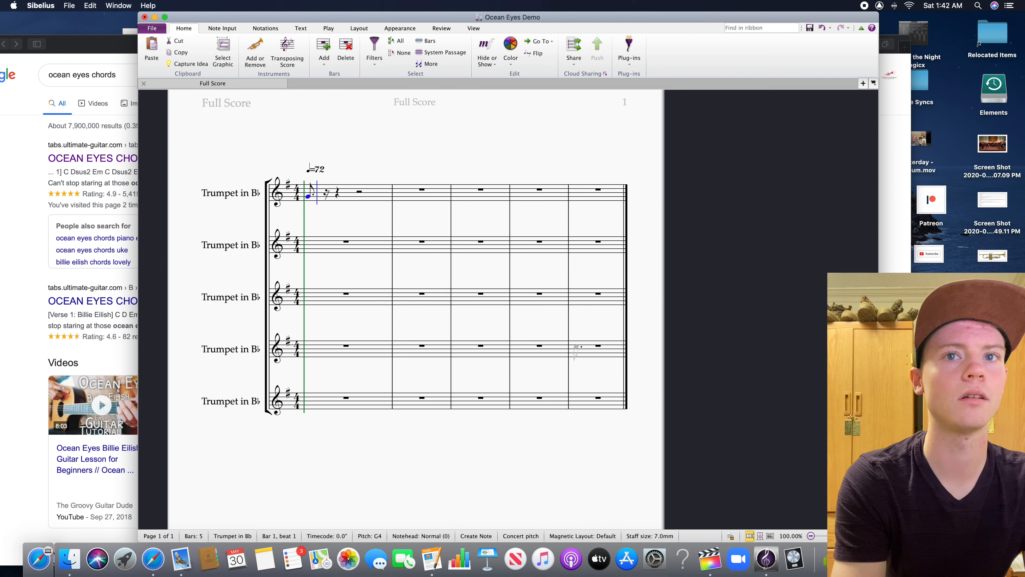
left_click(325, 196)
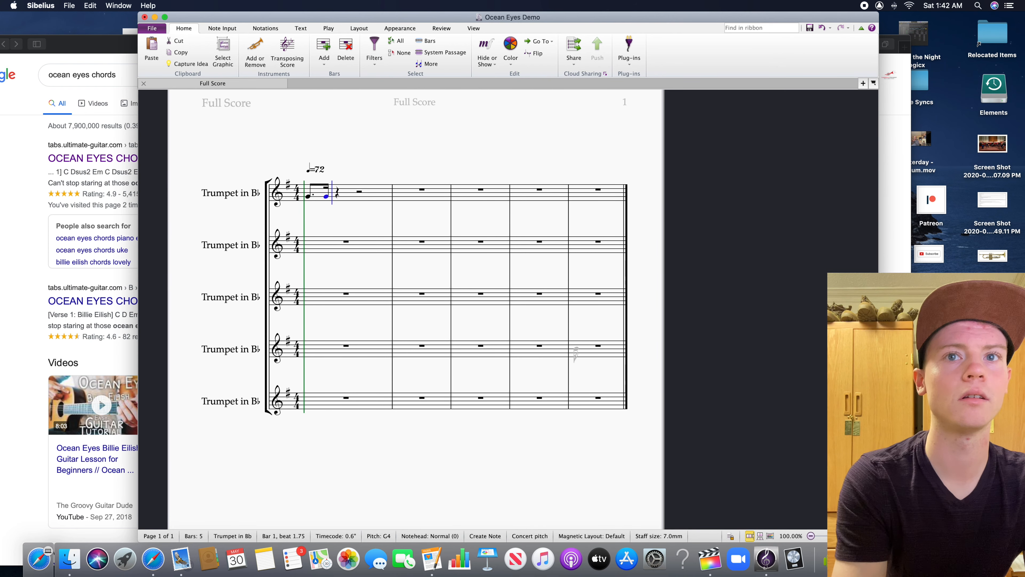
left_click(341, 197)
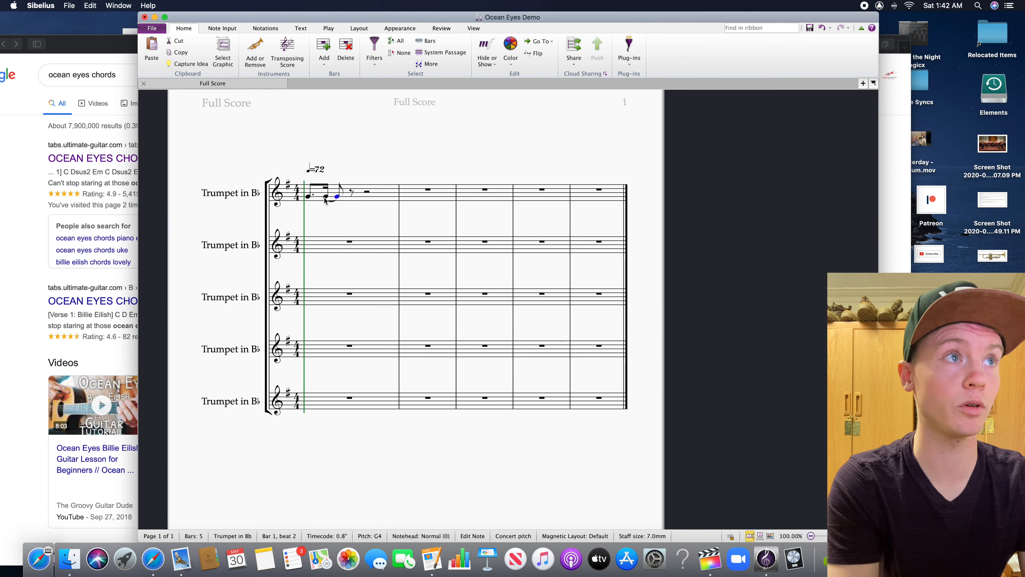
Try rewriting the first trumpet's opening rhythm as two dotted eighth notes on G4, without the tied sixteenth
left_click(315, 197)
left_click(309, 198)
key("Delete")
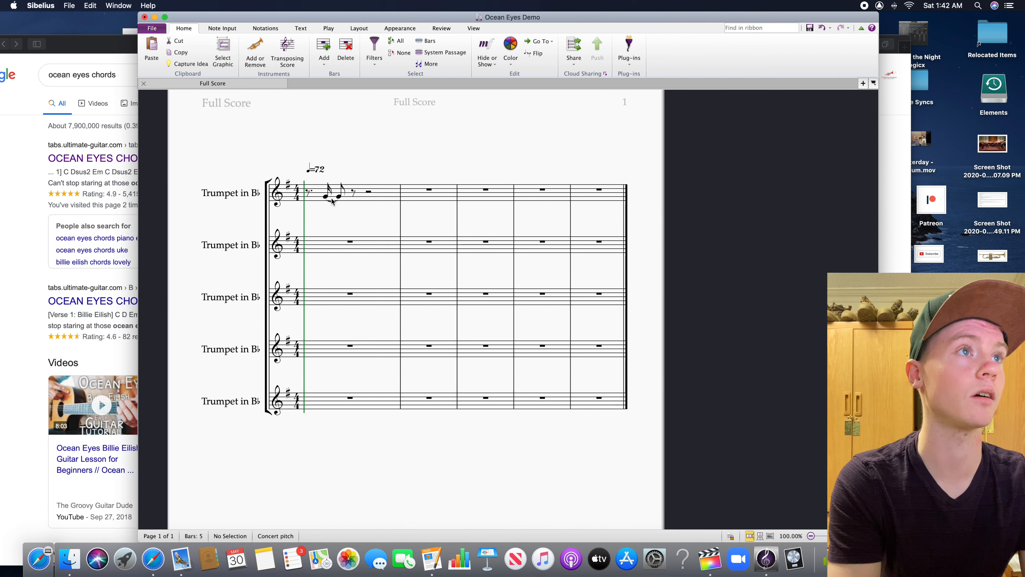
left_click(328, 196)
key("Delete")
left_click(310, 196)
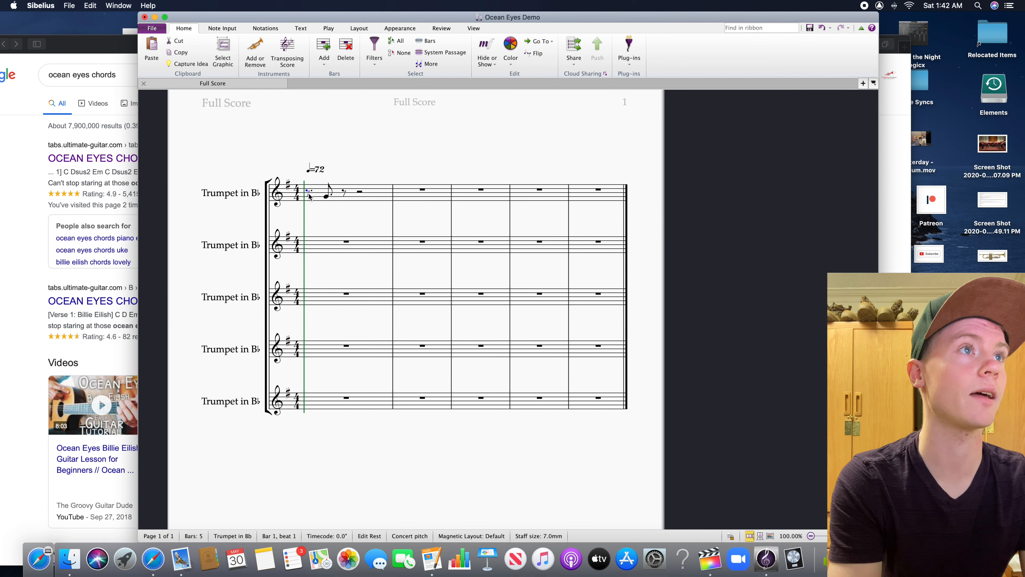
key("g")
key("Escape")
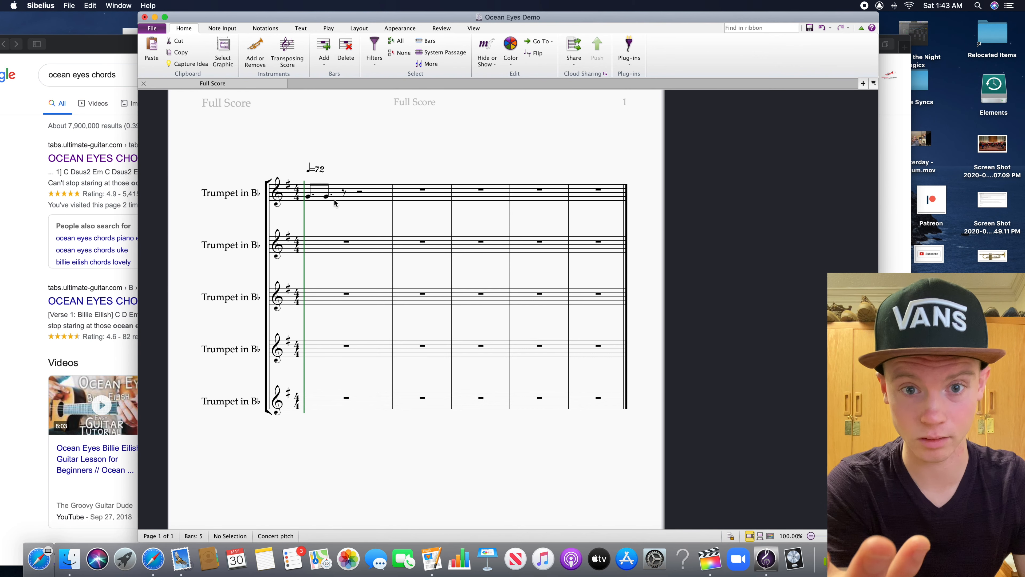
Undo the rhythm rewrite back to the dotted eighth, sixteenth and tied eighth in the first trumpet staff
key("super+z")
key("super+z")
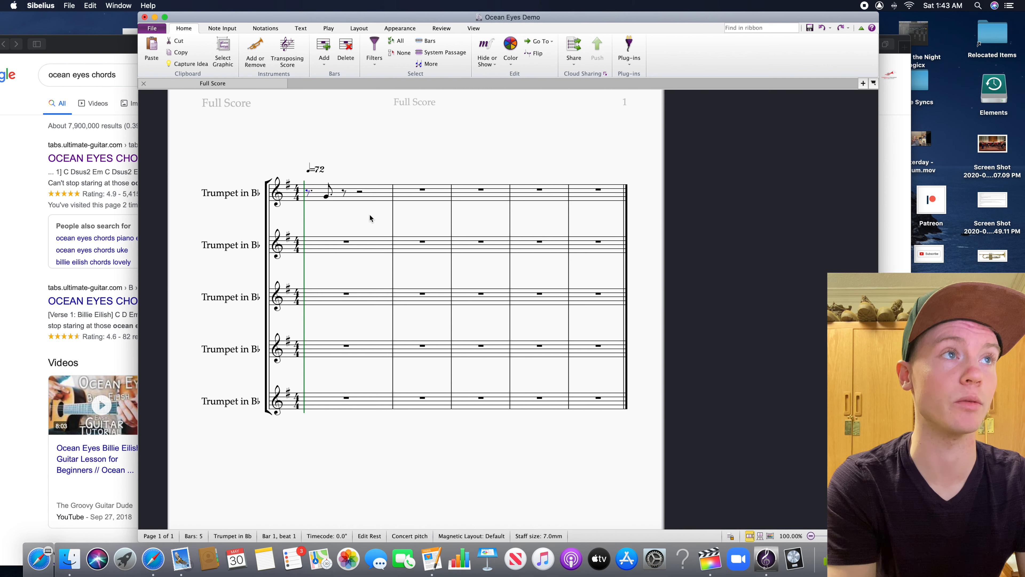
key("super+z")
key("Escape")
key("super+y")
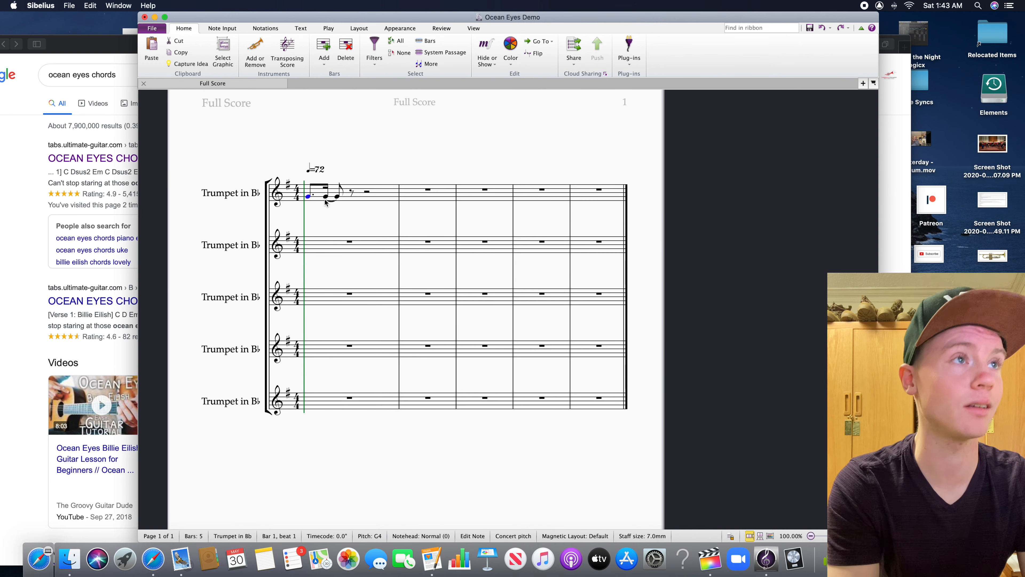
left_click(345, 224)
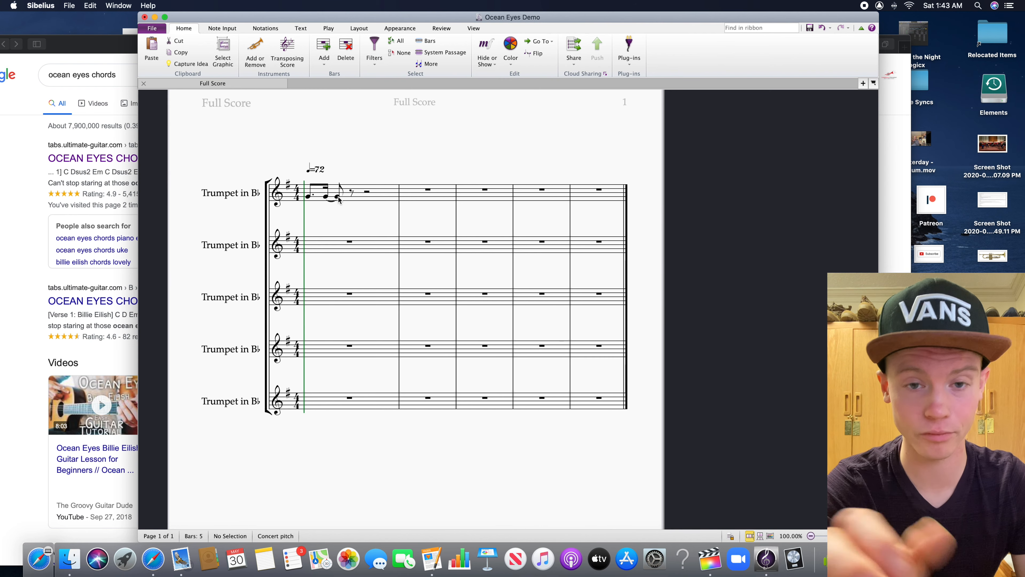
Complete bar 1 of the first trumpet with an eighth-note G4 on beat 2.5 tied to a half-note G4 on beat 3
mouse_move(371, 212)
left_mouse_down()
mouse_move(356, 218)
mouse_move(373, 225)
left_mouse_up()
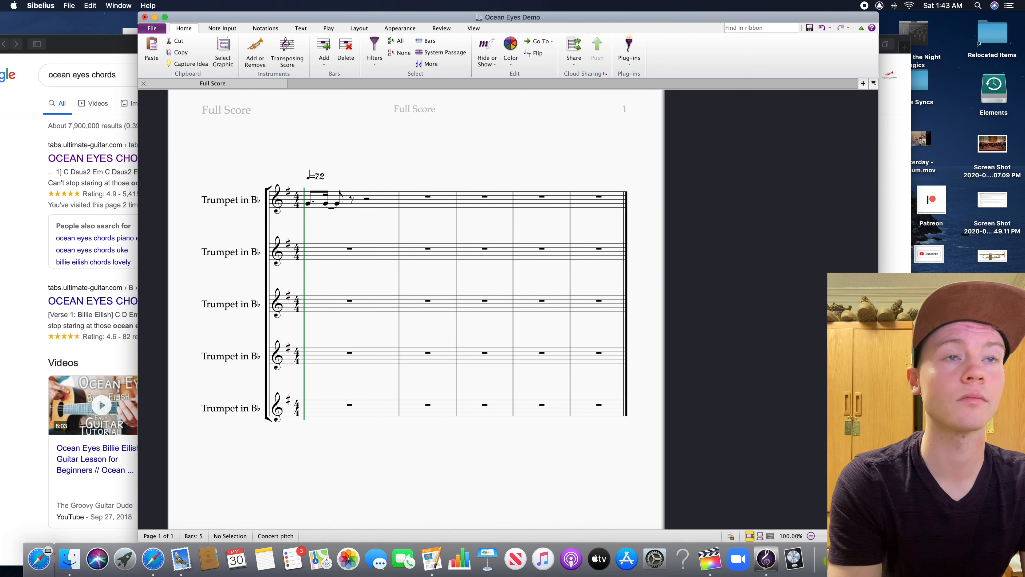
left_click(353, 204)
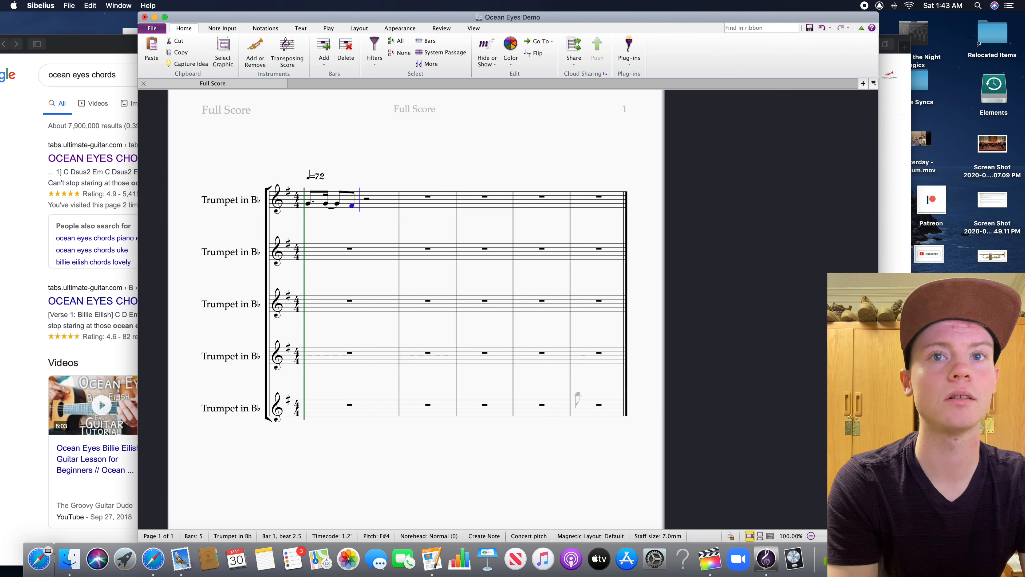
key("Return")
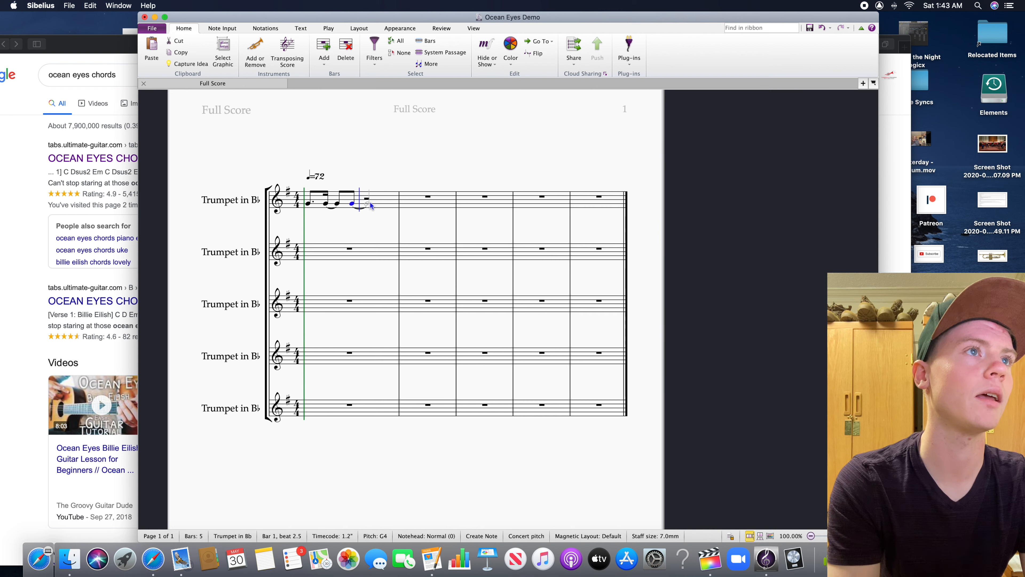
left_click(367, 203)
key("Escape")
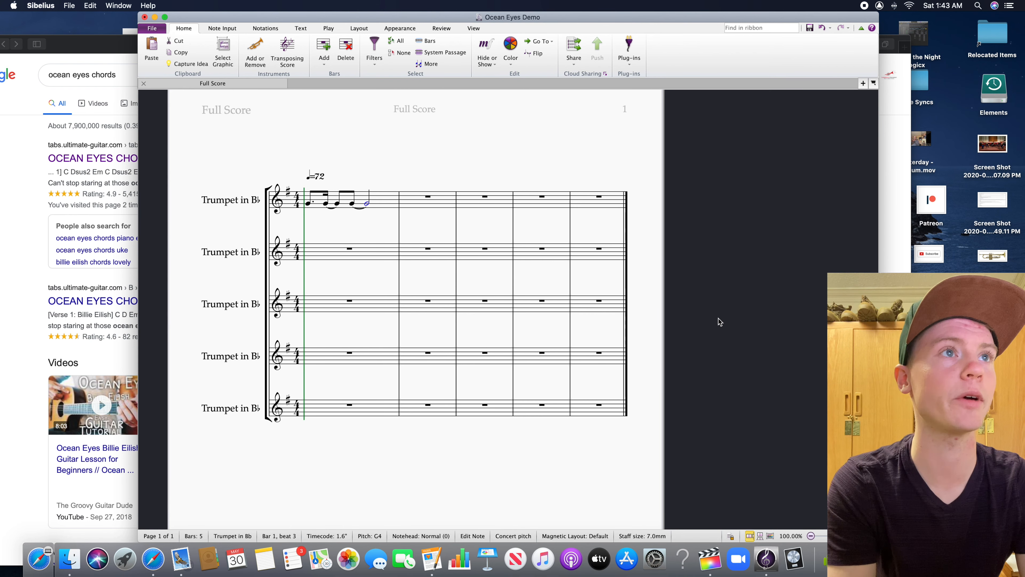
Play back bar 1 from the first G4 in the first trumpet staff to check the rhythm, and stop playback
left_click_drag(382, 176, 424, 178)
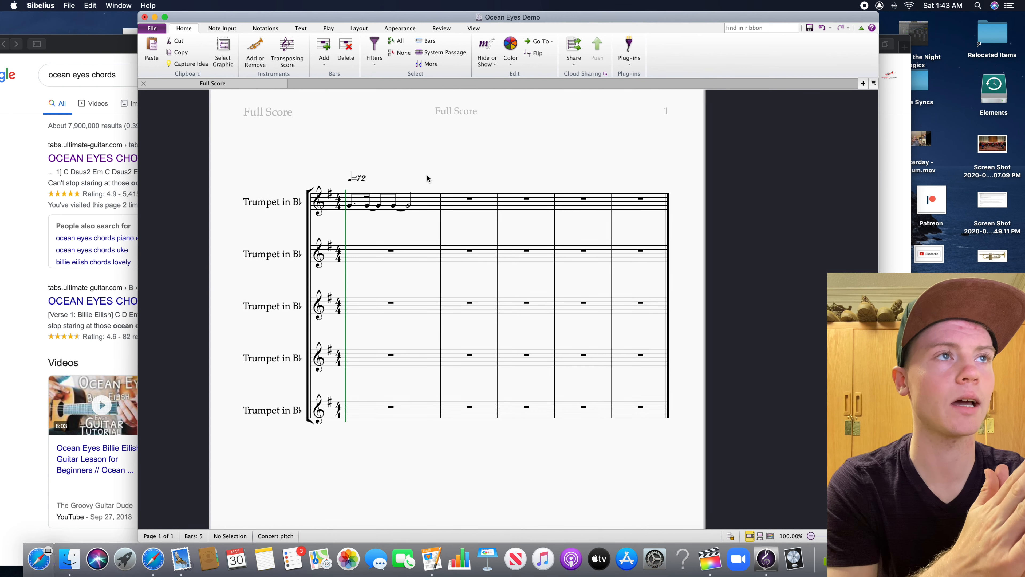
left_click(350, 205)
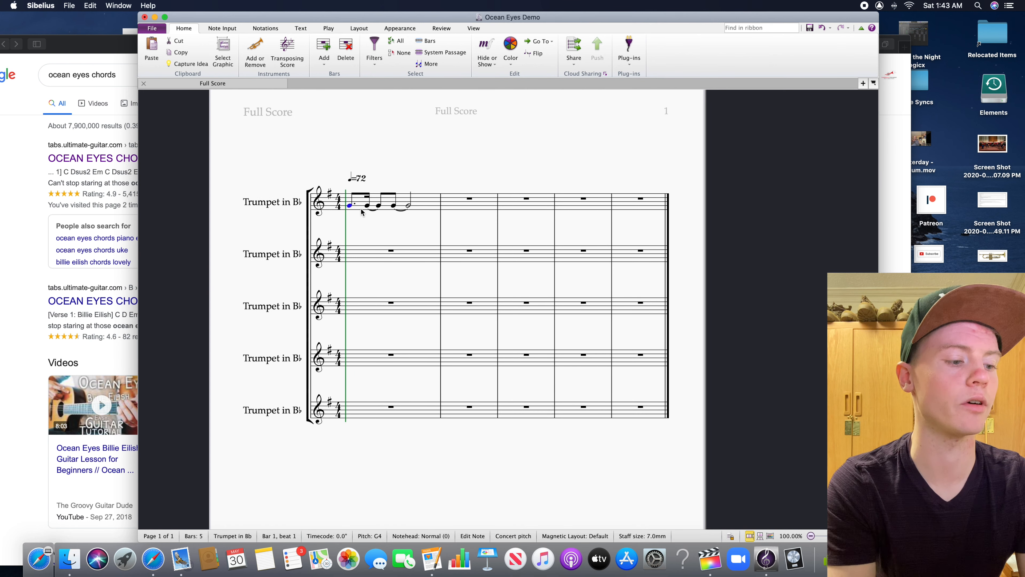
left_click(328, 27)
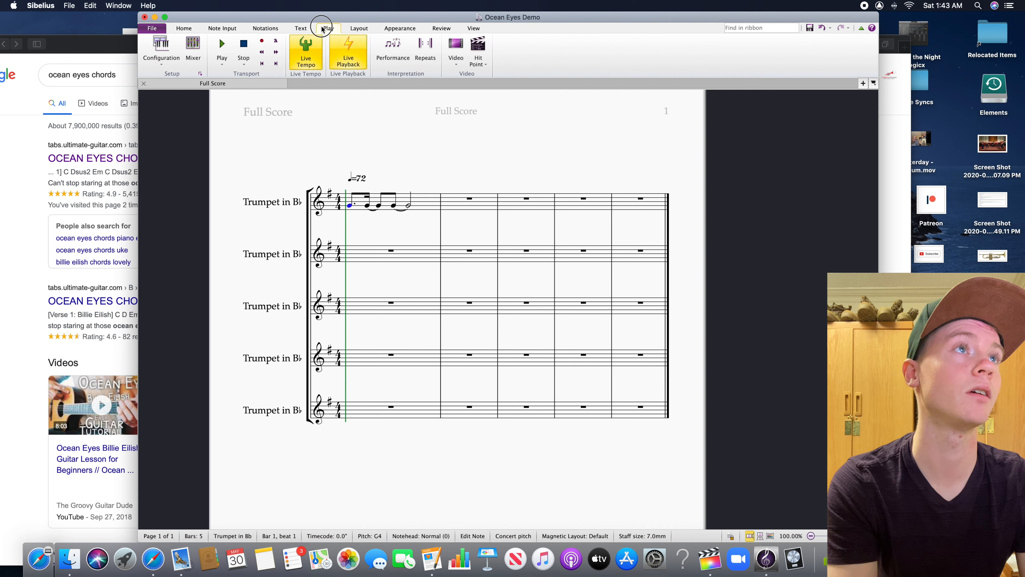
left_click(227, 65)
left_click(242, 83)
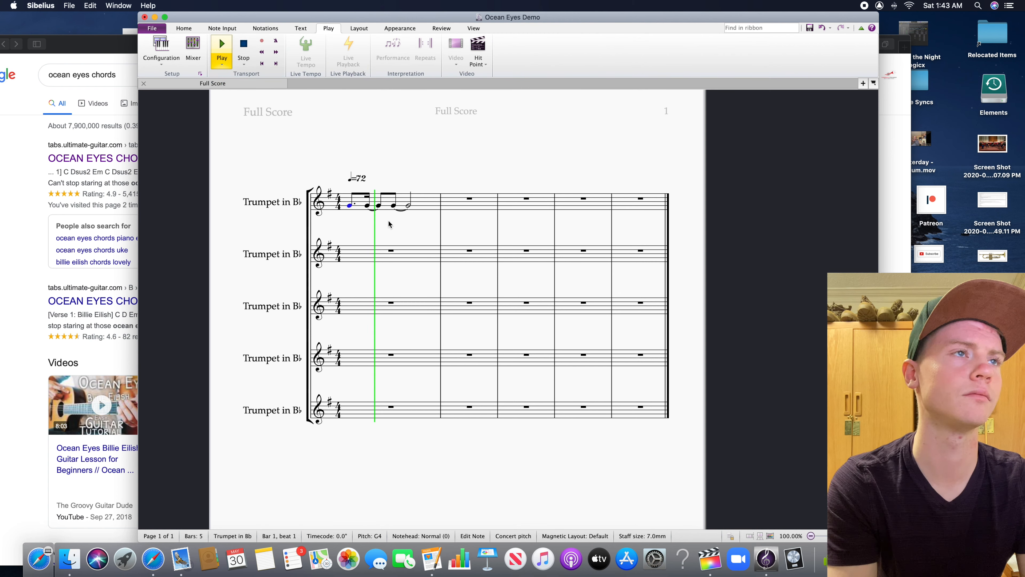
key("Escape")
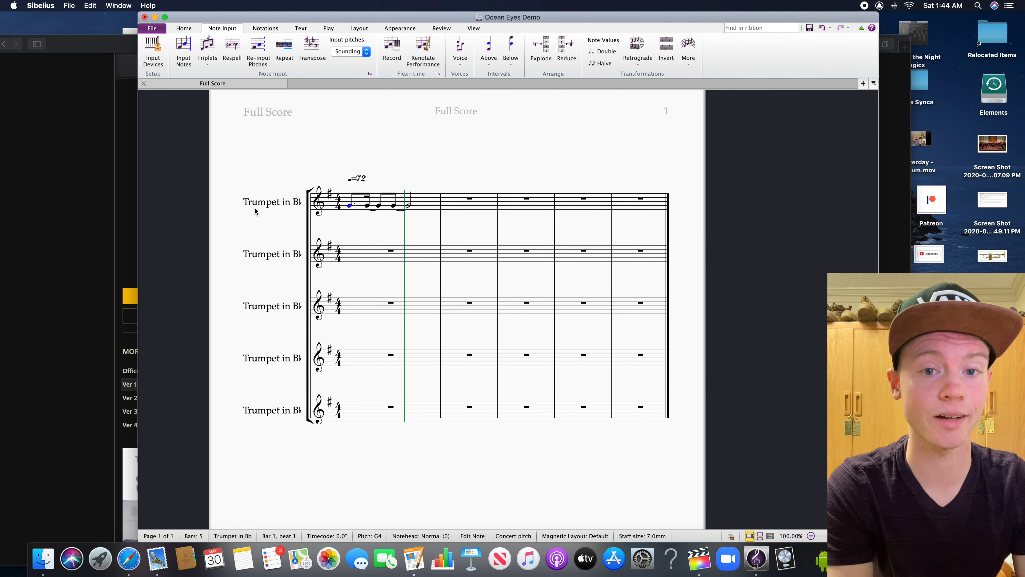
Switch to Safari, examine the intro, verse and chorus chords on the "Ocean Eyes" chord page, and return to the Sibelius score
left_click(53, 327)
scroll(210, 307, "down", 3)
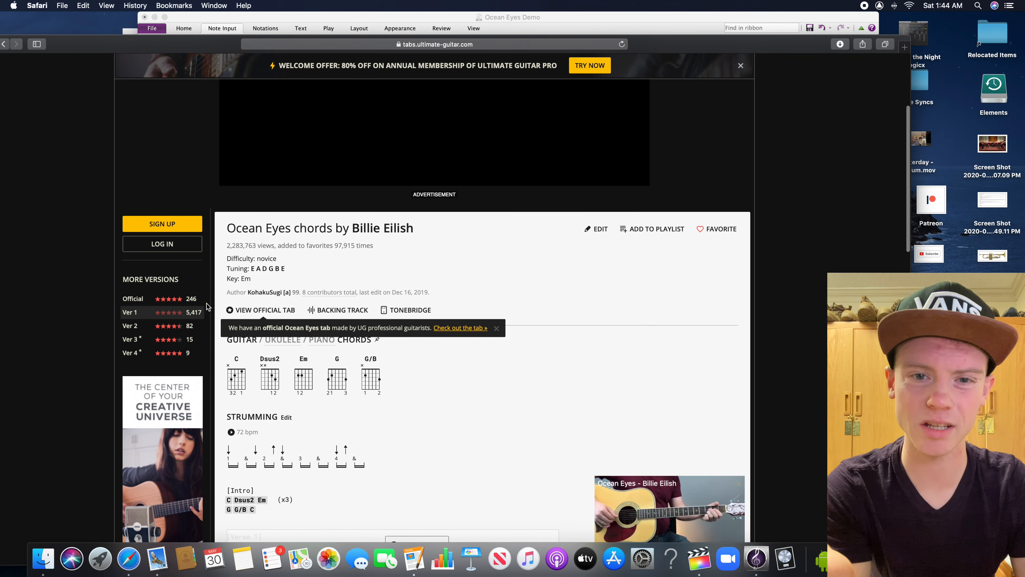
scroll(200, 323, "down", 5)
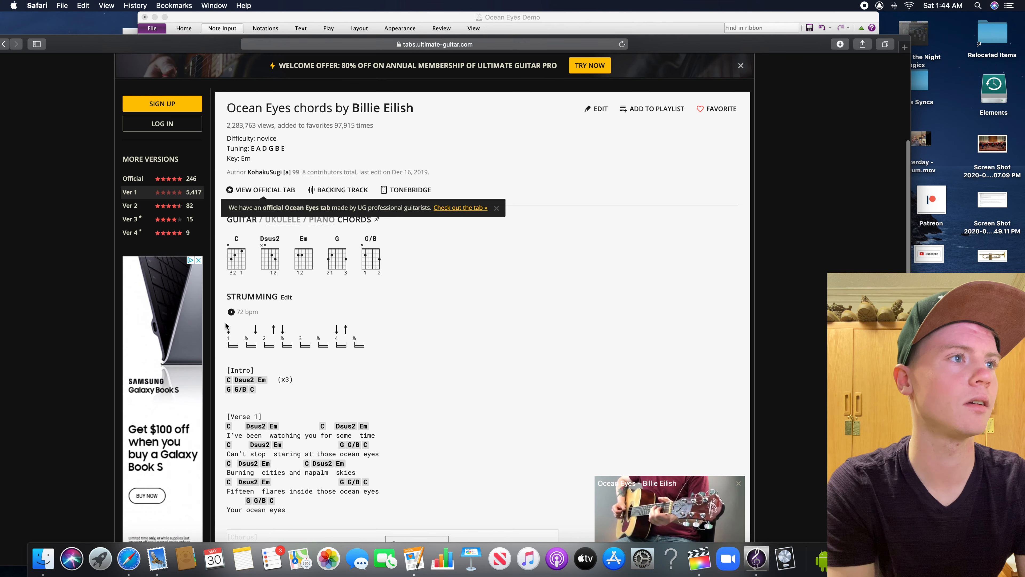
scroll(223, 325, "down", 2)
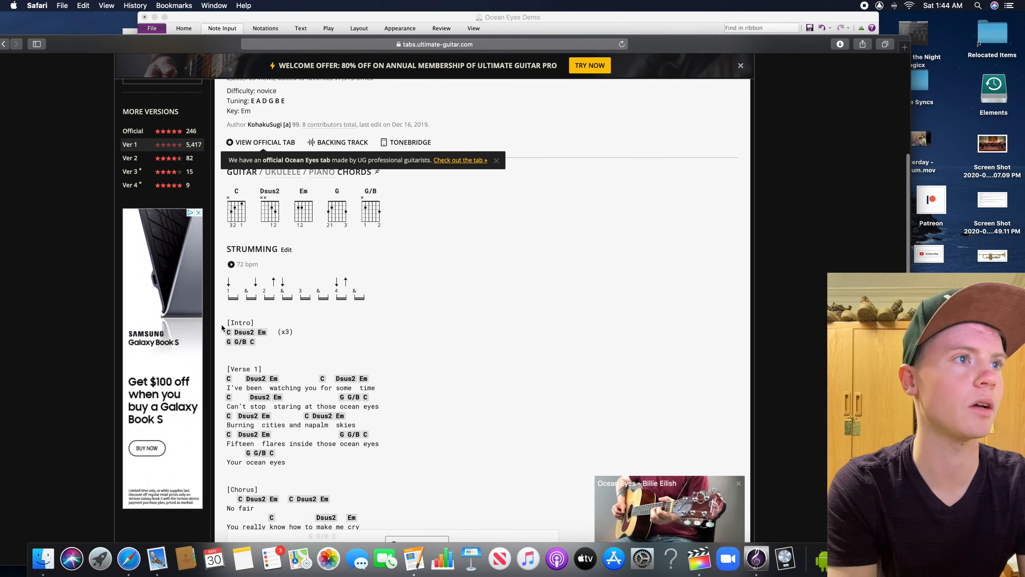
scroll(220, 321, "down", 2)
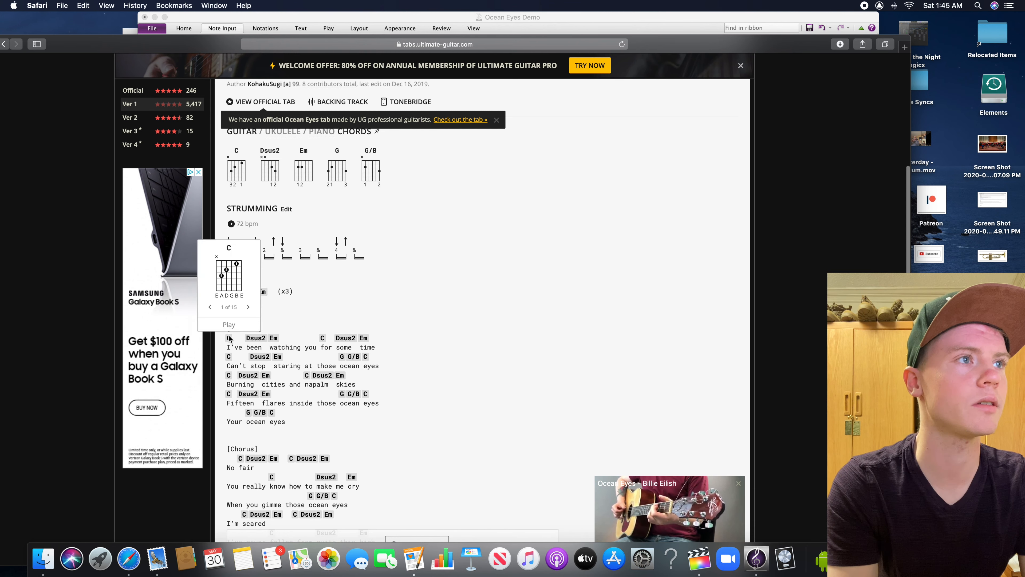
mouse_move(254, 339)
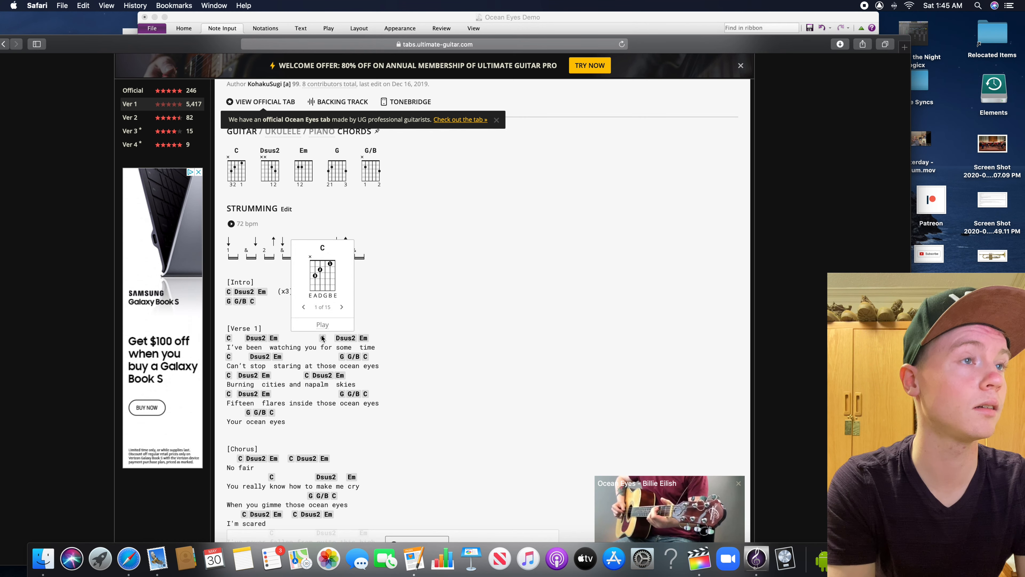
scroll(349, 343, "down", 2)
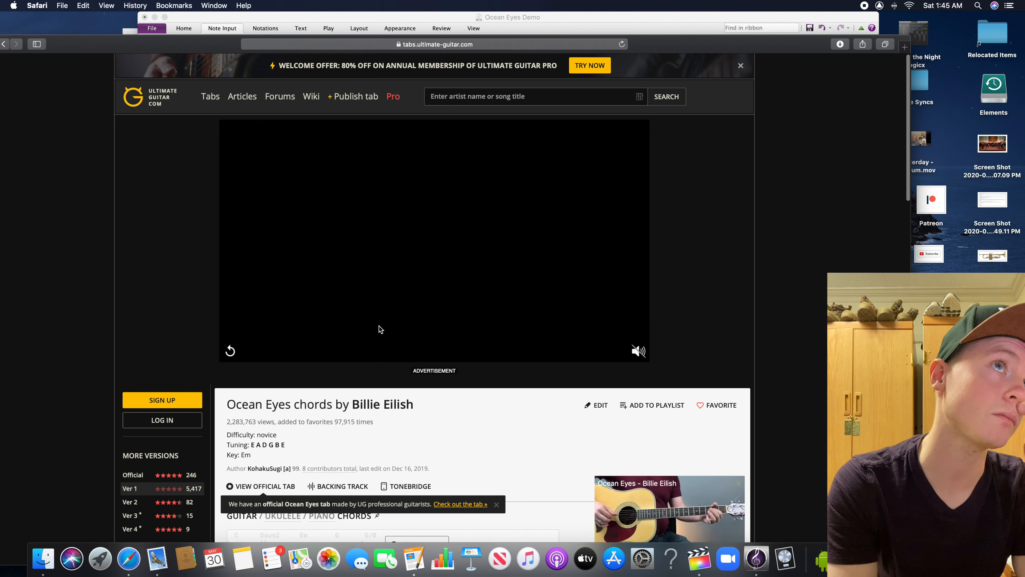
scroll(378, 323, "up", 10)
left_click(398, 19)
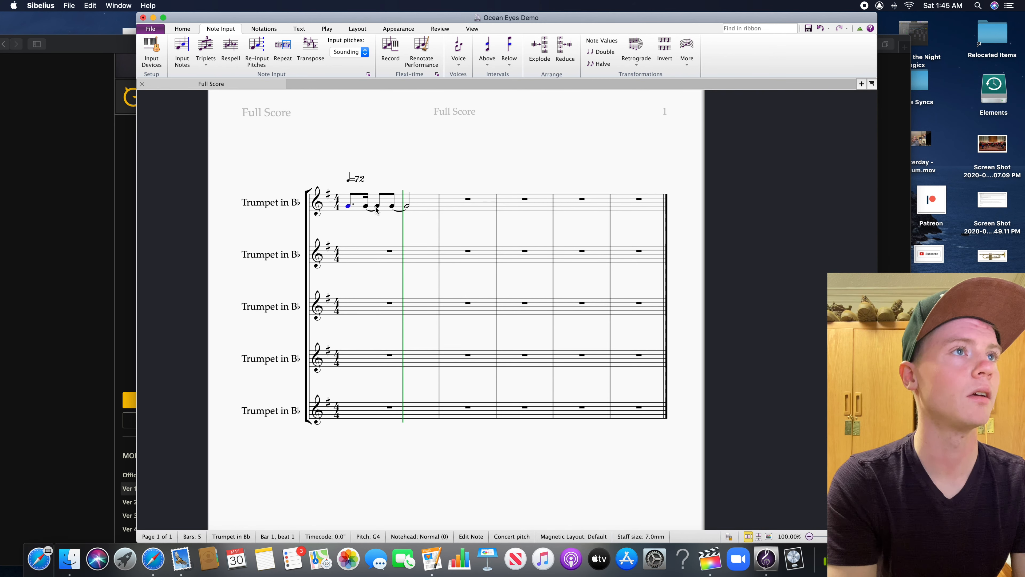
Raise the dotted eighth note on beat 1 of the first trumpet staff to E5
left_click(361, 208)
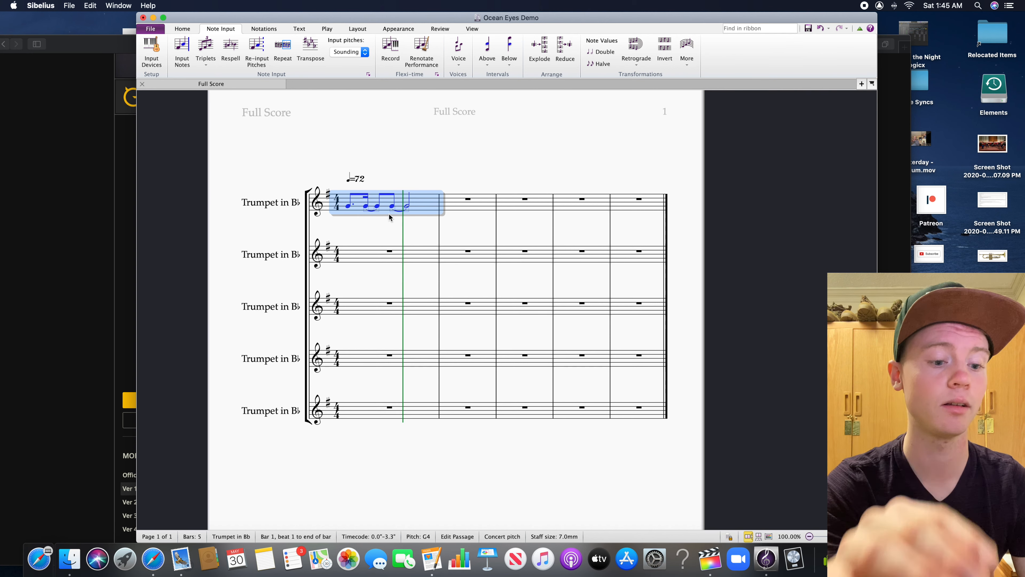
left_click(383, 222)
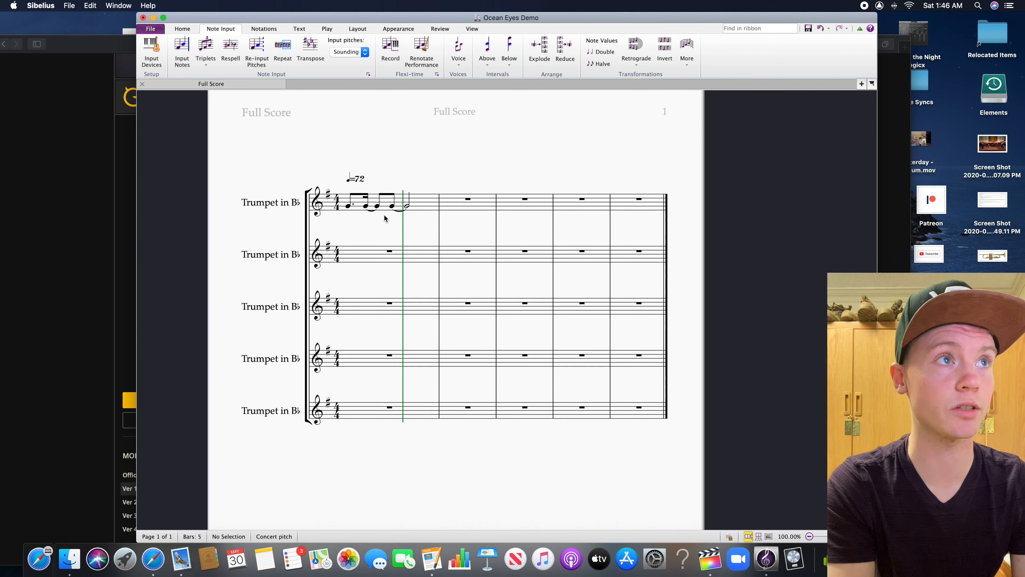
left_click(349, 206)
key("Up")
key("Up")
key("Up")
key("Up")
key("Up")
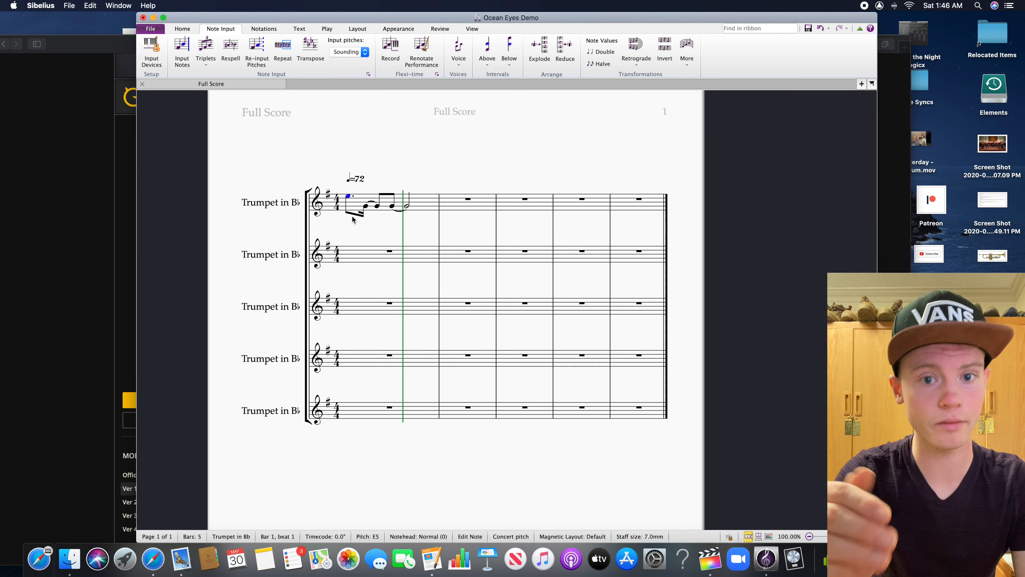
Raise the tied sixteenth and eighth notes in bar 1 of the first trumpet to D5
left_click(365, 206)
left_click(376, 209, "shift")
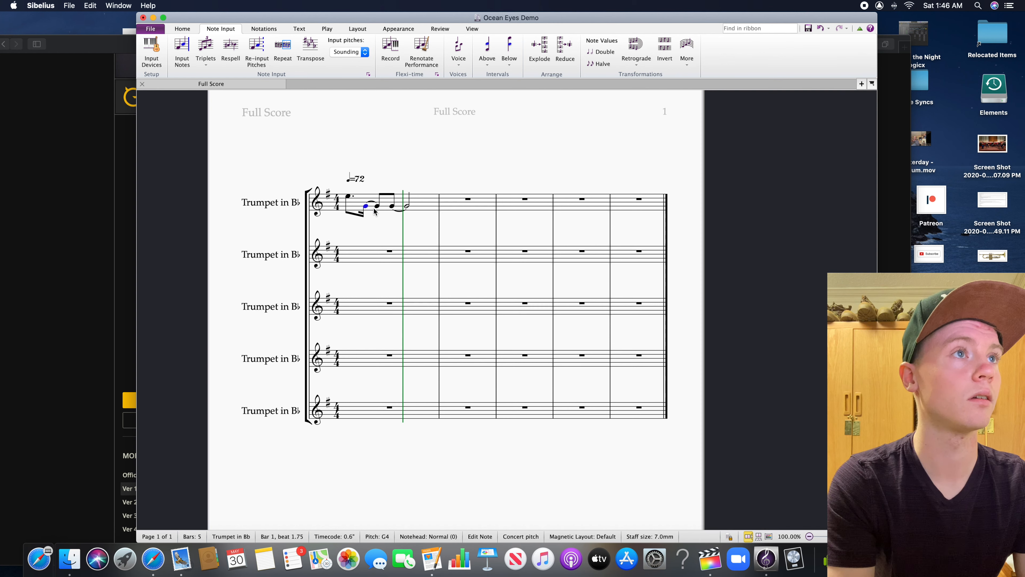
key("Up")
key("Up")
key("Up")
key("Up")
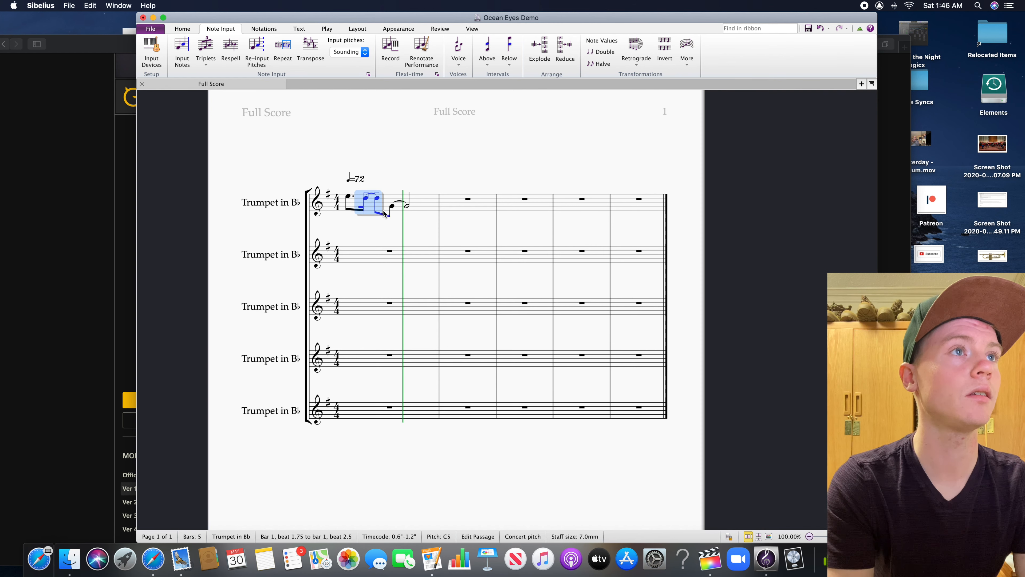
Raise the tied eighth and half notes at the end of the first trumpet's bar 1 to B4
left_click(390, 209)
left_click(408, 215, "shift")
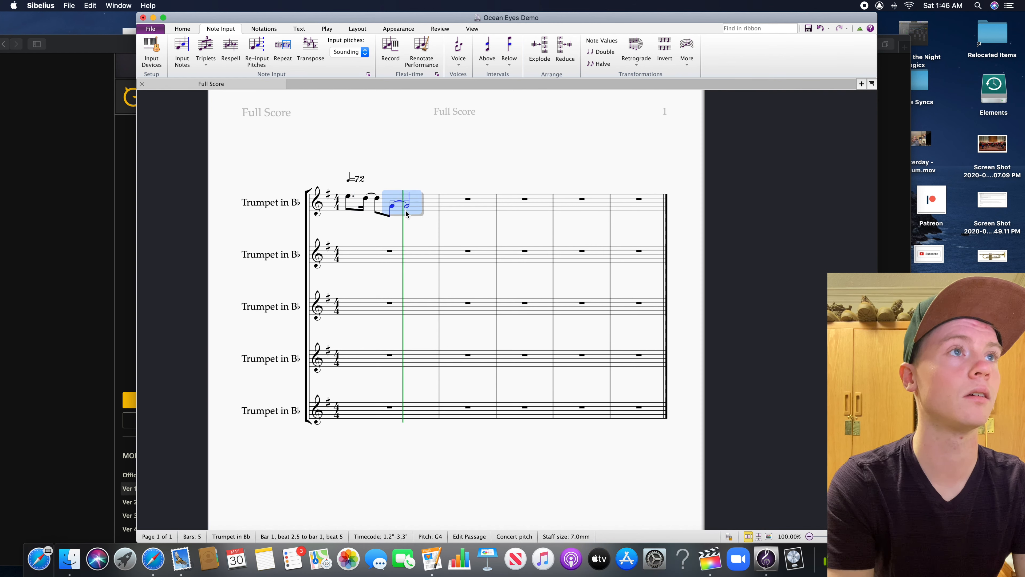
key("Up")
key("Up")
key("Up")
key("Down")
key("Escape")
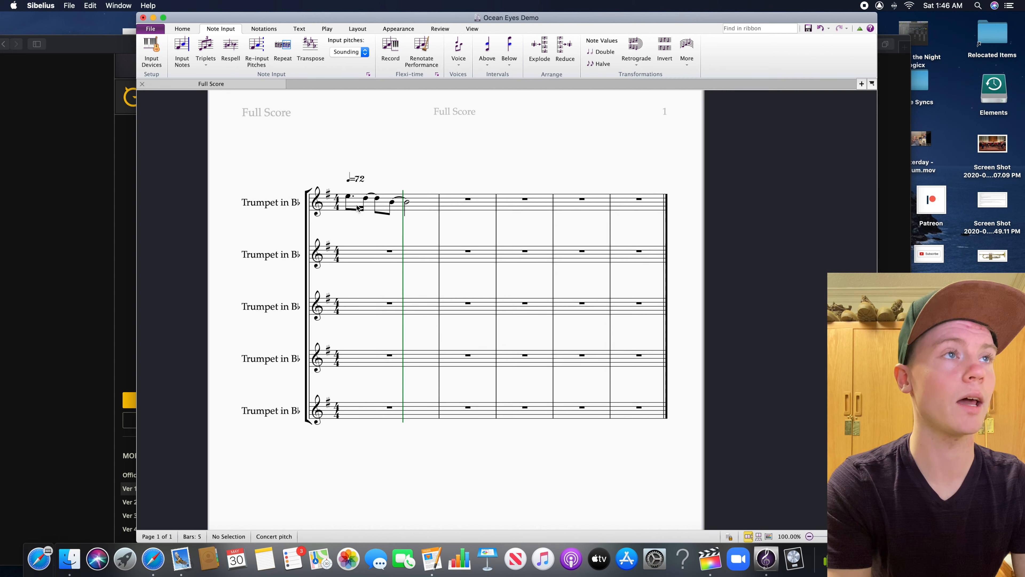
Play back the repitched melody in bar 1 from its first note, and stop playback
left_click(349, 198)
left_click(330, 30)
left_click(220, 65)
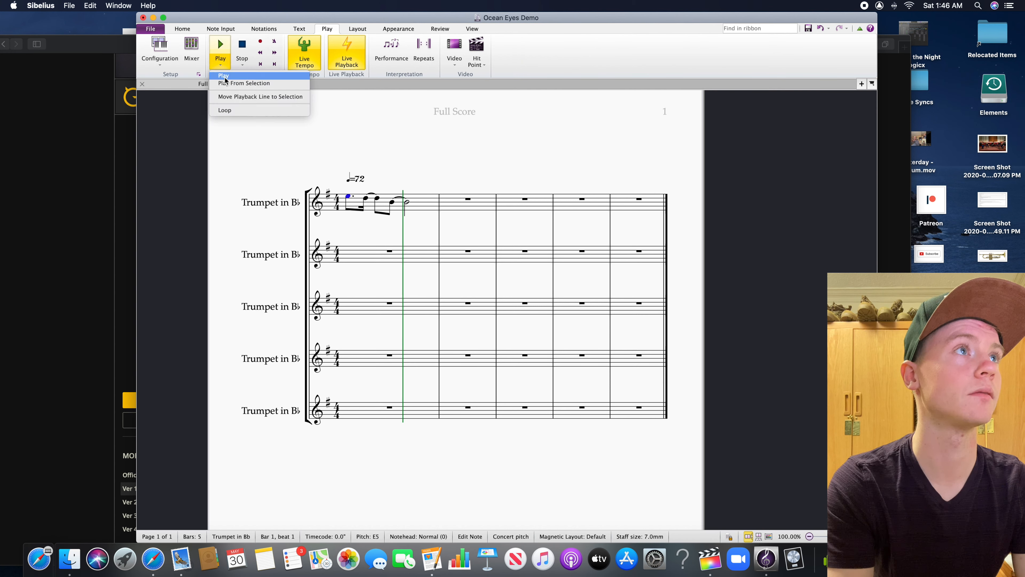
left_click(231, 83)
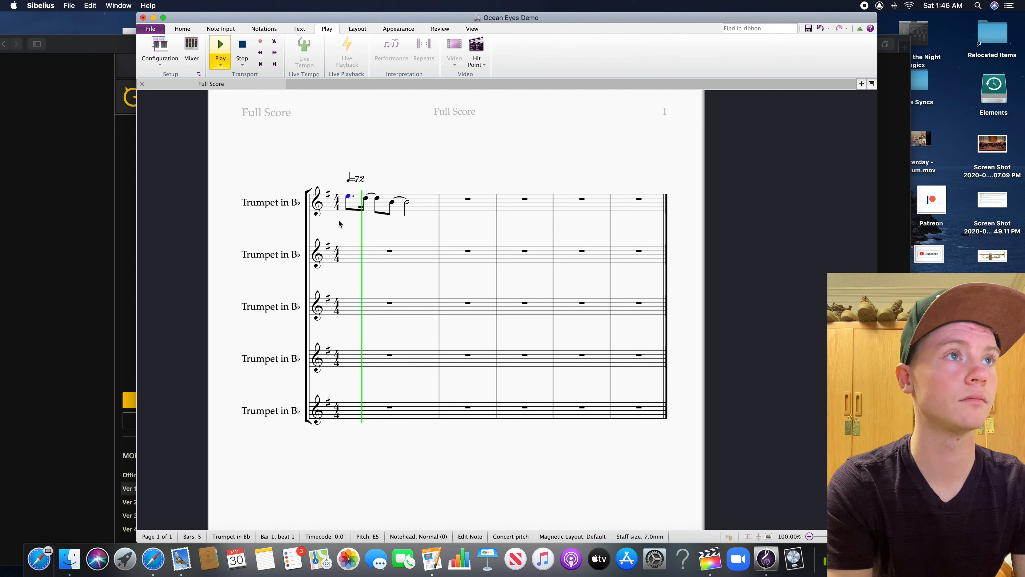
key("space")
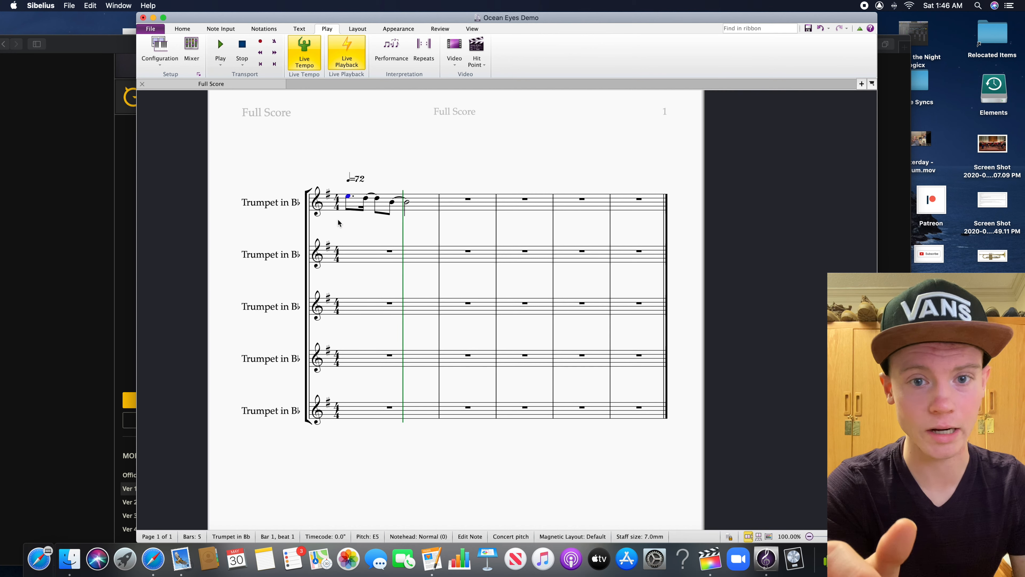
Copy the first trumpet's bar 1 phrase into bar 2 and repeat it in bar 3
left_click(420, 205)
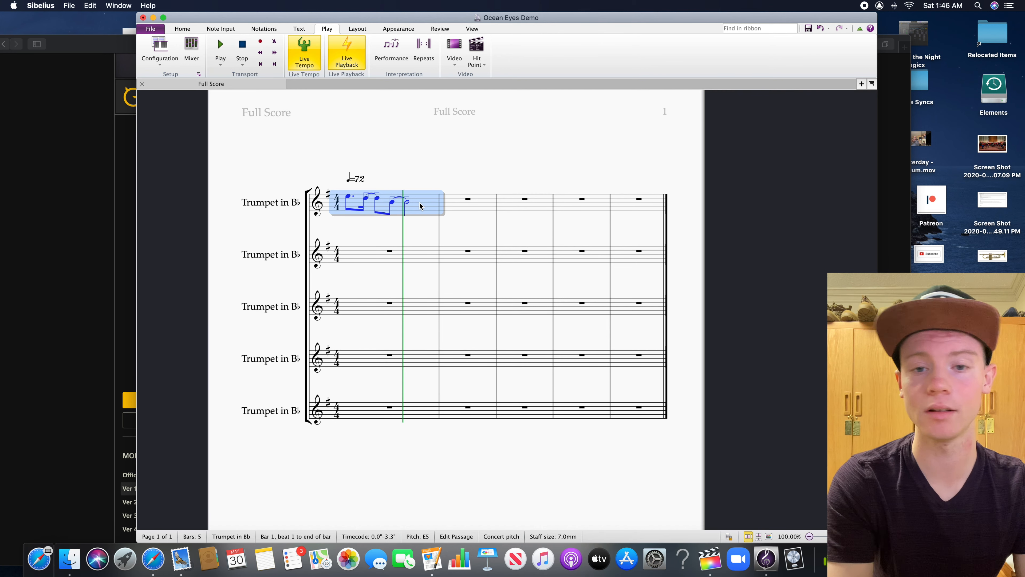
left_click(480, 204)
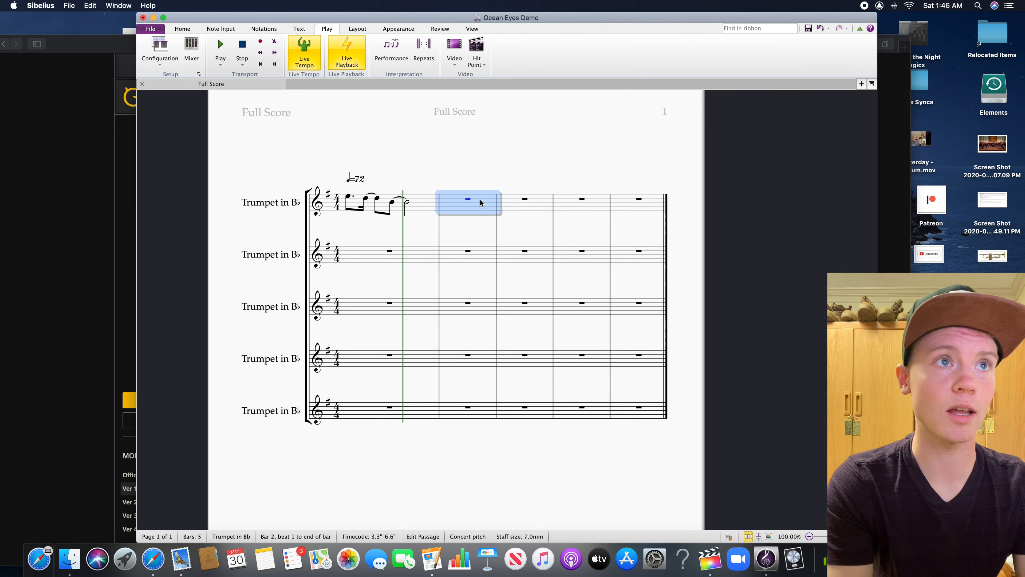
key("super+v")
key("r")
key("Escape")
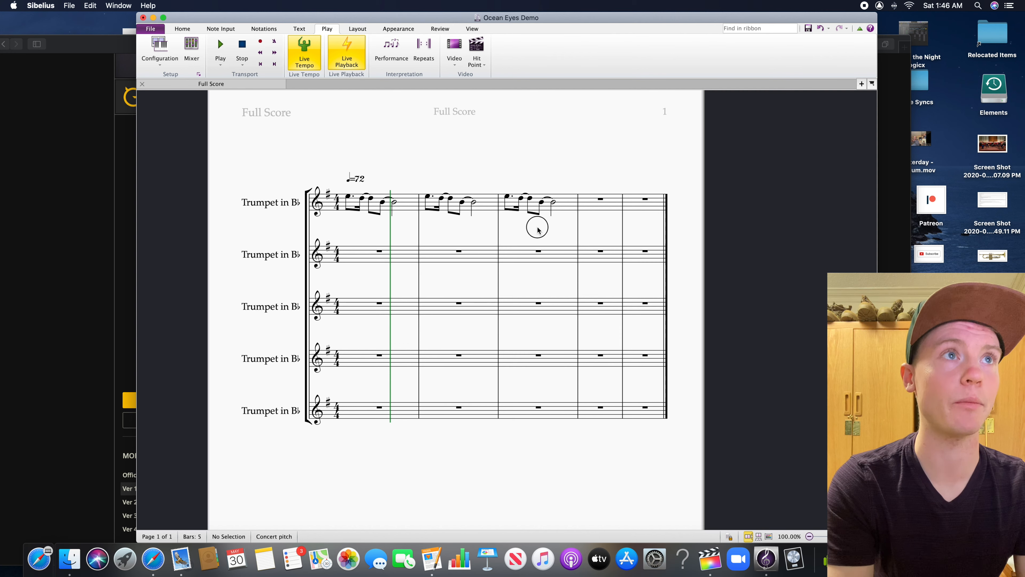
Paste the copied phrase into bar 4 of the first trumpet
left_click(574, 209)
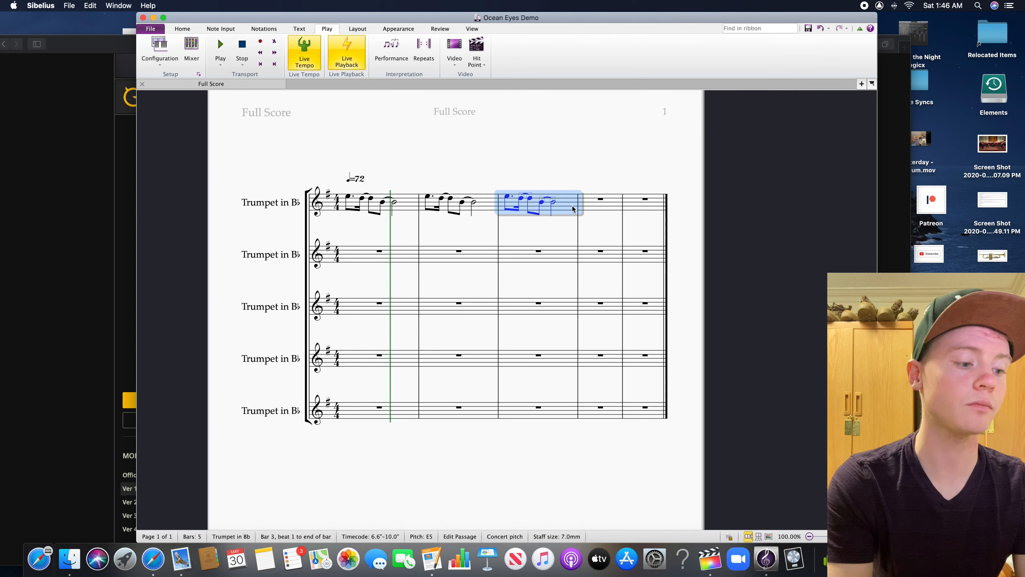
left_click(595, 209)
key("super+v")
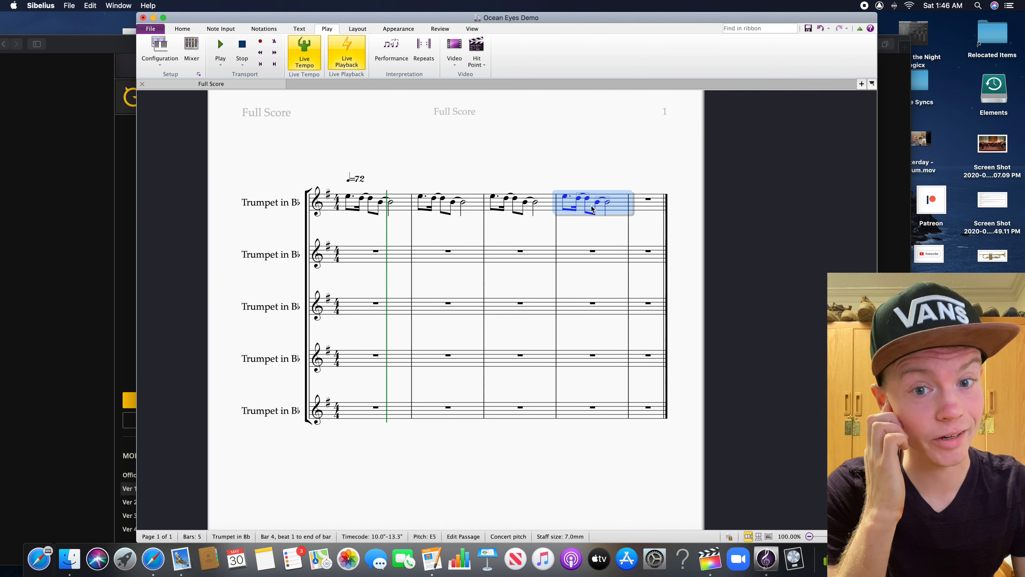
Lower the first note of bar 4 in the first trumpet to B4
left_click(572, 197)
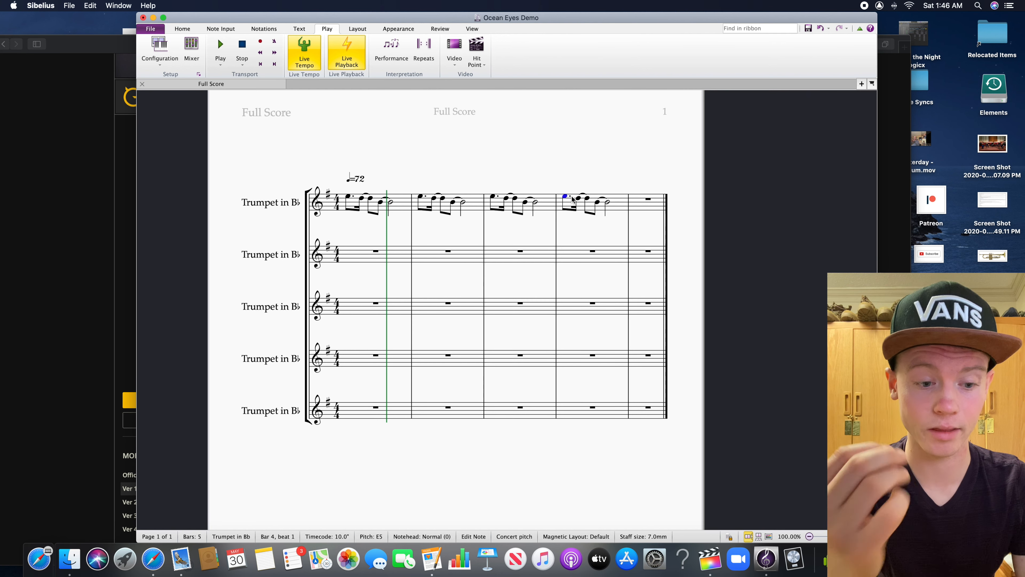
key("Down")
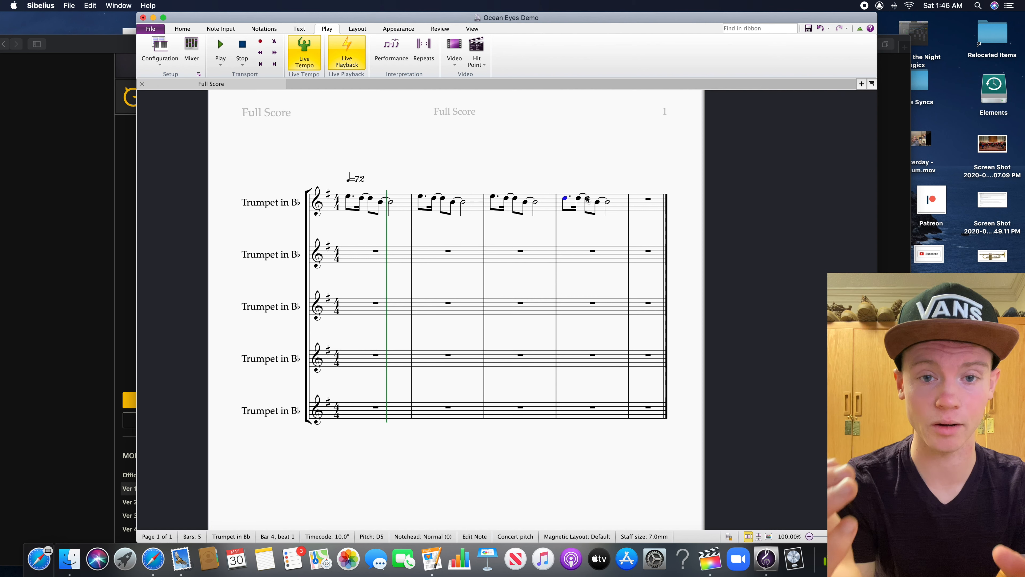
key("Down")
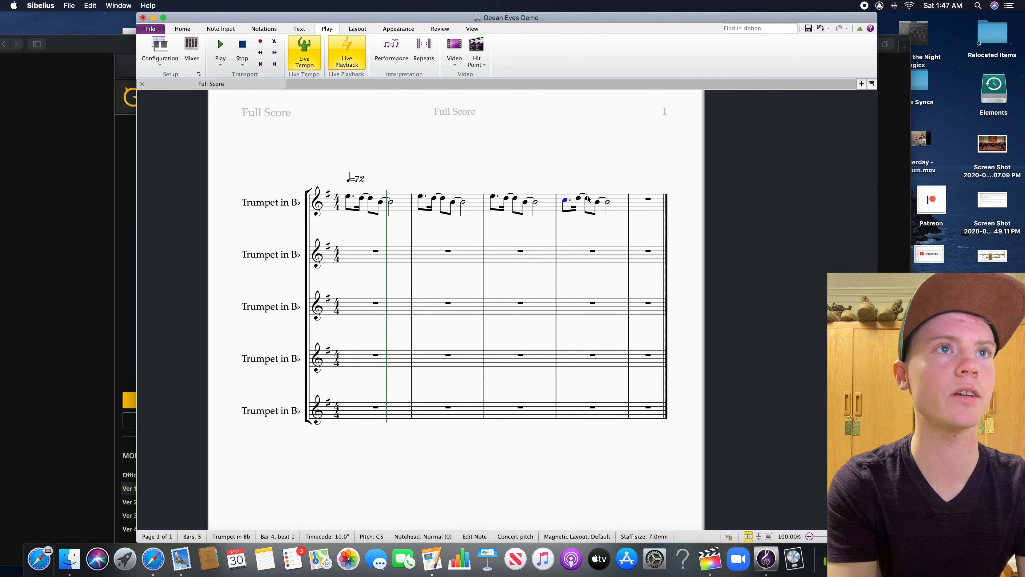
key("Down")
Lower the tied eighth and half notes at the end of the first trumpet's bar 4 to E4
left_click(578, 197)
left_click(599, 205)
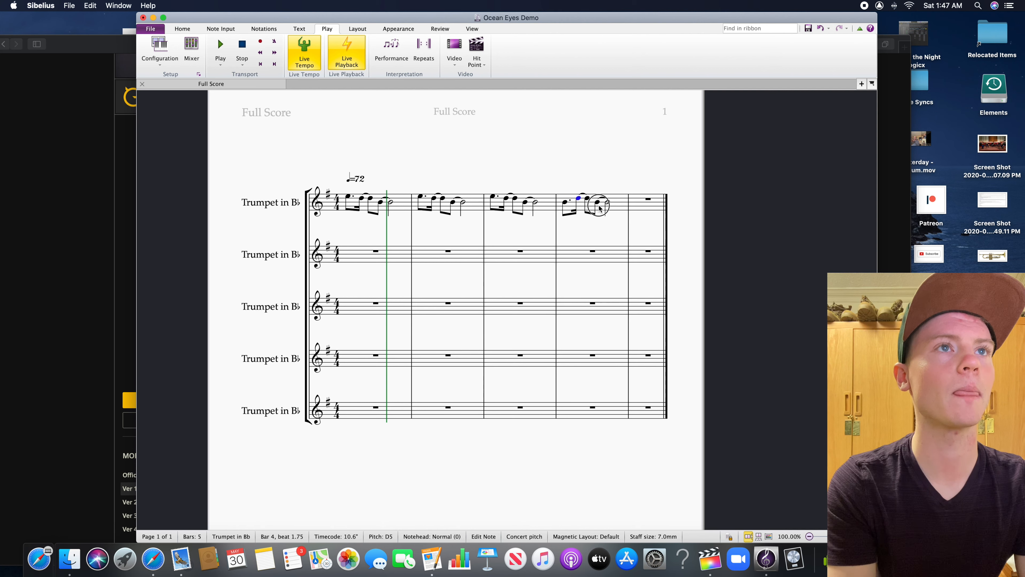
left_click(608, 208, "shift")
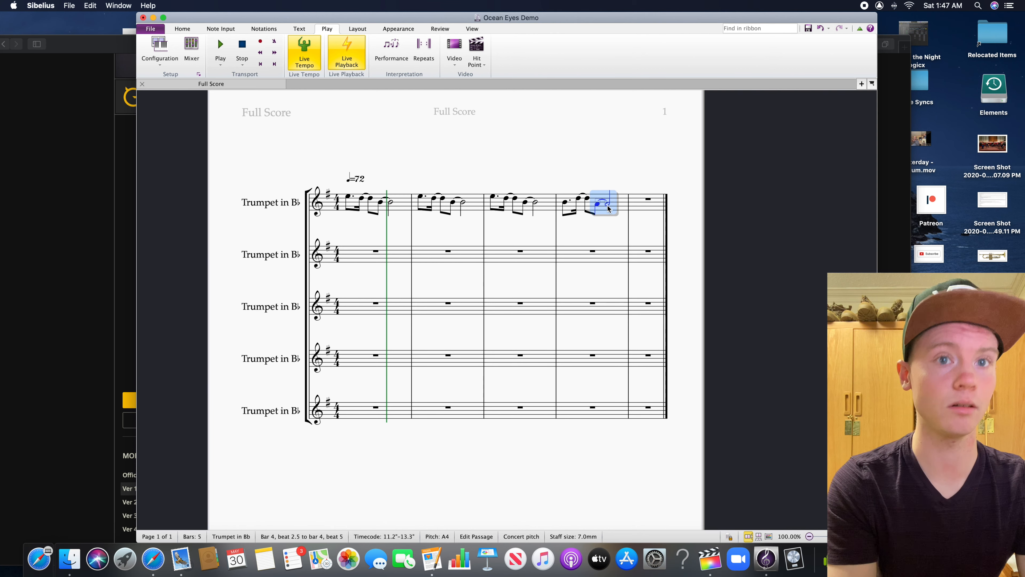
key("Down")
key("Down")
key("Down")
Play back the melody from the first note of bar 3, stop playback, and clear the selection
triple_click(609, 219)
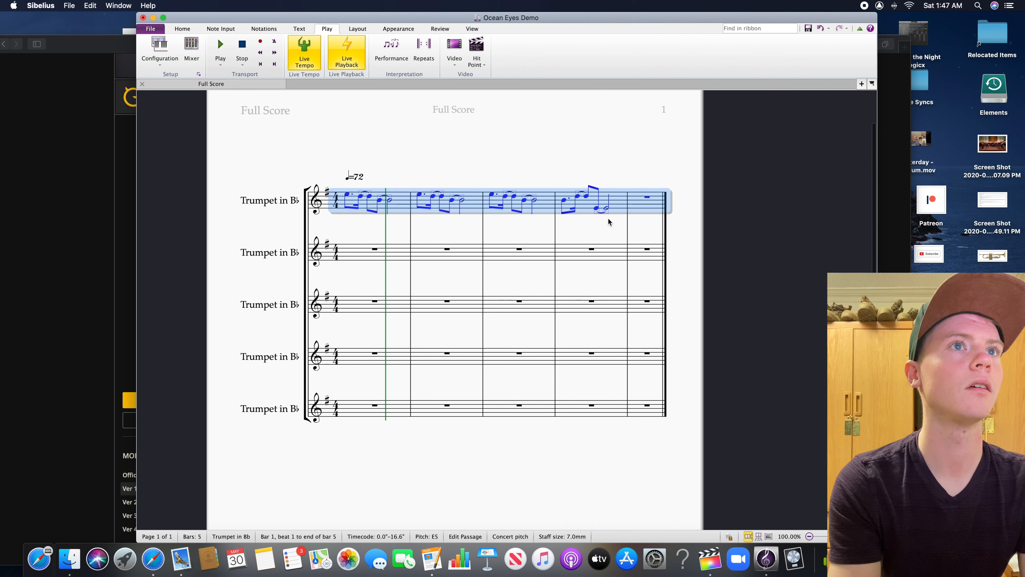
left_click(492, 195)
left_click(227, 65)
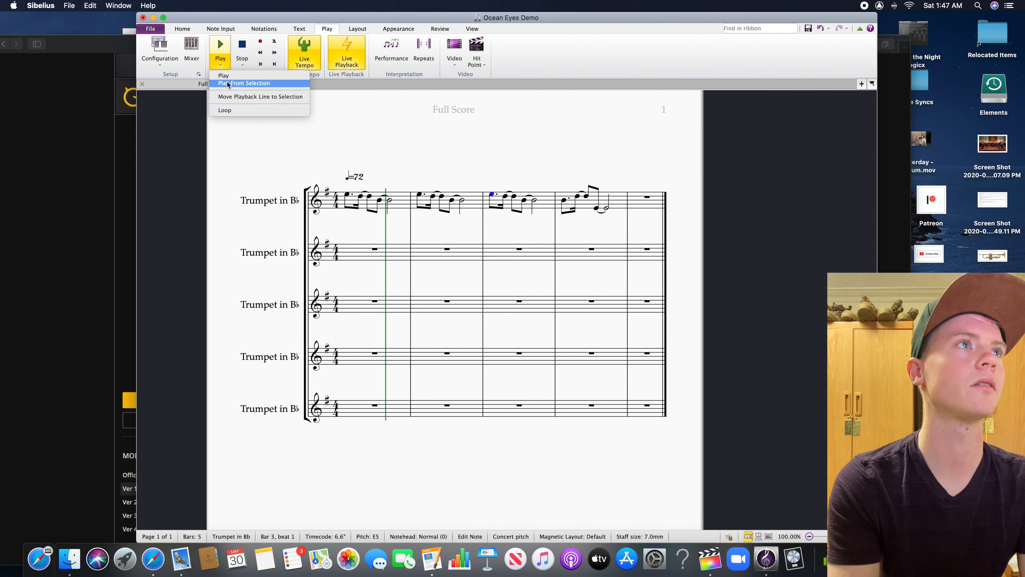
left_click(229, 85)
key("p")
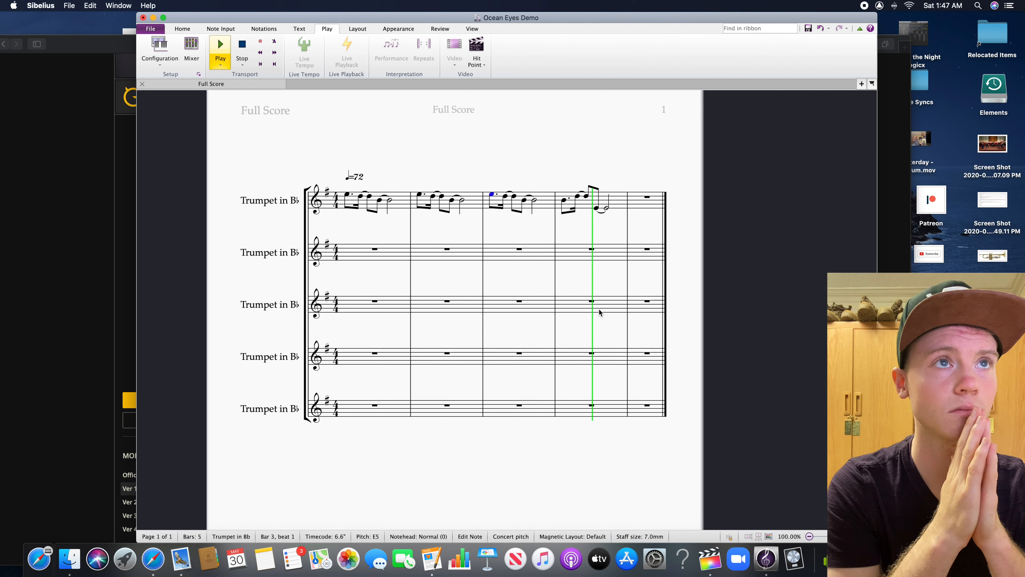
key("space")
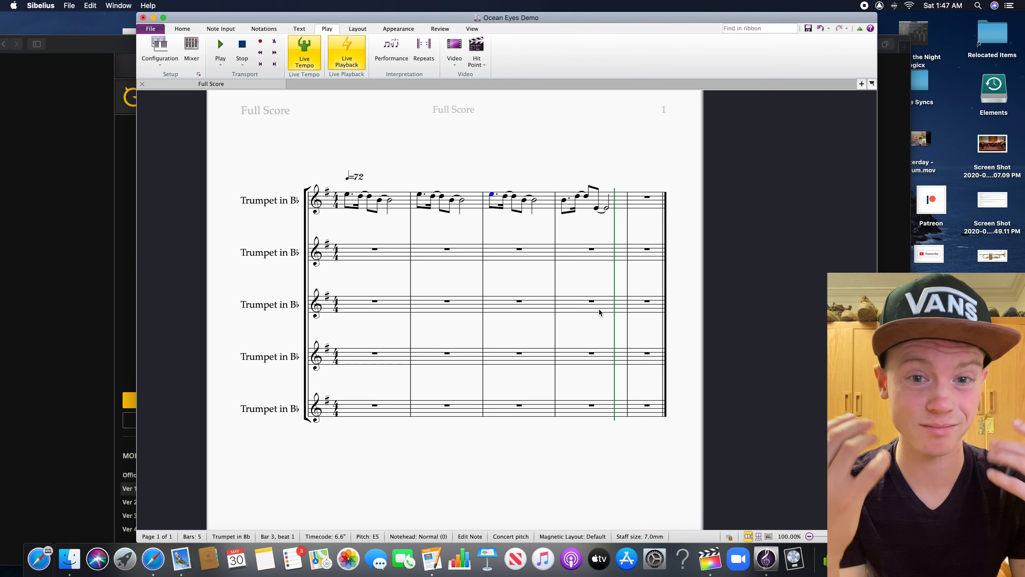
left_click(529, 275)
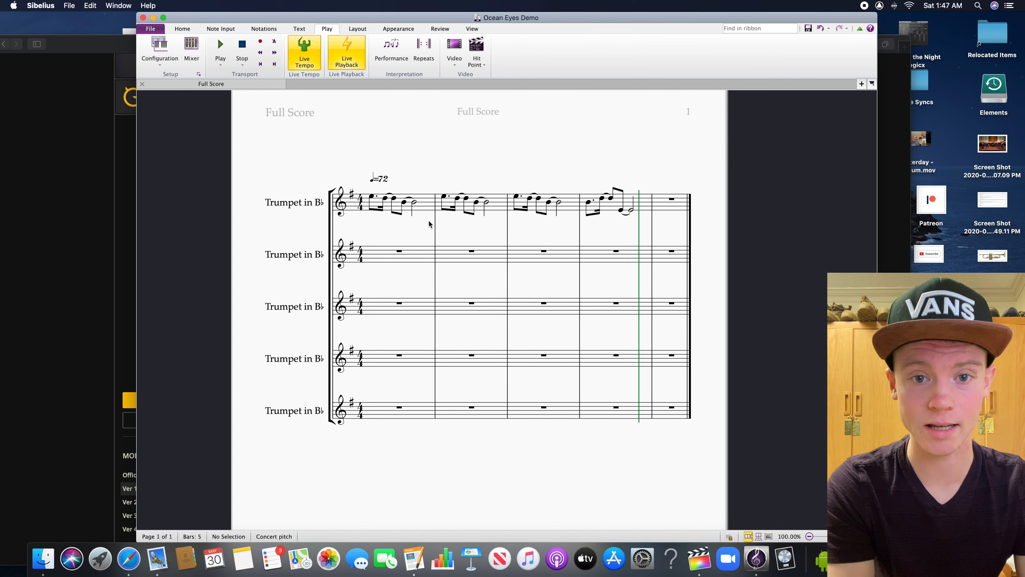
left_click(369, 200)
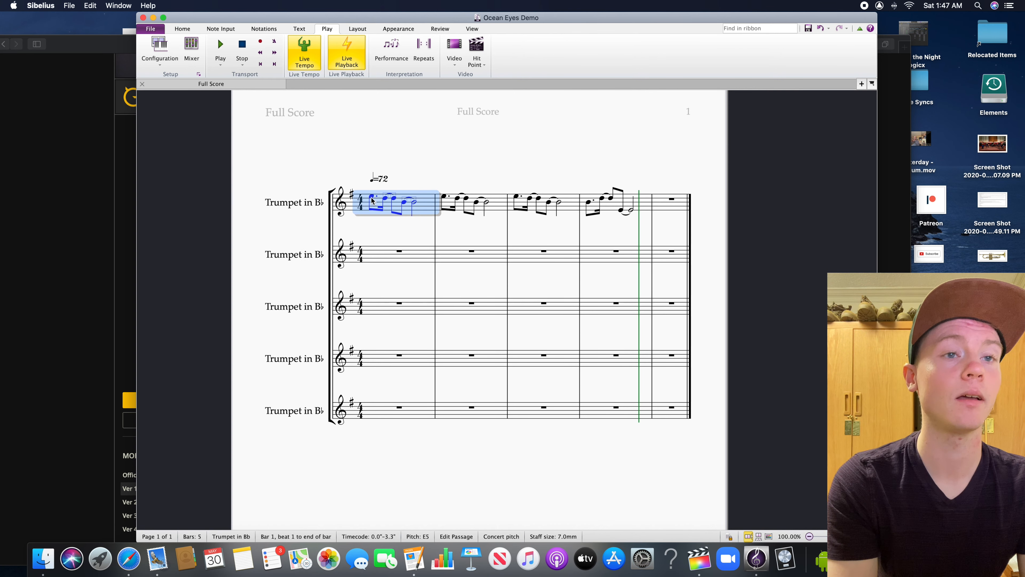
double_click(372, 198)
left_click(372, 199)
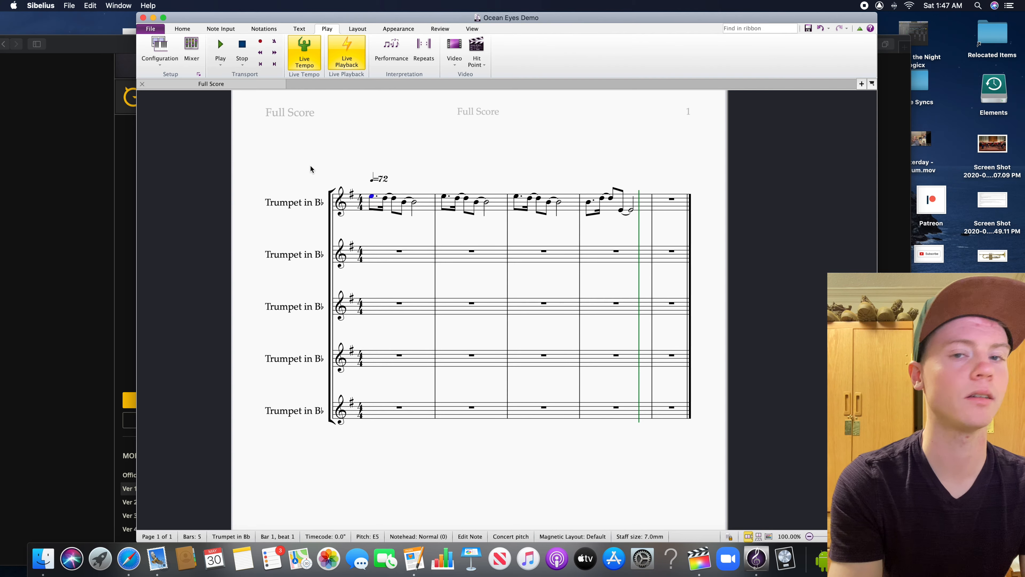
Put away the browser window with the Ocean Eyes chord page and reposition the score window on the desktop
left_click(72, 109)
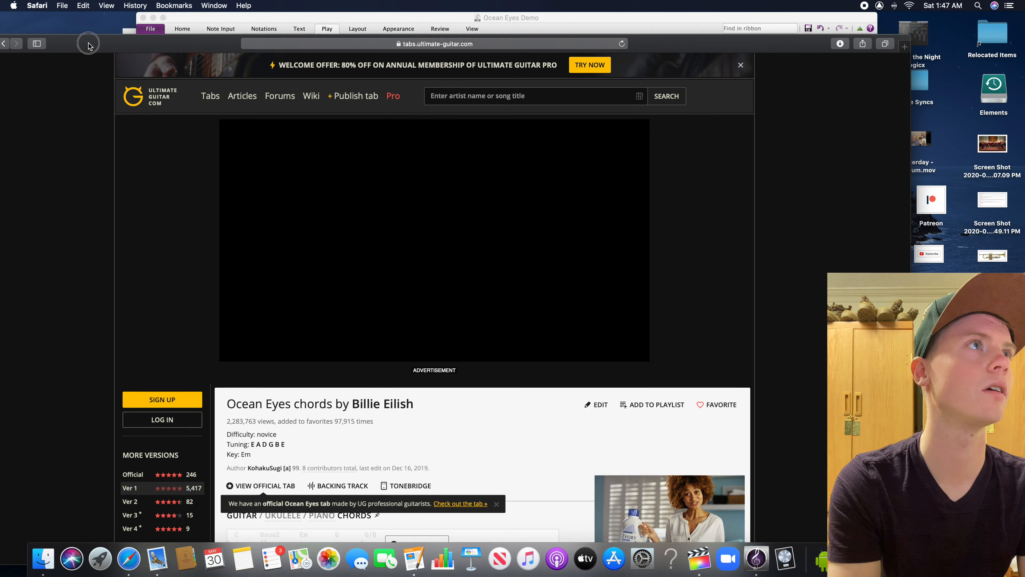
left_click_drag(87, 43, 187, 47)
left_click(78, 47)
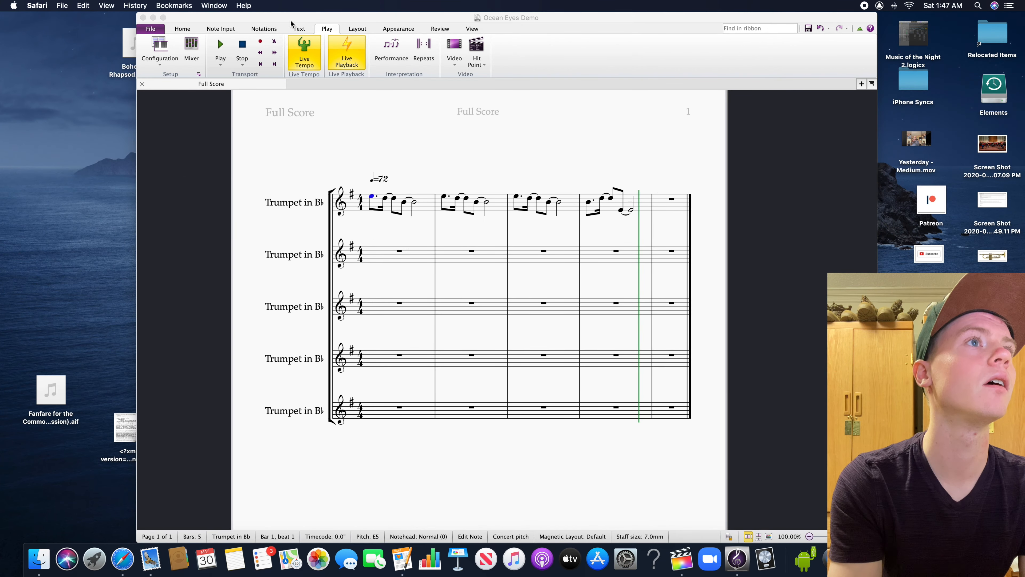
left_click_drag(292, 22, 265, 21)
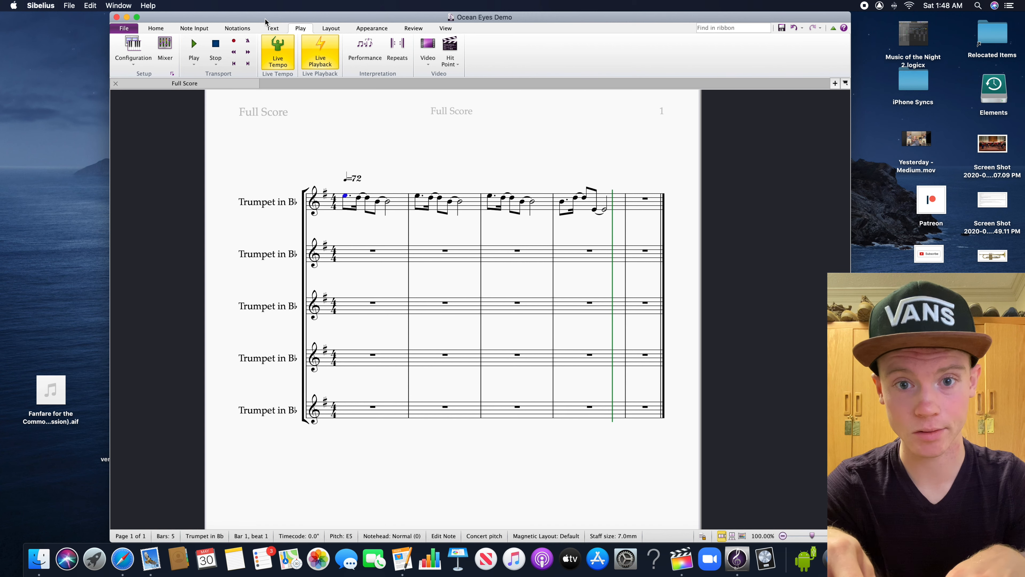
left_click(350, 196)
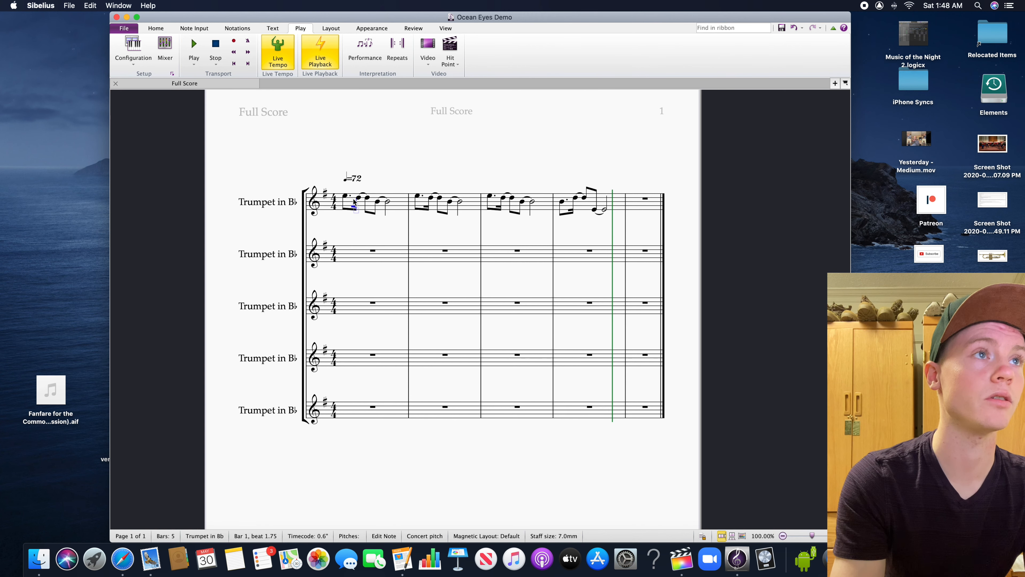
left_click(345, 197)
left_click(362, 249)
left_click(367, 232)
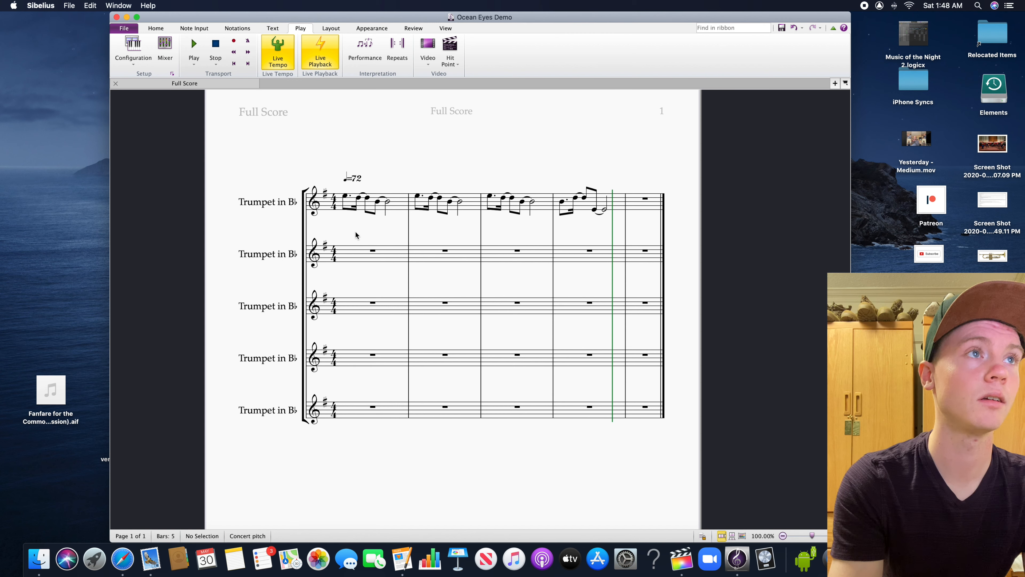
Copy the first trumpet's bar 1 phrase into bar 1 of the second trumpet
left_click(399, 209)
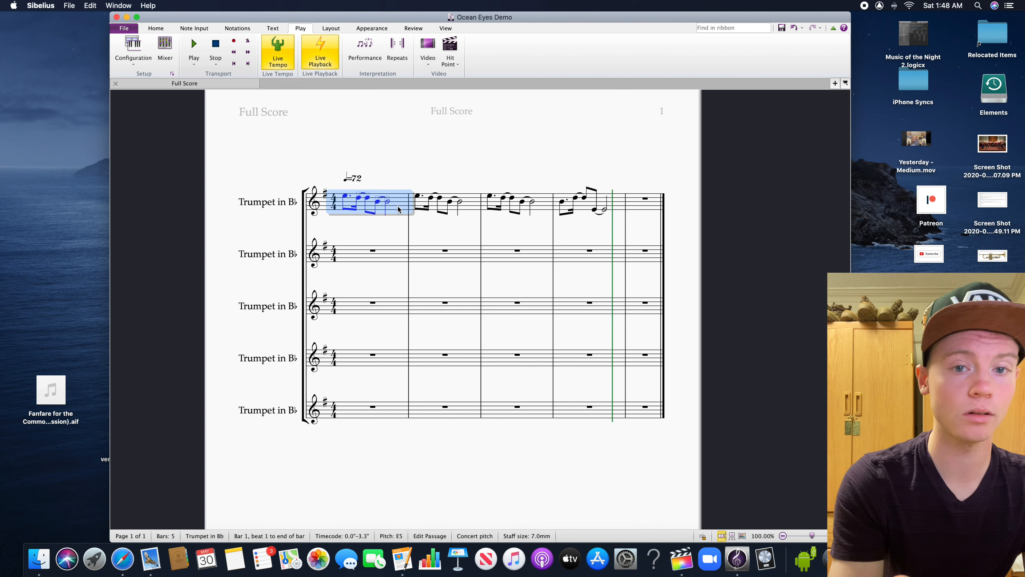
left_click(391, 262)
left_click(395, 301)
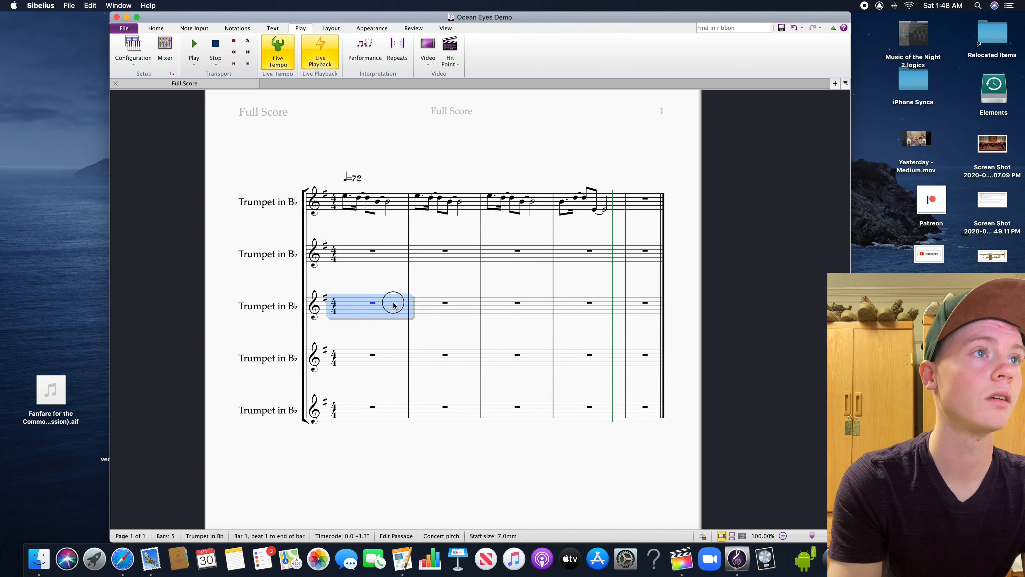
left_click(390, 262)
key("super+v")
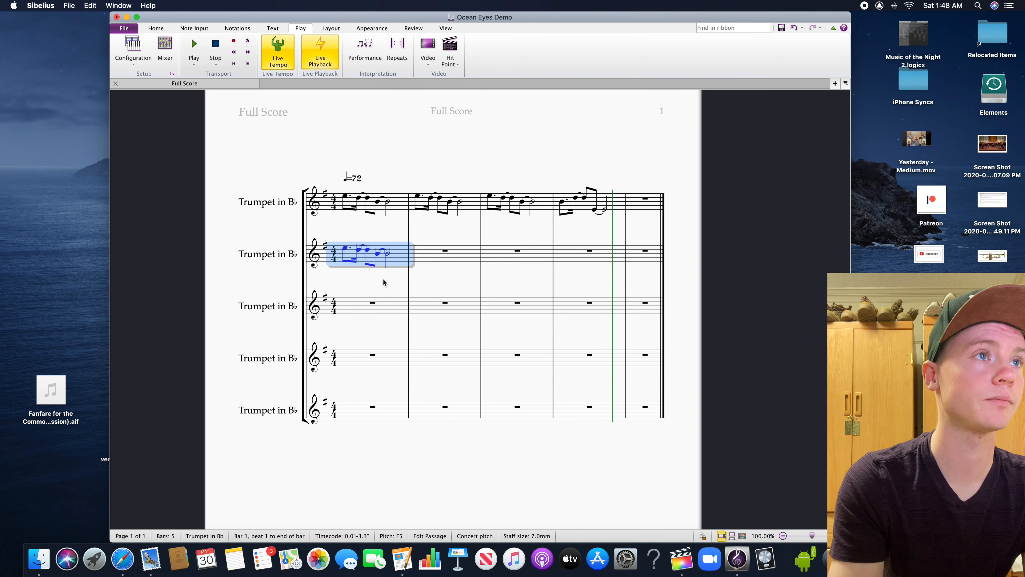
Lower the whole bar 1 phrase in the second trumpet by an octave
left_click(356, 280)
left_click(405, 267)
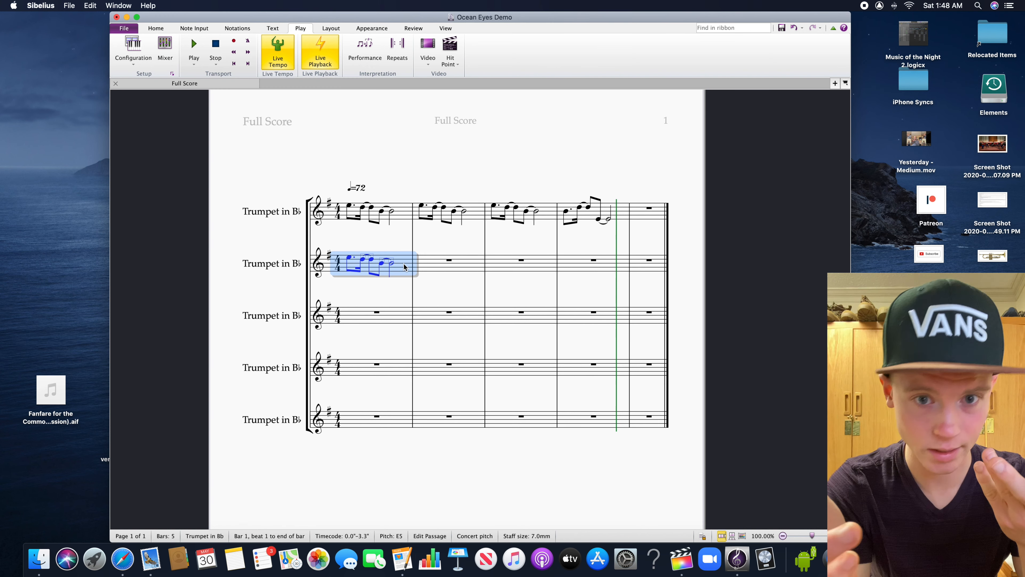
key("Down")
key("Down")
key("Down")
key("Down")
key("Down")
key("Down")
key("Down")
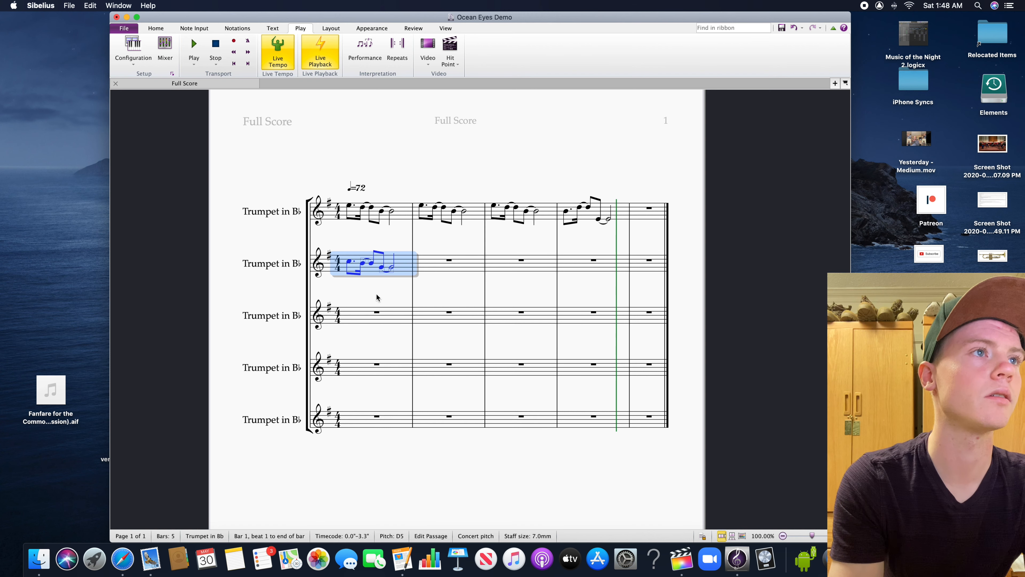
left_click(365, 286)
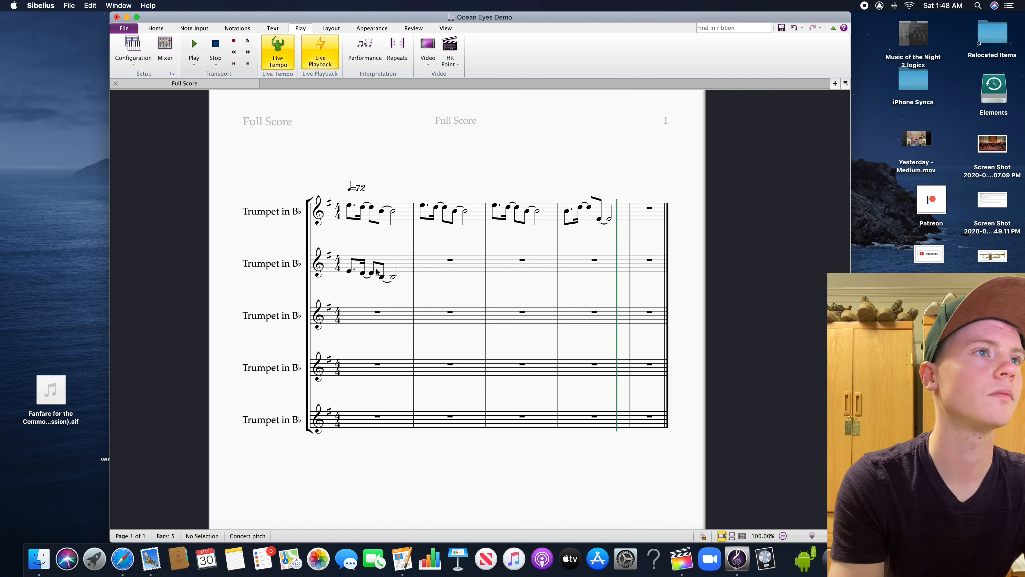
Set the first note of the second trumpet's bar 1 to G4
left_click(349, 273)
key("Down")
key("Down")
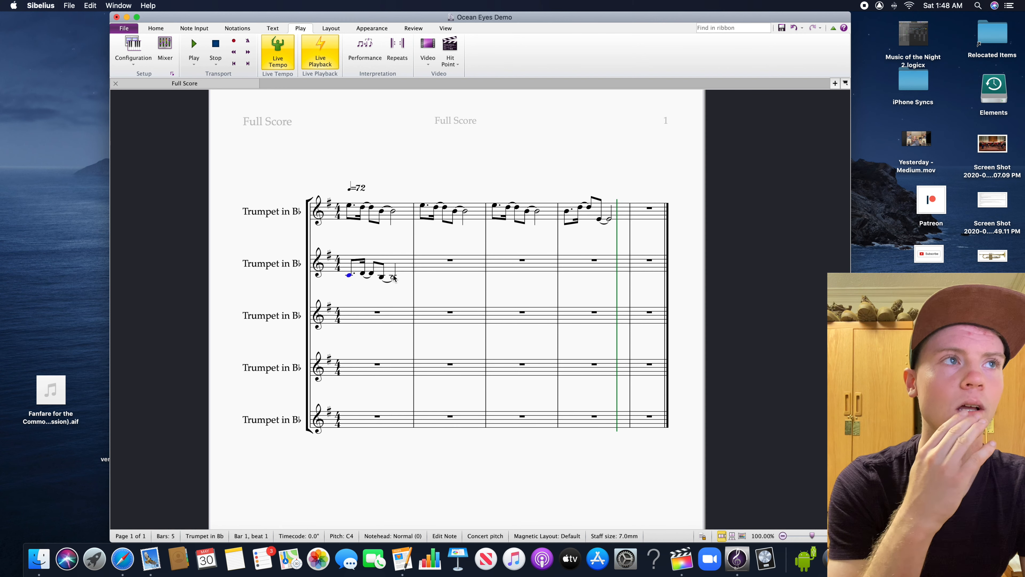
key("Up")
key("Up")
key("Up")
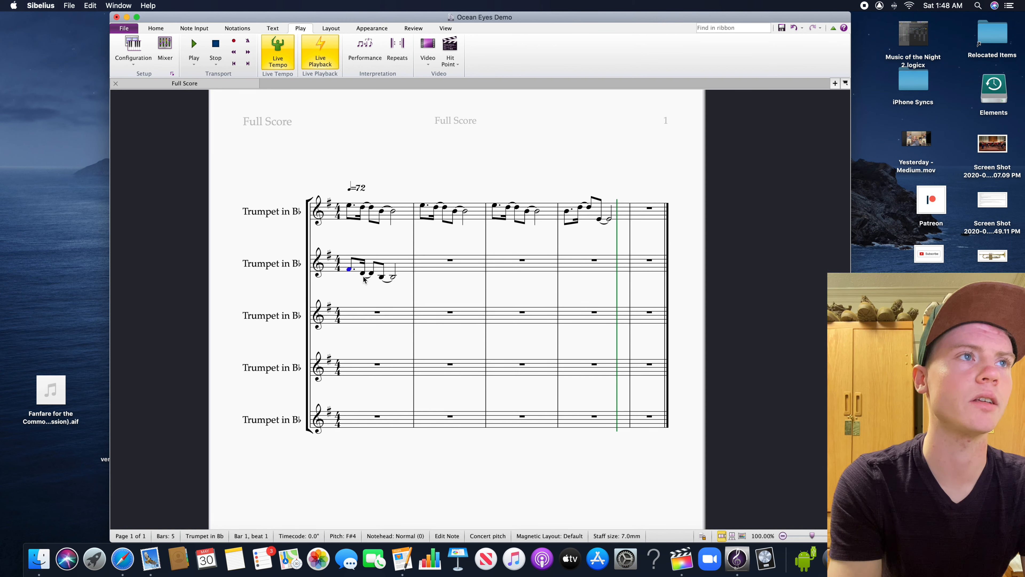
key("Up")
Copy the second trumpet's bar 1 phrase into bar 1 of the third and fourth trumpets
left_click(404, 269)
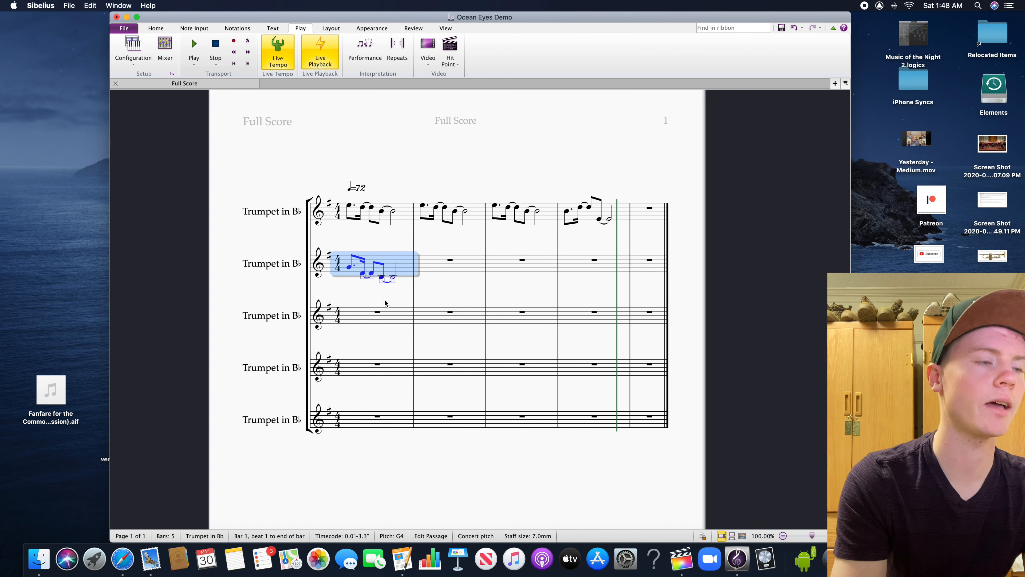
left_click(389, 316)
key("cmd+v")
left_click(382, 368)
key("cmd+v")
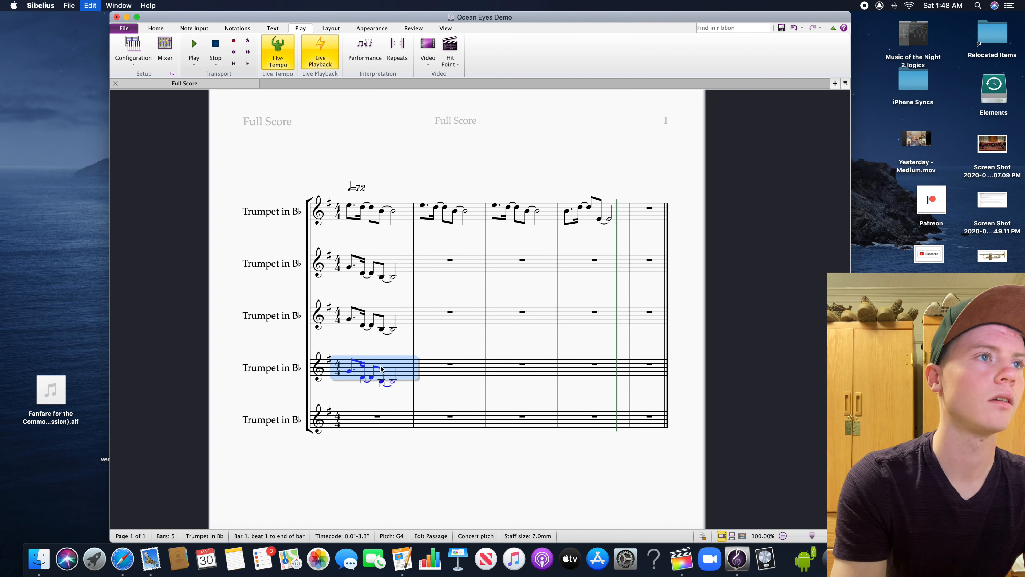
Lower the first note of bar 1 to E4 in the third trumpet and to C4 in the fourth trumpet
left_click(349, 319)
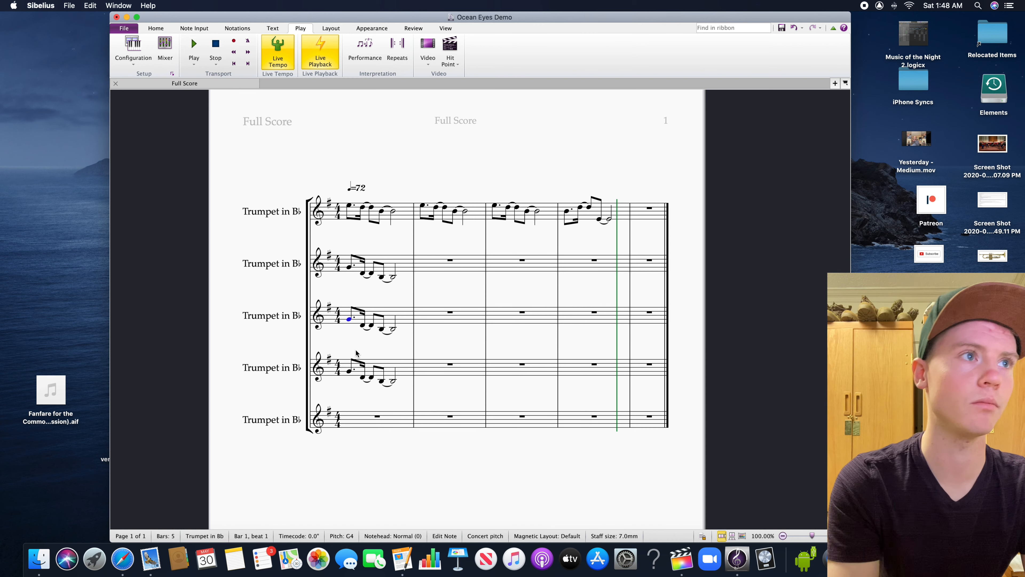
left_click(349, 377)
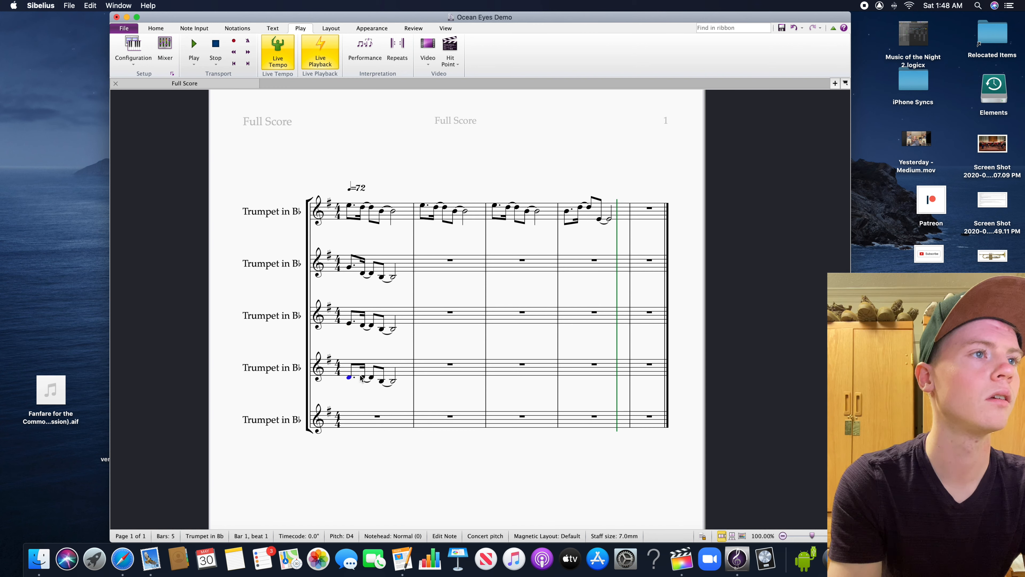
left_click(365, 402)
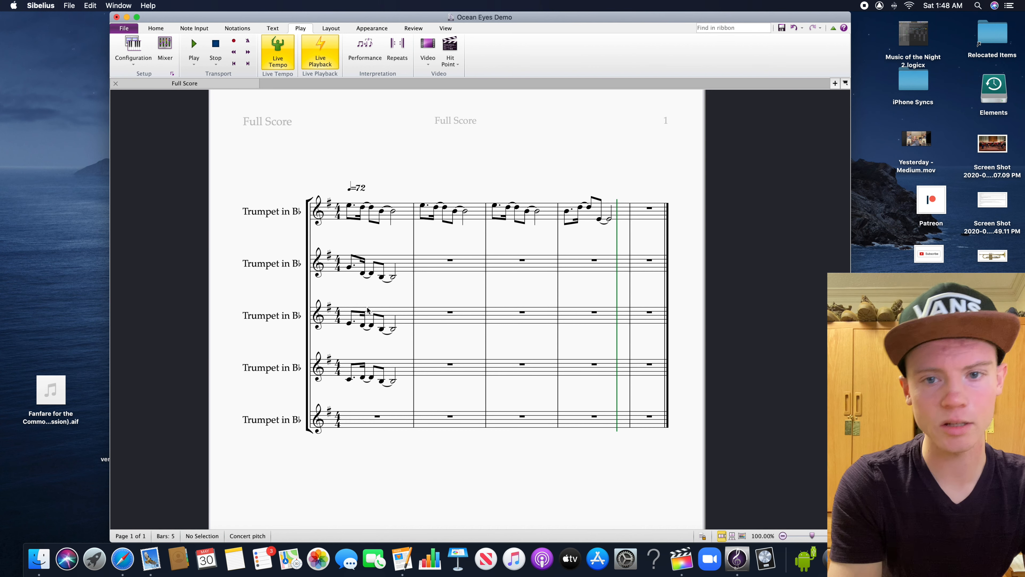
Raise the tied sixteenth and eighth notes in the third trumpet's bar 1 to F#4
left_click(363, 326)
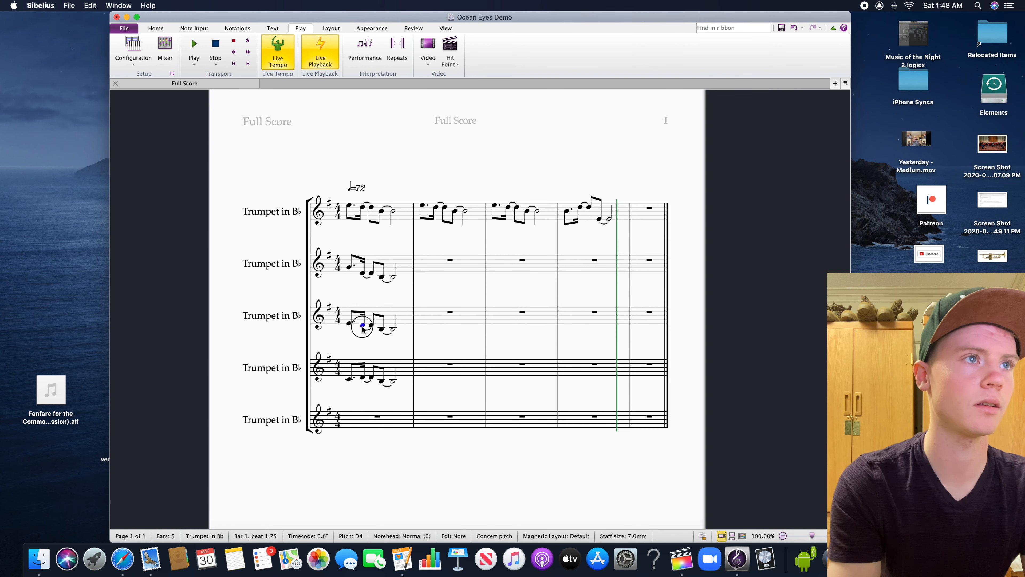
left_click(371, 326, "shift")
key("Up")
key("Up")
Raise the tied sixteenth and eighth notes in the second trumpet's bar 1 to B4
left_click(362, 274)
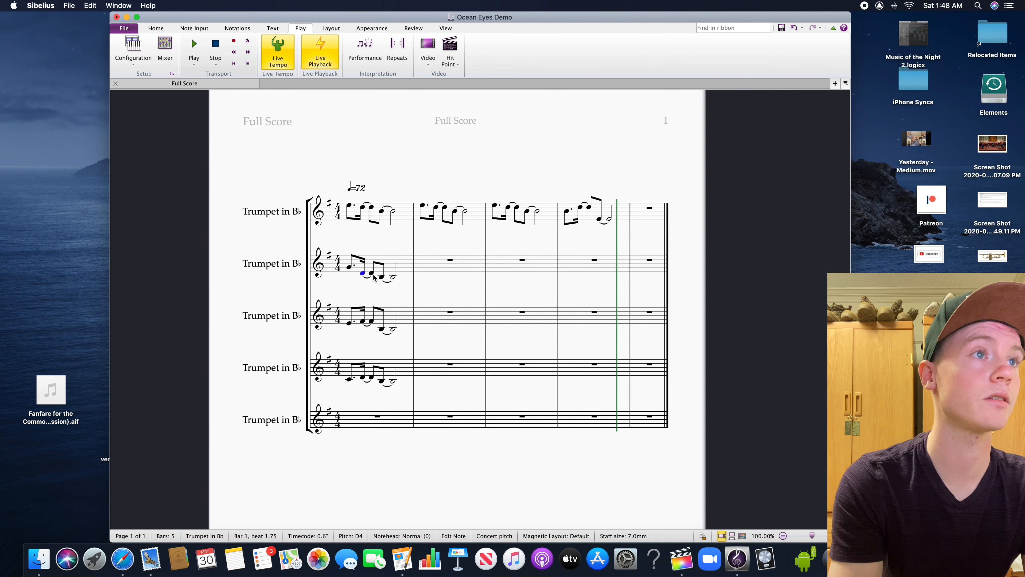
left_click(372, 277, "shift")
key("Up")
key("Up")
key("Up")
key("Up")
key("Up")
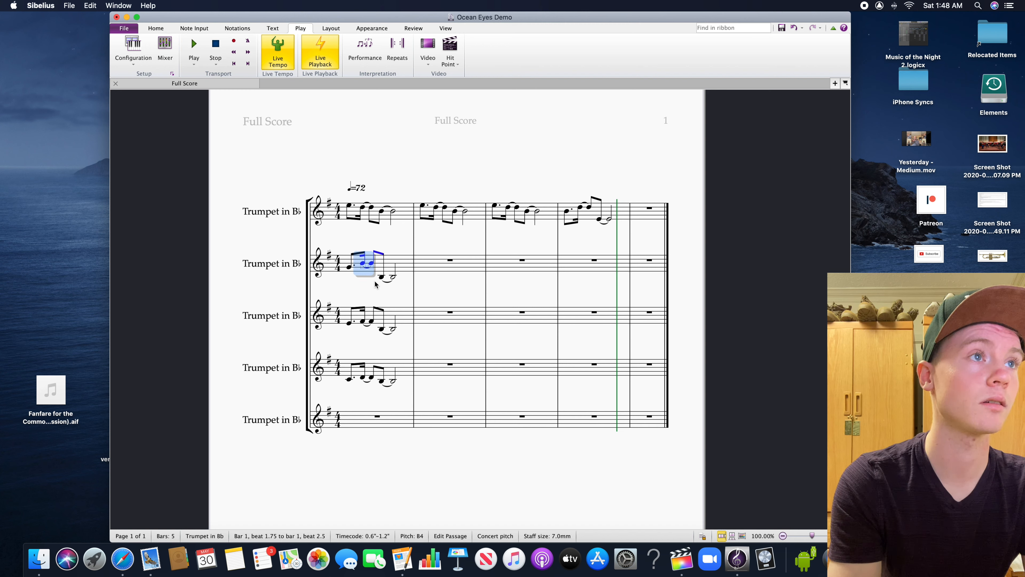
Raise the last two tied notes of the second trumpet's bar 1, from beat 2.5 onward, to B4
left_click(381, 277)
left_click(393, 279, "shift")
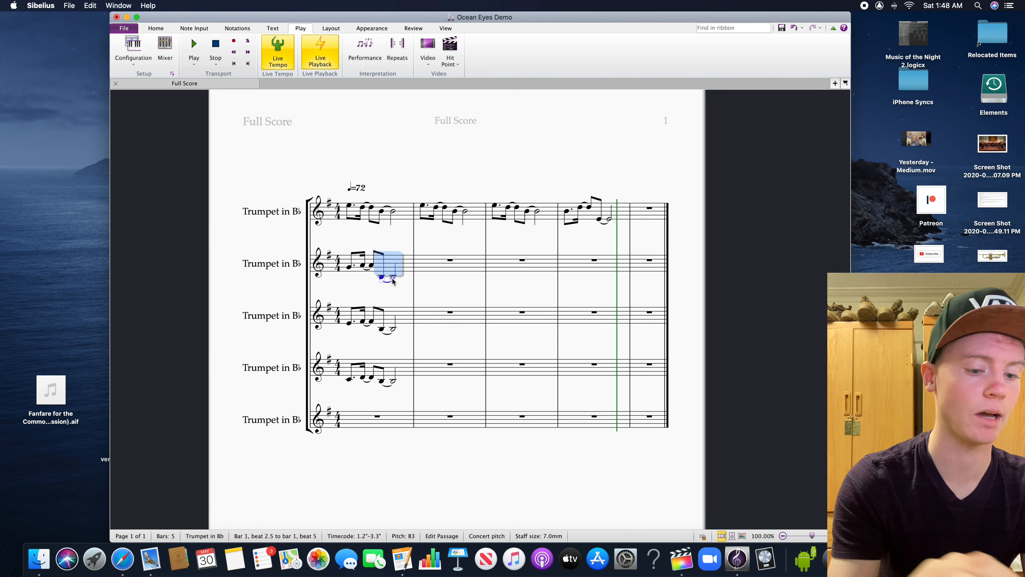
key("Up")
key("Up")
key("Up")
key("Up")
key("Up")
Raise the last two tied notes of the third trumpet's bar 1 to G4
left_click(383, 330)
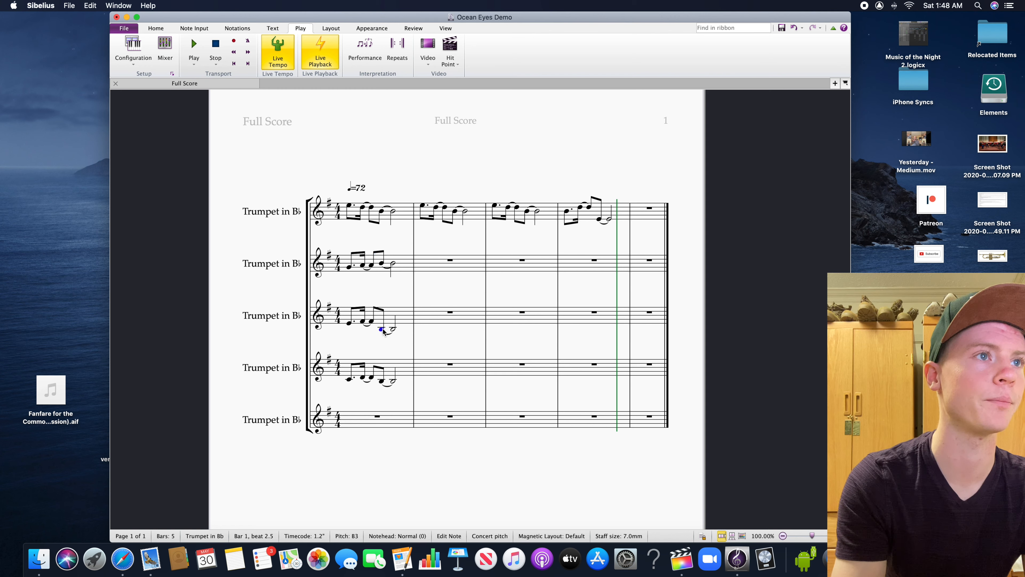
left_click(393, 329, "shift")
key("Up")
key("Up")
key("Up")
key("Up")
key("Up")
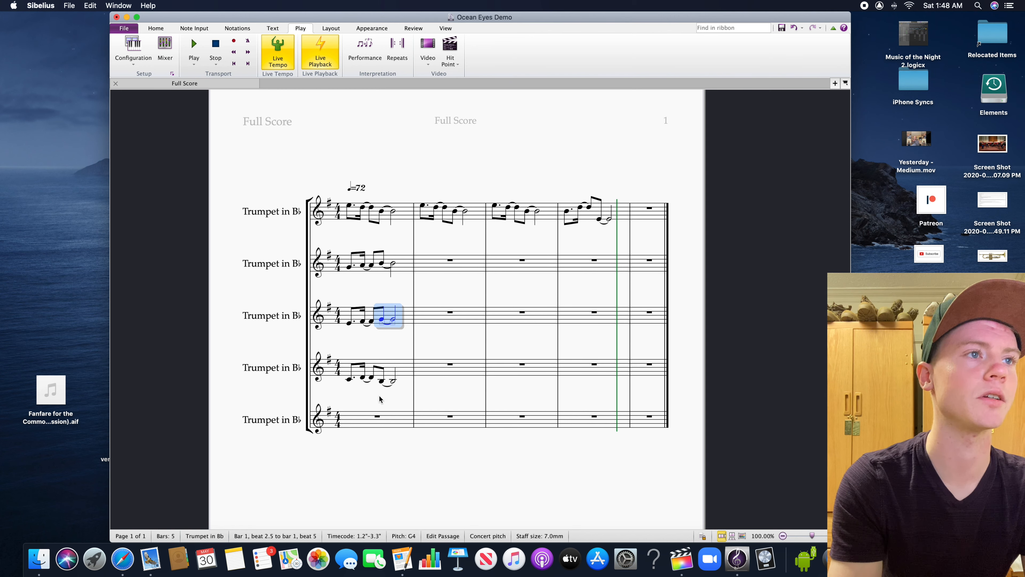
Raise the last two tied notes of the fourth trumpet's bar 1 to E4
left_click(382, 381)
left_click(394, 382, "shift")
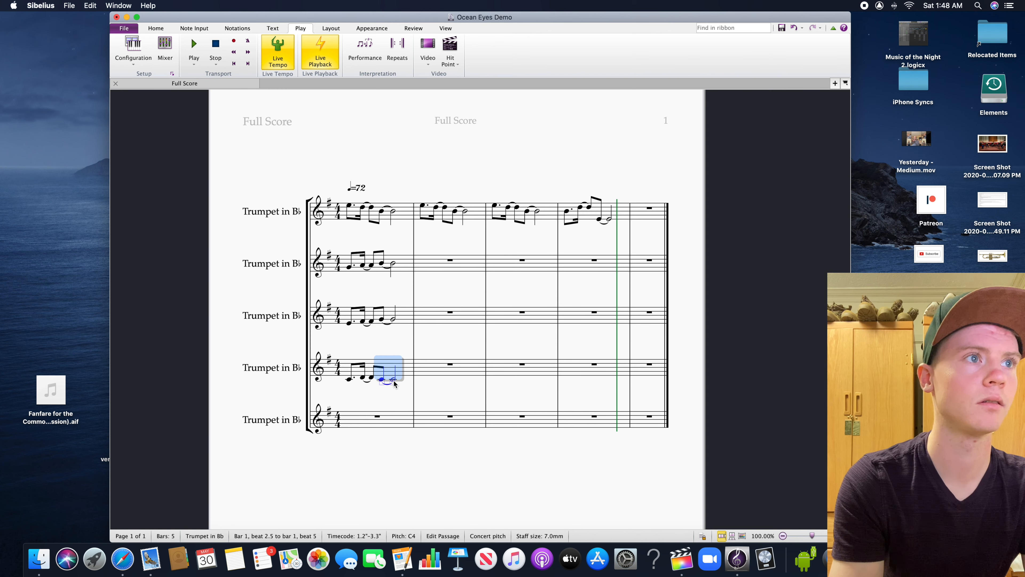
key("Up")
key("Up")
key("Escape")
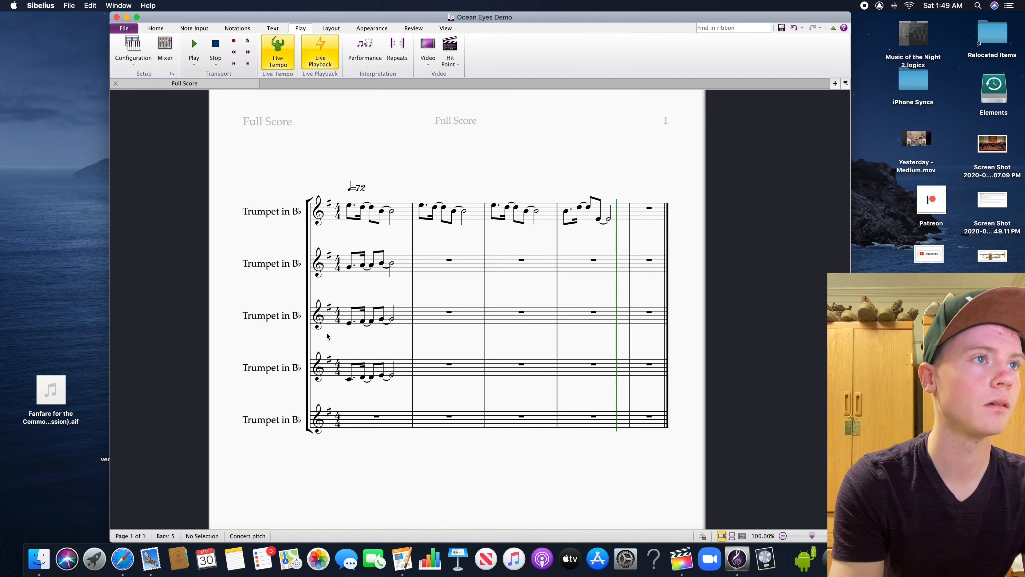
Play back the harmonized bar 1 from its first note to check the chords, and stop at the end of the phrase
left_click(350, 379)
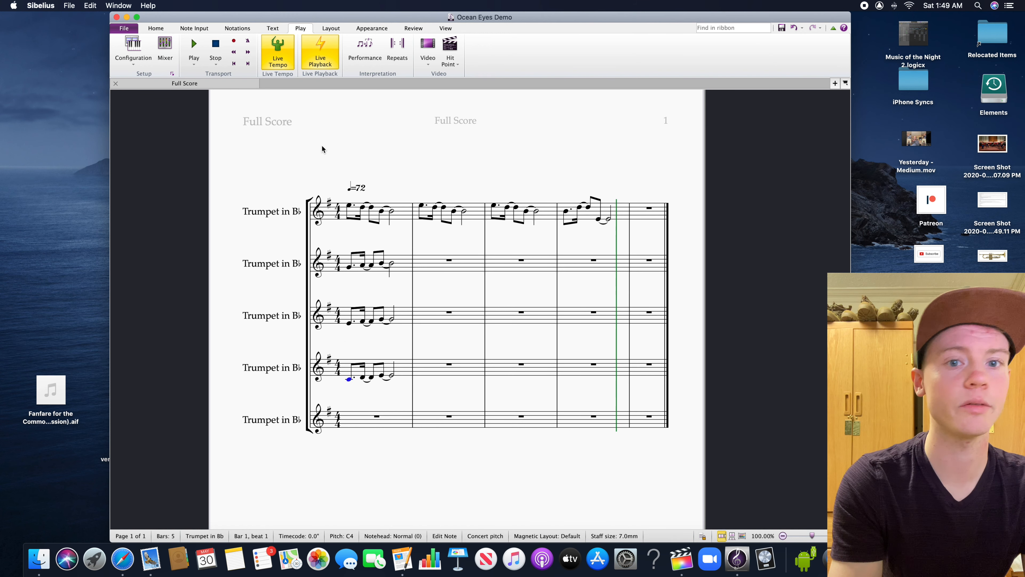
left_click(194, 61)
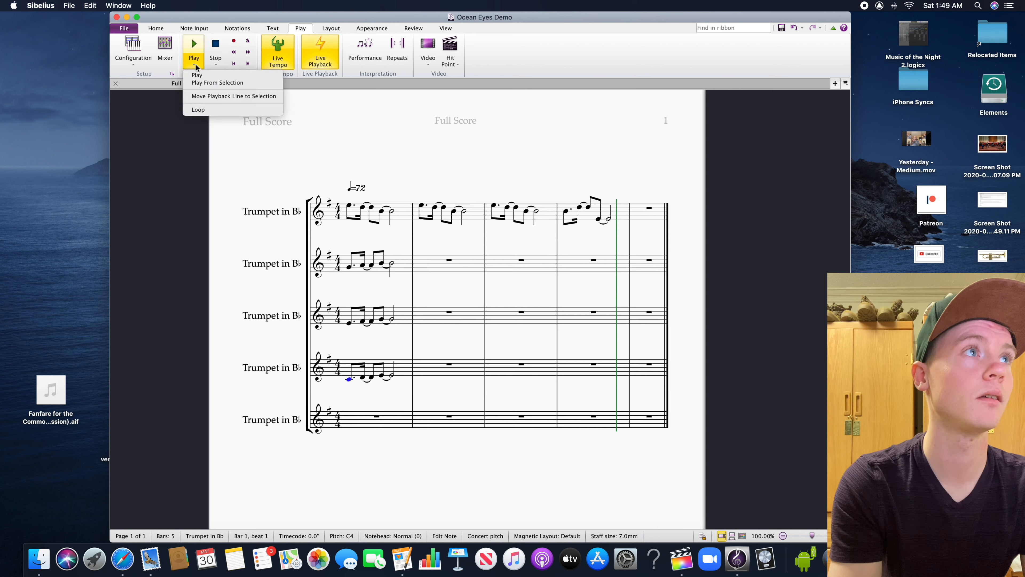
left_click(201, 83)
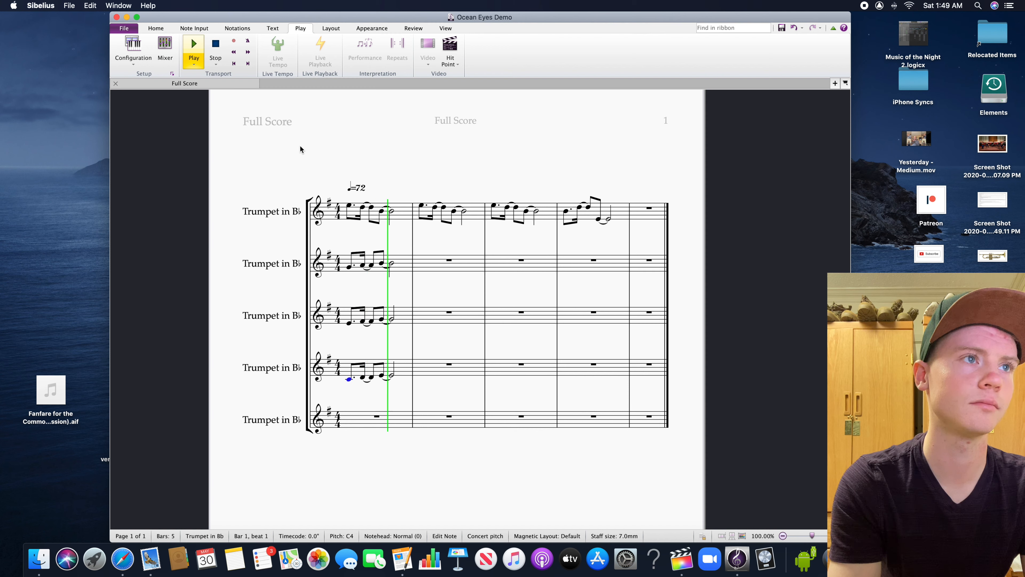
key("Escape")
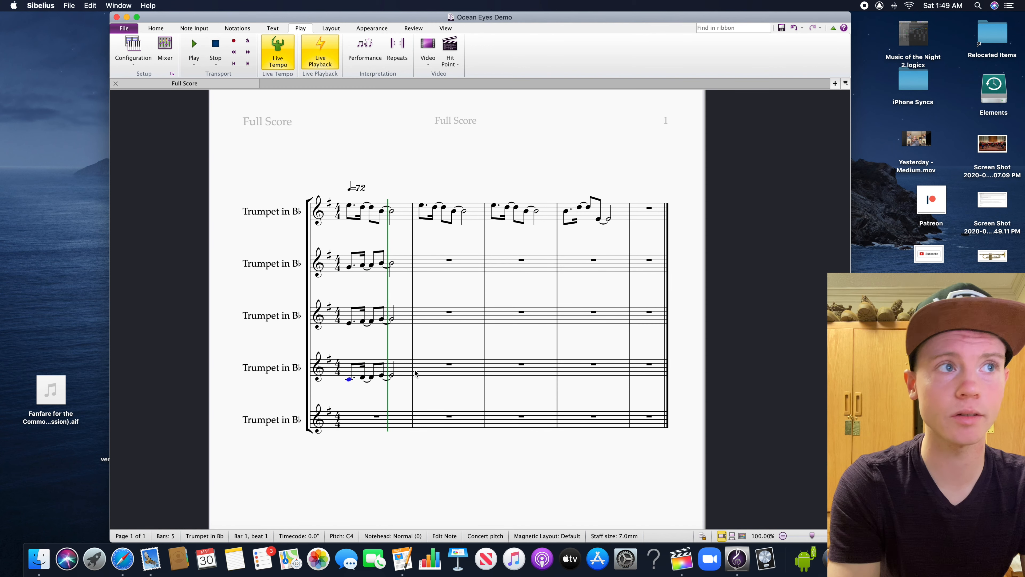
Copy bar 1 of the second, third and fourth trumpets into bars 2 and 3 of the same staves
left_click(404, 370)
left_click(411, 267, "shift")
key("super+c")
left_click(440, 268)
key("super+v")
left_click(503, 267)
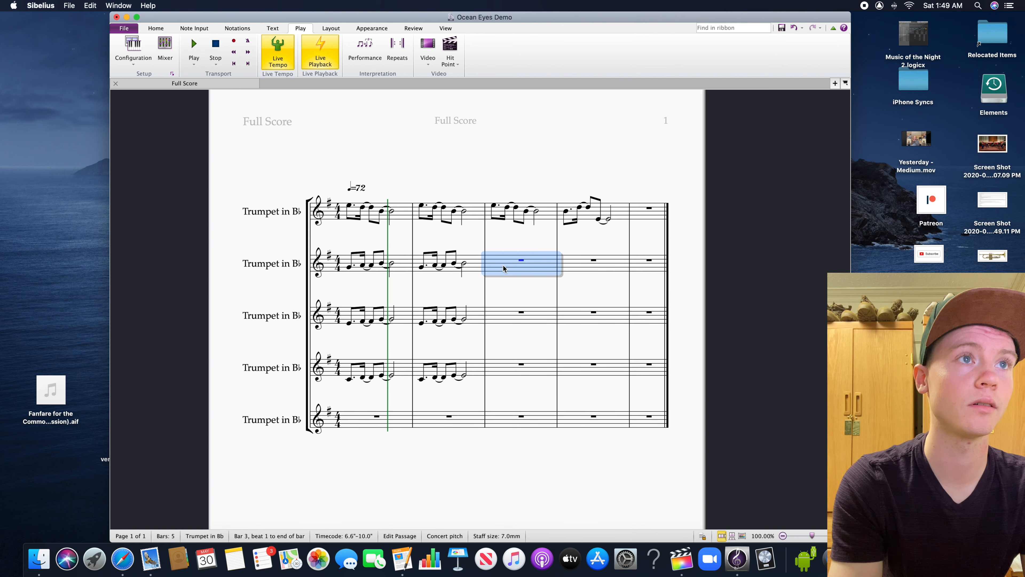
key("super+v")
left_click(527, 288)
Play the score from the second trumpet's first note through bar 3, and stop as bar 4 begins
left_click(349, 267)
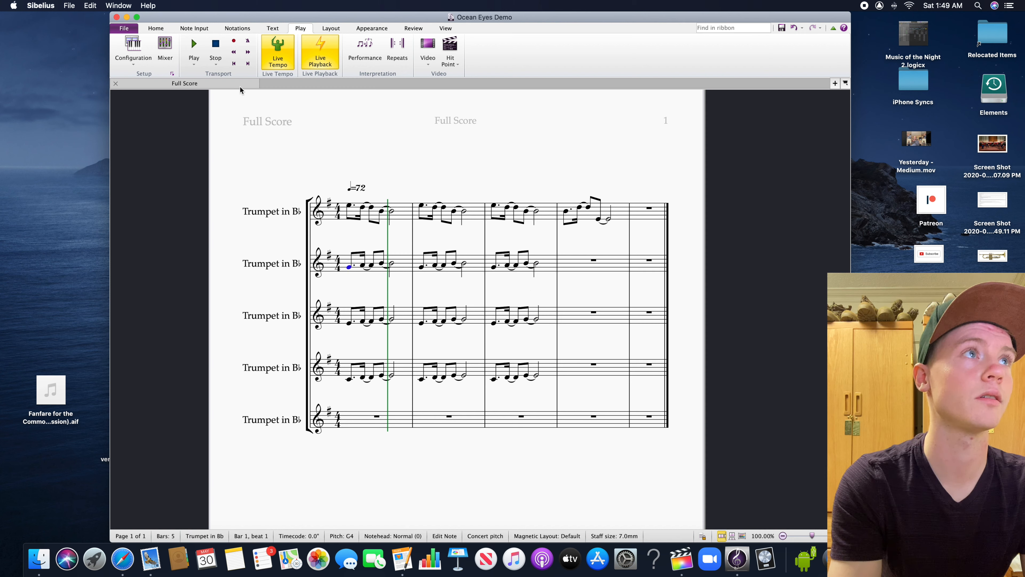
left_click(194, 63)
left_click(203, 82)
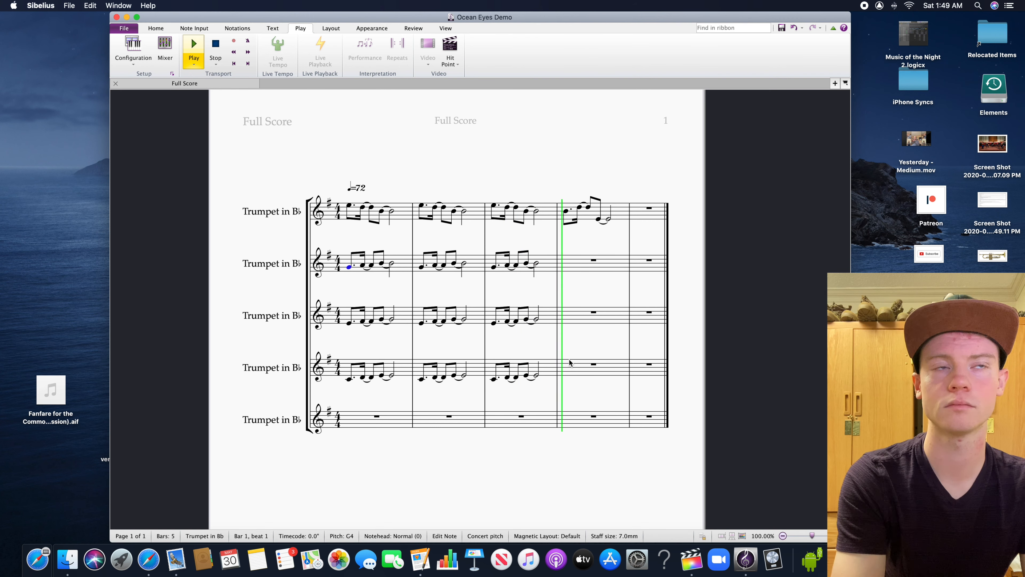
key("space")
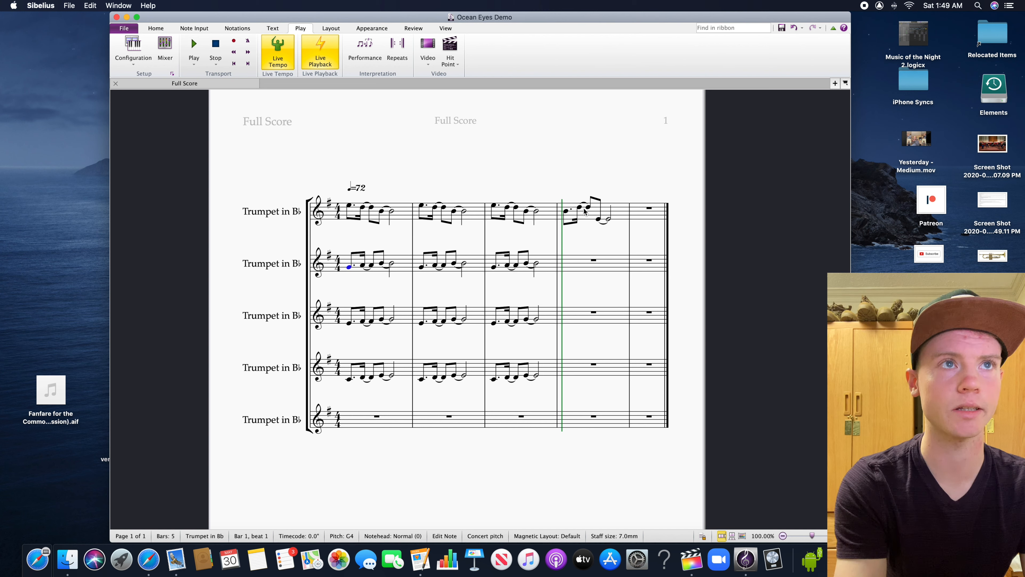
Switch to Safari to check the Ocean Eyes intro chord progression on Ultimate Guitar, and return to Sibelius
left_click(582, 256)
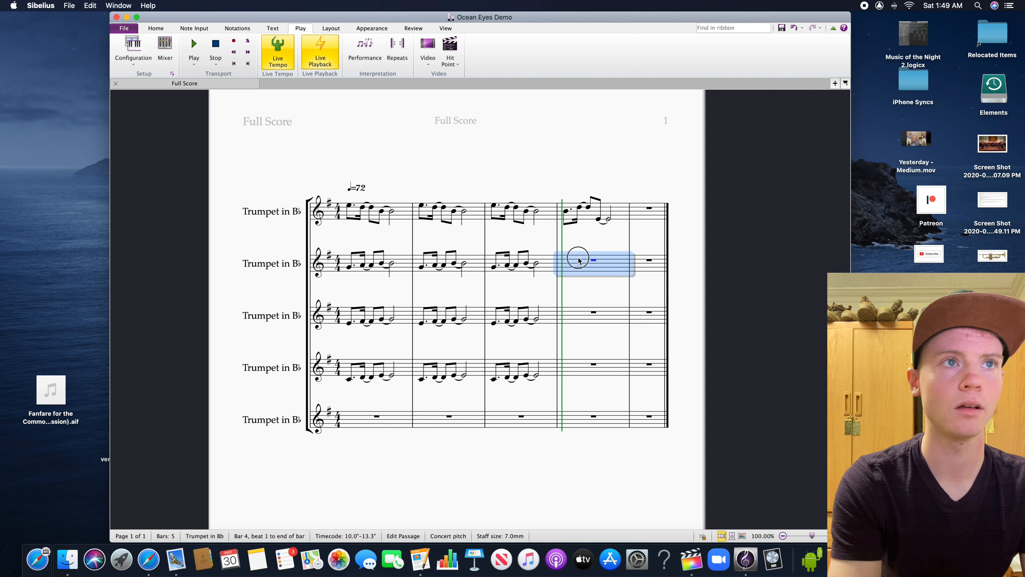
left_click(582, 244)
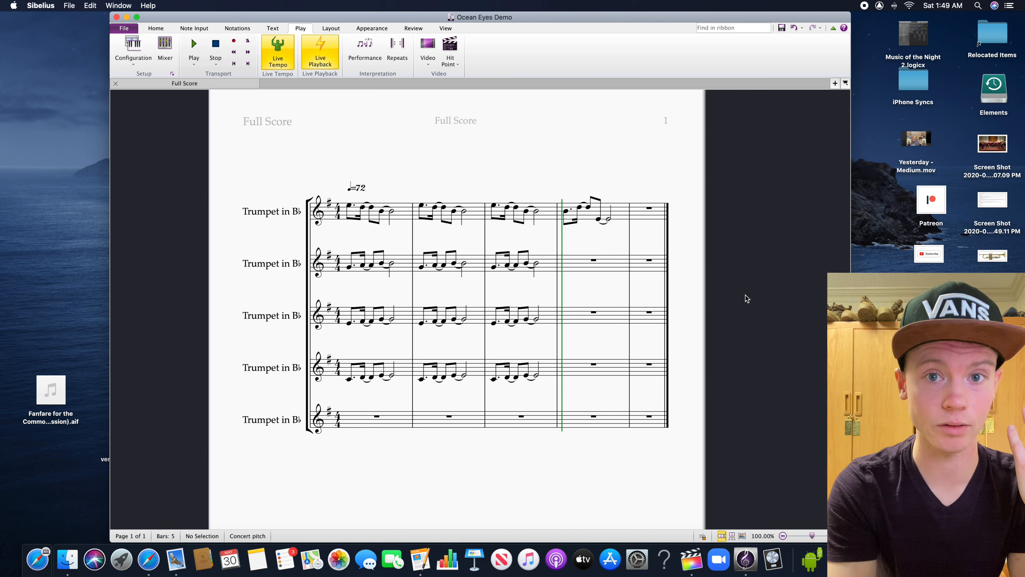
left_click(933, 559)
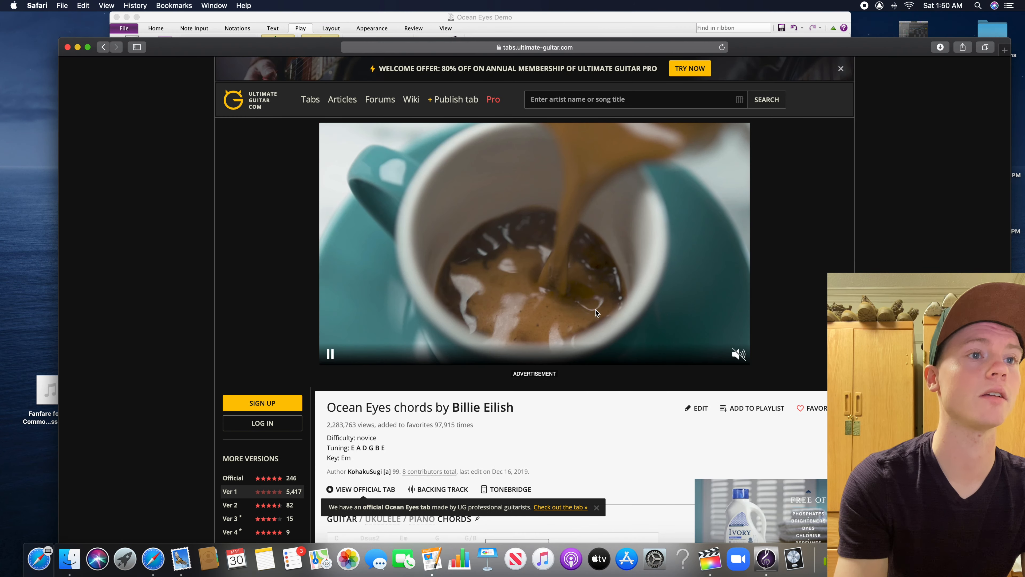
scroll(598, 319, "down", 10)
scroll(581, 325, "down", 4)
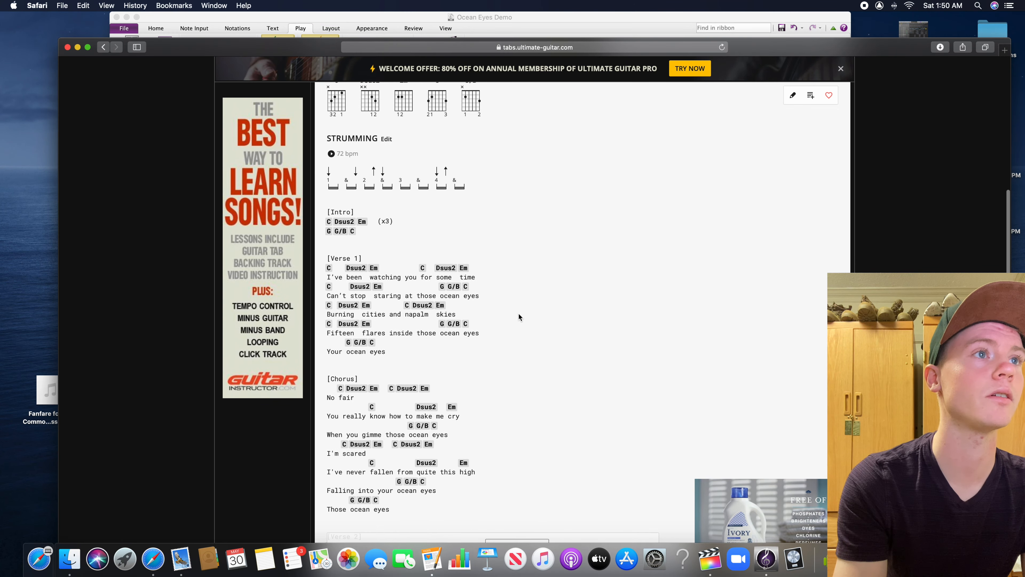
scroll(518, 316, "down", 1)
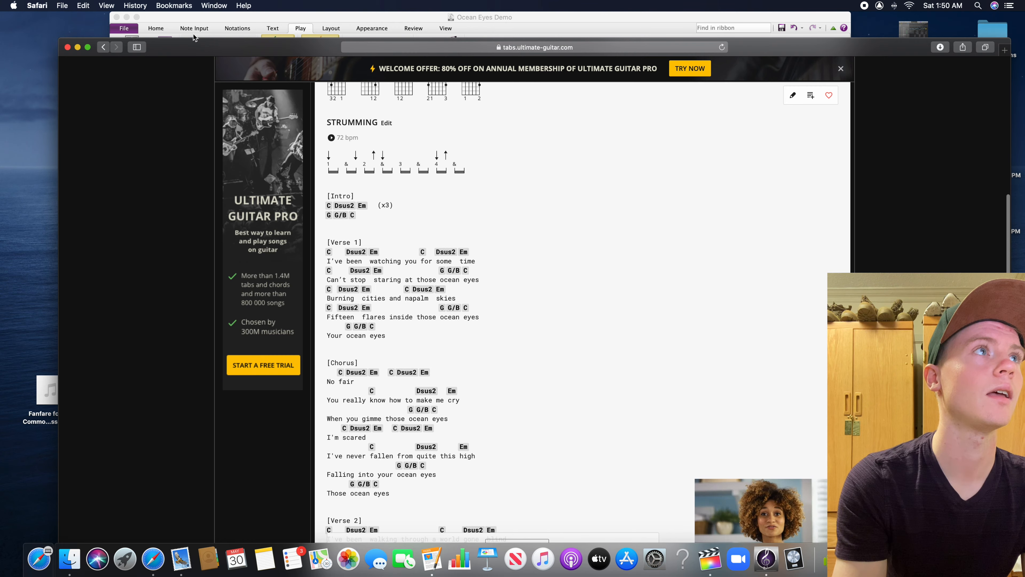
left_click(78, 47)
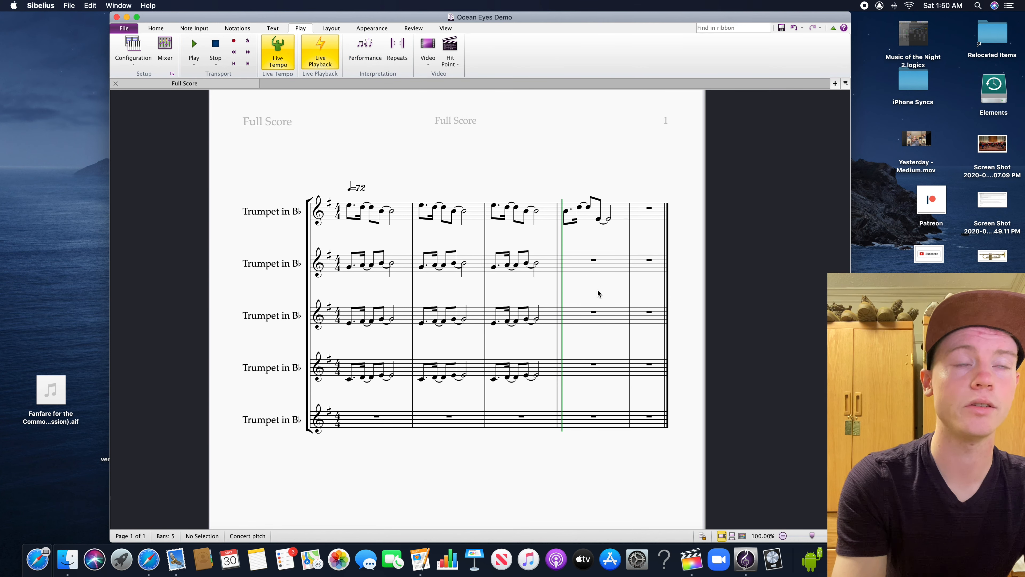
Enter dotted quarter notes on beat 1 of bar 4: D5 in the second trumpet, G4 in the third and G3 in the fourth
scroll(589, 290, "up", 2)
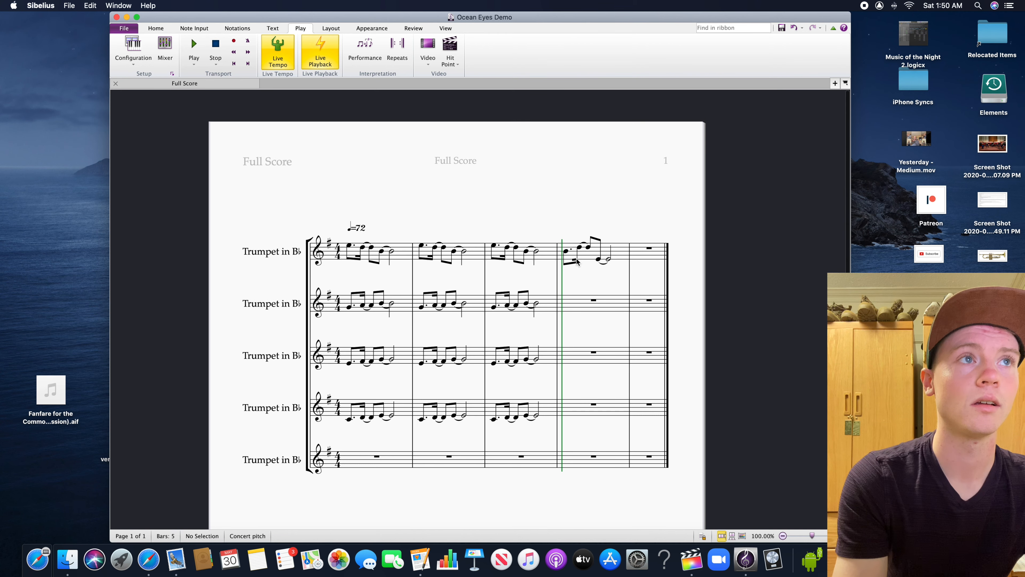
left_click(569, 253)
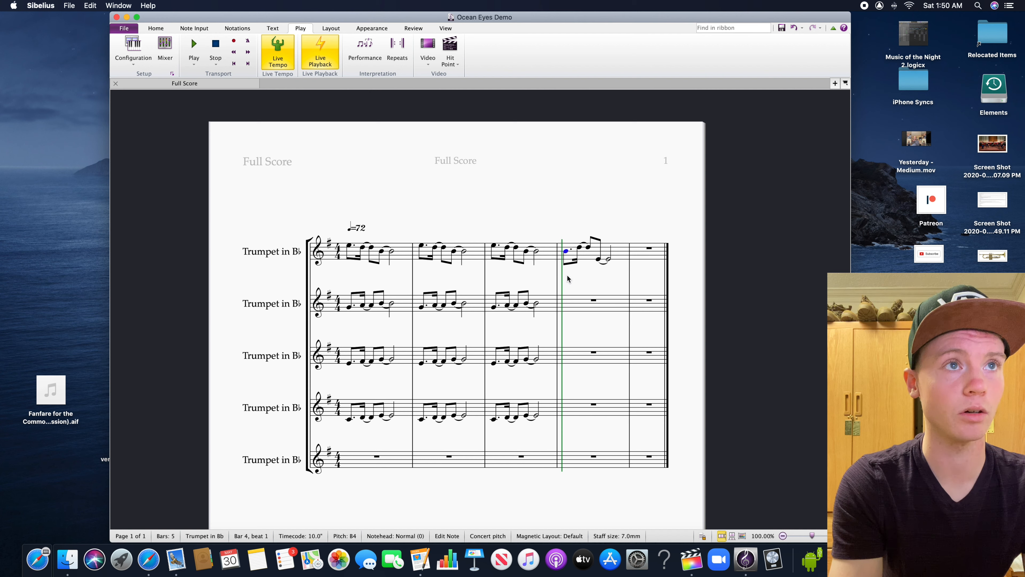
key("Escape")
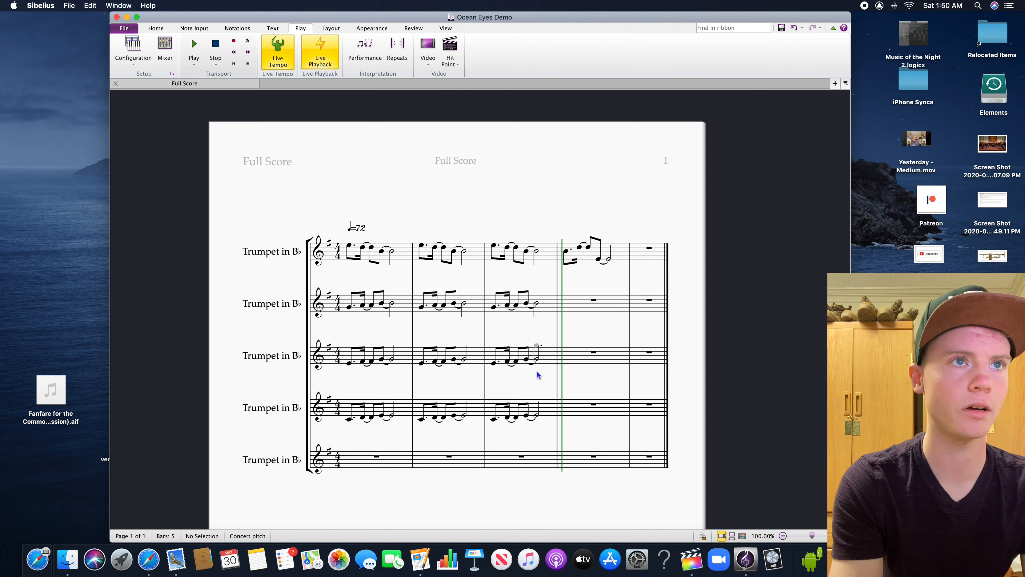
left_click(567, 299)
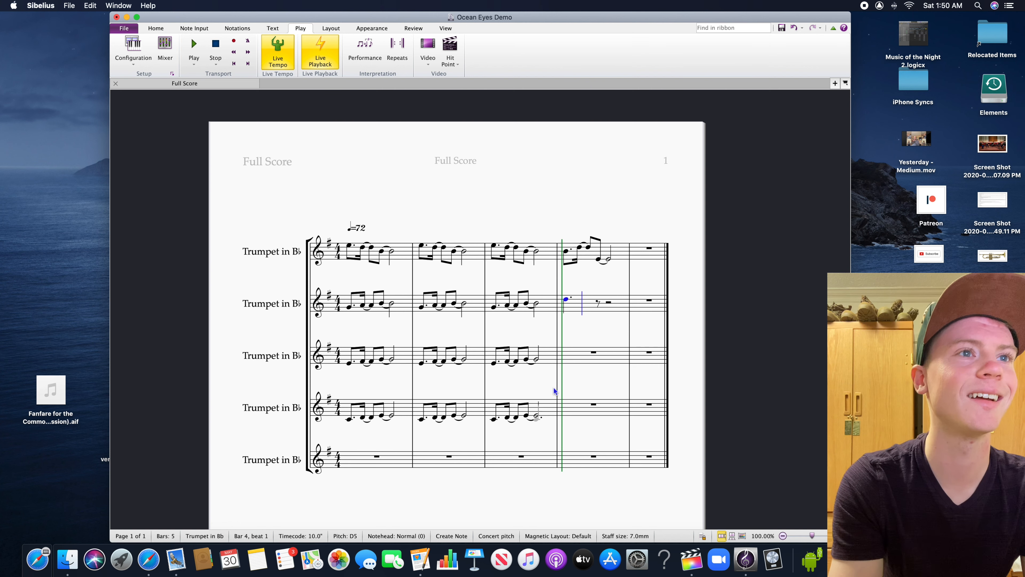
left_click(568, 359)
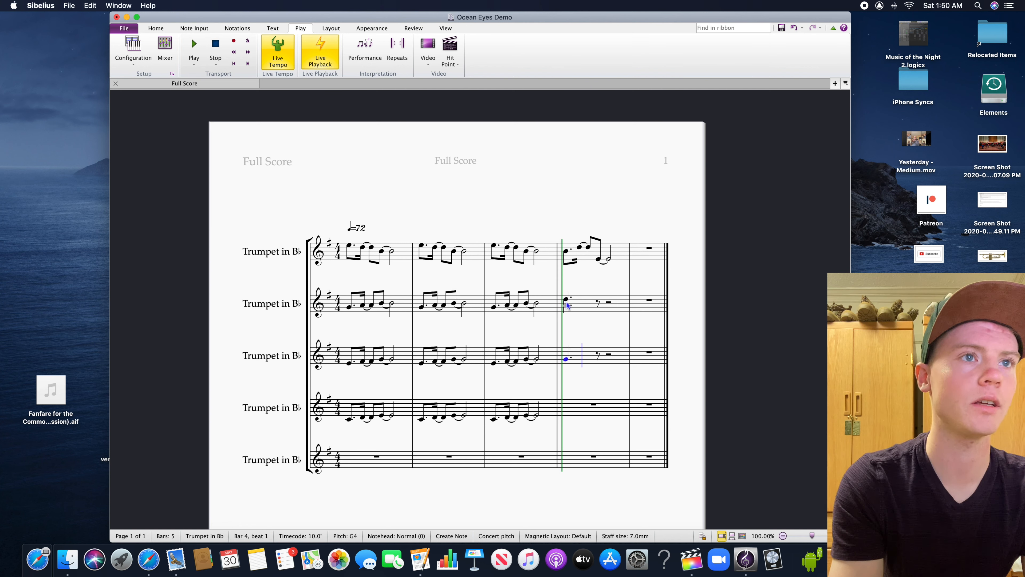
left_click(566, 425)
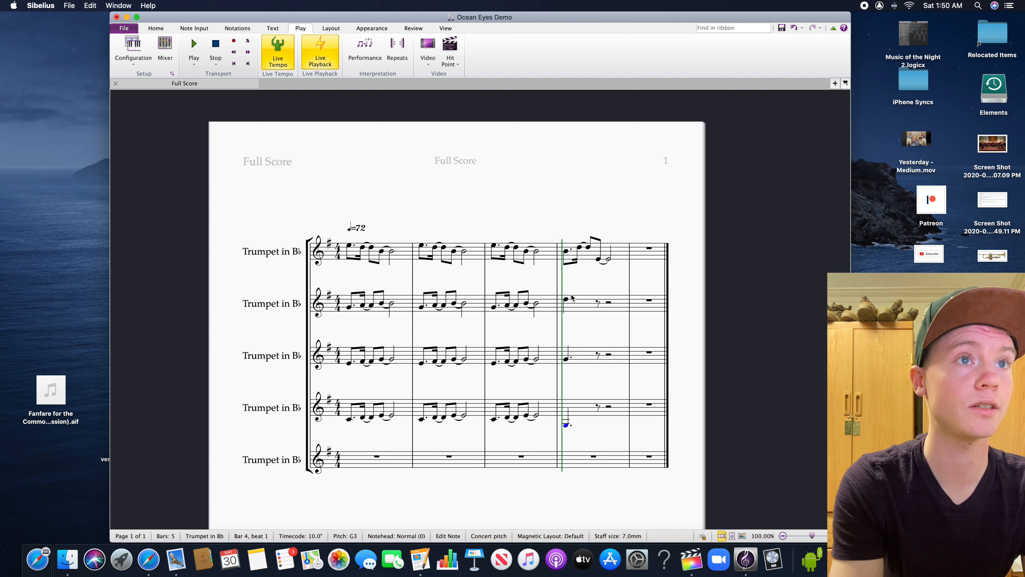
key("Escape")
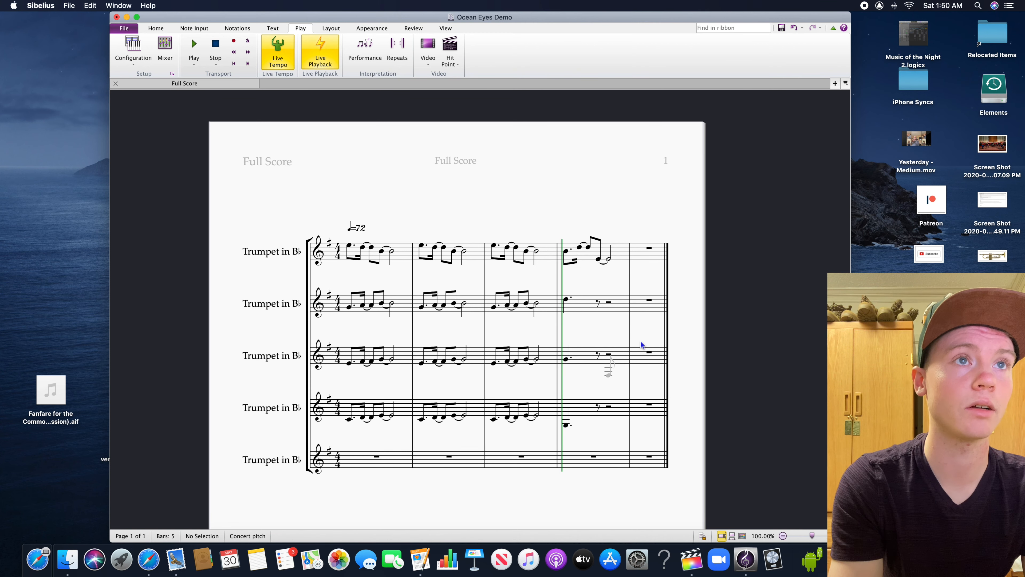
Enter an eighth note G4 tied to a half note G4 from beat 2.5 of the second trumpet's bar 4
left_click(599, 307)
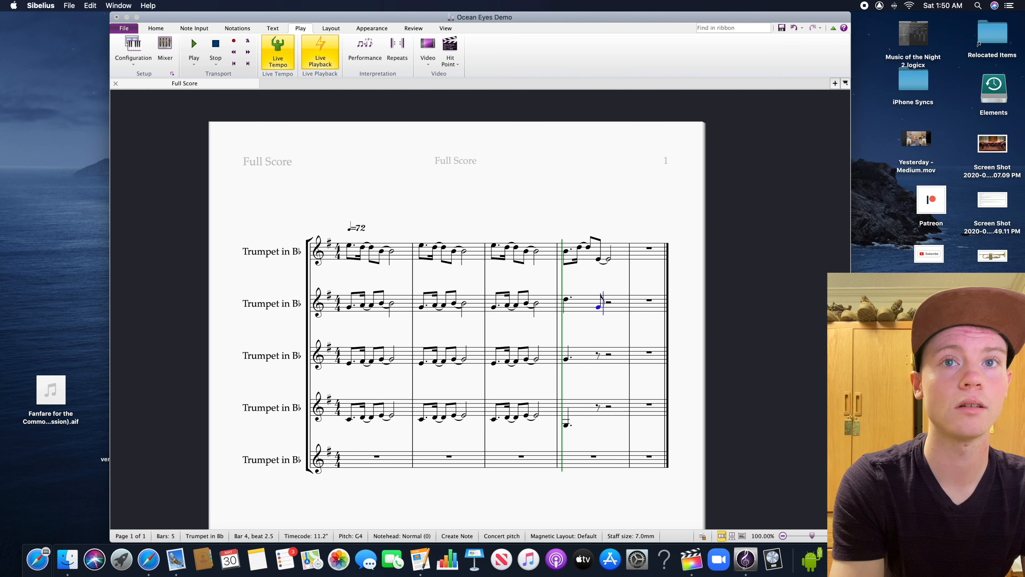
left_click(610, 307)
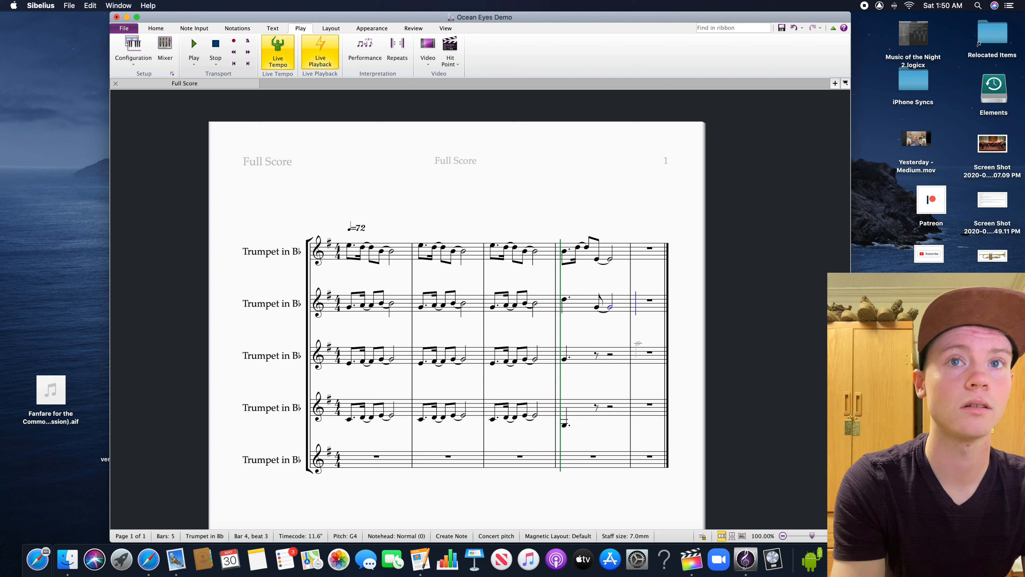
Copy the second trumpet's tied eighth and half notes to beat 2.5 of the fourth trumpet's bar 4, and lower them to C4
left_click(598, 308, "shift")
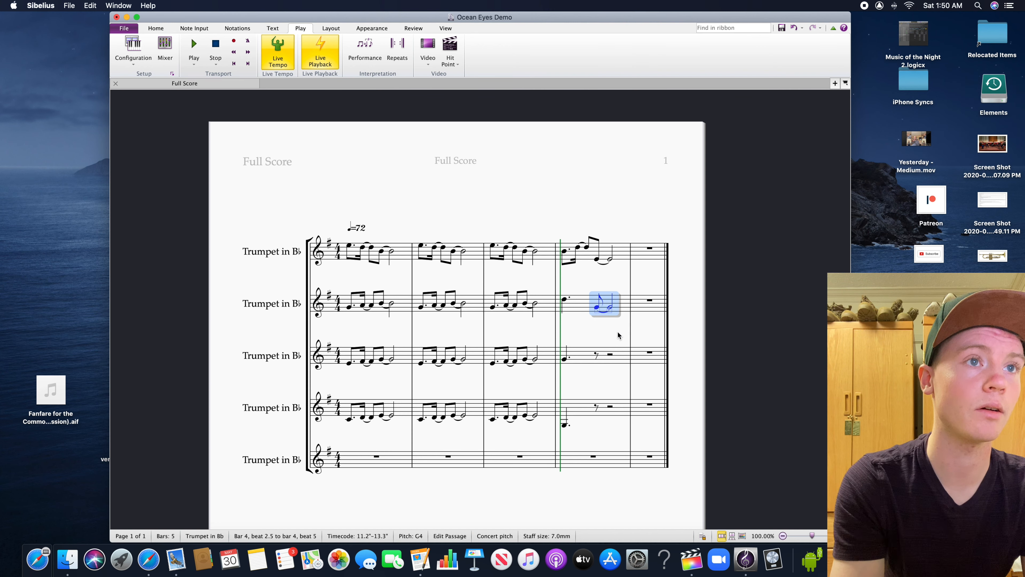
key("super+c")
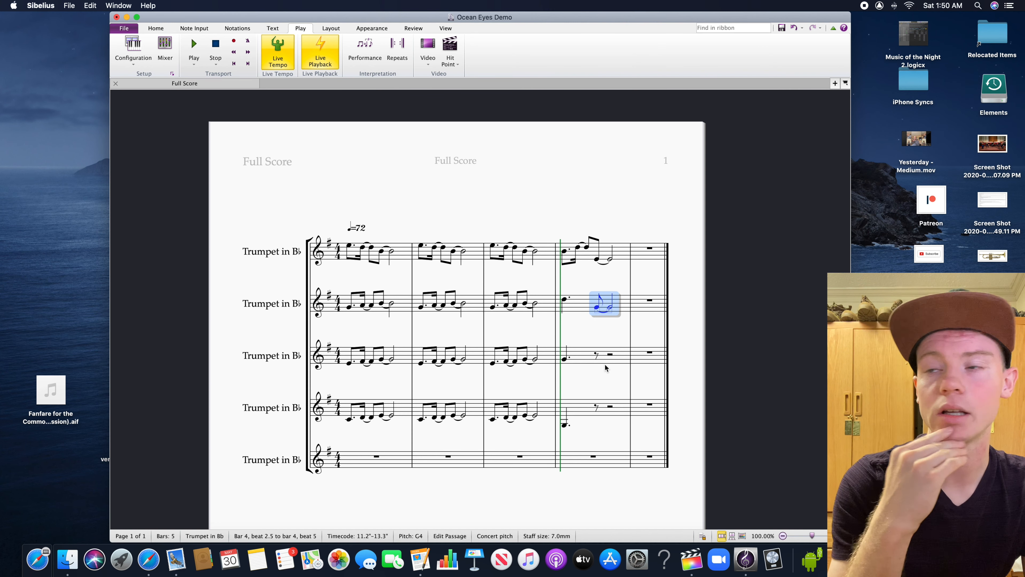
left_click(596, 408)
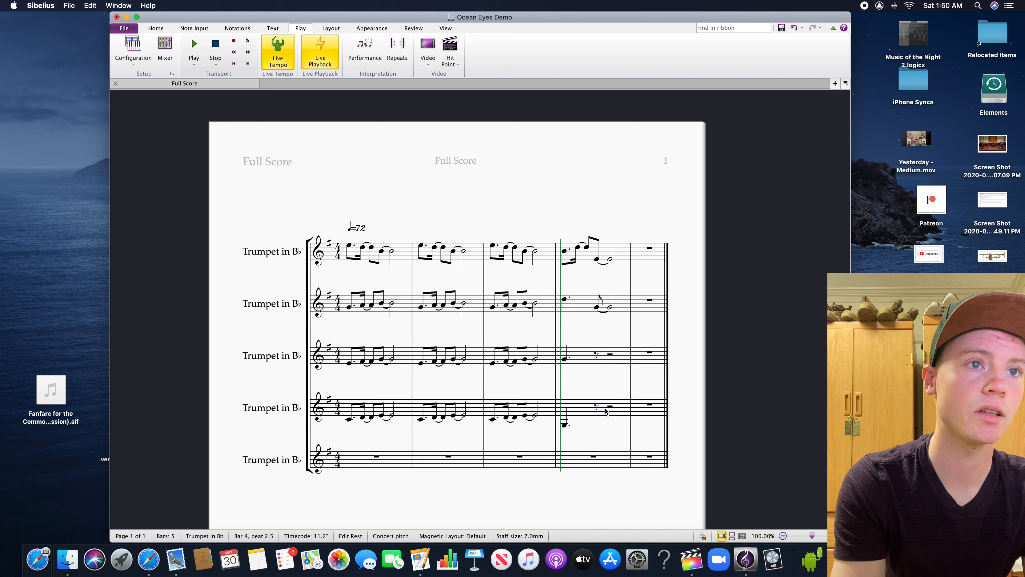
key("super+v")
key("Down")
key("Down")
key("Down")
key("Down")
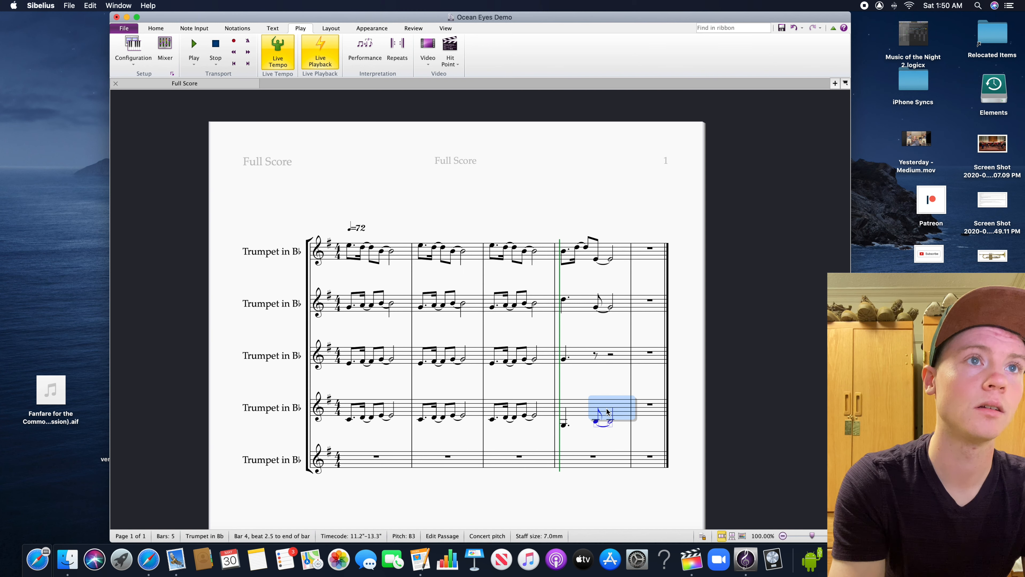
Paste the tied eighth and half notes at beat 2.5 of the third trumpet's bar 4, and lower them to E4
left_click(596, 356)
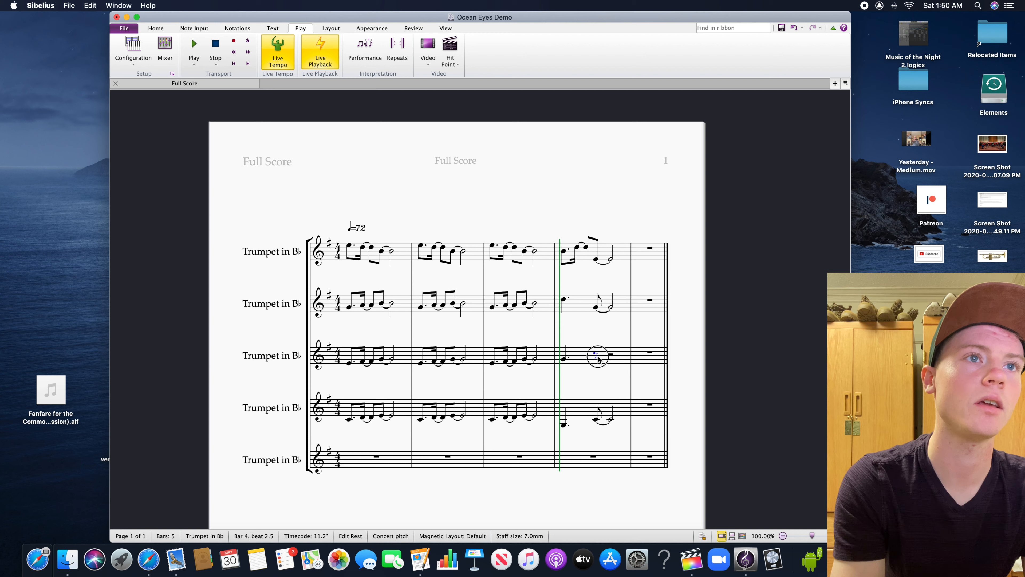
key("super+v")
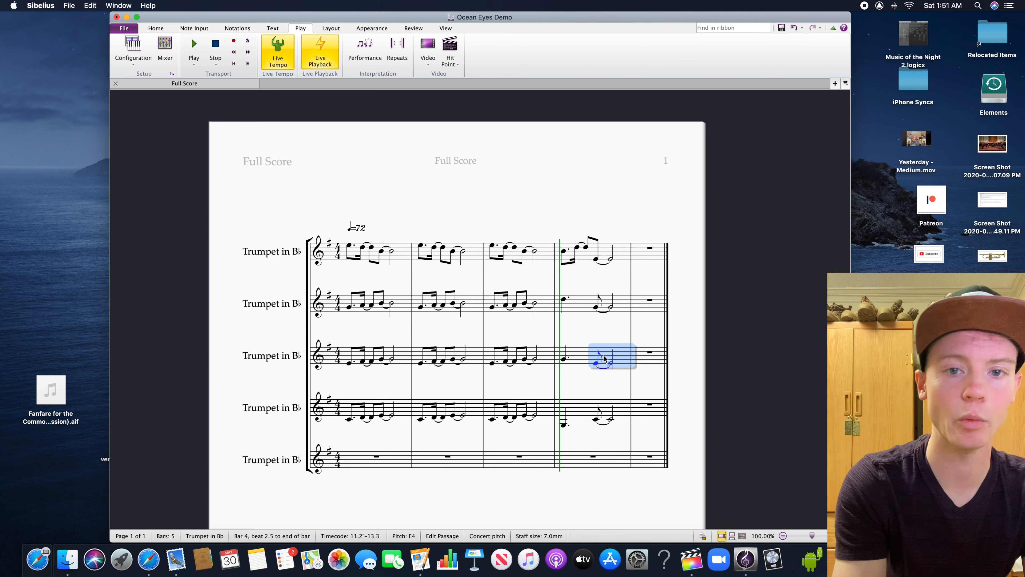
left_click(598, 378)
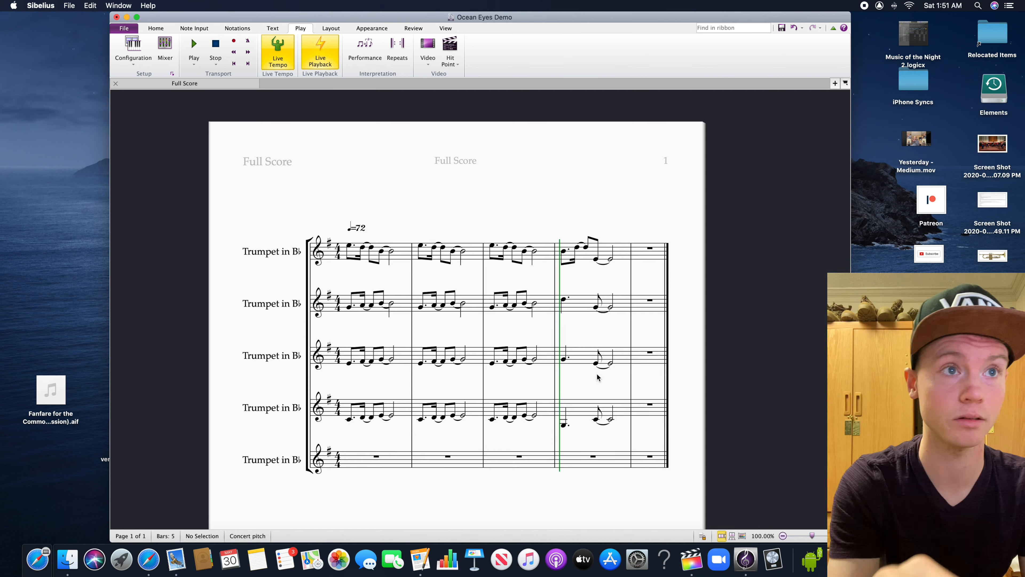
Play back the score from bar 1 through bar 4 to hear the harmonized melody
left_click(351, 247)
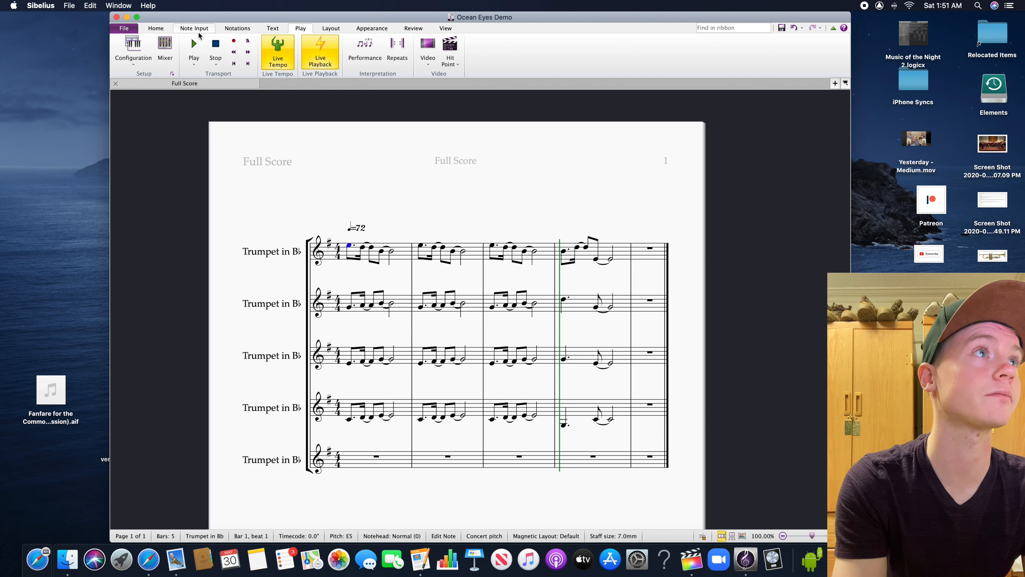
left_click(194, 64)
left_click(194, 83)
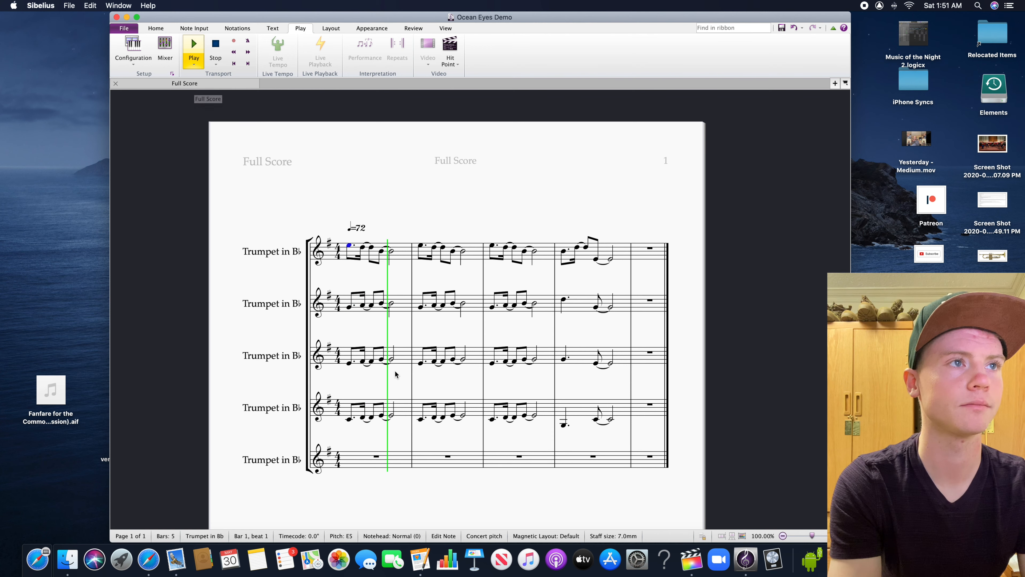
left_click_drag(467, 480, 444, 440)
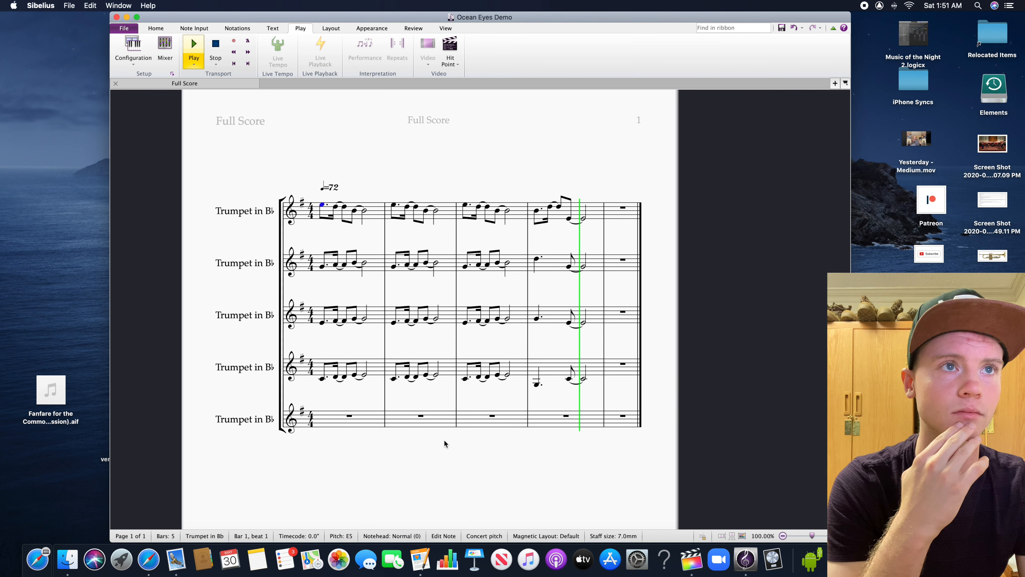
key("space")
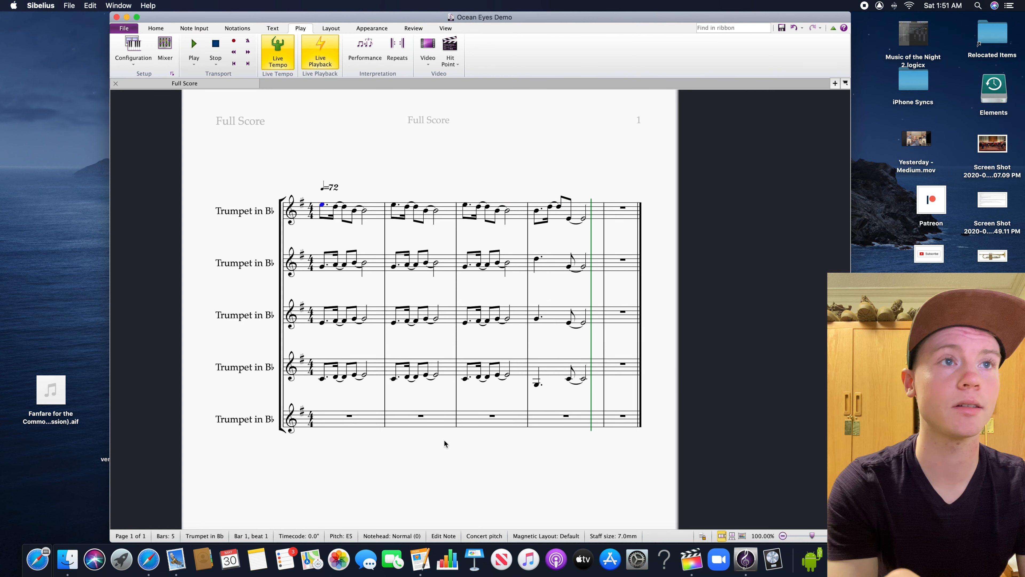
Change the barline between bars 4 and 5 to a double barline
left_click(607, 346)
scroll(602, 344, "down", 1)
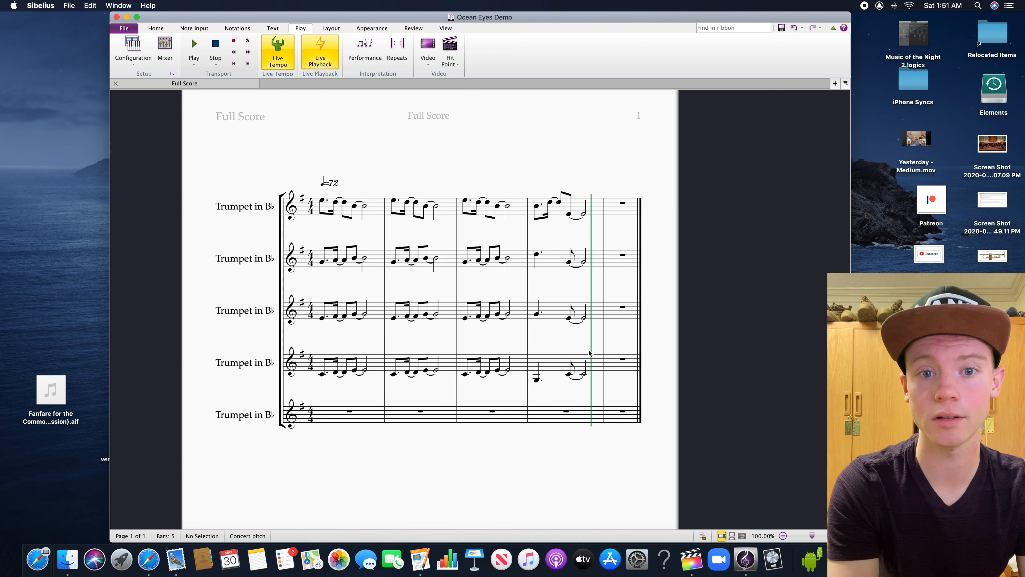
left_click(605, 341)
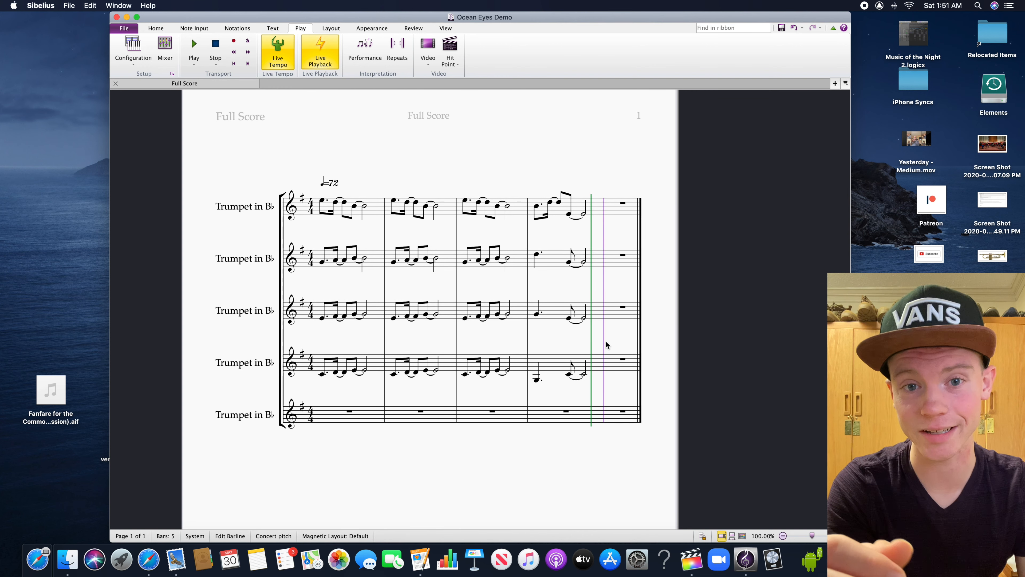
scroll(611, 328, "right", 3)
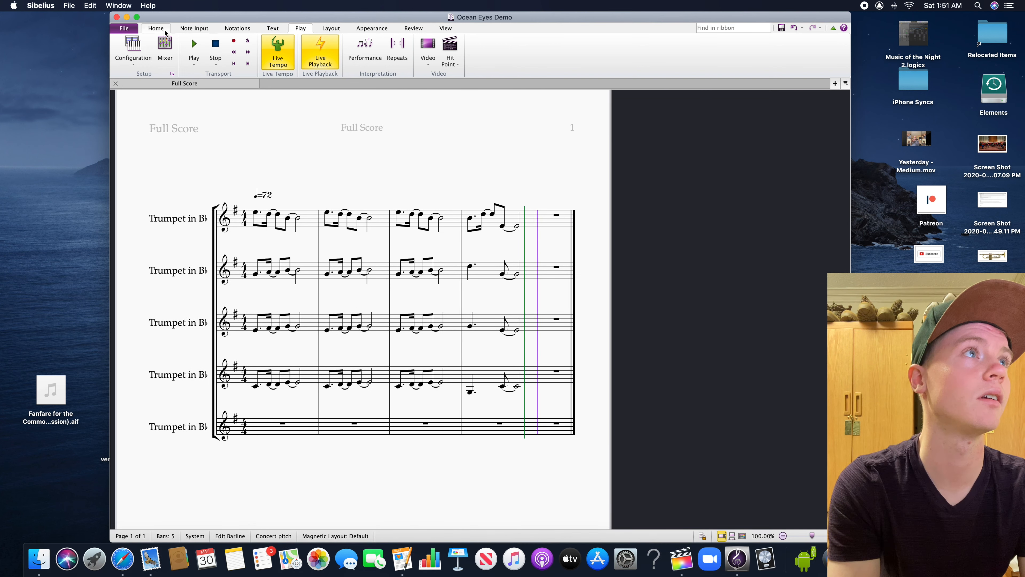
left_click(236, 28)
left_click(214, 50)
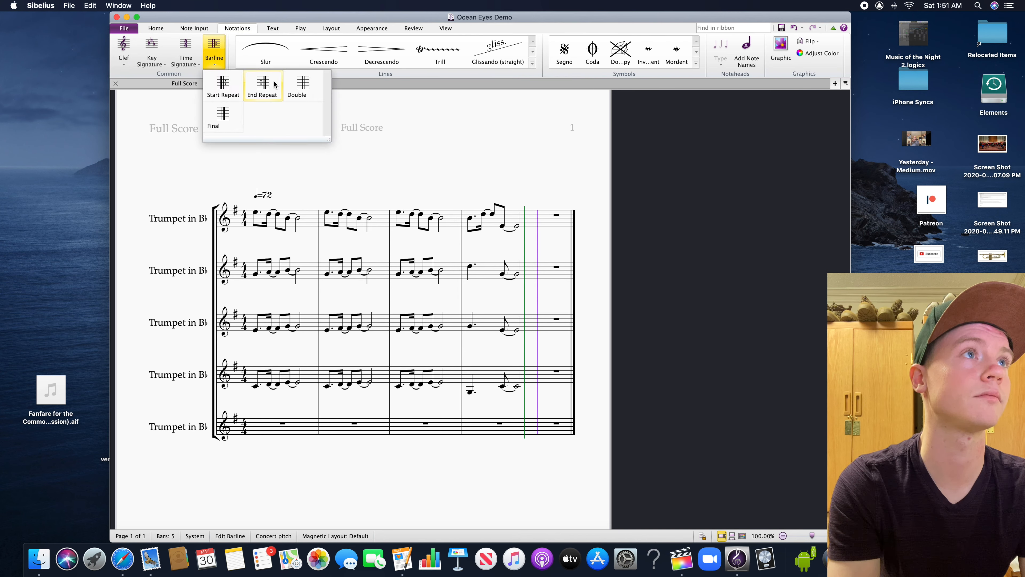
left_click(292, 88)
Add empty bars at the end of the score until it has 24 bars
left_click(543, 219)
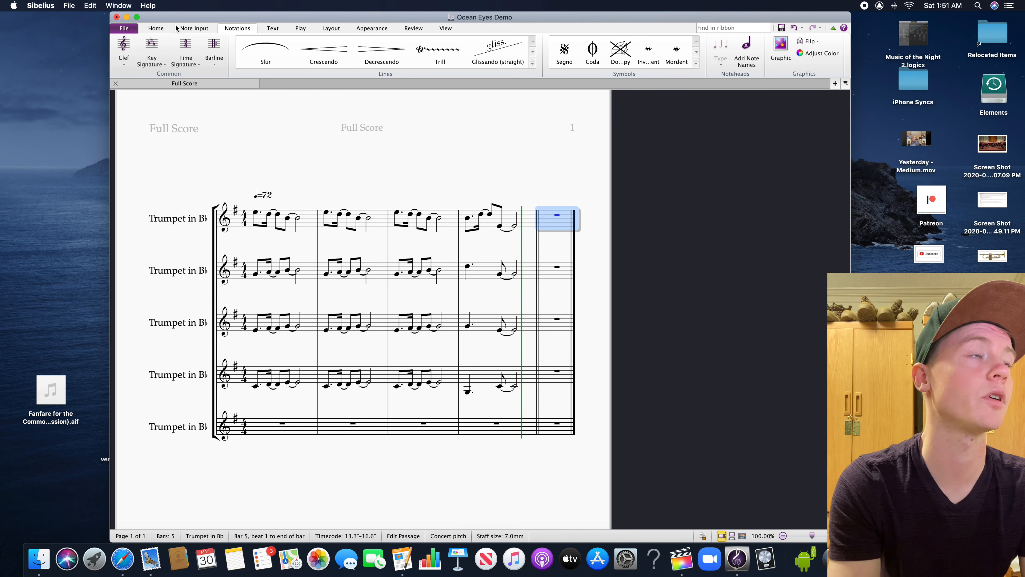
left_click(156, 28)
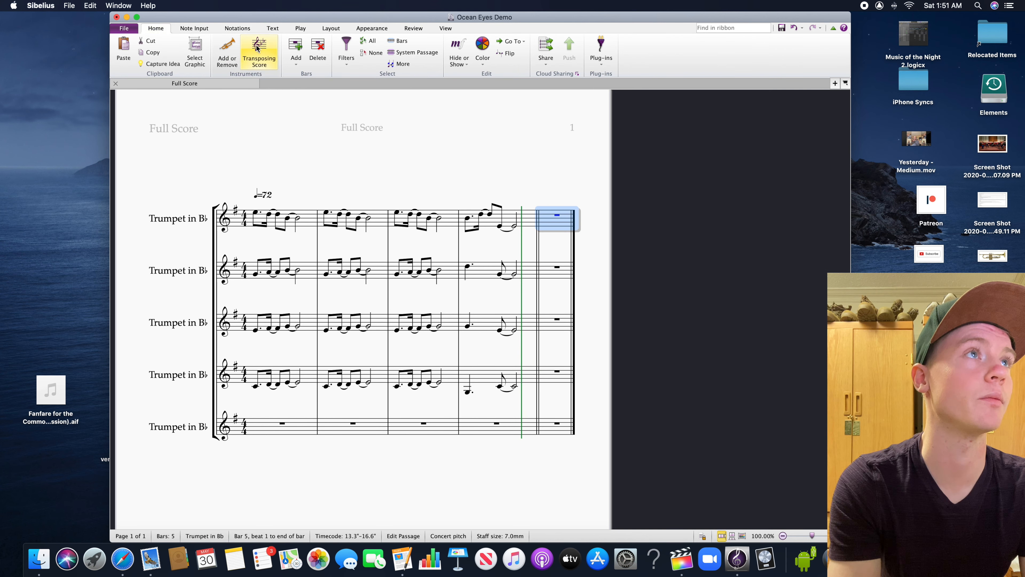
left_click(299, 53)
left_click(300, 52)
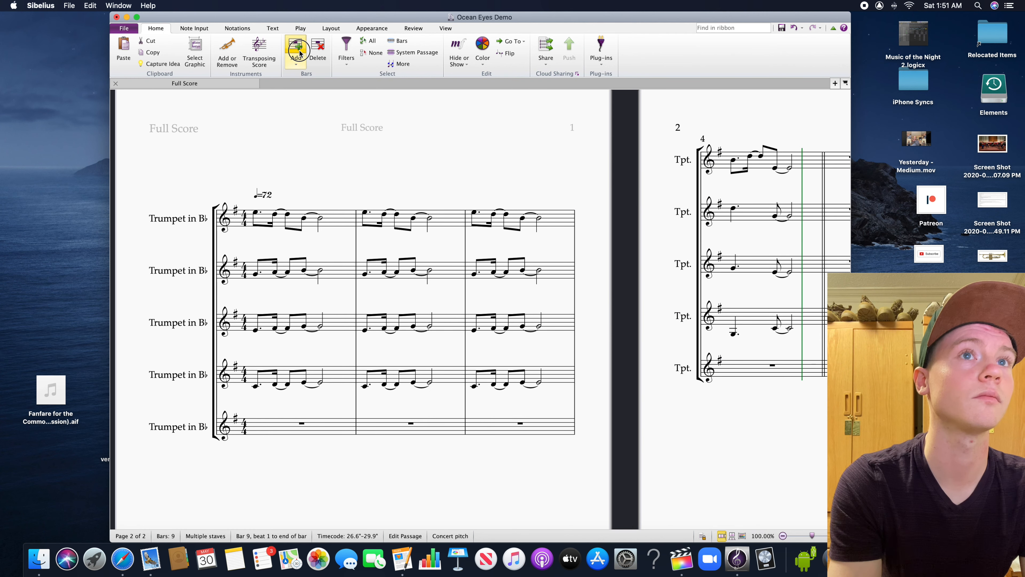
left_click(300, 53)
left_click(300, 52)
left_click(300, 53)
left_click(300, 52)
left_click(299, 53)
left_click(300, 52)
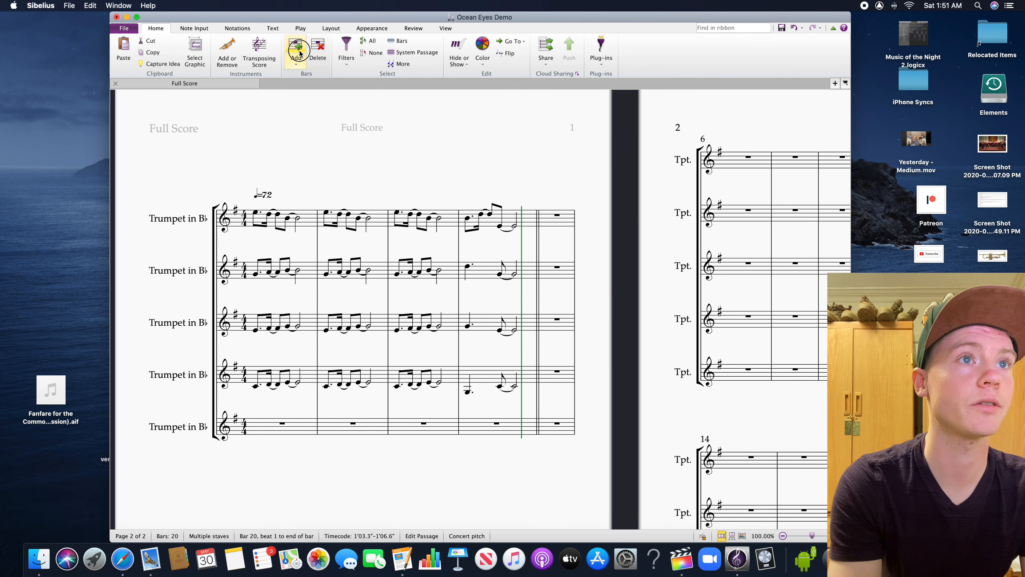
left_click(299, 53)
left_click(299, 53)
left_click(299, 52)
left_click(299, 53)
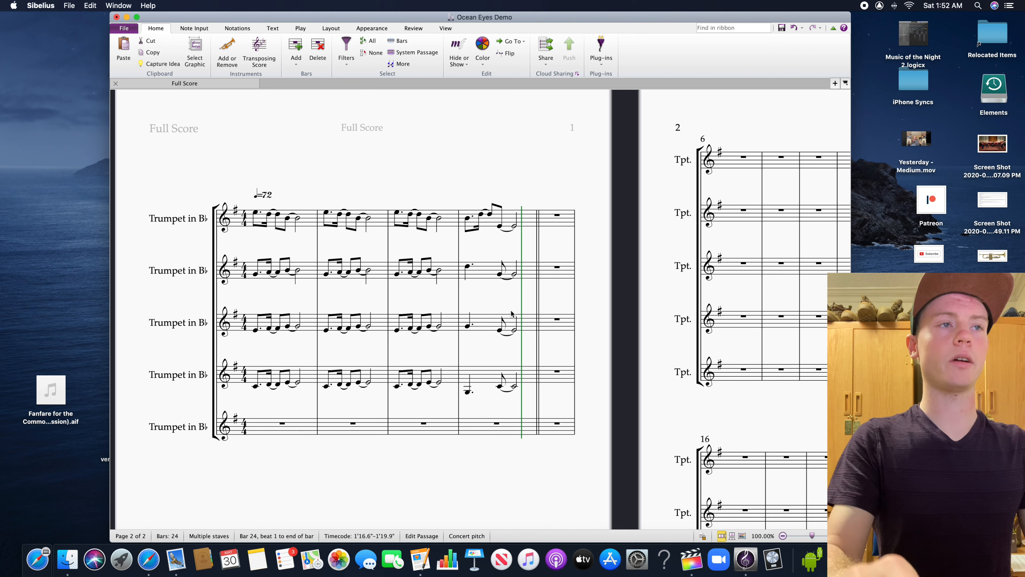
Copy bars 1 to 4 of the second, third and fourth trumpets to the same staves starting at bar 5
scroll(574, 342, "right", 3)
scroll(574, 342, "down", 1)
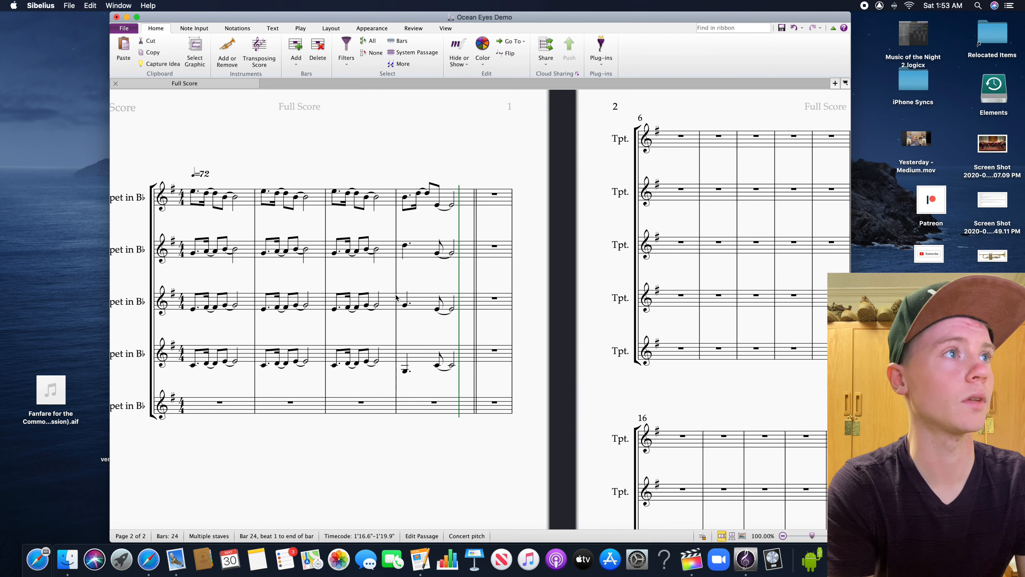
left_click(240, 251)
left_click(422, 353, "shift")
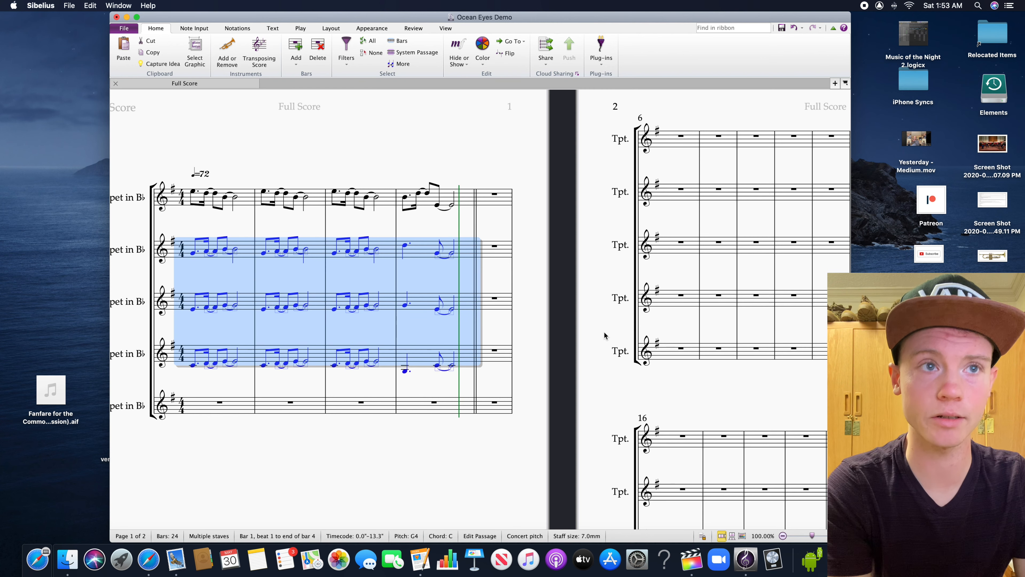
scroll(595, 337, "right", 5)
left_click(397, 251)
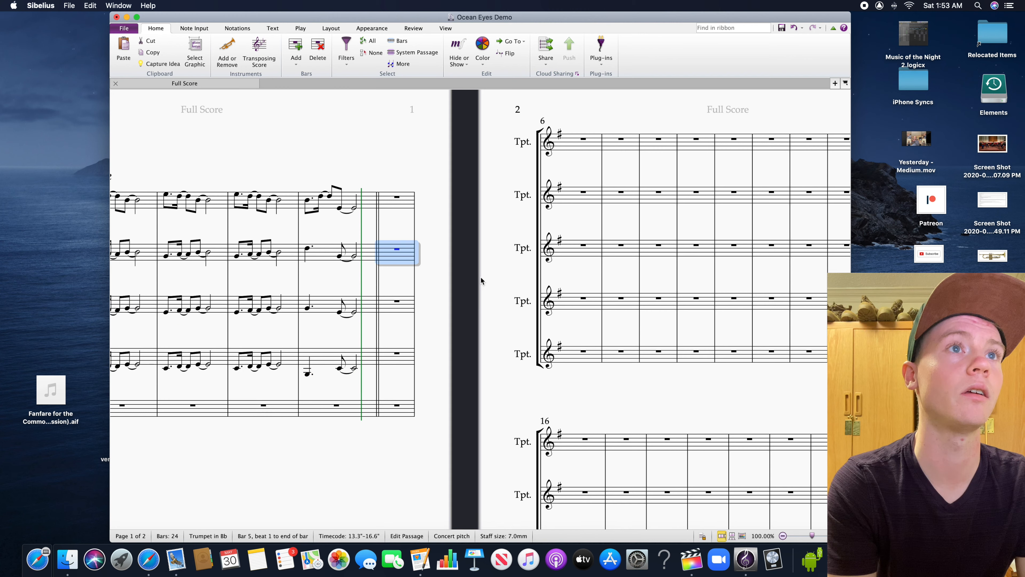
key("super+v")
Paste the same four-bar harmony of the second to fourth trumpets again, starting at bar 9
scroll(473, 330, "right", 5)
left_click(492, 374)
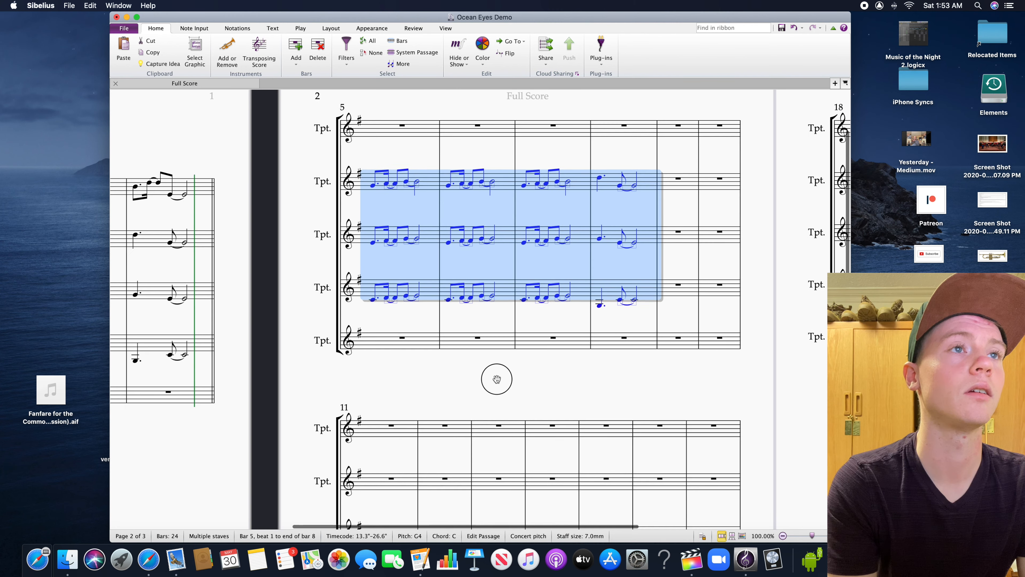
left_click(639, 175)
key("super+v")
scroll(622, 263, "right", 2)
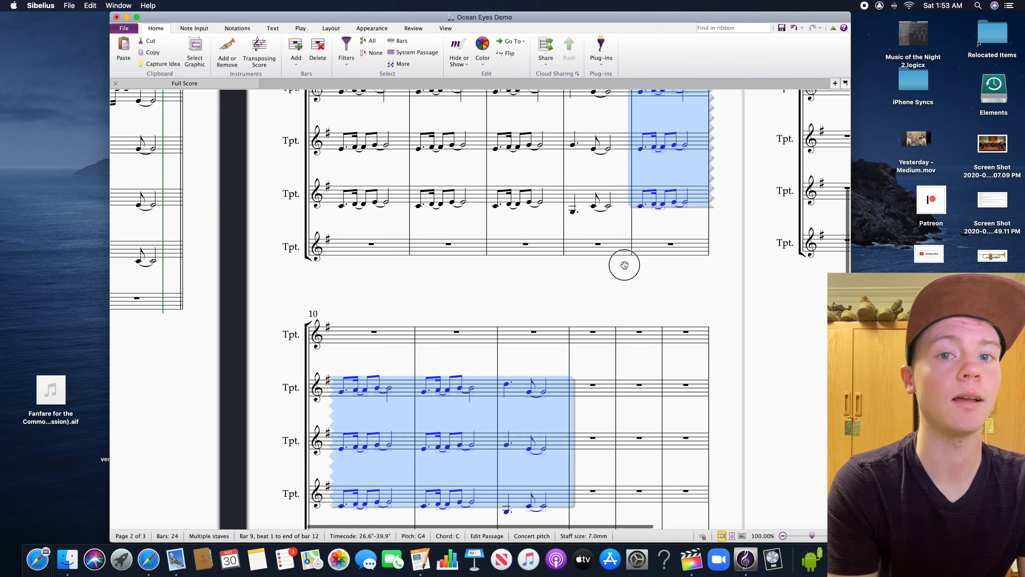
Copy bar 12 of the second, third and fourth trumpets into bar 13
left_click(599, 229)
scroll(529, 340, "down", 1)
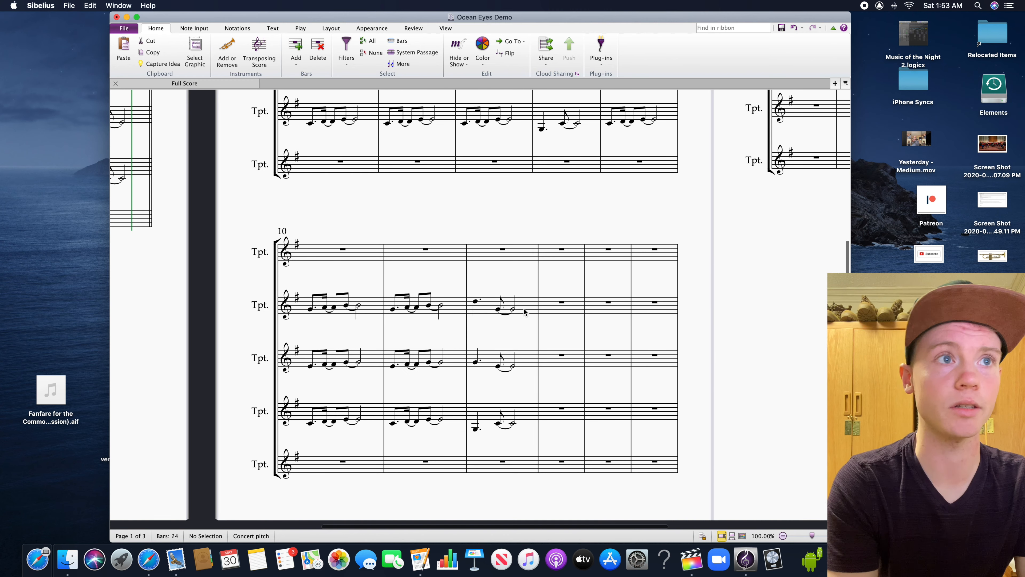
left_click(532, 338)
left_click(525, 408, "shift")
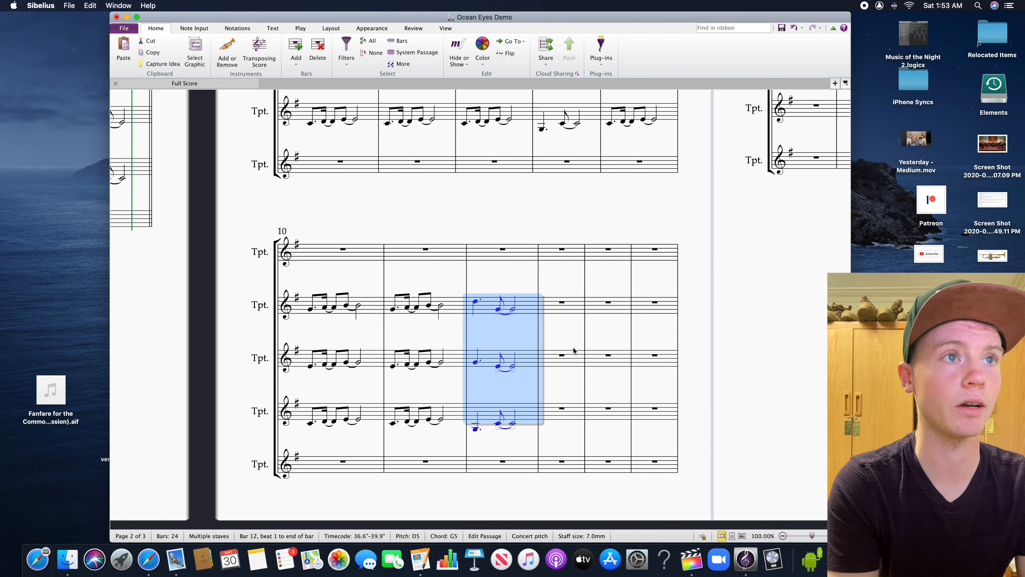
left_click(563, 309)
key("super+v")
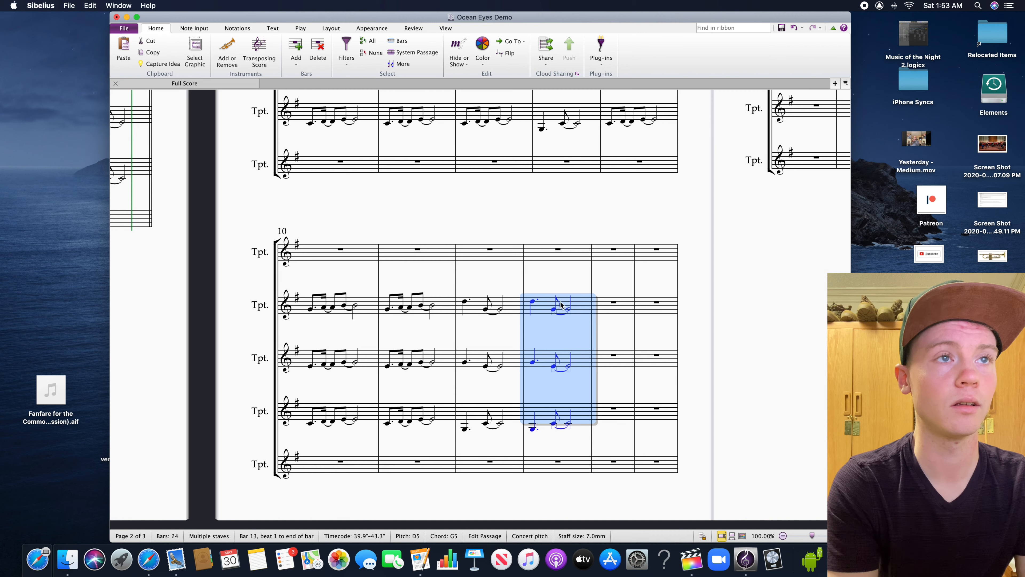
key("Escape")
scroll(546, 279, "up", 5)
scroll(545, 279, "left", 4)
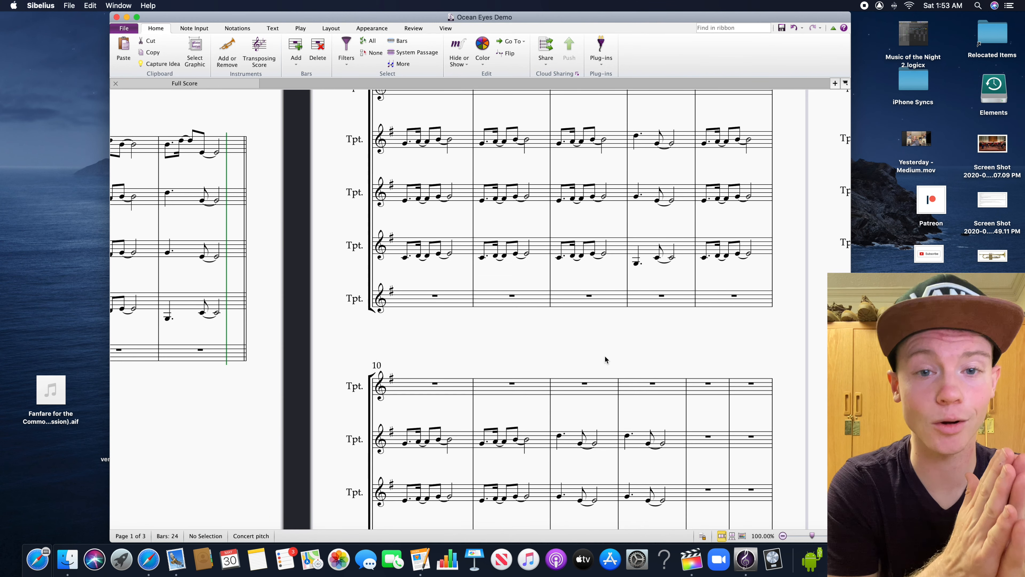
scroll(605, 356, "up", 3)
scroll(605, 356, "left", 1)
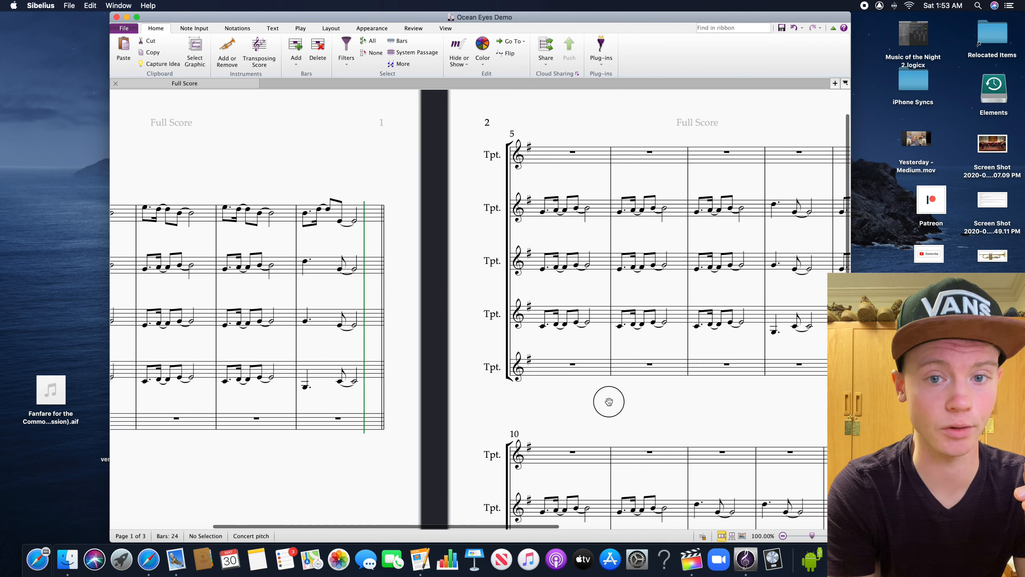
scroll(585, 403, "right", 1)
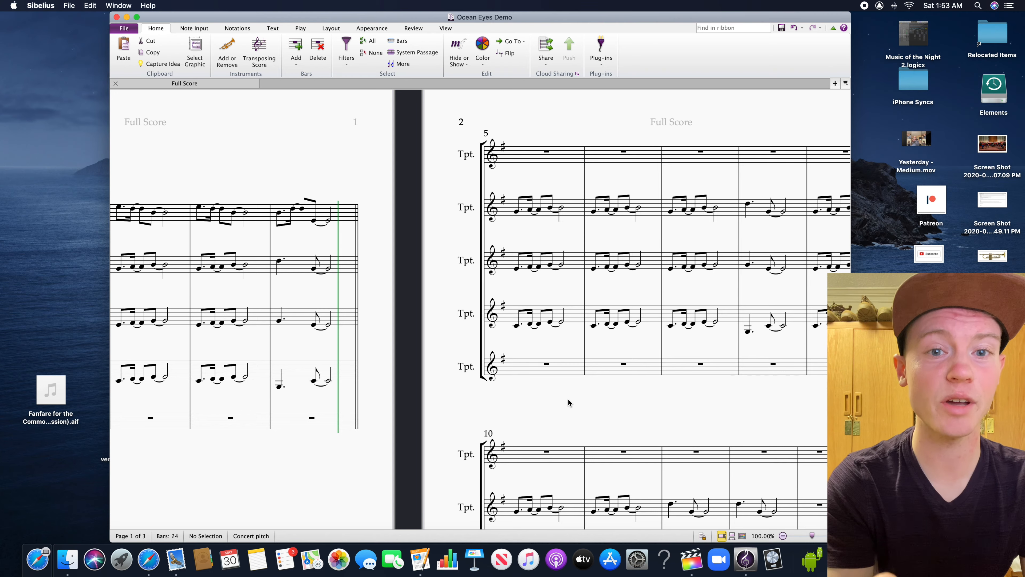
left_click_drag(564, 398, 512, 406)
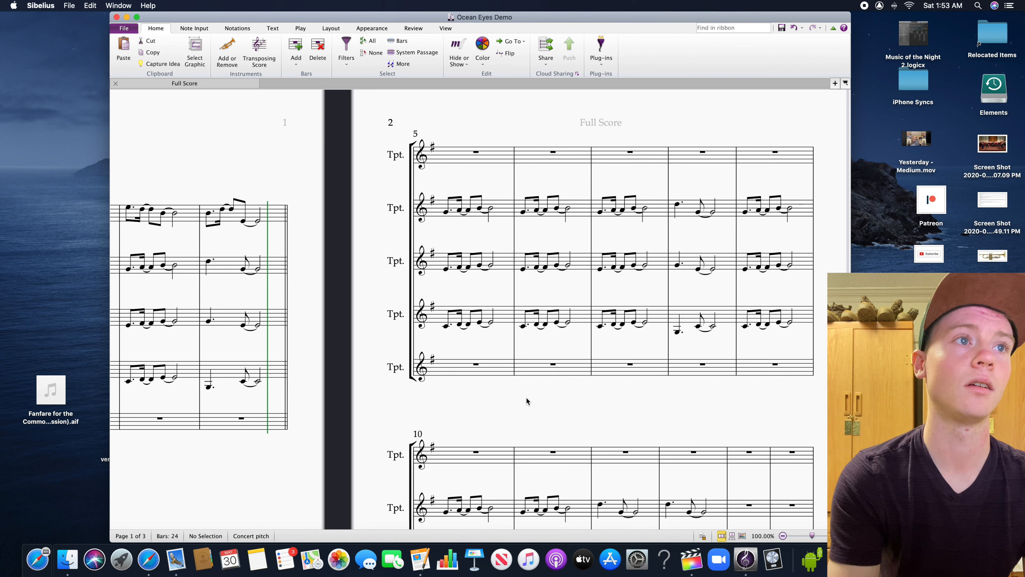
Copy bars 1 and 2 of the top trumpet's melody to the same staff starting at bar 5
left_click_drag(459, 394, 589, 345)
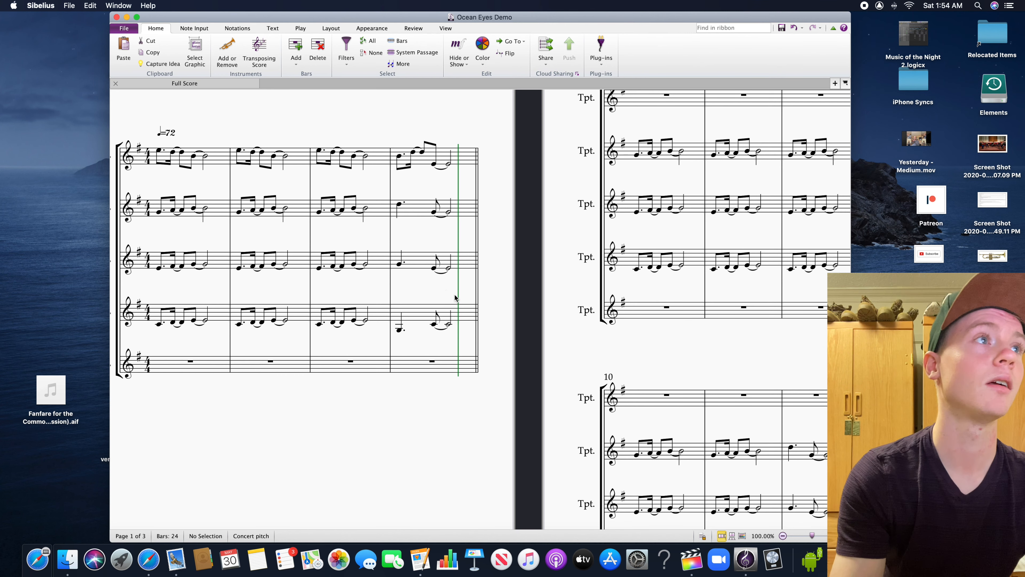
left_click_drag(193, 180, 317, 169)
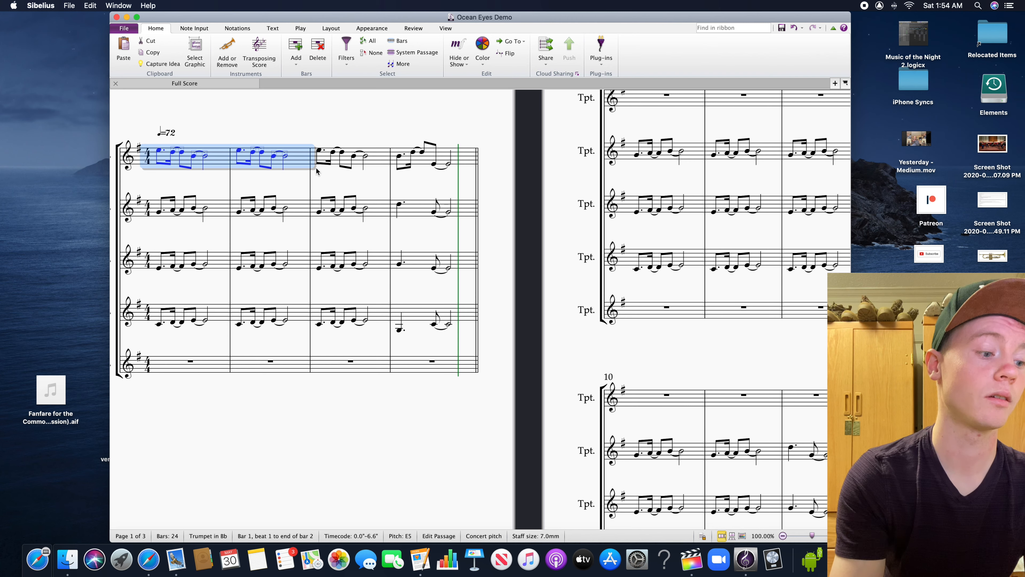
scroll(492, 291, "up", 2)
scroll(492, 290, "left", 2)
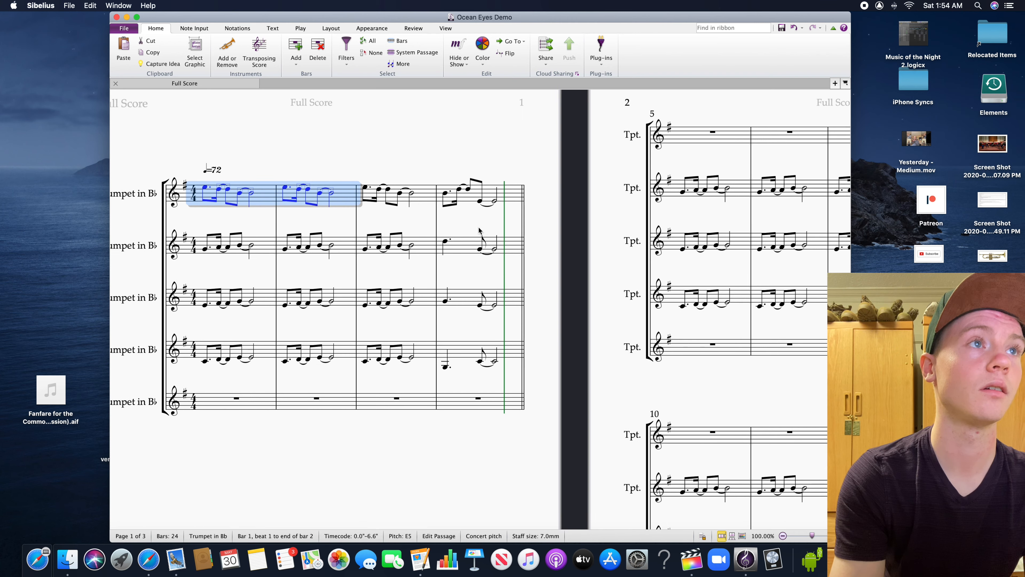
key("super+c")
scroll(489, 248, "right", 5)
scroll(489, 248, "up", 1)
left_click(506, 180)
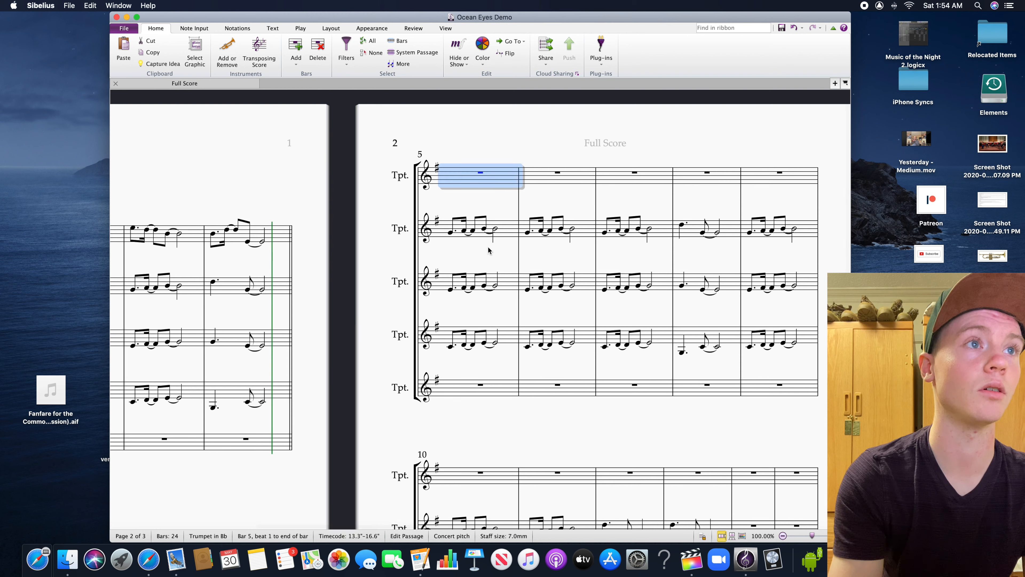
key("super+v")
key("Escape")
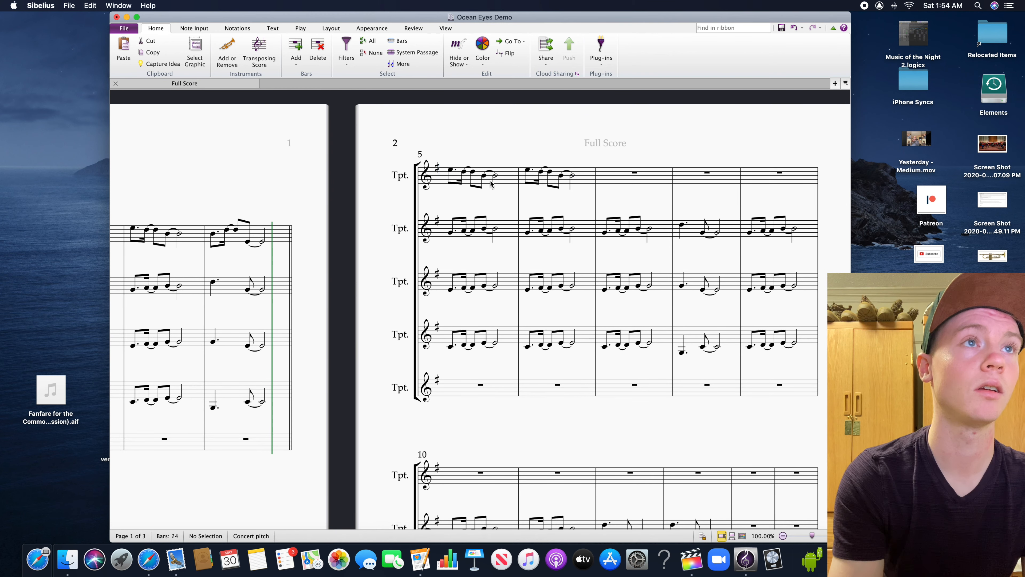
Shorten the top trumpet's half note on beat 3 of bar 5 to an eighth note
left_click(492, 176)
left_click(495, 176)
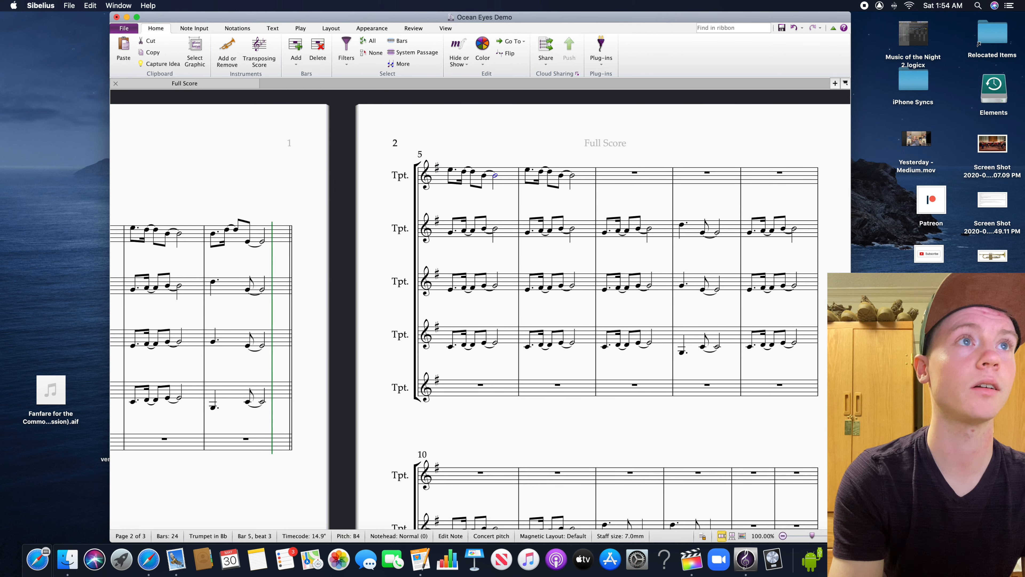
key("3")
left_click(501, 210)
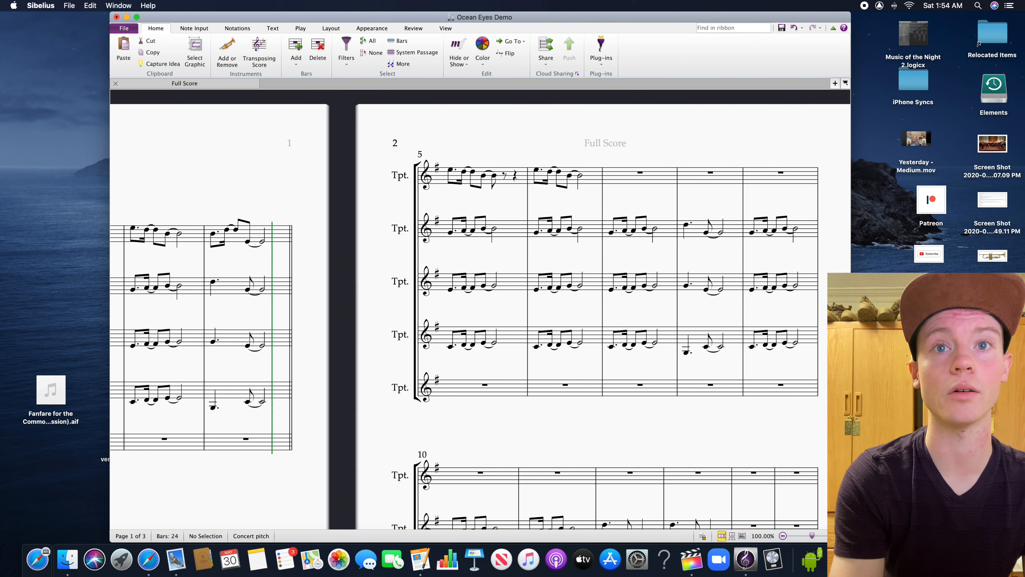
Enter eighth notes A4 and G4 in the top trumpet's bar 5, starting at beat 3.5
key("3")
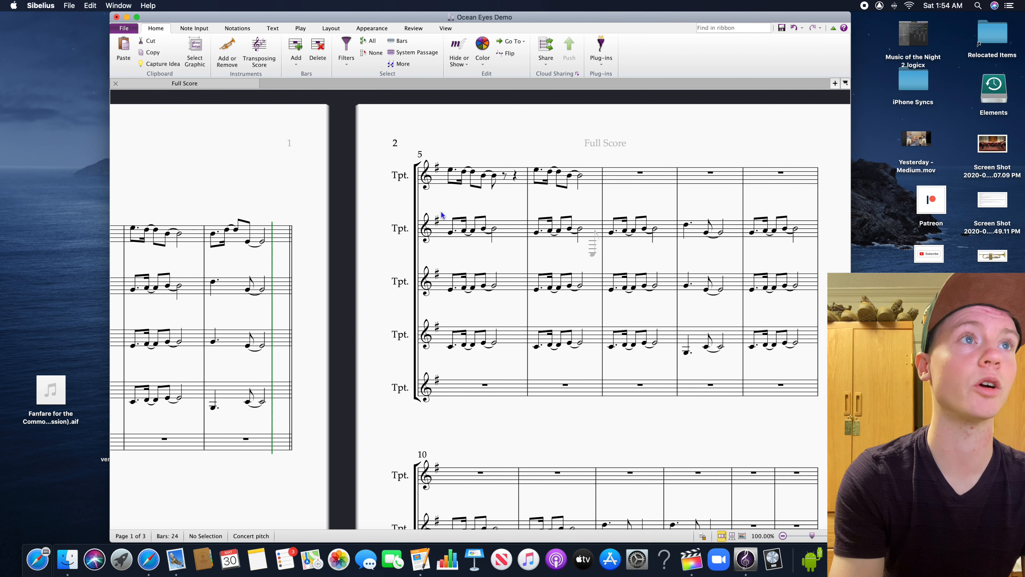
left_click(505, 179)
left_click(518, 185)
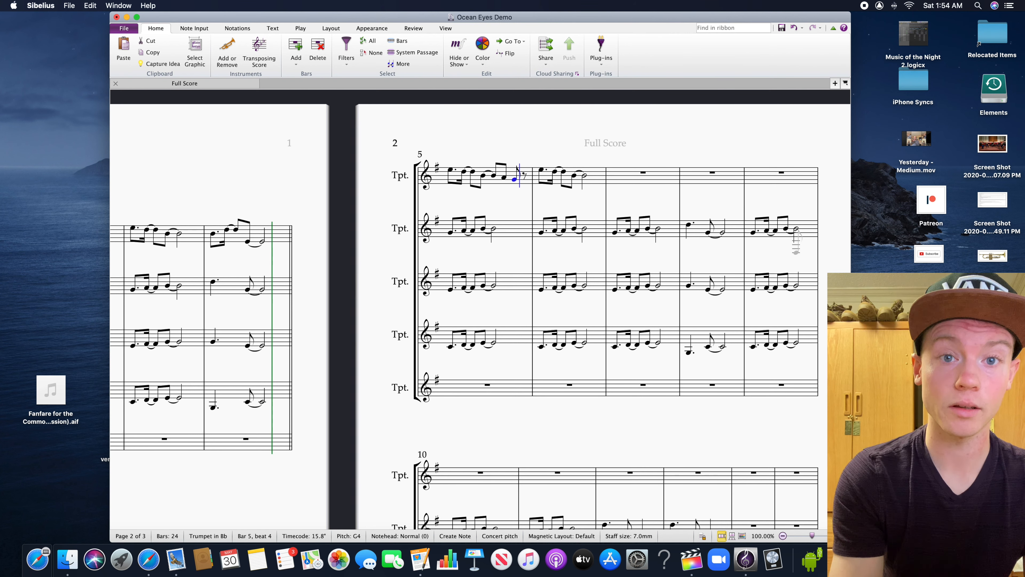
key("Escape")
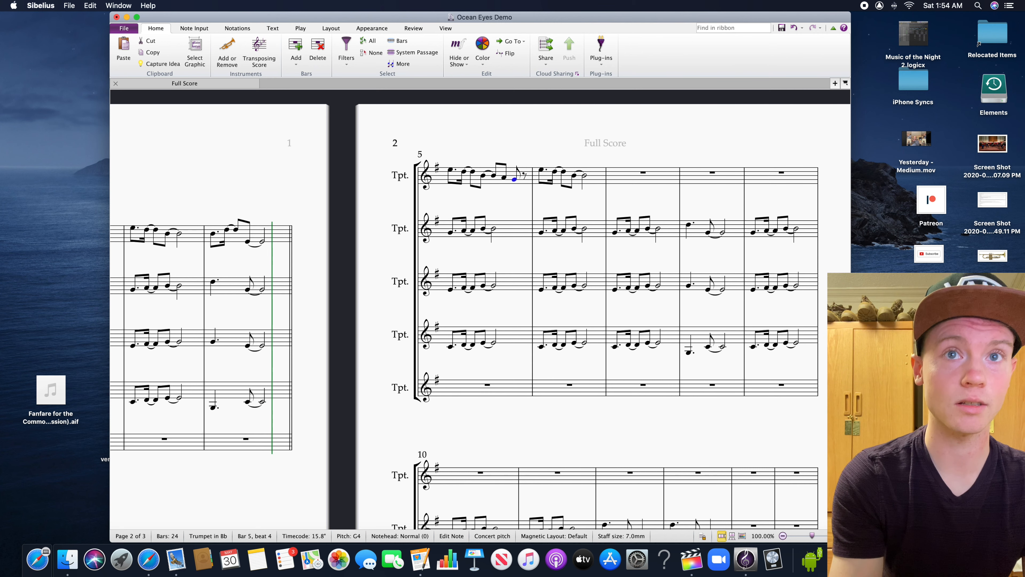
Shorten the top trumpet's half note on beat 3 of bar 6 to a dotted quarter note
left_click(584, 176)
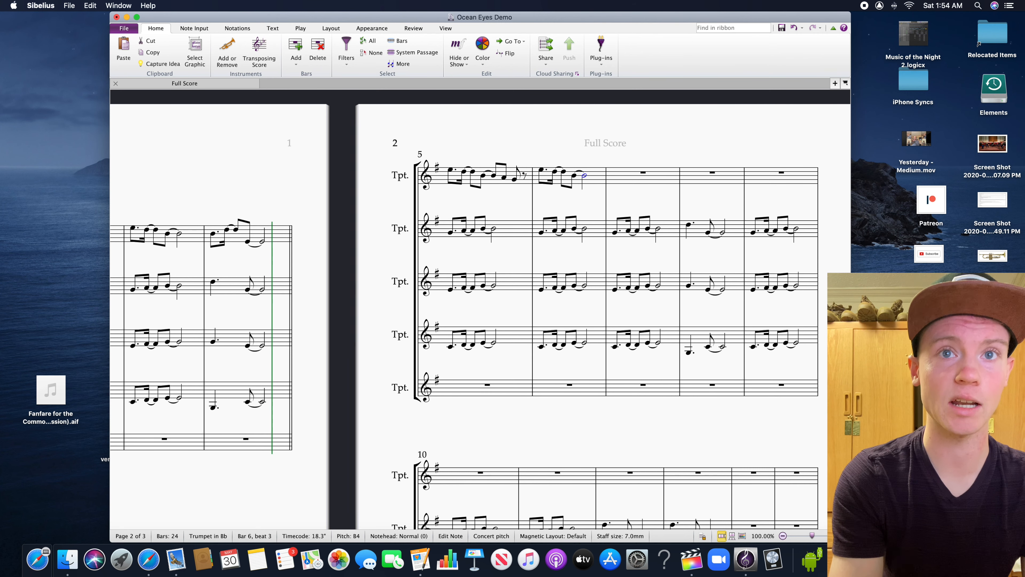
key("4")
key("period")
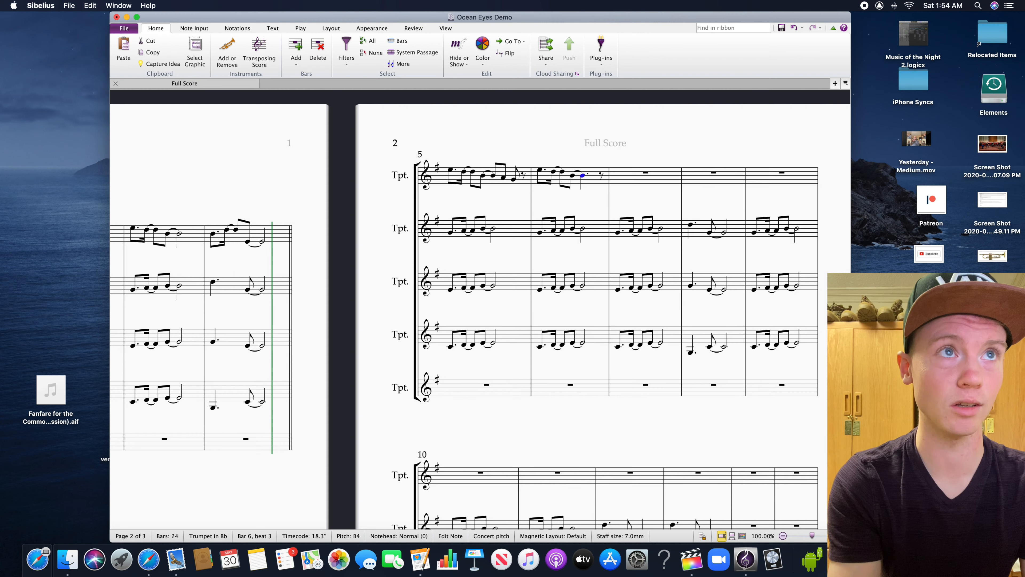
scroll(565, 204, "right", 3)
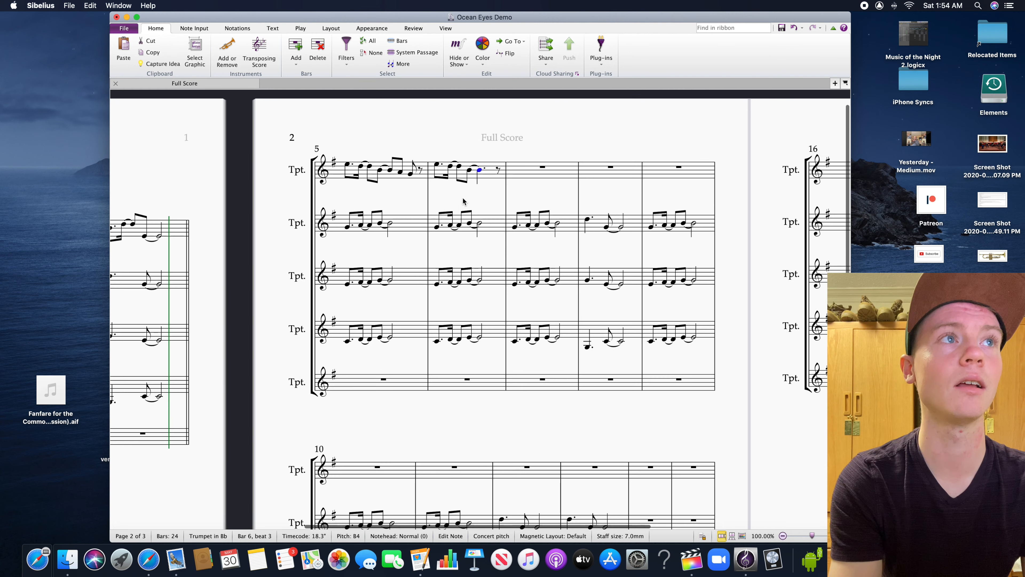
left_click(417, 189)
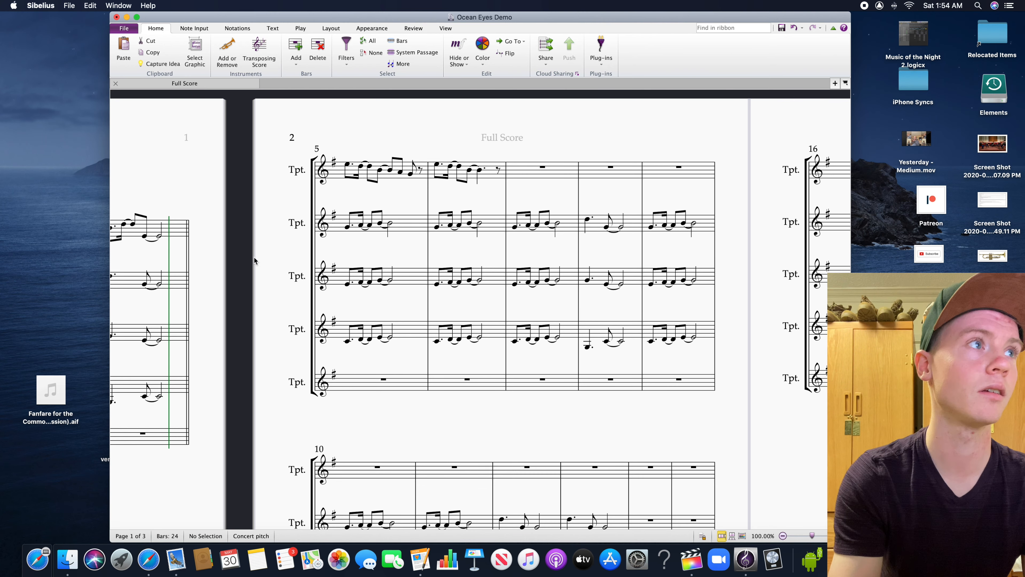
Copy bars 3 and 4 of the top trumpet's melody to the same staff starting at bar 7
scroll(256, 260, "left", 8)
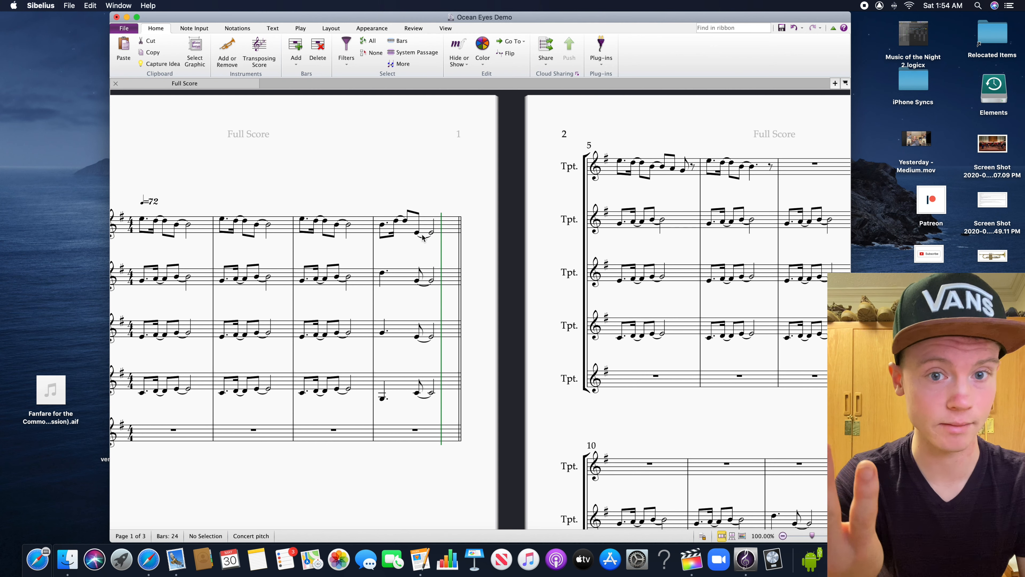
left_click(370, 214)
left_click(446, 225, "shift")
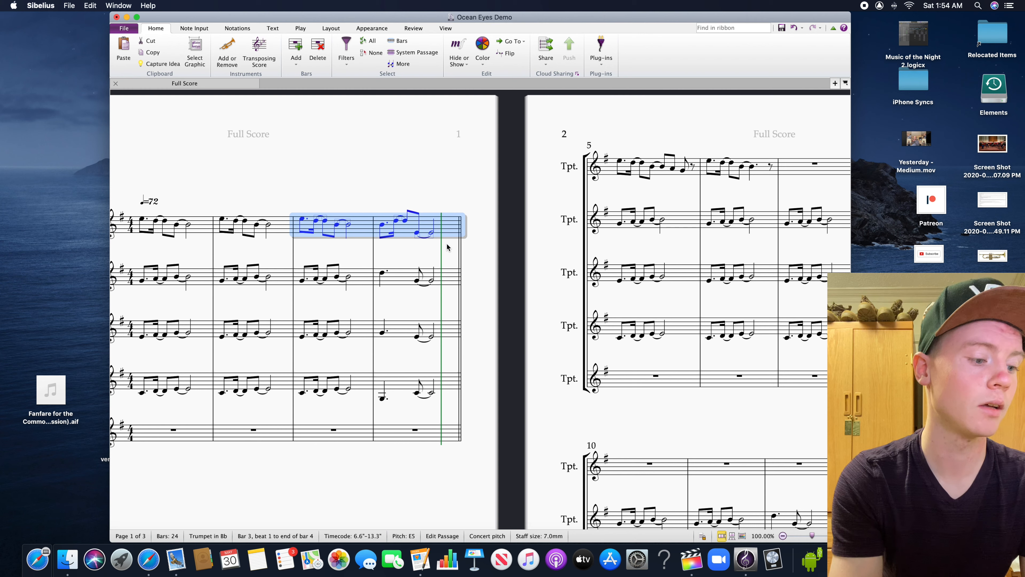
left_click_drag(537, 271, 296, 265)
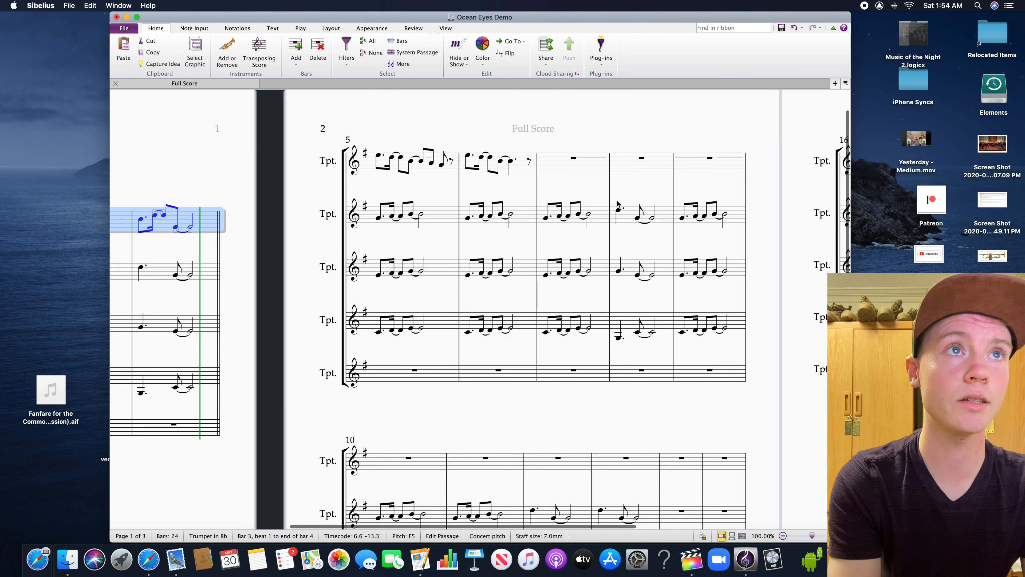
left_click(611, 182)
left_click(596, 168)
key("super+v")
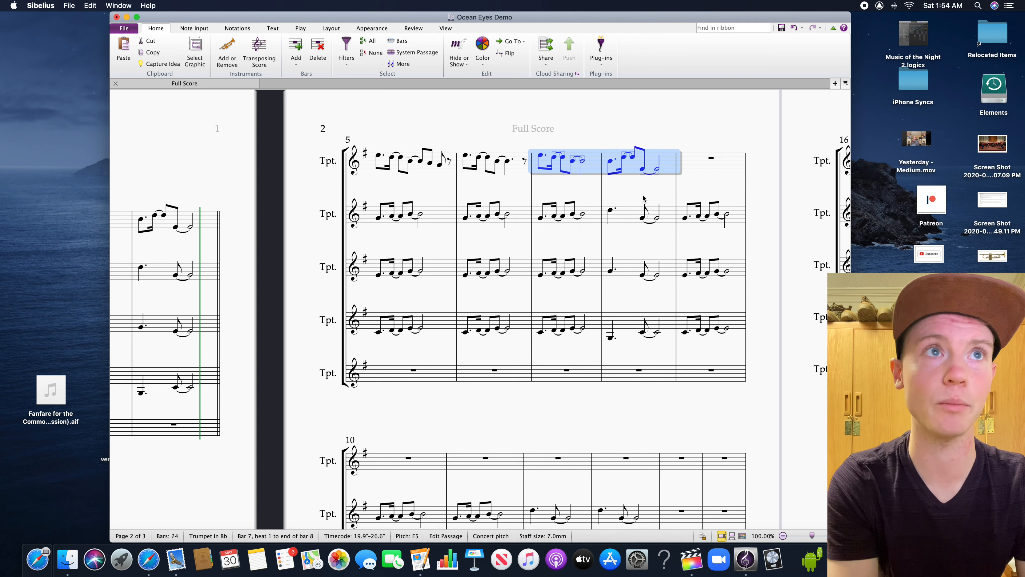
Shorten the top trumpet's half note in bar 7 to an eighth note and fill the rest with eighth notes A4, G4 and A4
scroll(614, 197, "up", 2)
key("Escape")
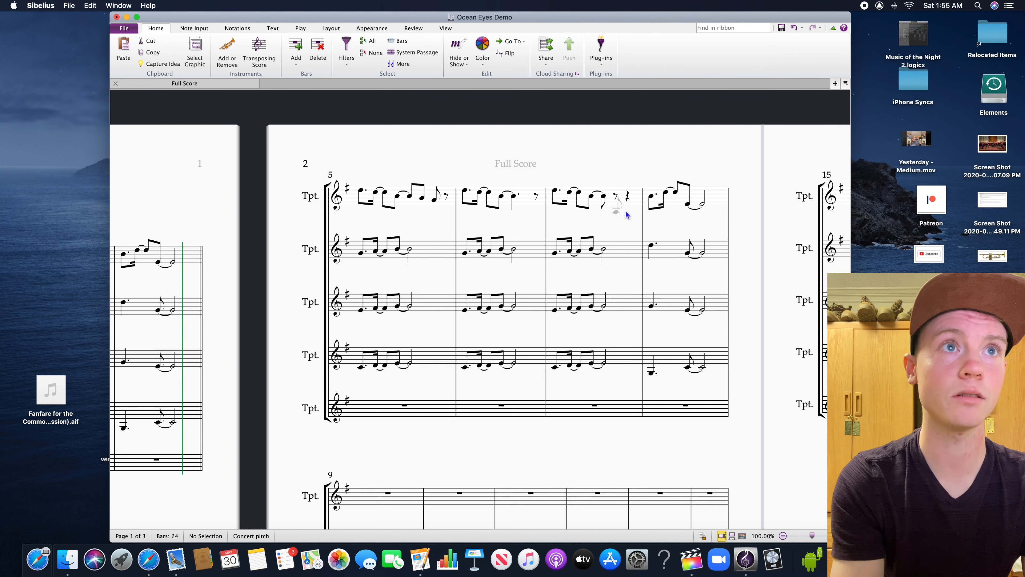
left_click(622, 200)
left_click(636, 198)
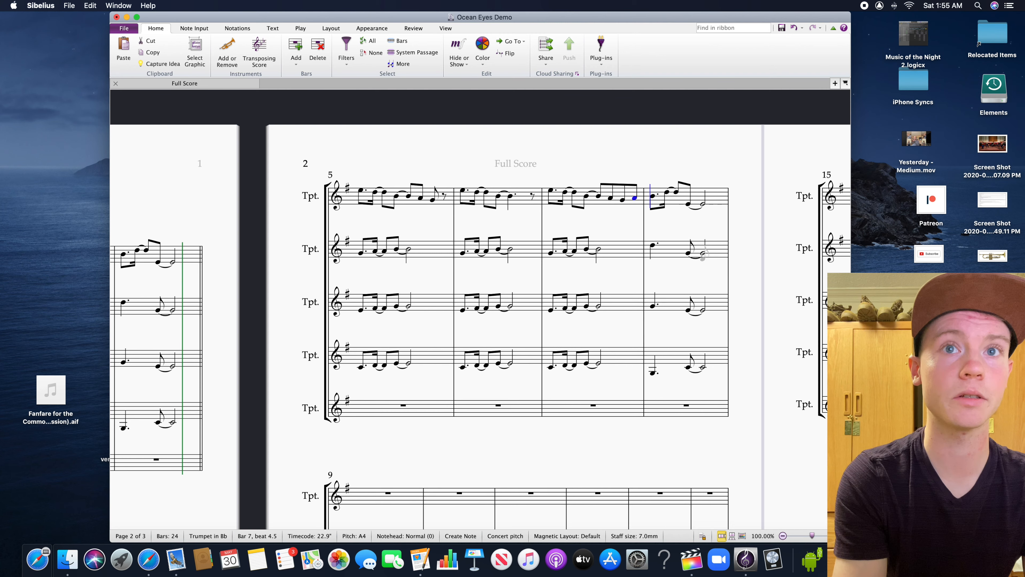
key("Escape")
scroll(797, 338, "down", 1)
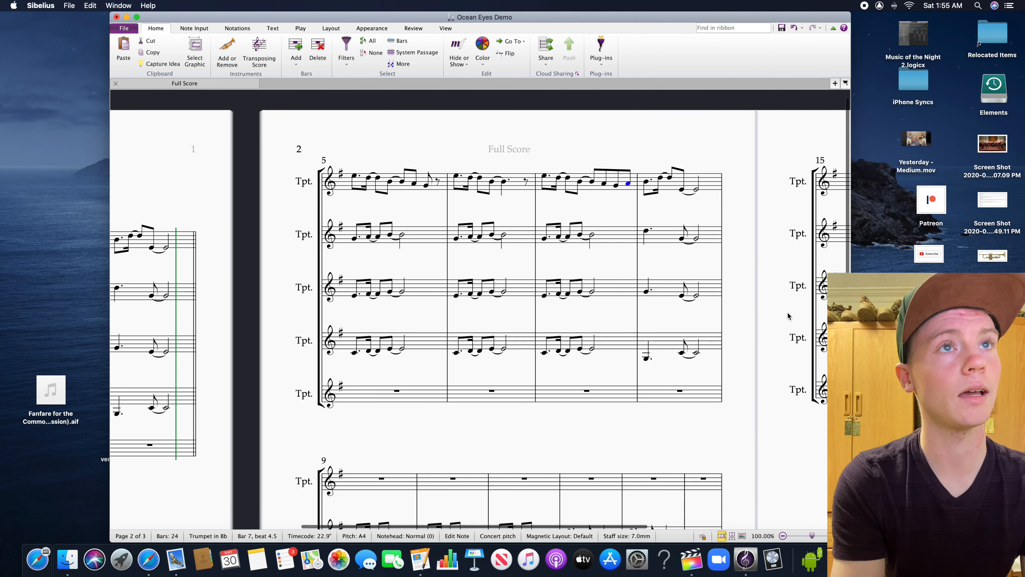
Review the top trumpet's melody in bars 5 to 8 against the lower-trumpet harmony and the following bars
left_click_drag(776, 357, 776, 174)
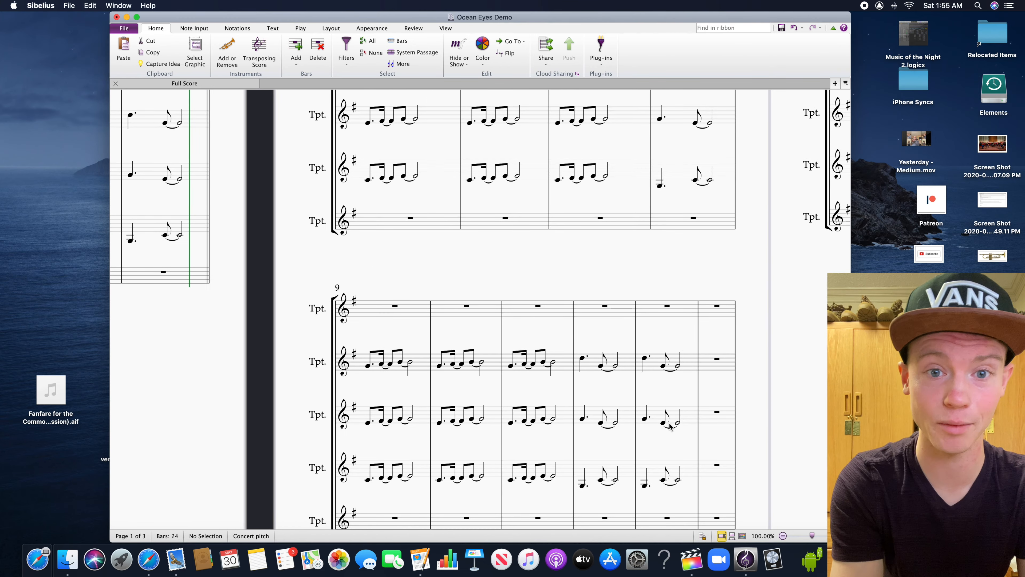
scroll(734, 376, "up", 5)
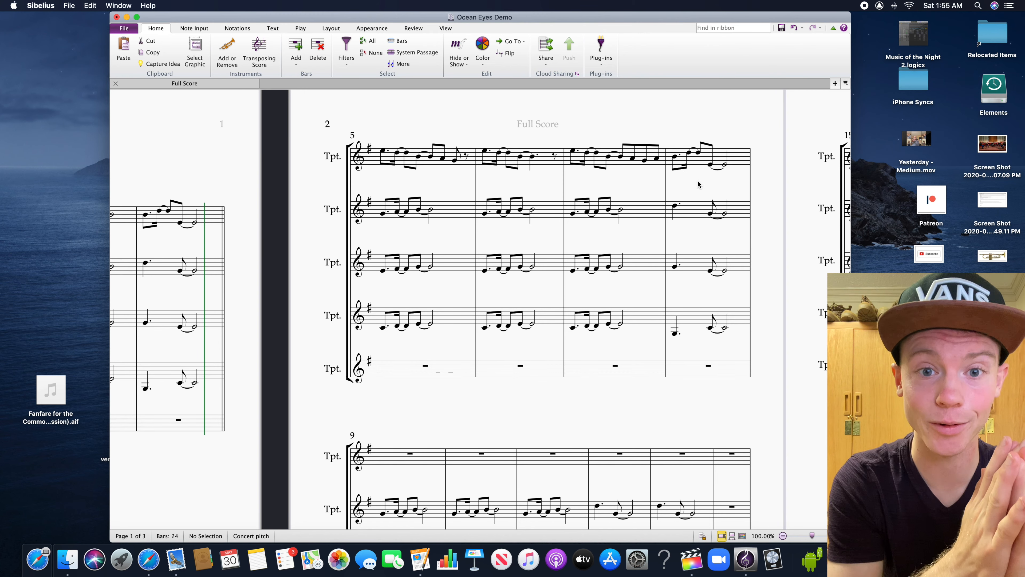
left_click_drag(778, 275, 748, 252)
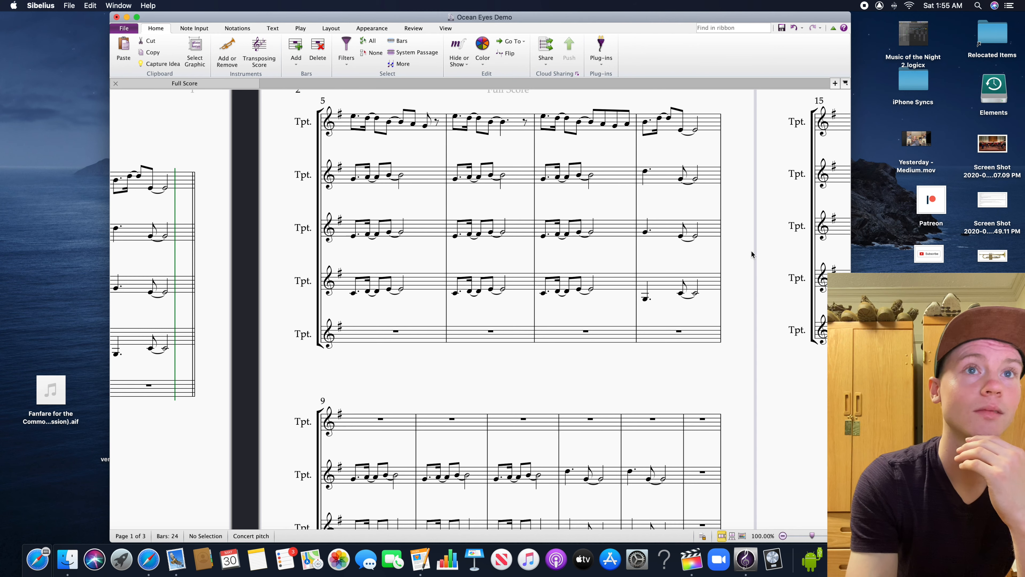
left_click_drag(755, 289, 746, 228)
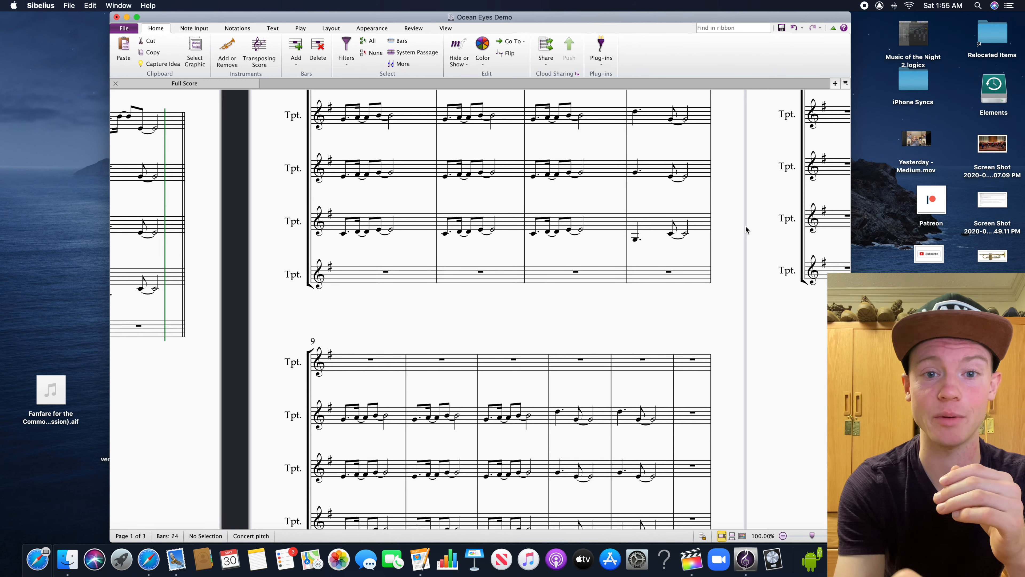
left_click_drag(803, 338, 824, 339)
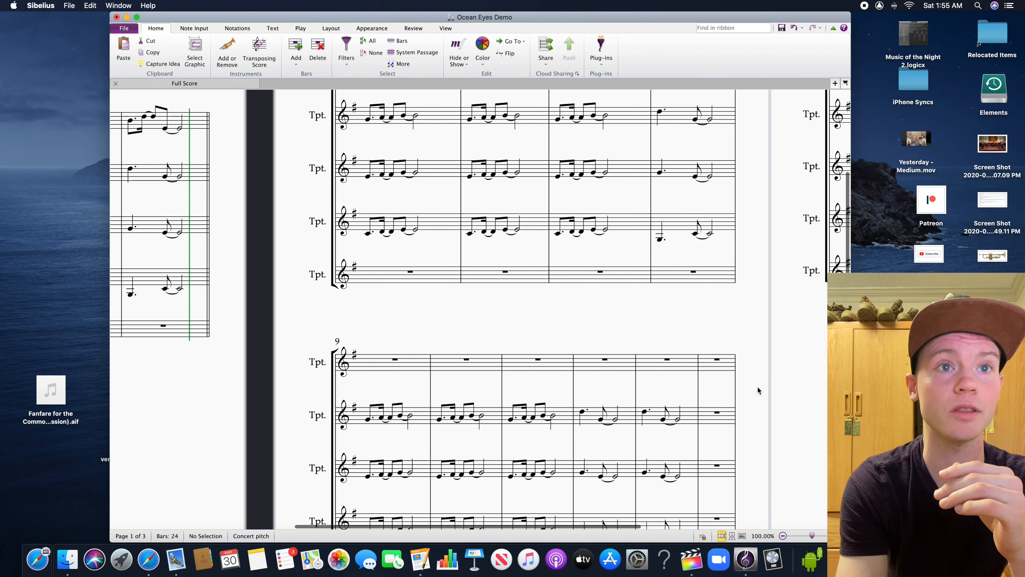
left_click_drag(758, 387, 774, 364)
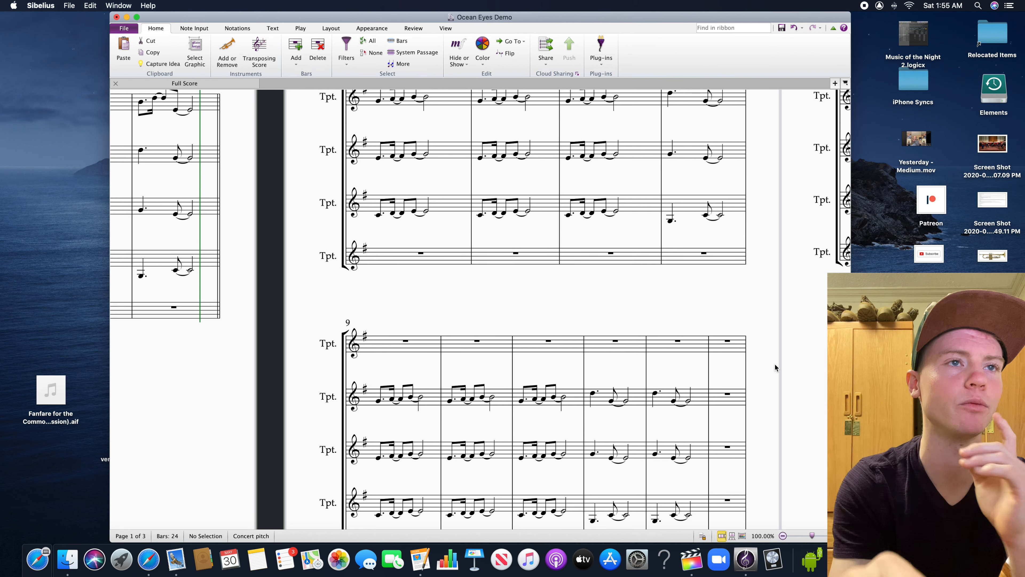
scroll(767, 355, "up", 3)
scroll(759, 370, "down", 2)
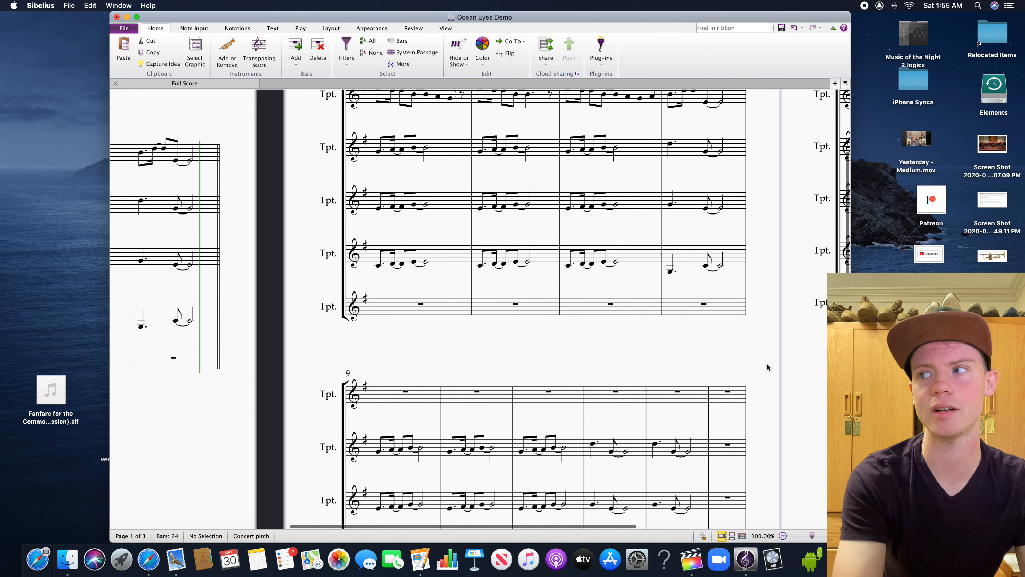
scroll(767, 344, "up", 3)
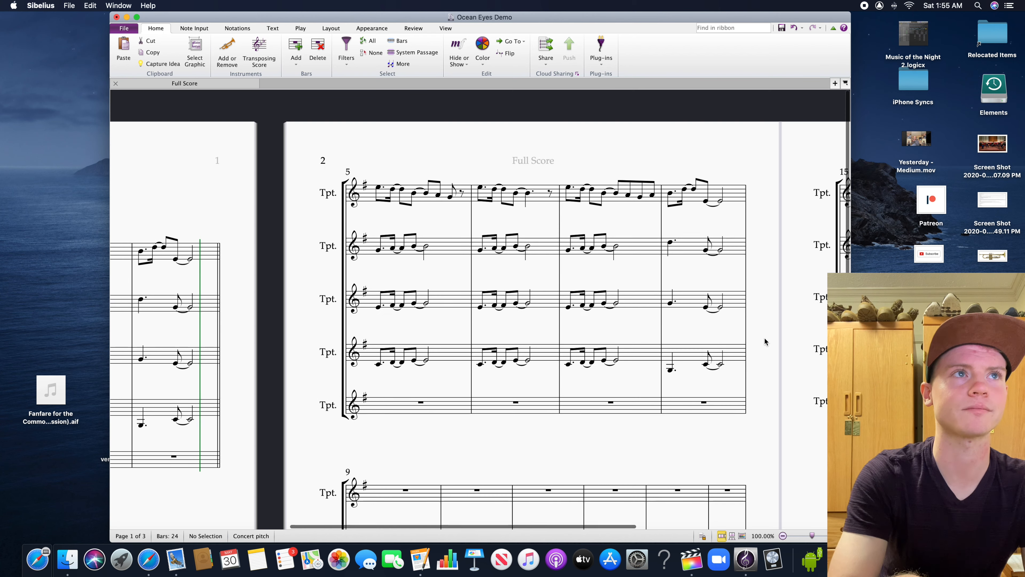
scroll(759, 341, "down", 3)
scroll(749, 339, "up", 2)
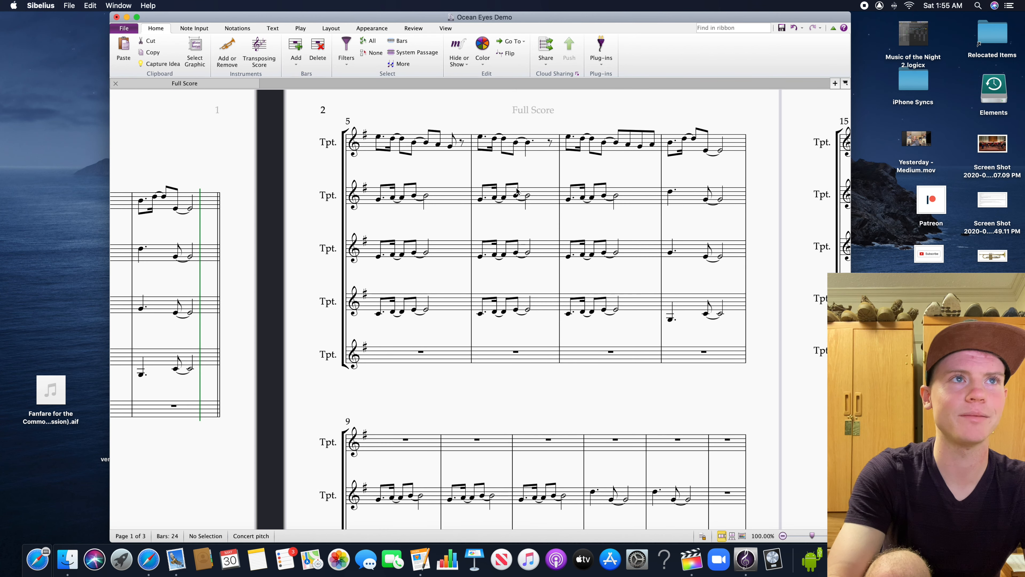
Copy bars 5 to 8 of the top trumpet's melody to the same staff starting at bar 9
left_click(465, 152)
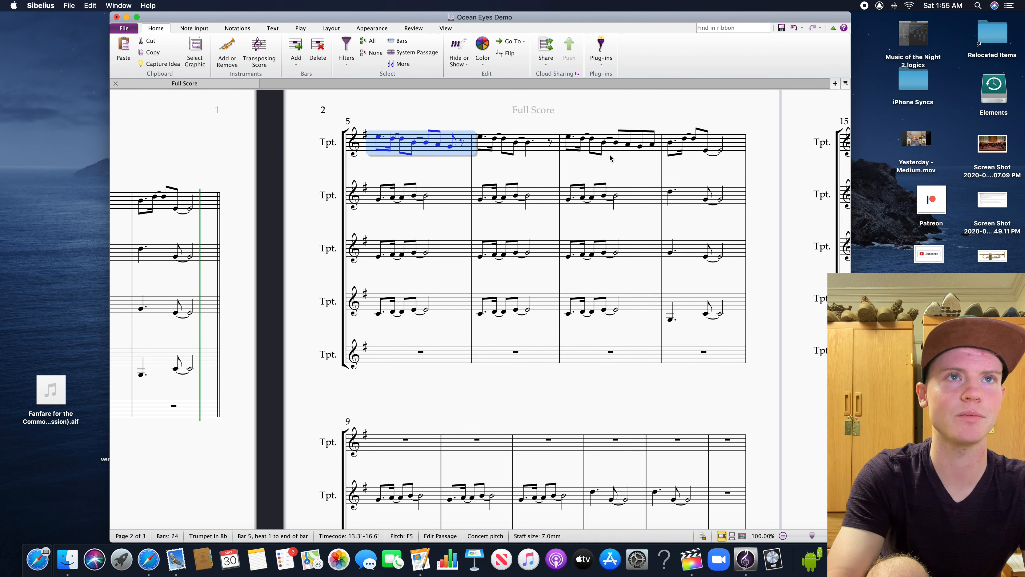
left_click(722, 148, "shift")
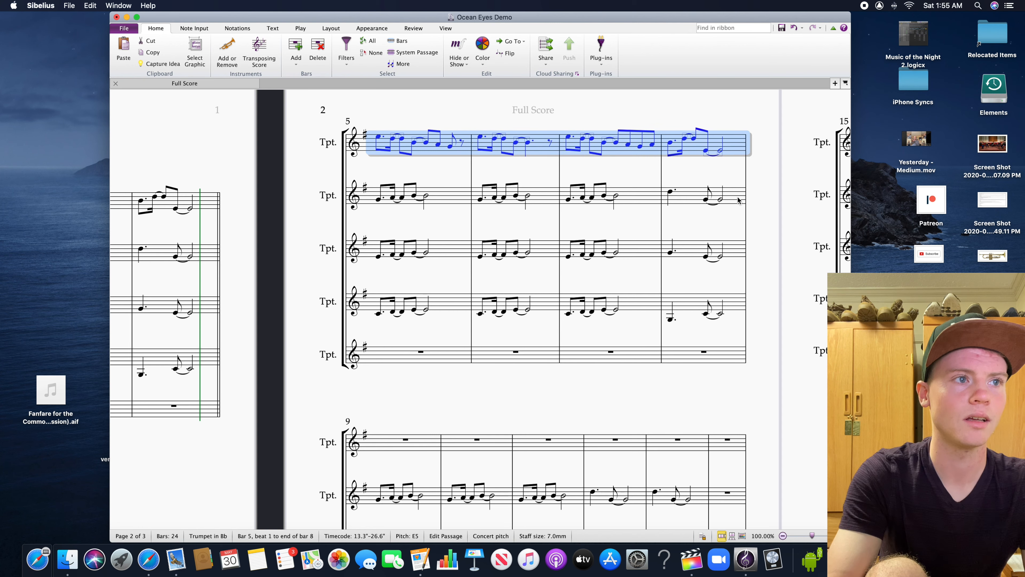
scroll(743, 212, "down", 3)
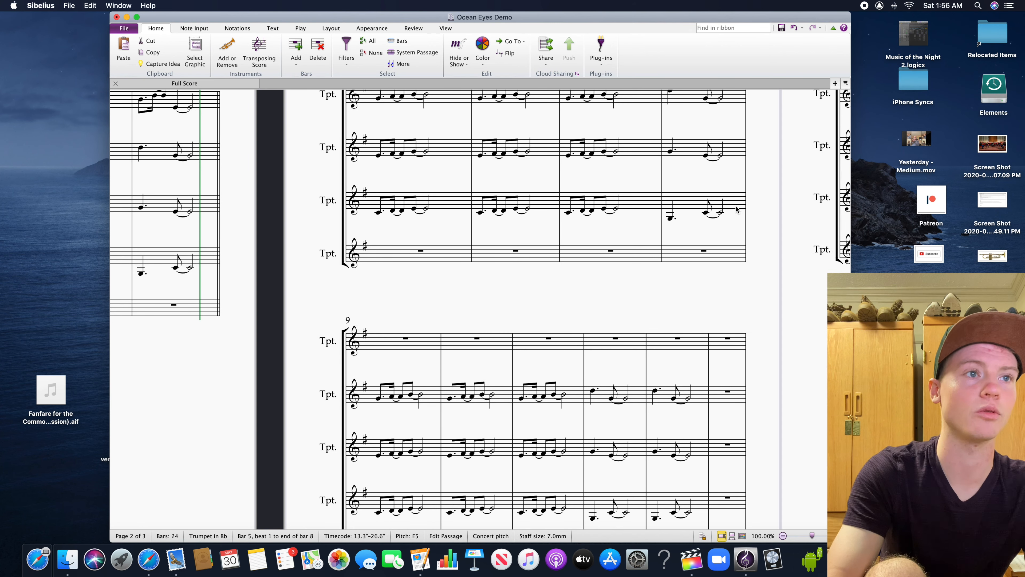
left_click(407, 335)
key("super+v")
left_click(563, 307)
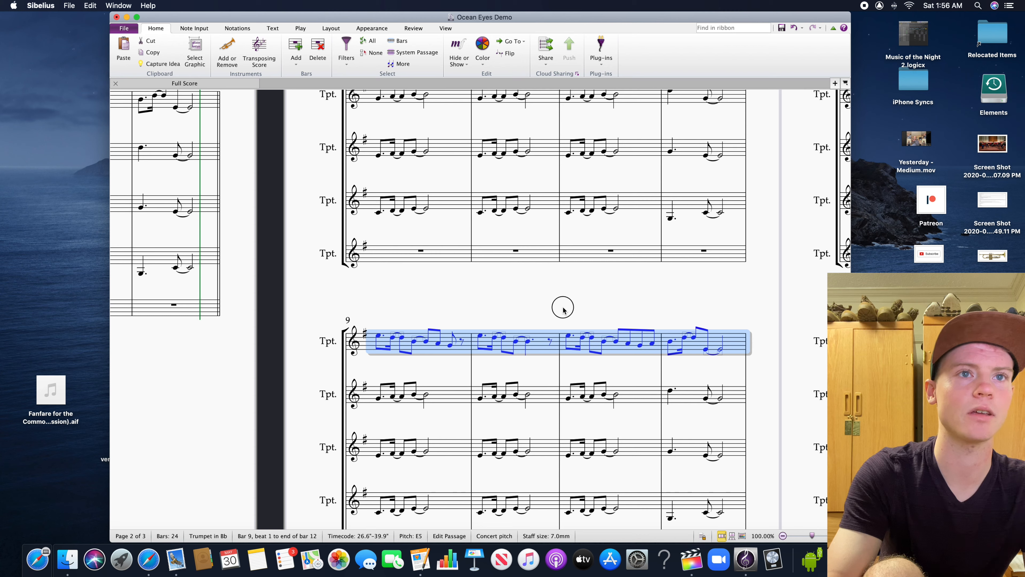
Repeat the top trumpet's bar 12 in bar 13
left_click(747, 339)
left_click_drag(758, 300, 535, 317)
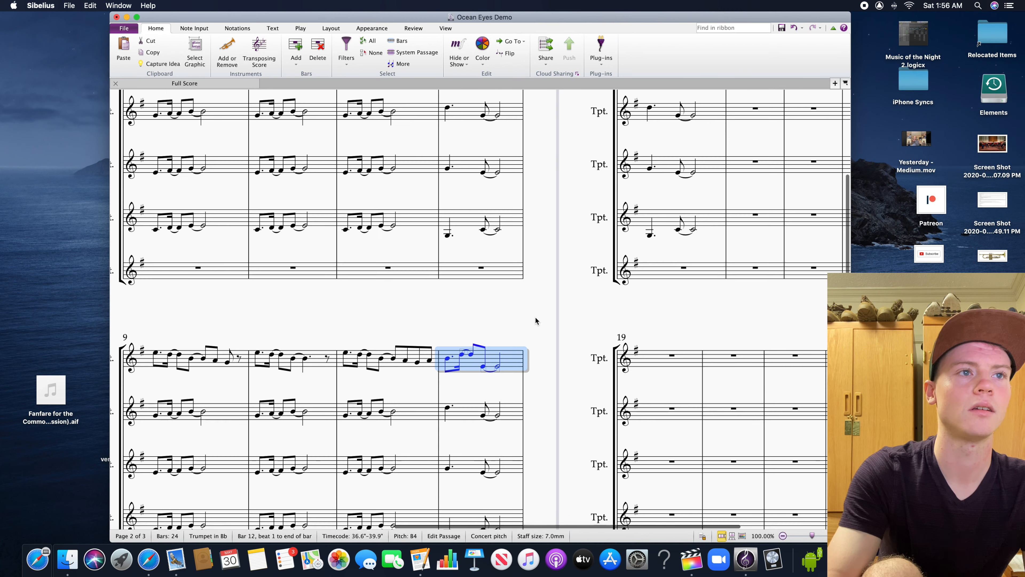
left_click_drag(444, 331, 521, 304)
scroll(588, 299, "right", 3)
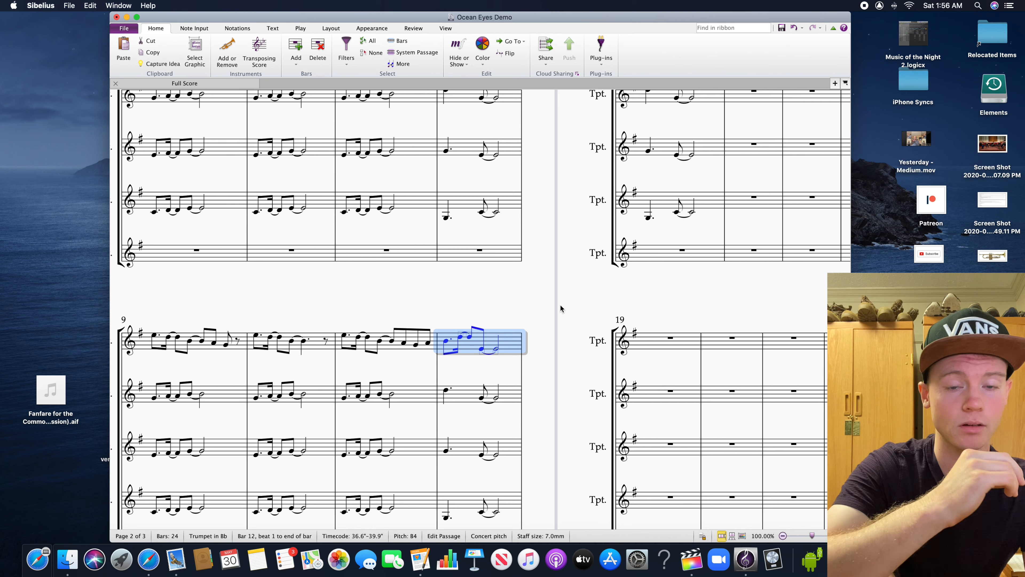
scroll(561, 306, "up", 3)
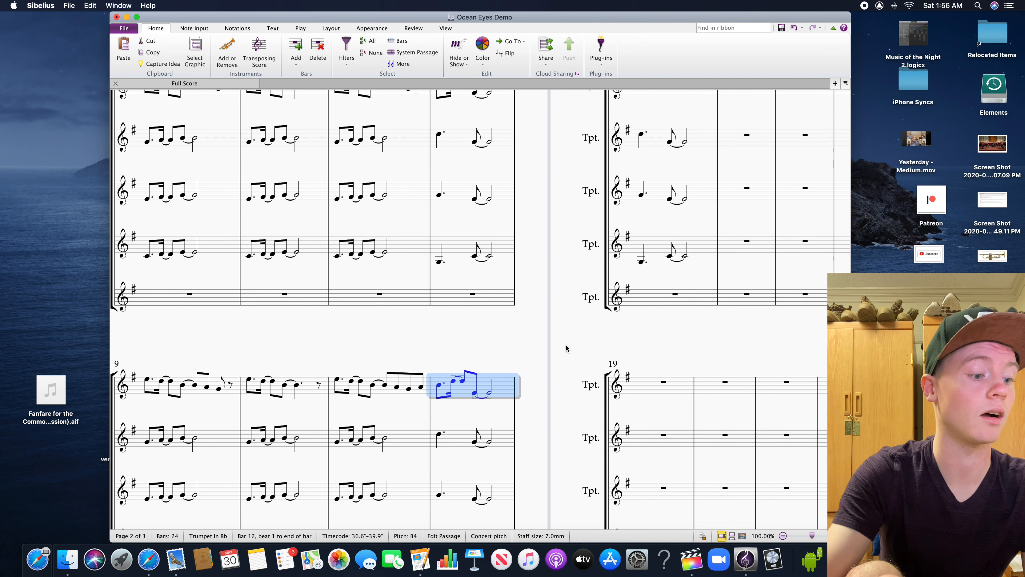
key("Right")
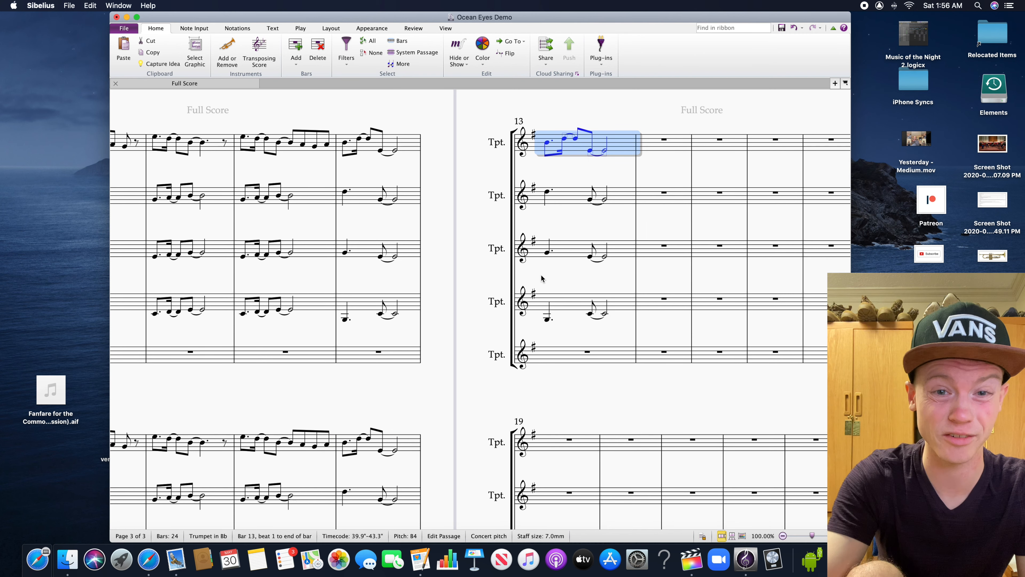
Shorten the top trumpet's half note in bar 12 to a dotted quarter and add an eighth note A4 on beat 4.5
left_click(549, 143)
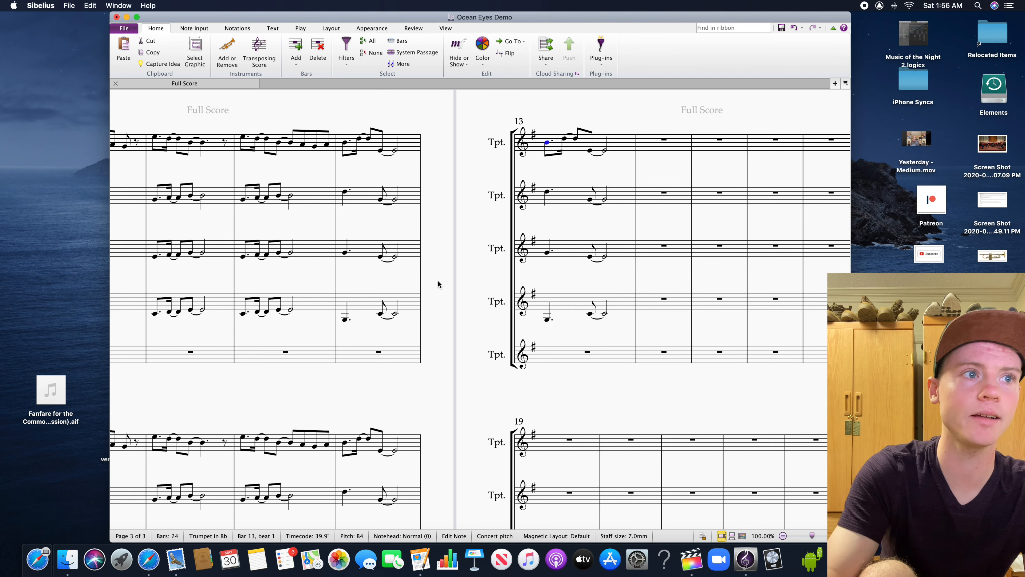
left_click(438, 386)
left_click(392, 446)
left_click(395, 450)
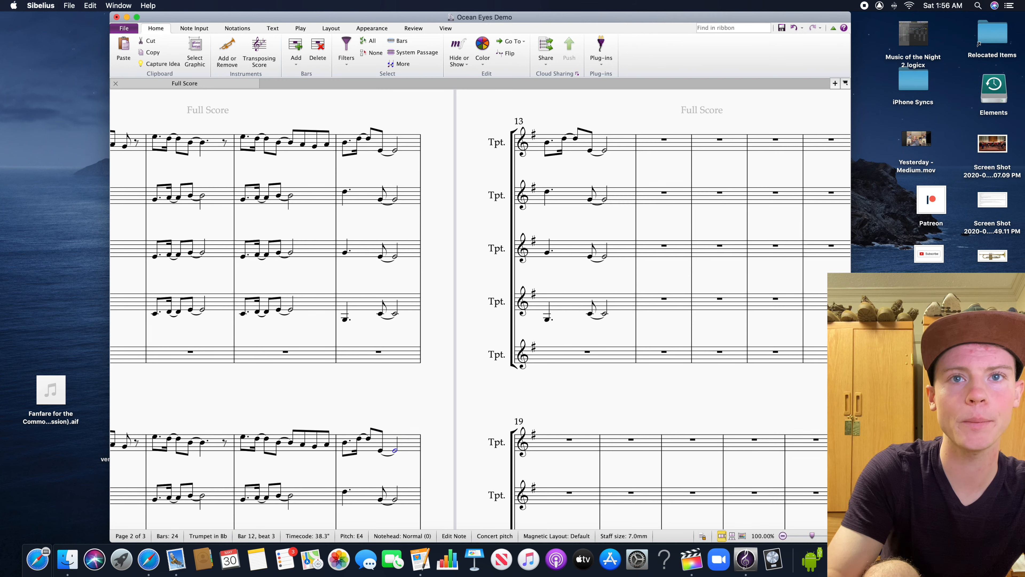
key("4")
key("period")
left_click_drag(457, 418, 481, 385)
key("Escape")
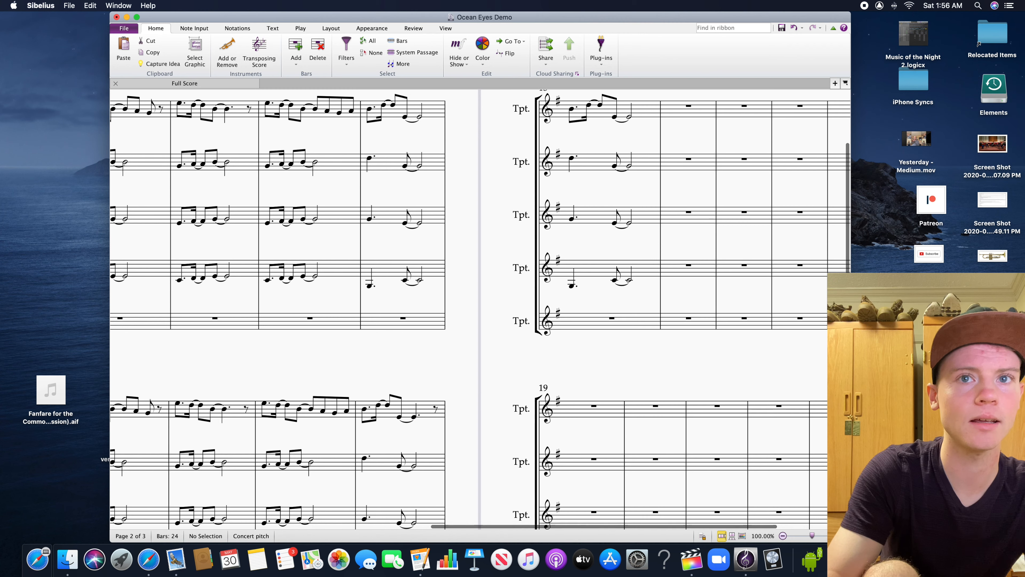
key("3")
left_click(438, 411)
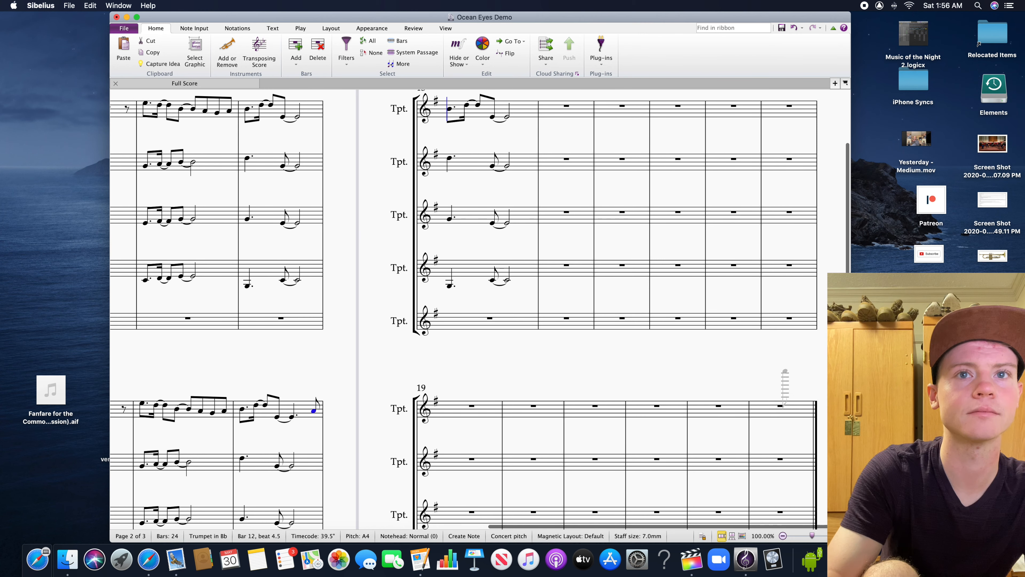
Raise the top trumpet's tied eighth and half notes from beat 2.5 of bar 13 to E5
left_click_drag(536, 389, 536, 466)
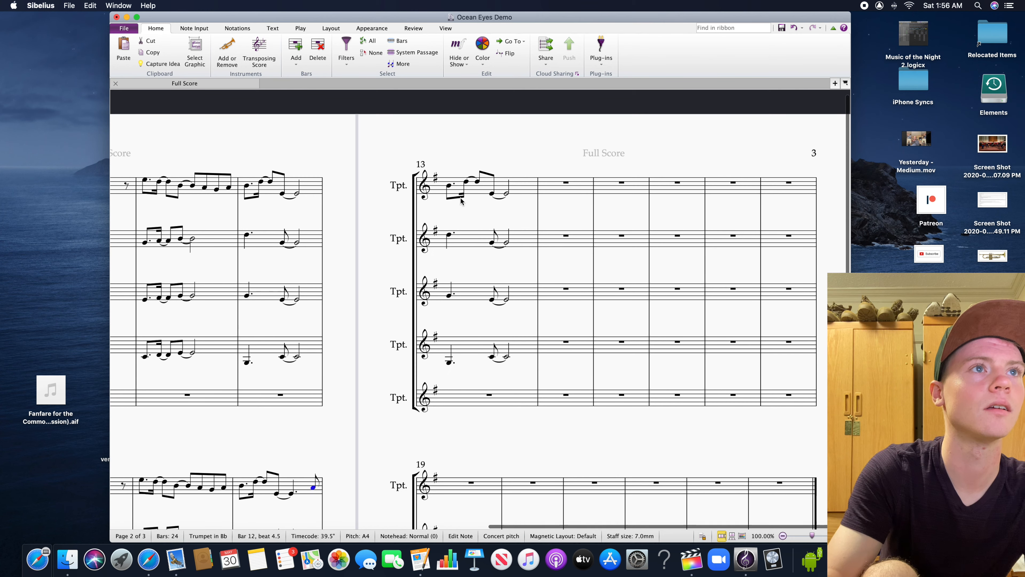
left_click(493, 196)
left_click(504, 194, "shift")
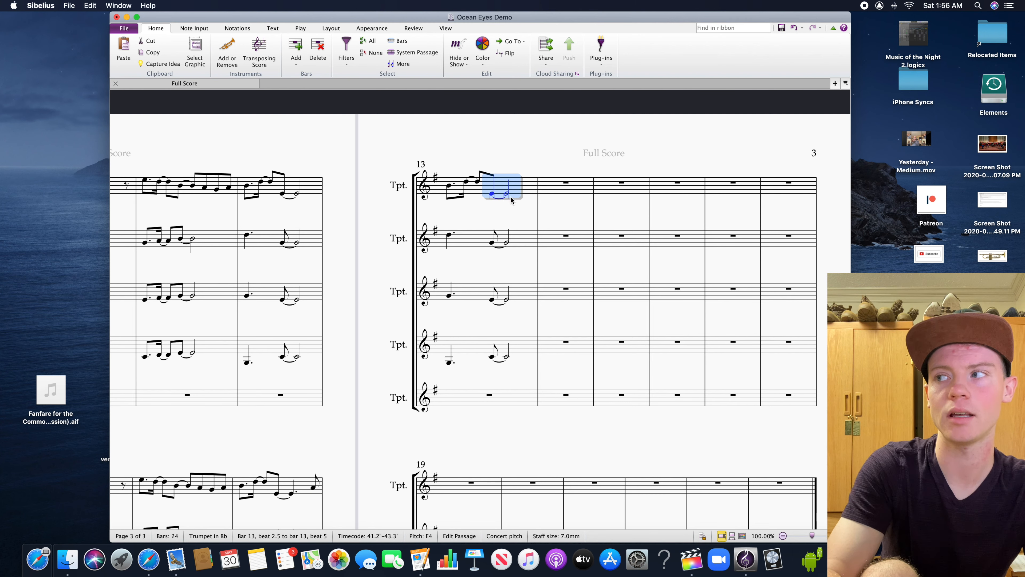
key("Up")
key("Up")
key("Up")
key("Up")
key("Up")
key("Up")
key("Up")
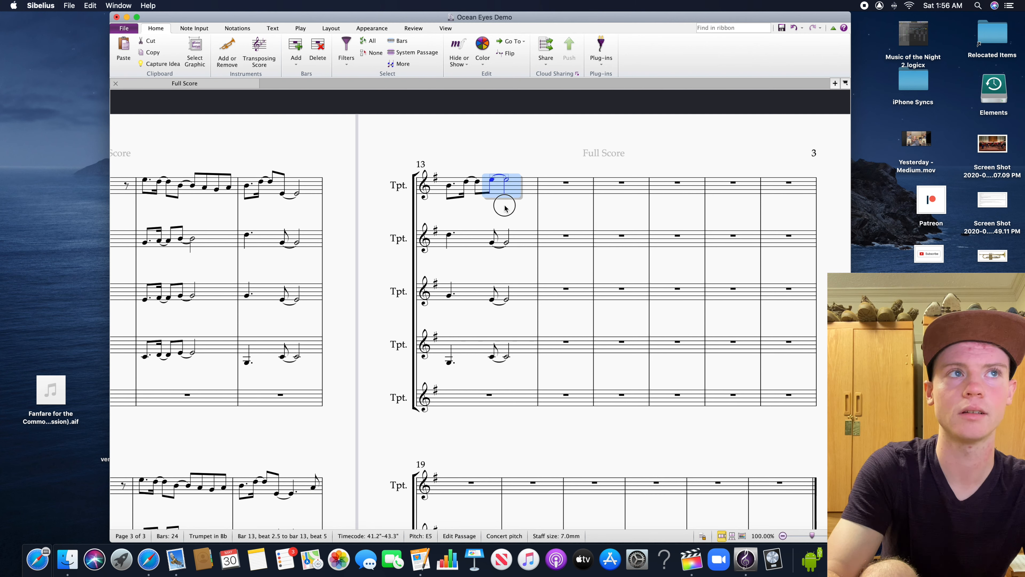
Play the score from the top trumpet's first note of bar 5 through the end of bar 13
left_click(504, 206)
left_click(493, 185)
scroll(493, 185, "left", 10)
left_click(375, 132)
left_click(300, 28)
left_click(194, 61)
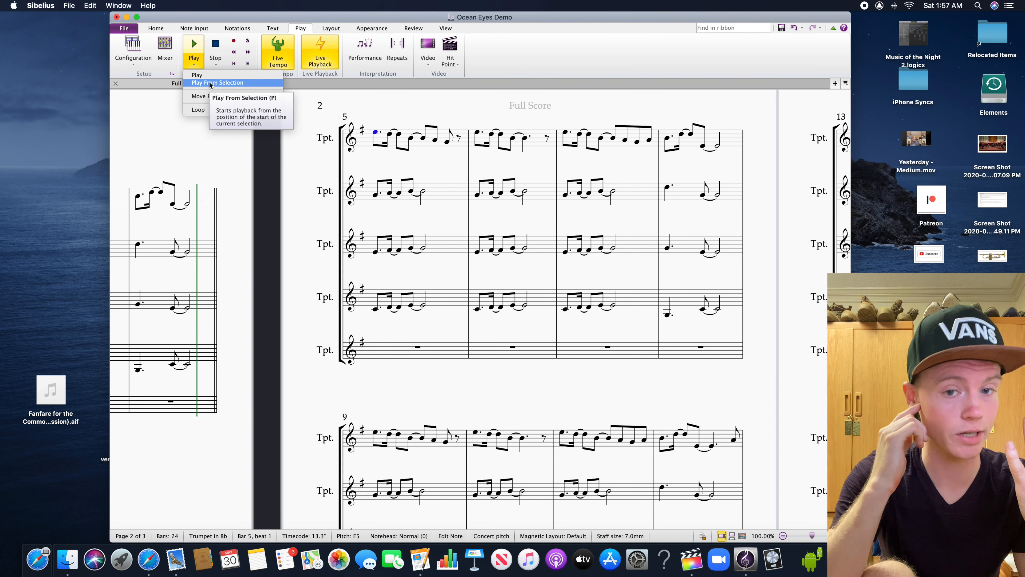
left_click(209, 82)
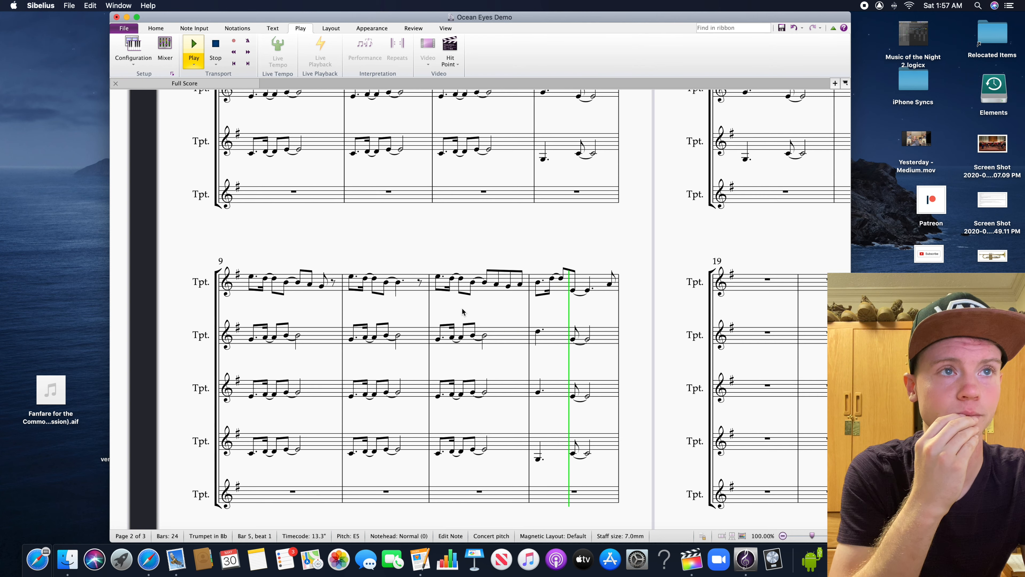
left_click_drag(588, 299, 468, 432)
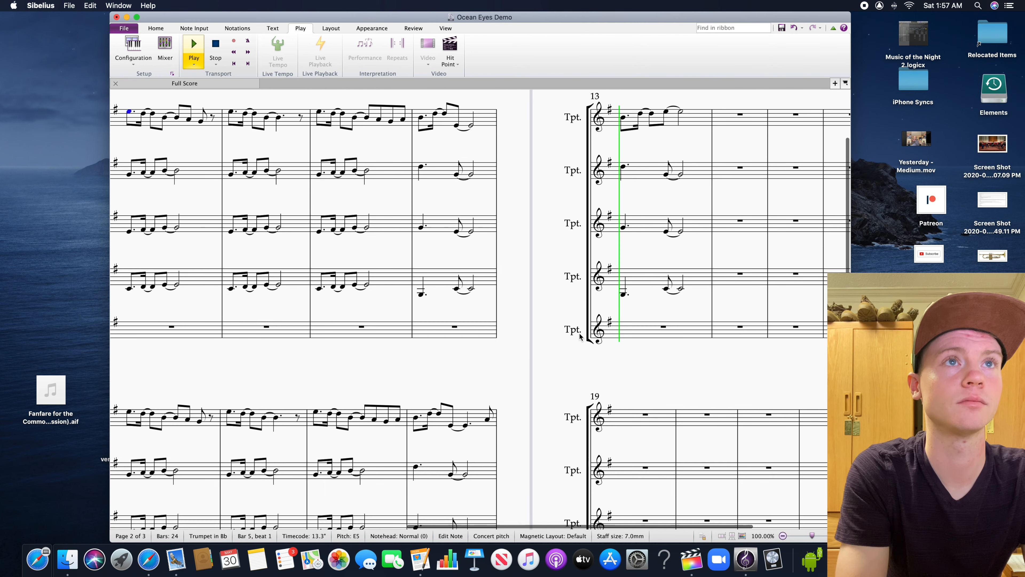
left_click_drag(577, 374, 487, 393)
key("space")
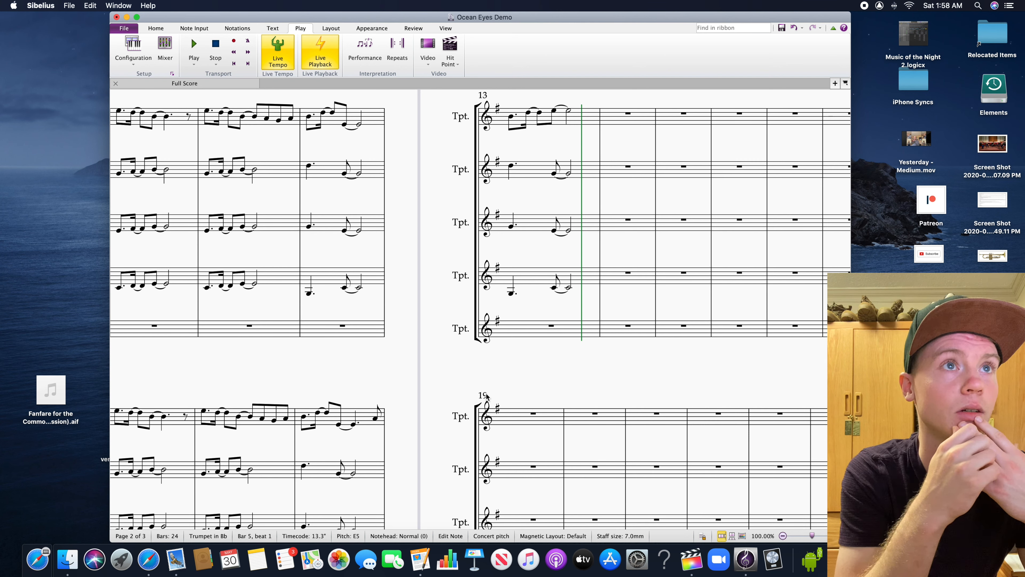
Copy bars 5 to 13 of the second, third and fourth trumpets to the same staves starting at bar 14
left_click_drag(402, 362, 701, 373)
left_click(383, 192)
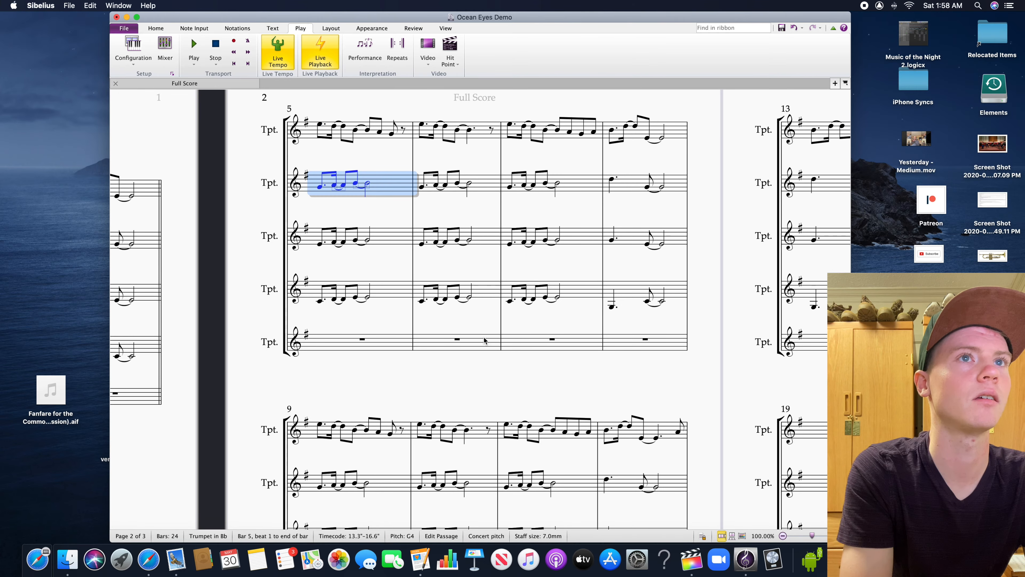
scroll(458, 252, "down", 5)
scroll(634, 258, "right", 10)
scroll(634, 259, "up", 3)
left_click(597, 208, "shift")
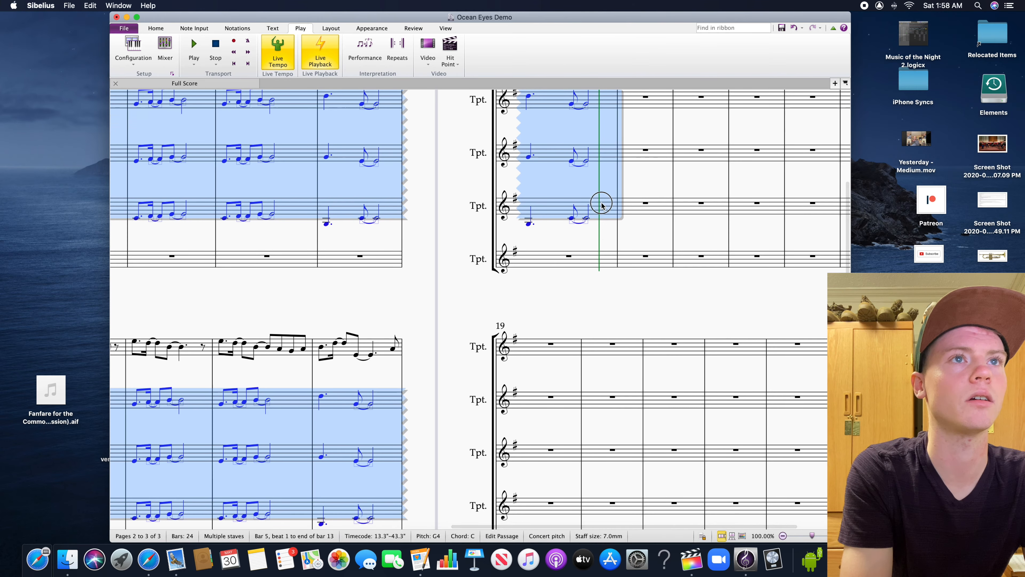
key("super+c")
left_click(527, 176)
key("super+v")
left_click_drag(372, 352, 787, 360)
key("Escape")
Change the barline at the end of bar 13 to a double barline
left_click(581, 223)
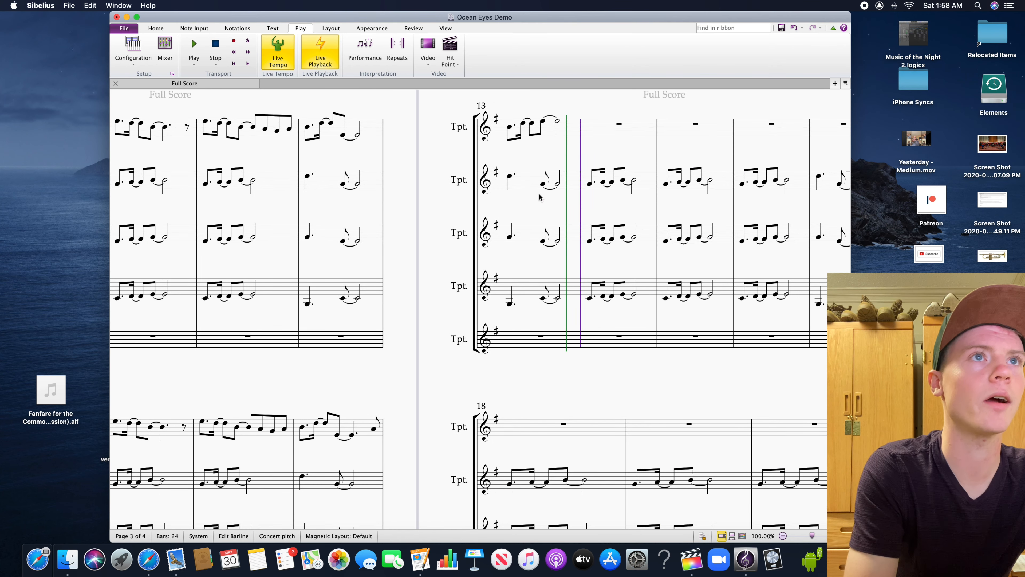
left_click(238, 28)
left_click(214, 50)
left_click(292, 74)
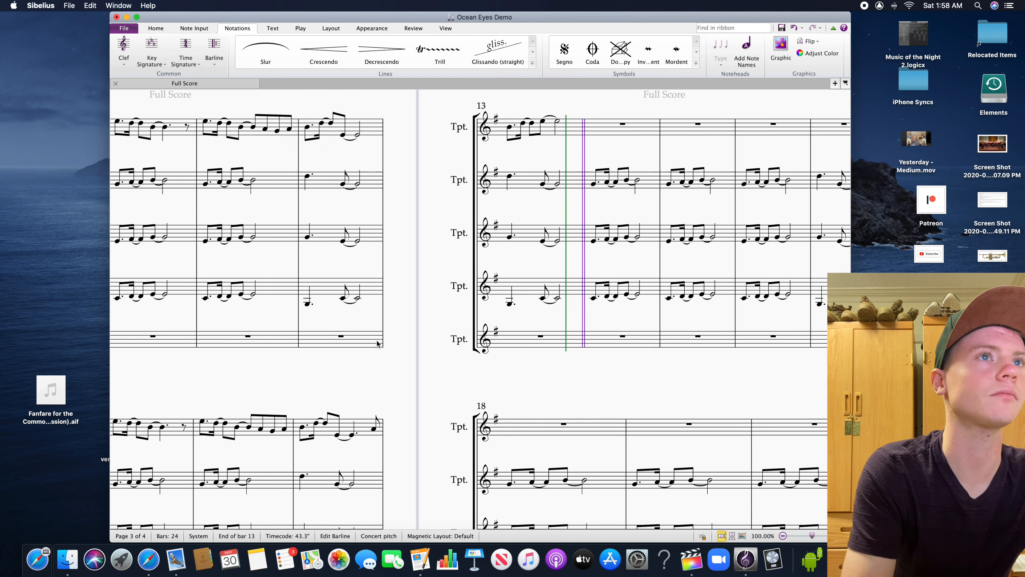
key("Escape")
Add the Tempo text "Intro" above the top trumpet's first note in bar 1
left_click_drag(376, 347, 803, 364)
left_click_drag(363, 348, 804, 372)
left_click(406, 222)
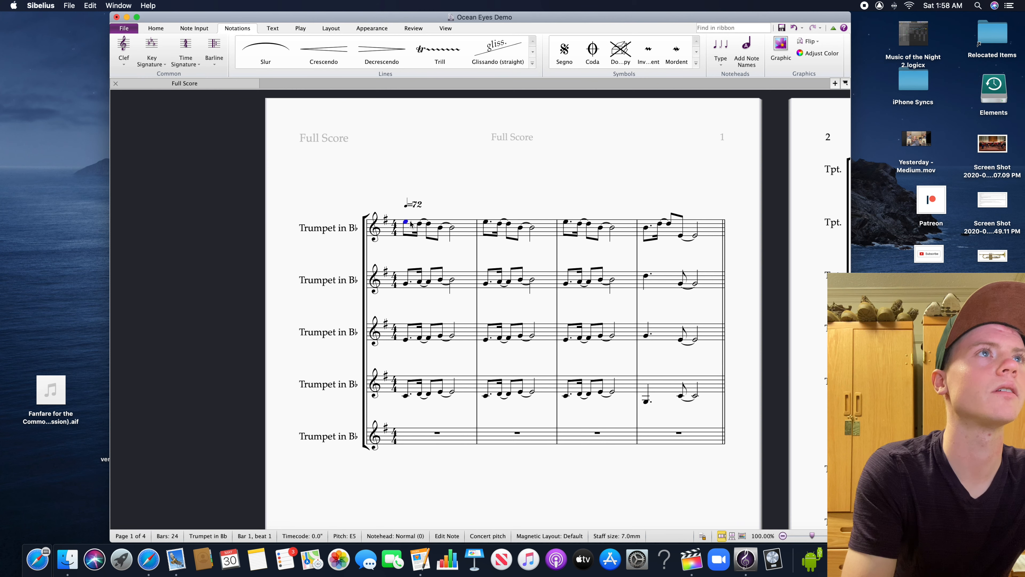
left_click(273, 28)
left_click(466, 64)
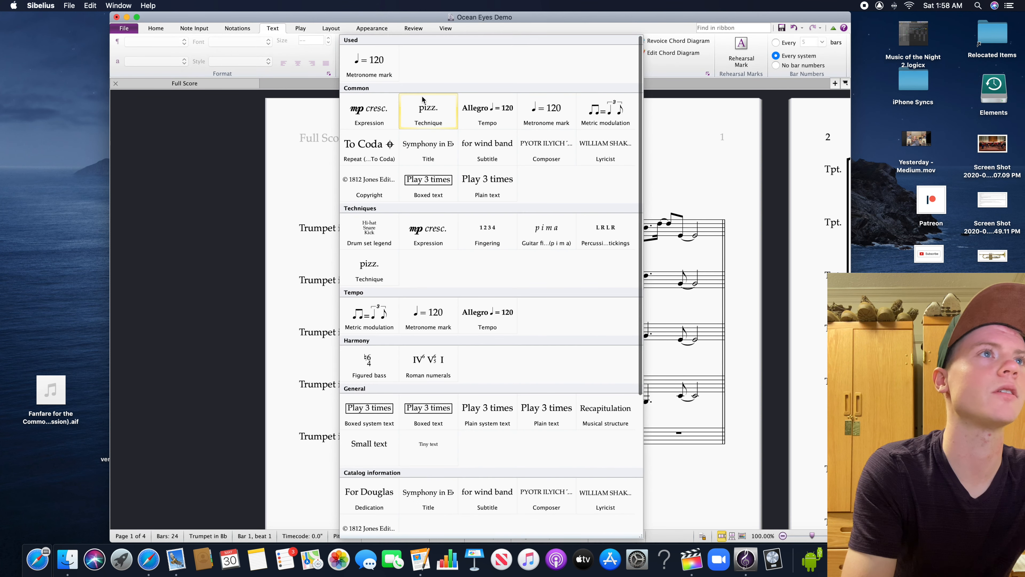
left_click(507, 120)
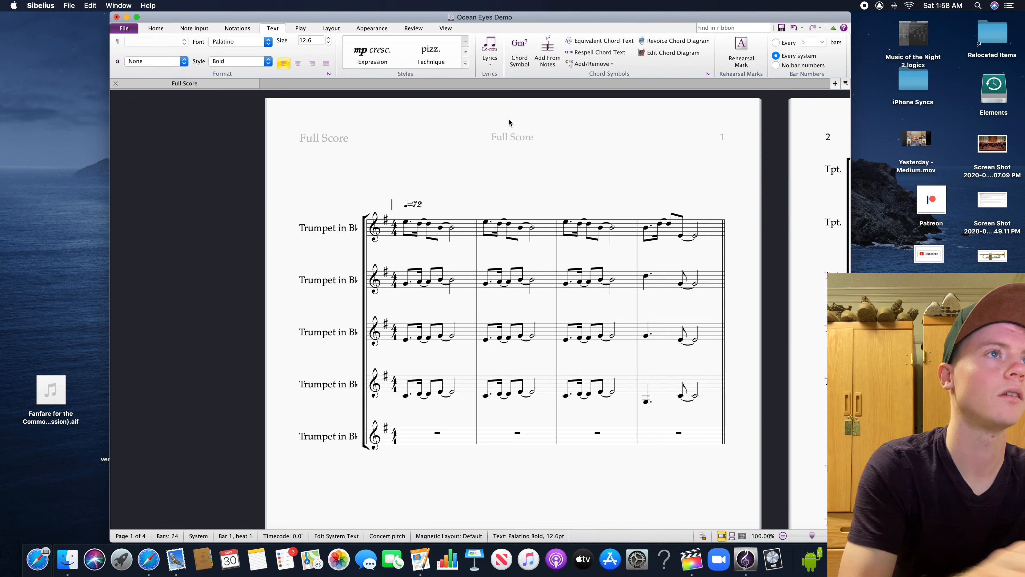
type("Intro")
key("Escape")
Place a copy of the "Intro" text above bar 5 and change its wording to "Verse 1"
left_click_drag(686, 161, 378, 178)
left_click(577, 170, "alt")
double_click(573, 163)
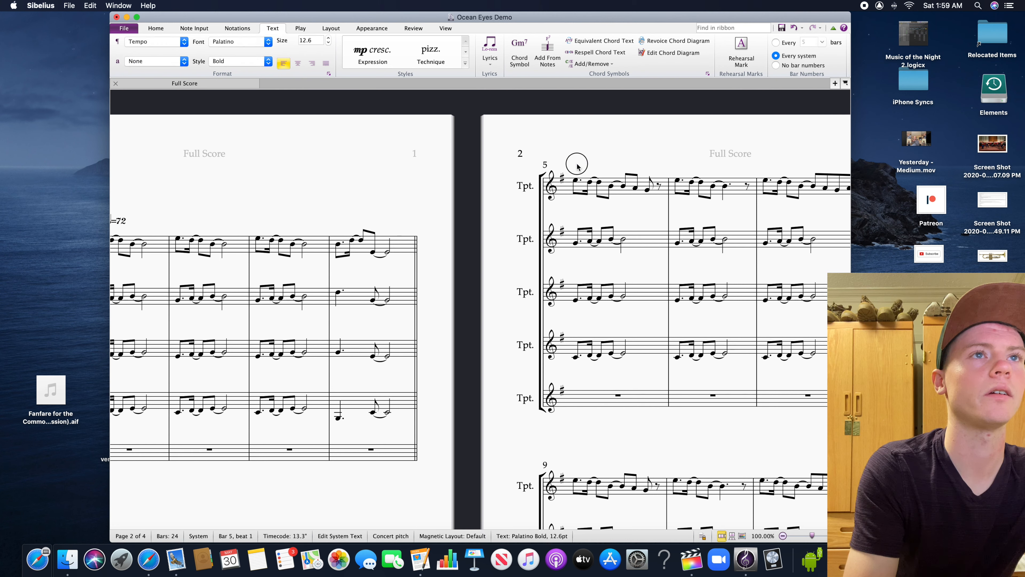
type("Verse 1")
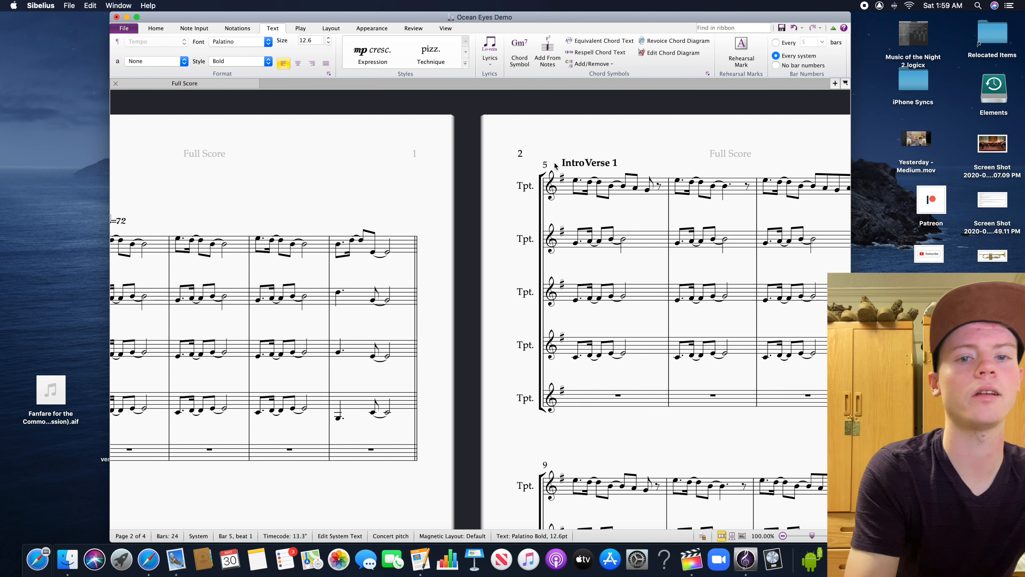
left_click(584, 163)
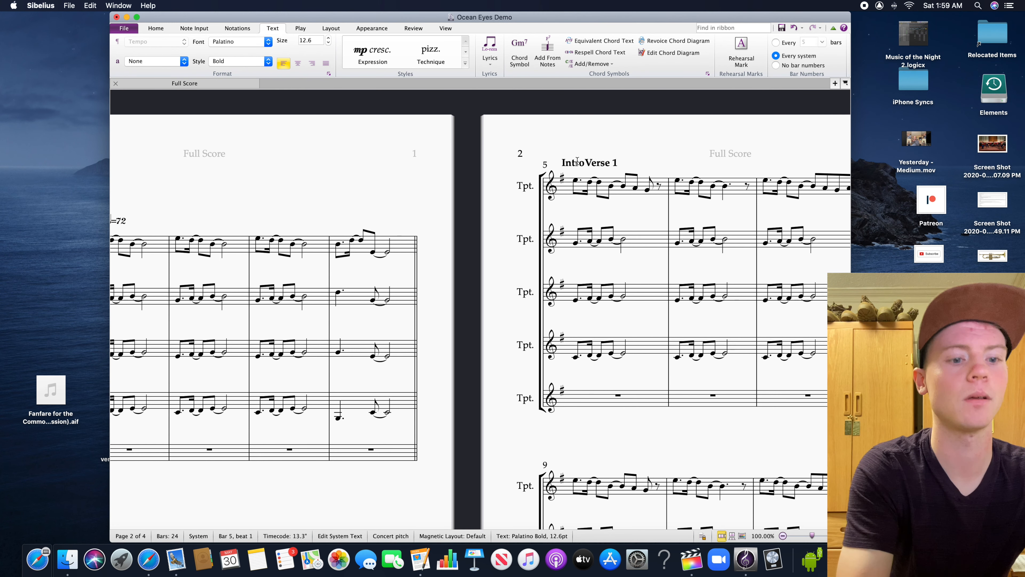
key("BackSpace")
key("BackSpace")
key("BackSpace")
key("BackSpace")
key("BackSpace")
key("Escape")
scroll(578, 162, "right", 15)
left_click(568, 187, "alt")
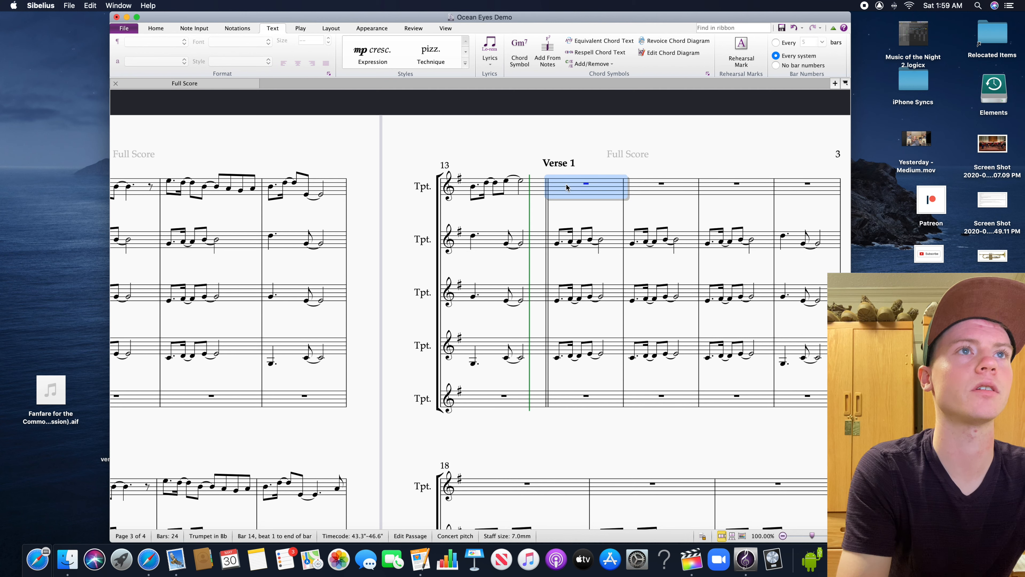
left_click(559, 164)
scroll(557, 164, "right", 2)
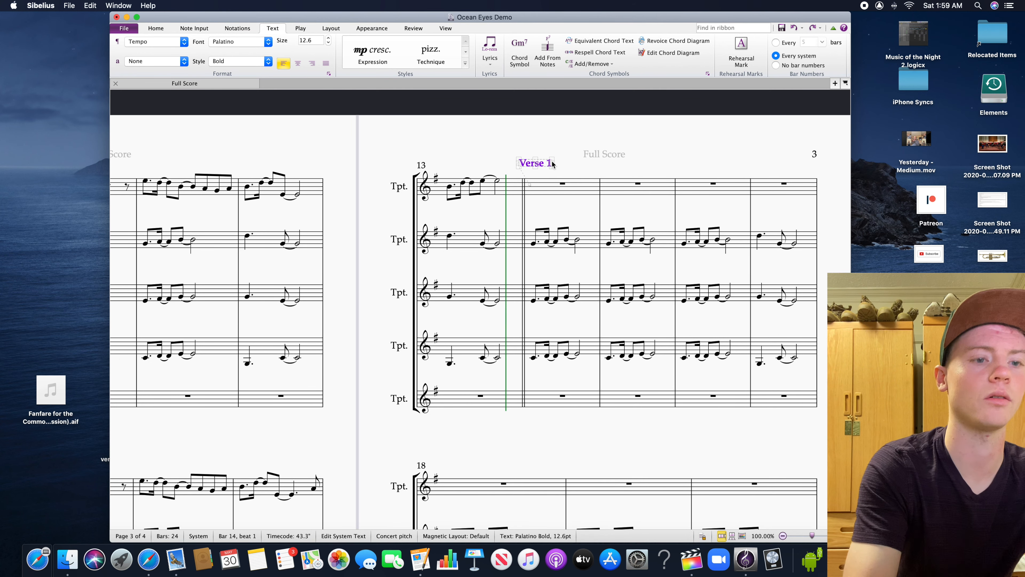
key("Delete")
Add the Tempo text "Chorus" above the top trumpet's staff at the start of bar 14
left_click(533, 187)
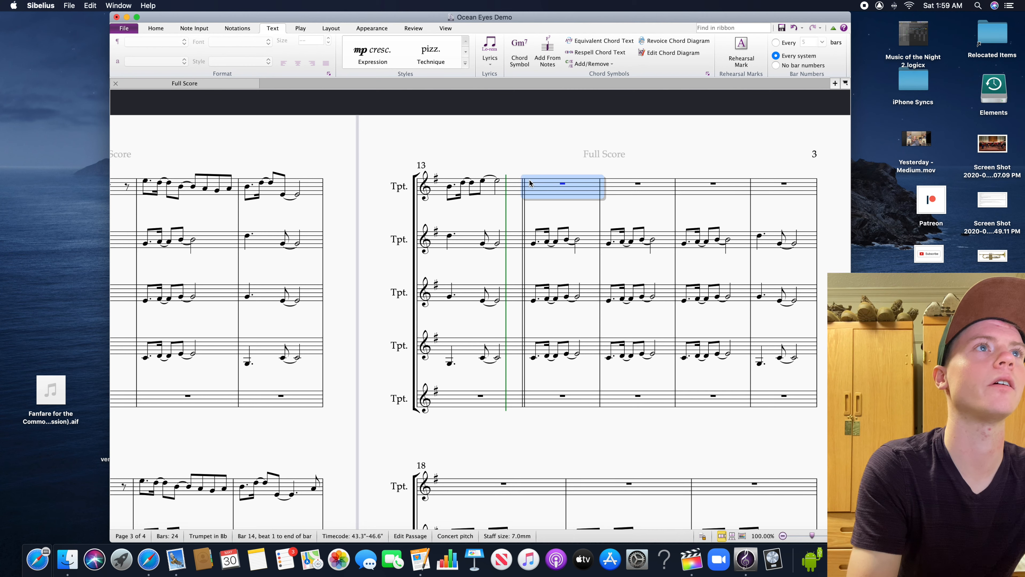
left_click(465, 63)
left_click(371, 67)
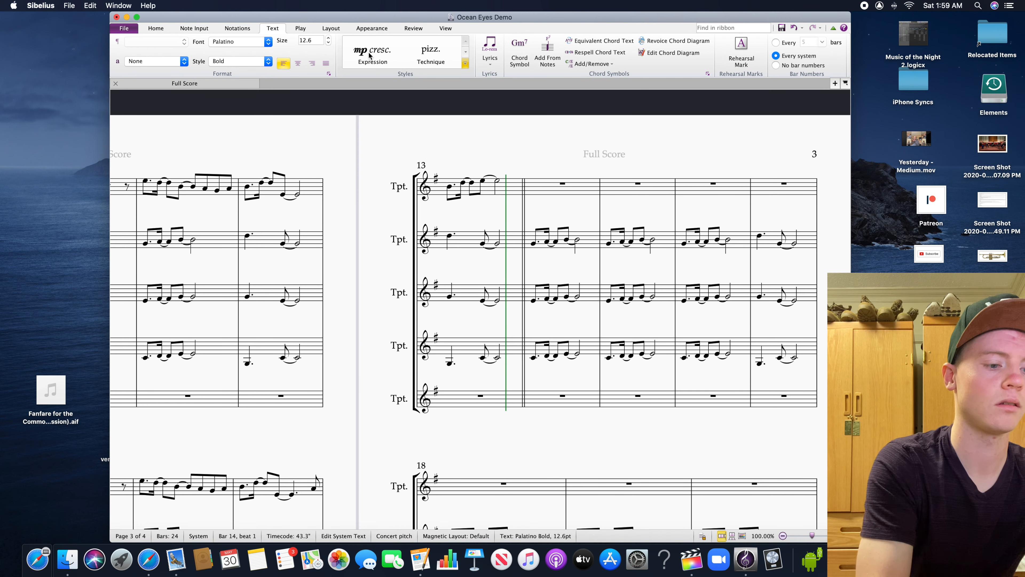
type("Chorus")
left_click_drag(578, 438, 507, 386)
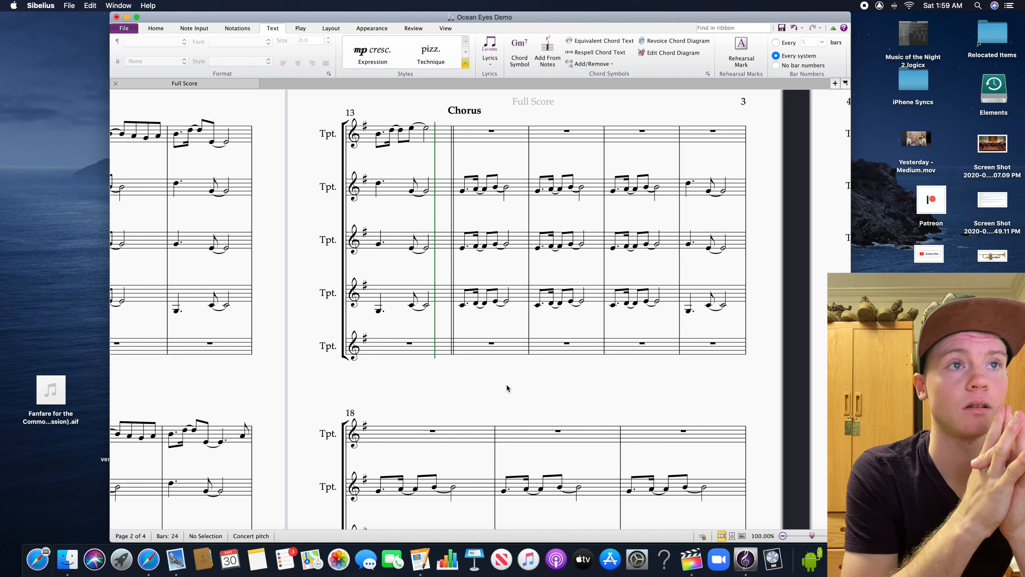
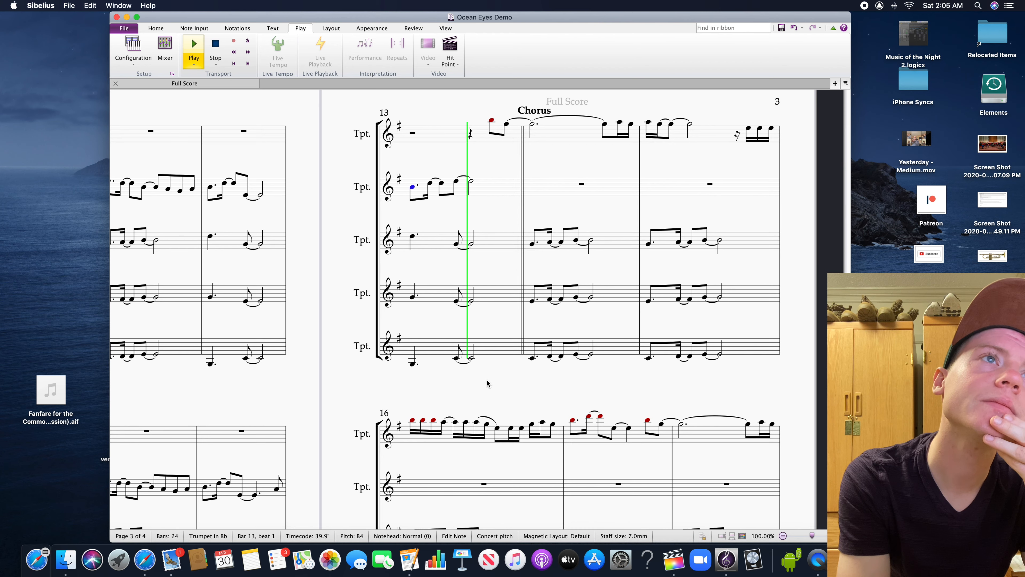
Listen to the opening of the chorus and stop playback in bar 17
left_click_drag(480, 398, 431, 388)
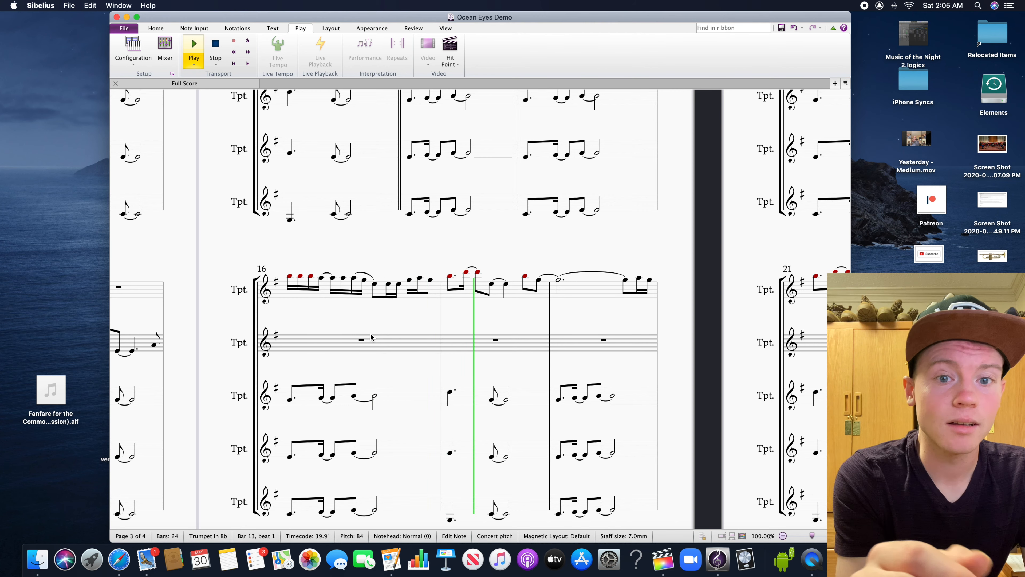
key("space")
left_click_drag(453, 286, 556, 341)
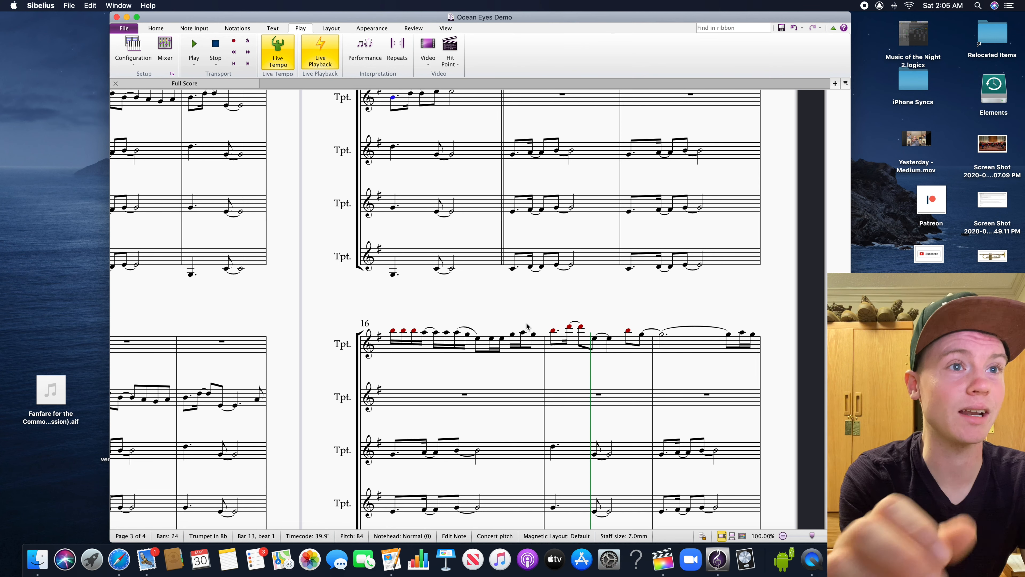
left_click_drag(576, 317, 547, 406)
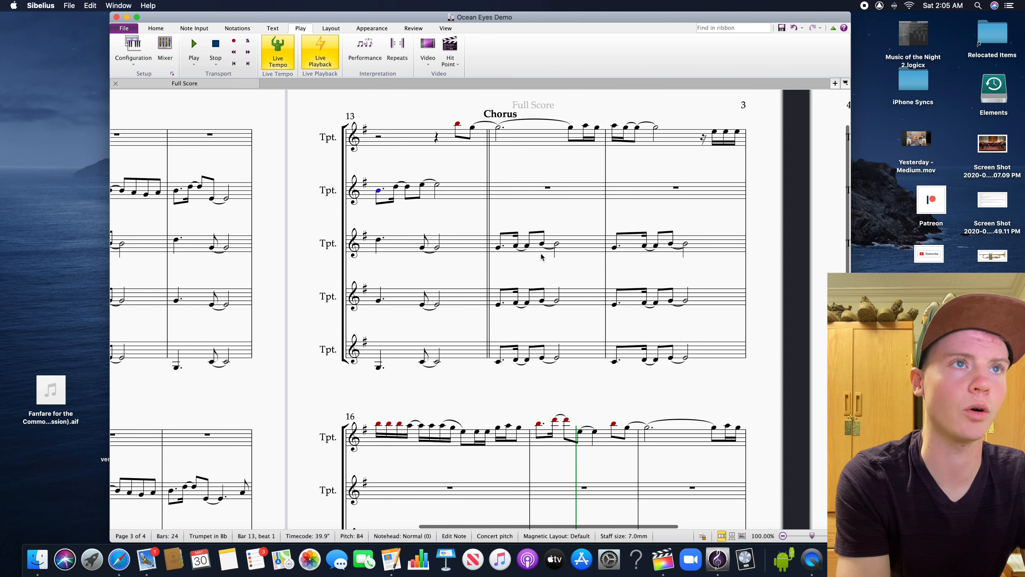
left_click(565, 254)
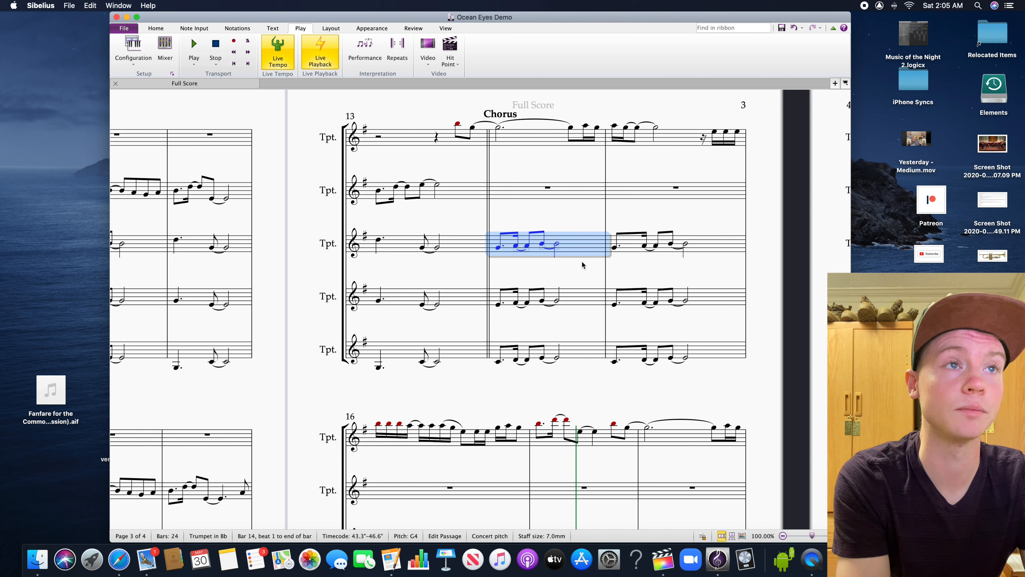
left_click(554, 402)
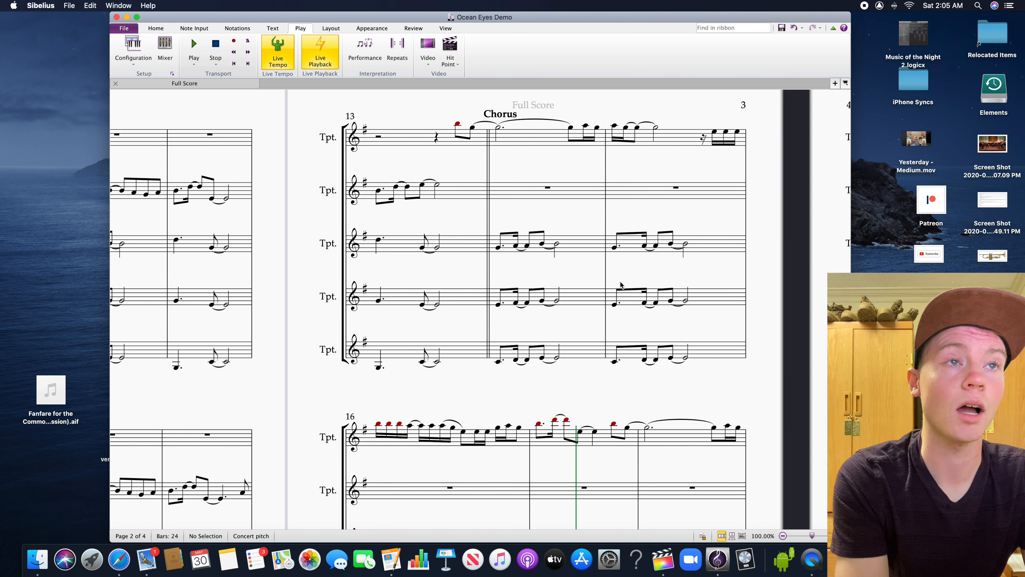
left_click(596, 253)
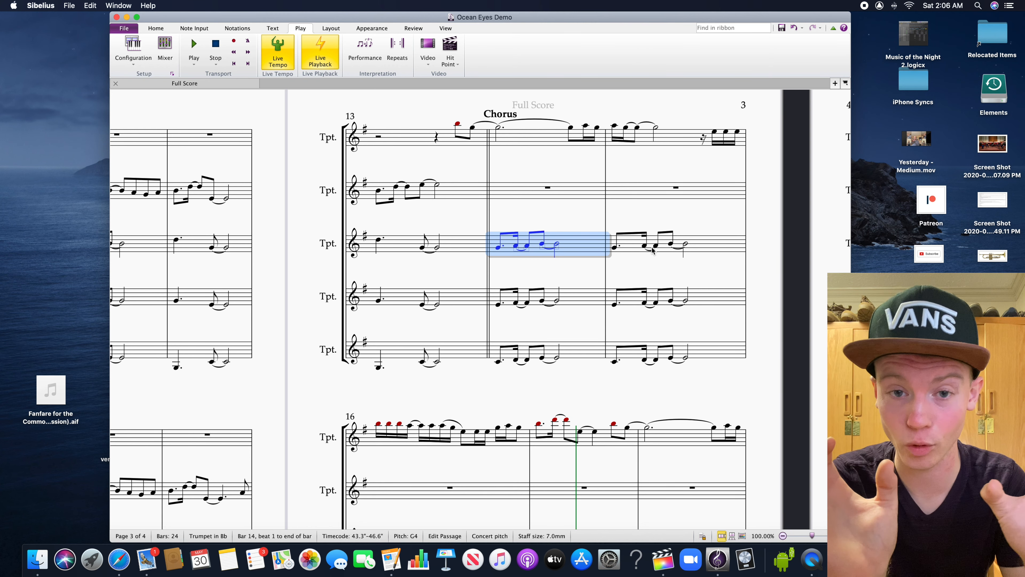
left_click_drag(360, 386, 768, 376)
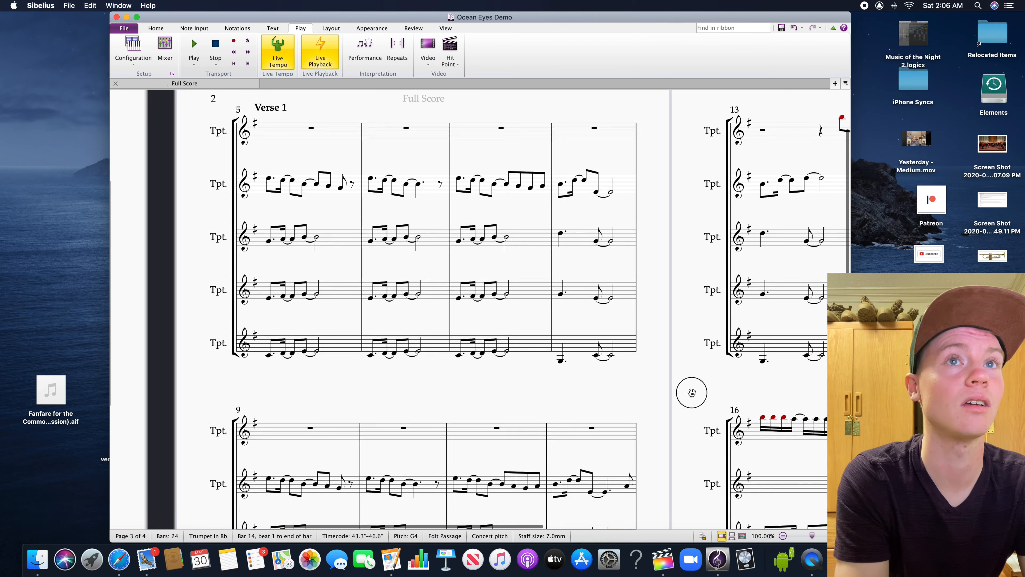
left_click_drag(693, 369, 520, 234)
left_click_drag(549, 238, 659, 361)
left_click(632, 409, "shift")
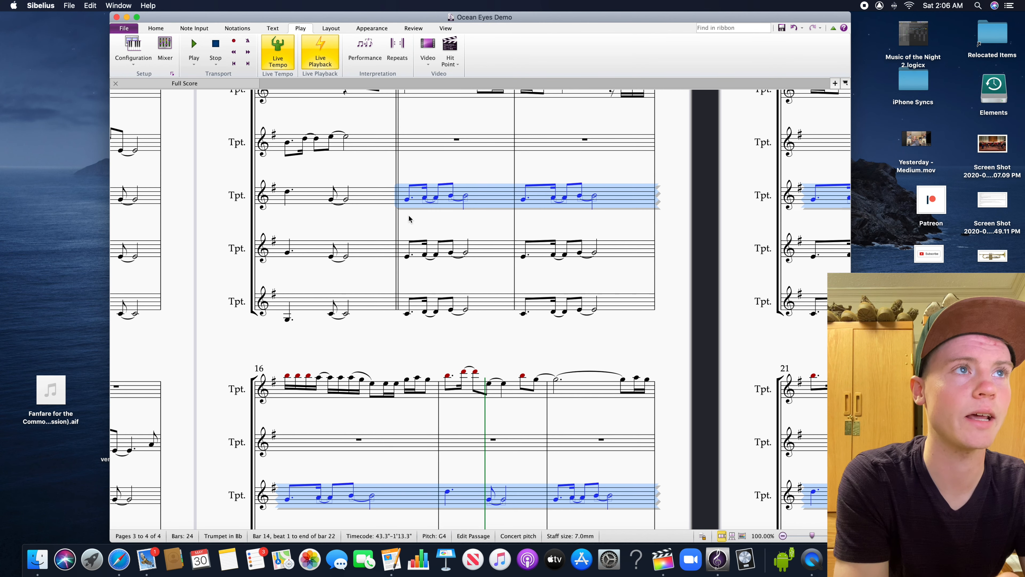
key("shift+Down")
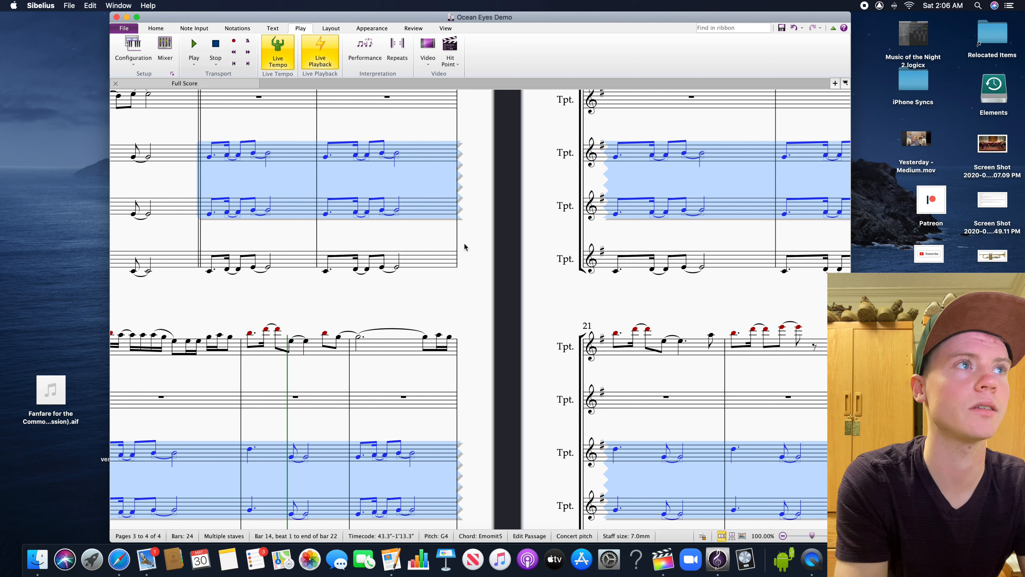
left_click(568, 334)
Transpose the third trumpet's chorus passage from bar 14 to bar 22 down an octave
left_click(289, 162)
scroll(474, 300, "right", 5)
scroll(474, 300, "down", 3)
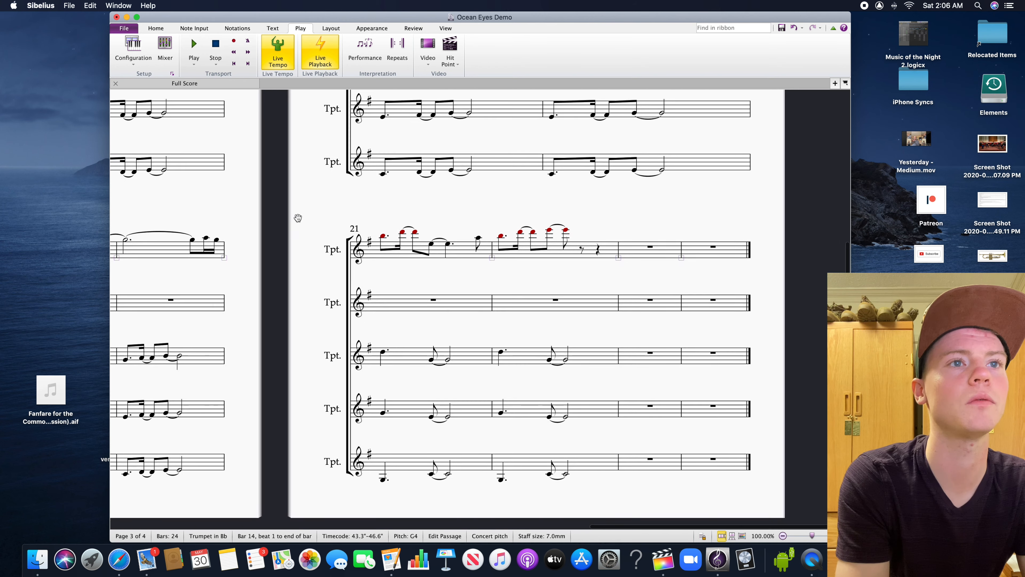
left_click(602, 349, "shift")
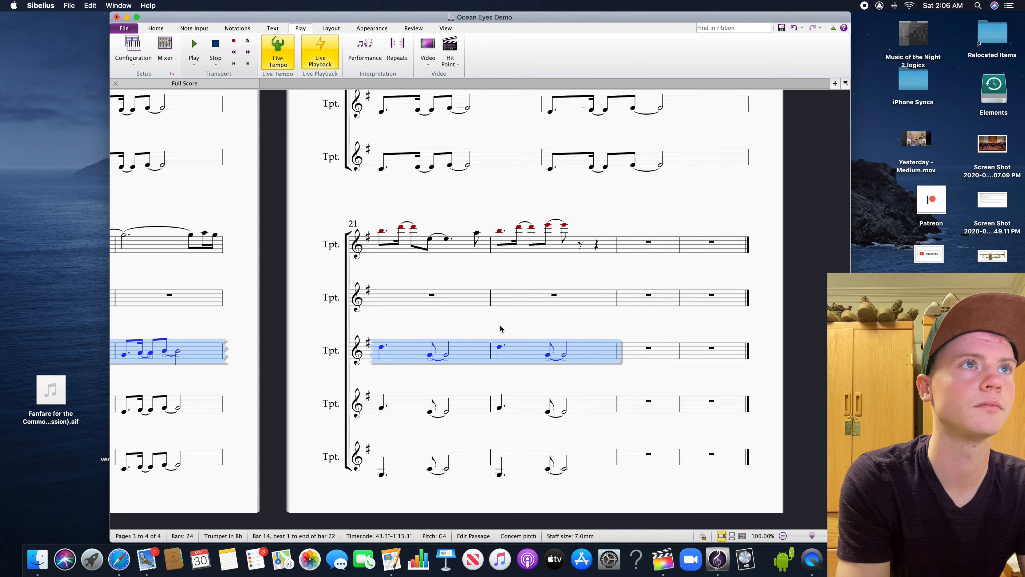
key("space")
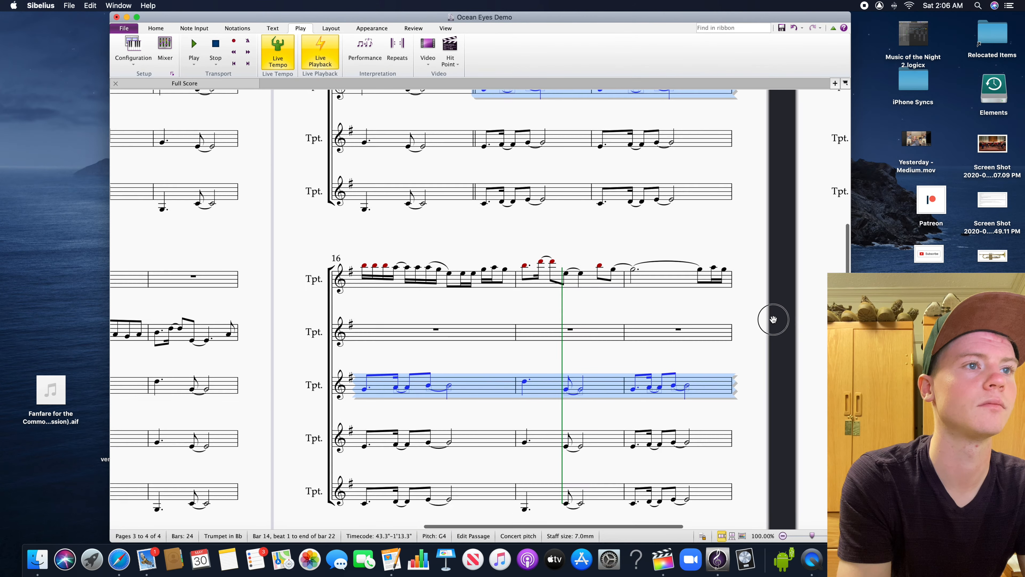
key("super+Down")
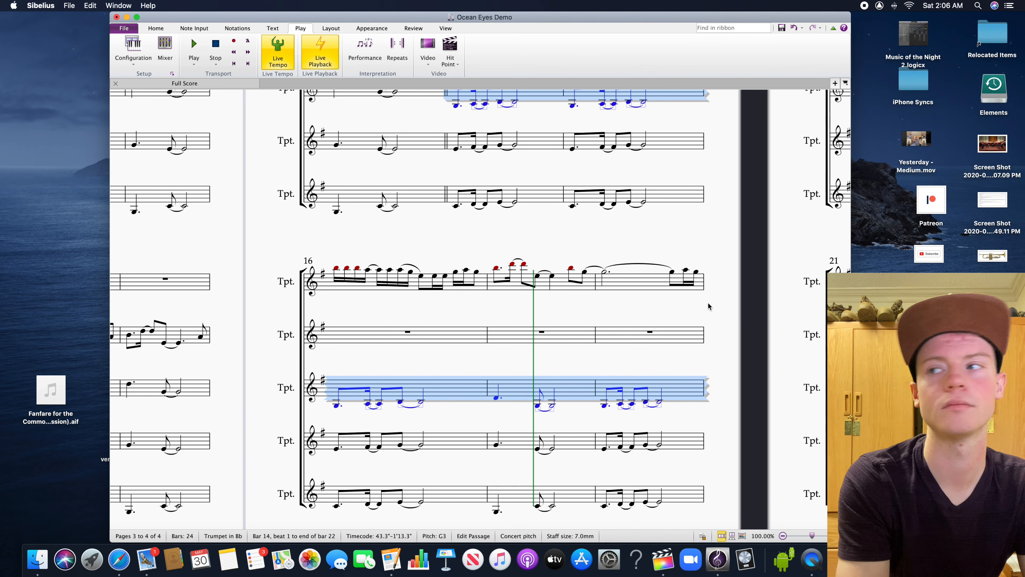
left_click(734, 307)
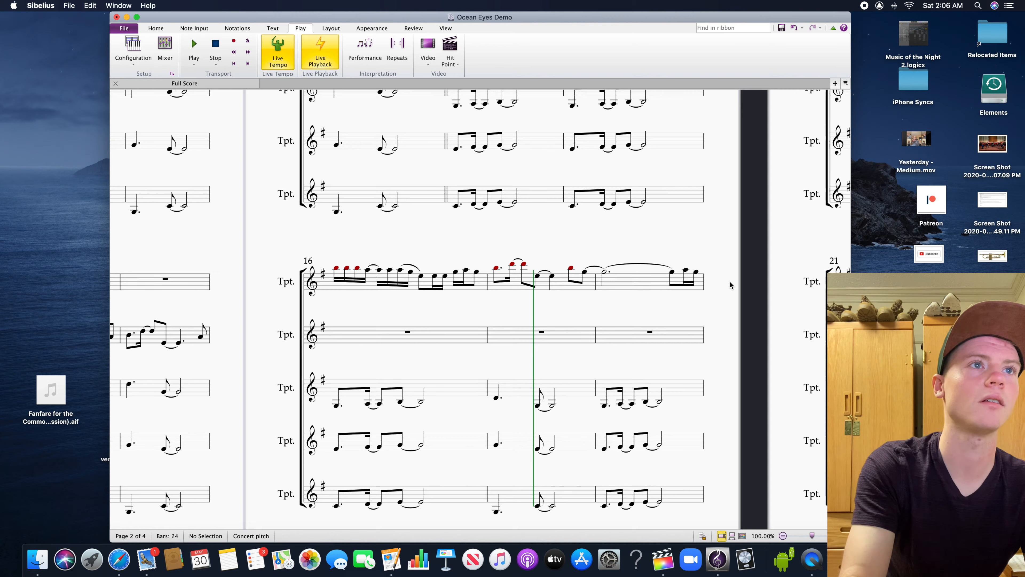
Play the score from the second trumpet's first note in bar 10 and stop in bar 17
left_click_drag(640, 231, 636, 285)
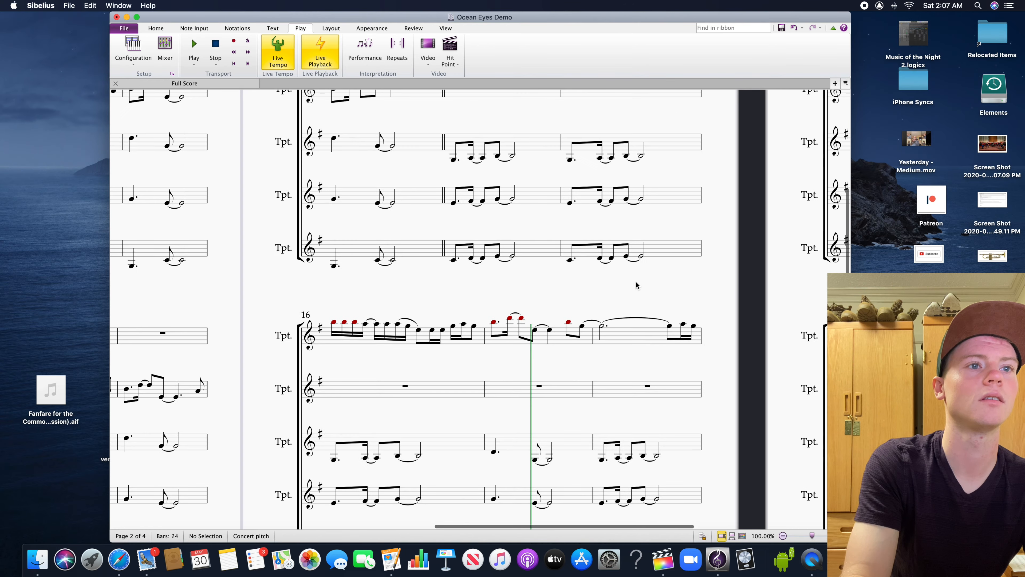
left_click_drag(499, 265, 534, 355)
left_click_drag(296, 245, 566, 129)
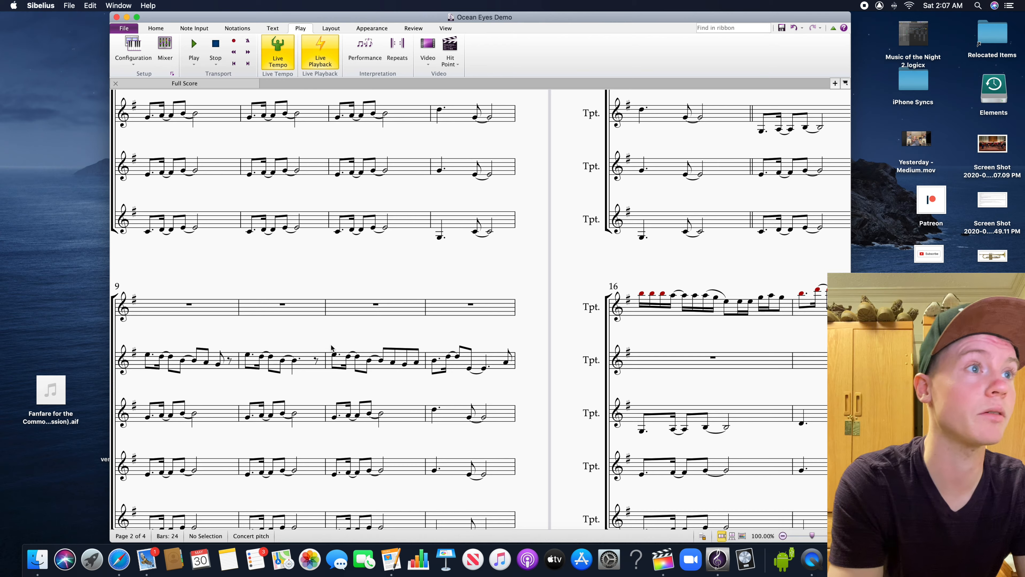
left_click(336, 355)
left_click_drag(587, 234, 673, 278)
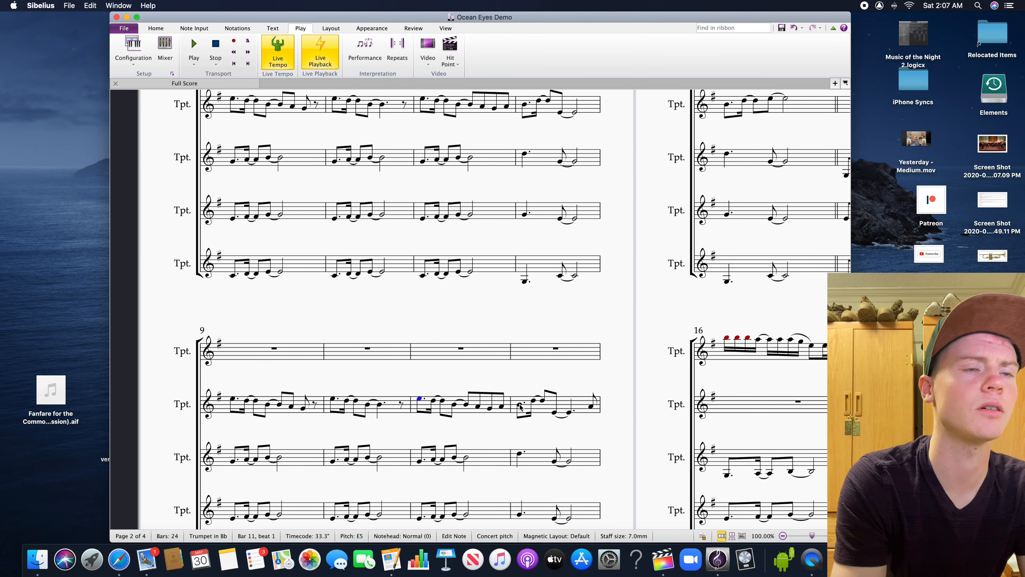
left_click(331, 401)
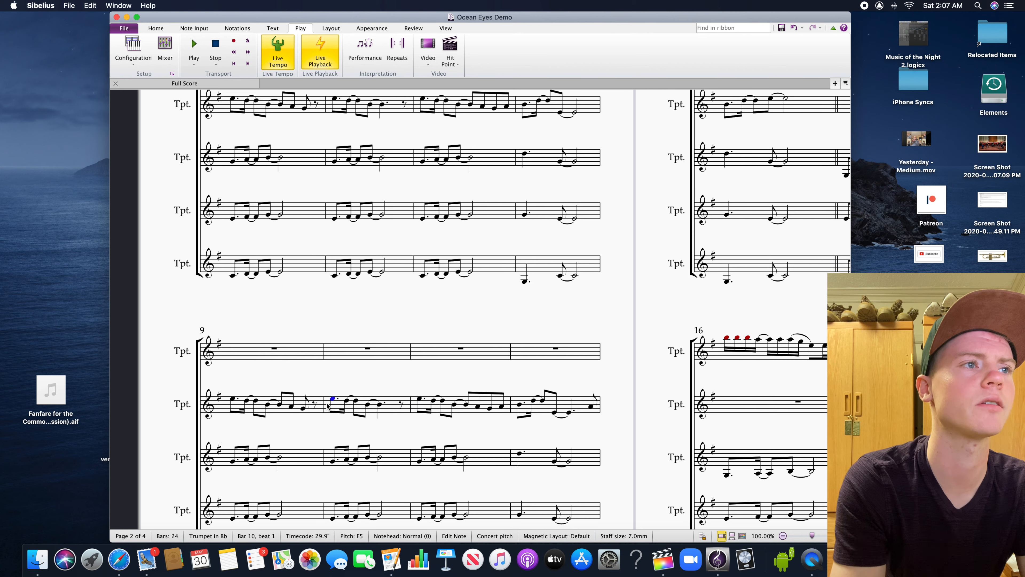
left_click_drag(411, 335, 334, 330)
left_click(198, 64)
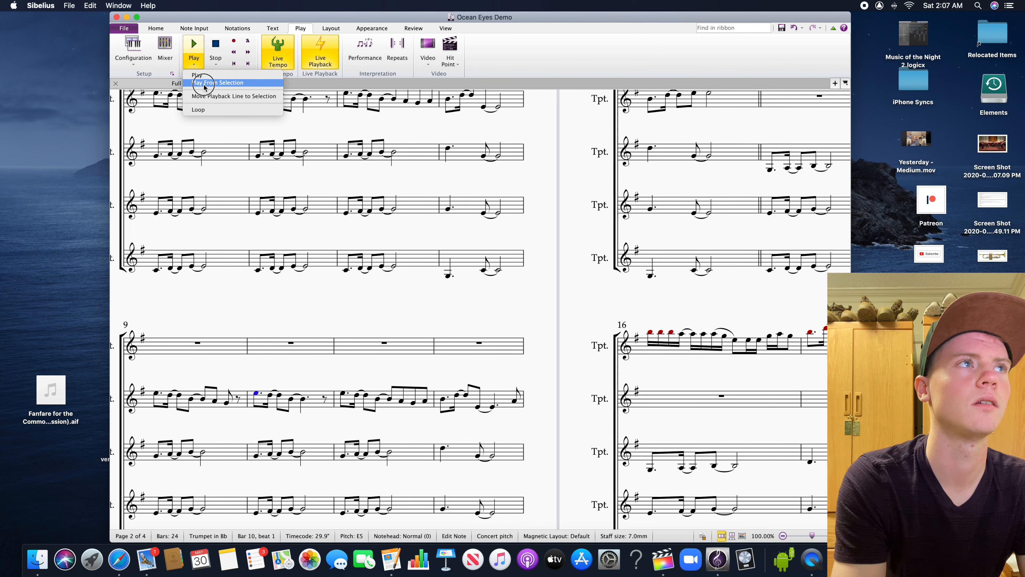
left_click(207, 83)
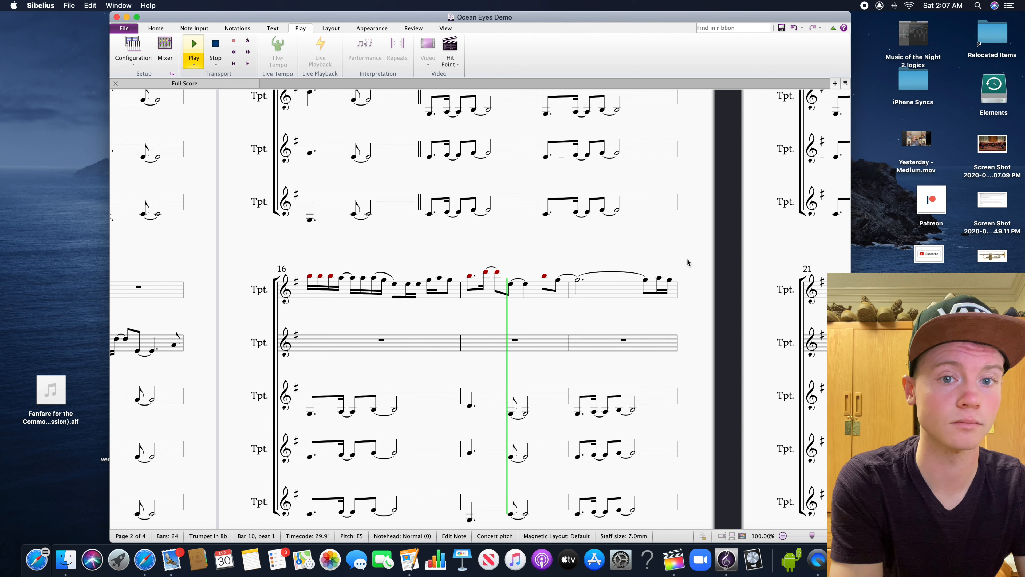
key("space")
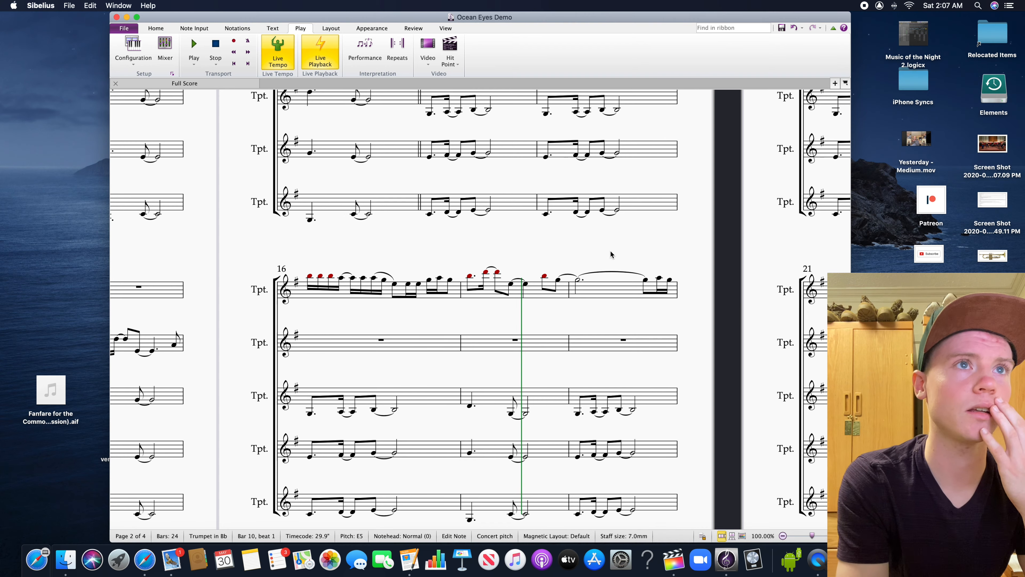
Add 14 empty bars at the end of the score, extending it to 38 bars
left_click_drag(610, 252, 623, 394)
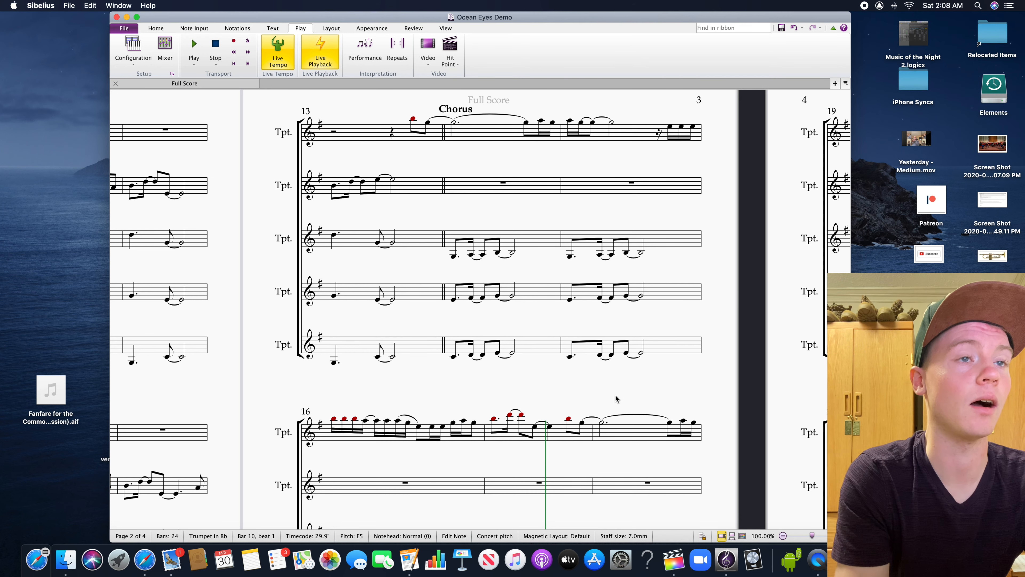
left_click_drag(622, 393, 549, 388)
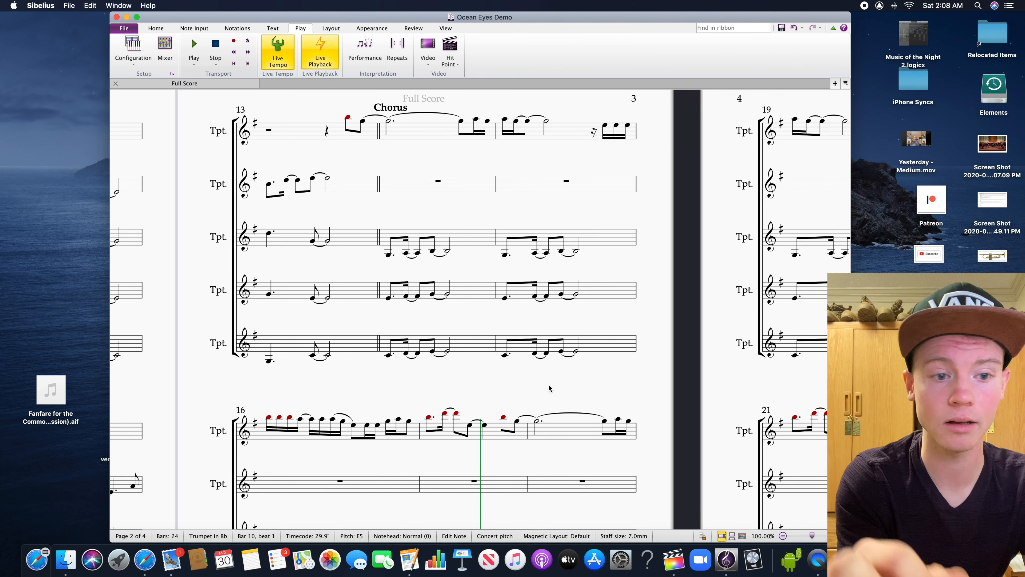
left_click_drag(549, 389, 450, 369)
left_click_drag(552, 371, 444, 343)
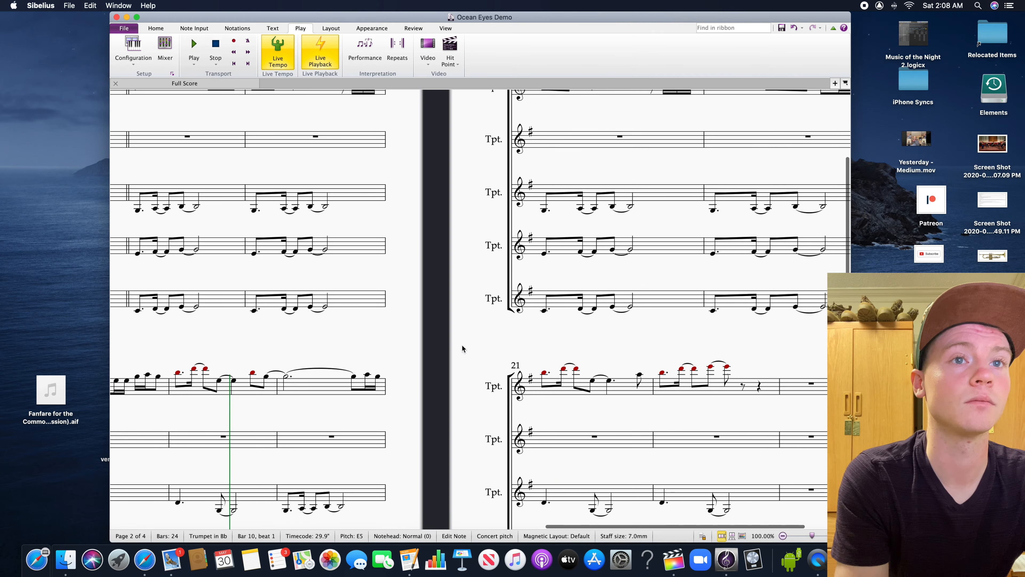
left_click_drag(575, 343, 394, 327)
left_click_drag(522, 320, 442, 297)
left_click(616, 343)
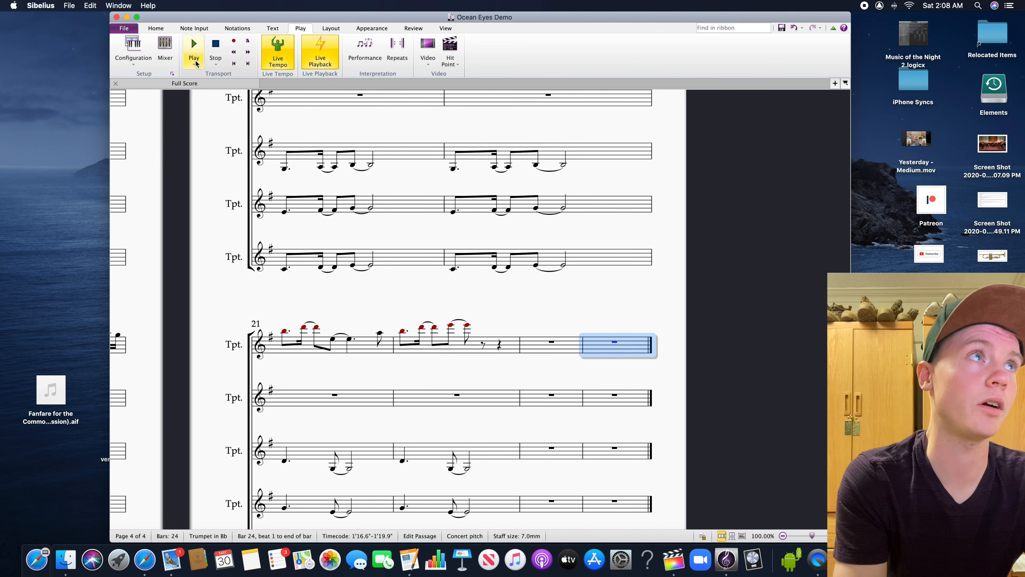
left_click(156, 28)
left_click(296, 48)
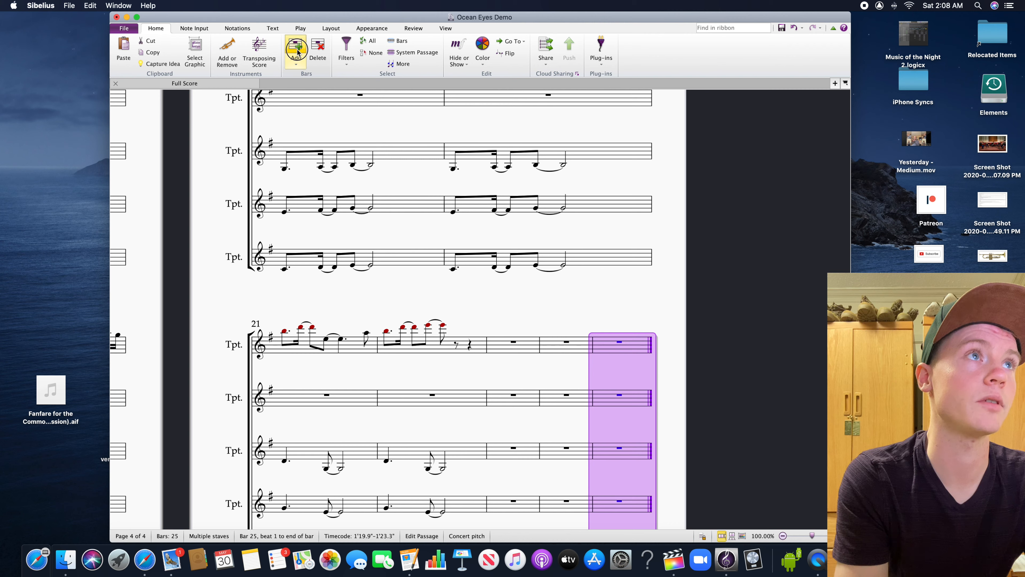
left_click(297, 52)
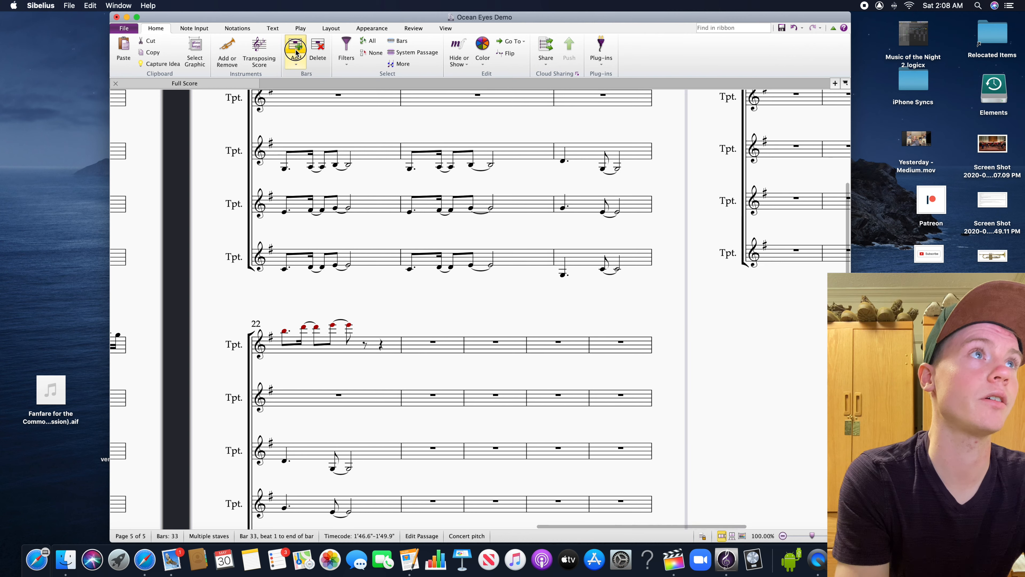
scroll(195, 160, "left", 15)
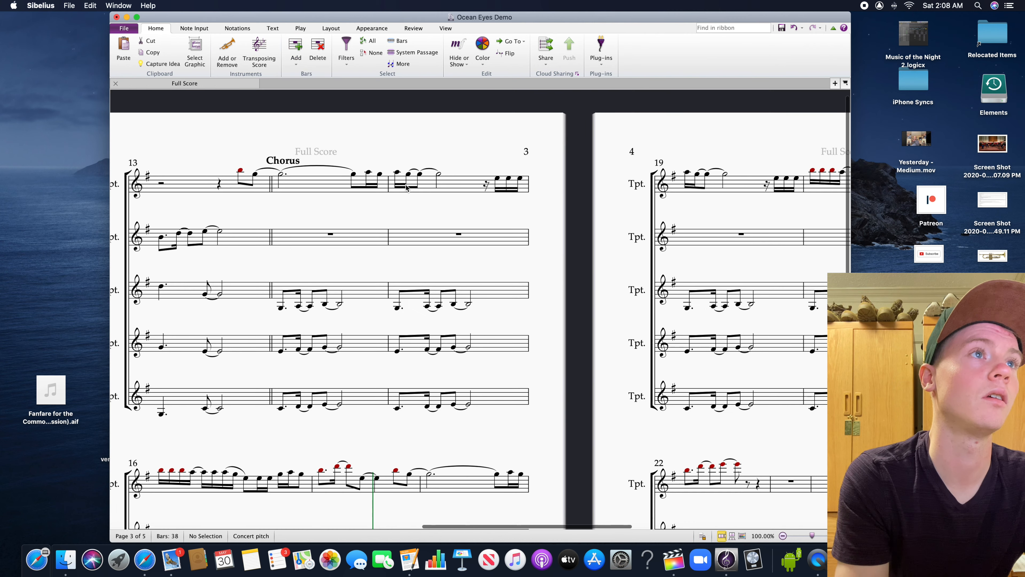
scroll(528, 133, "left", 3)
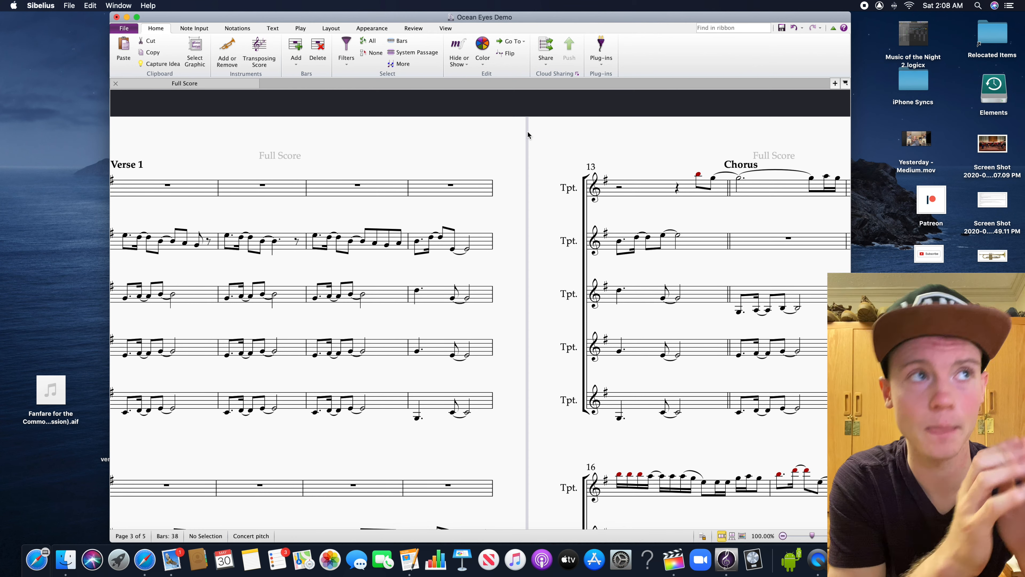
scroll(528, 134, "left", 3)
left_click(242, 238)
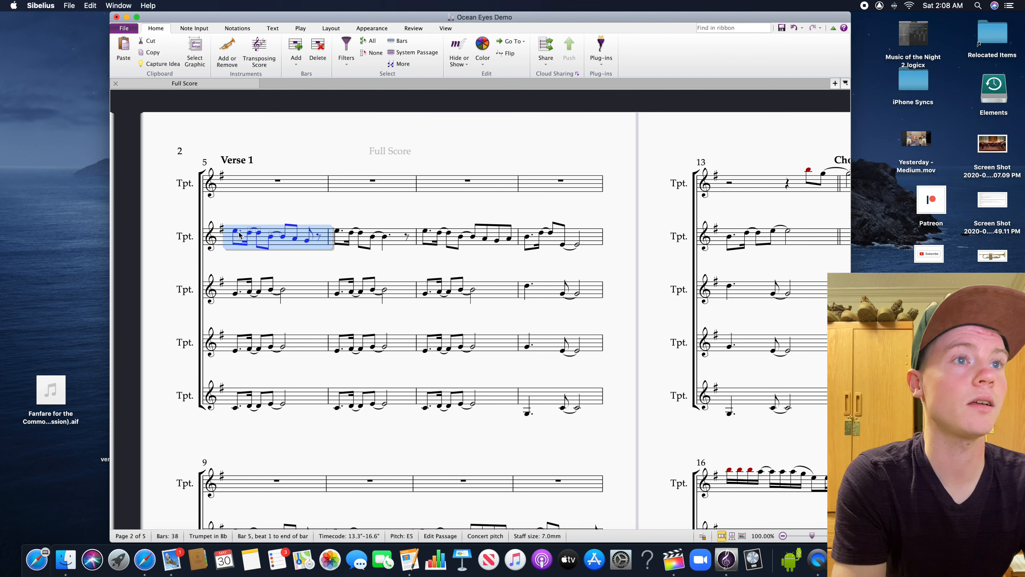
left_click(236, 232)
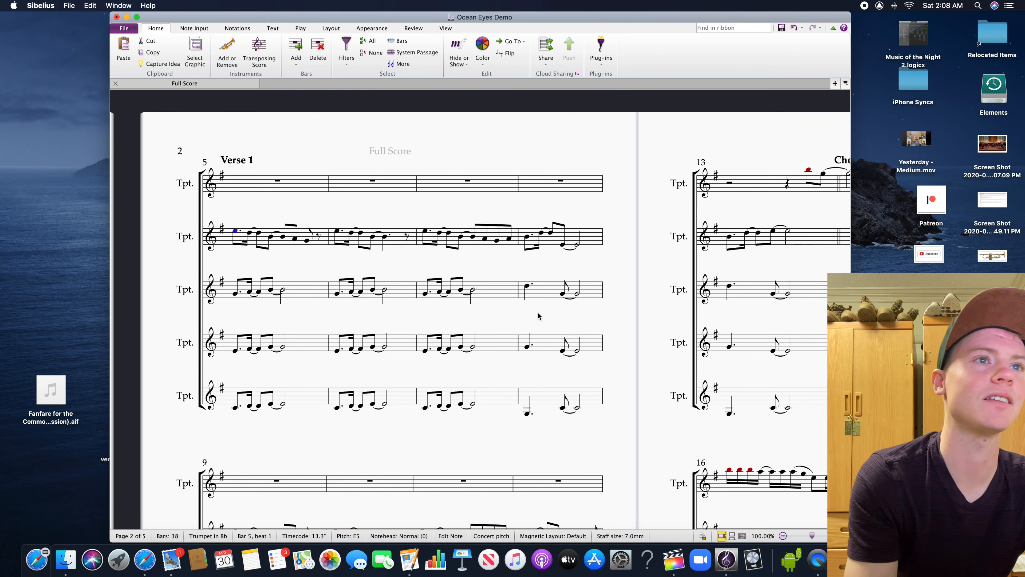
left_click_drag(631, 333, 612, 161)
left_click_drag(605, 304, 278, 378)
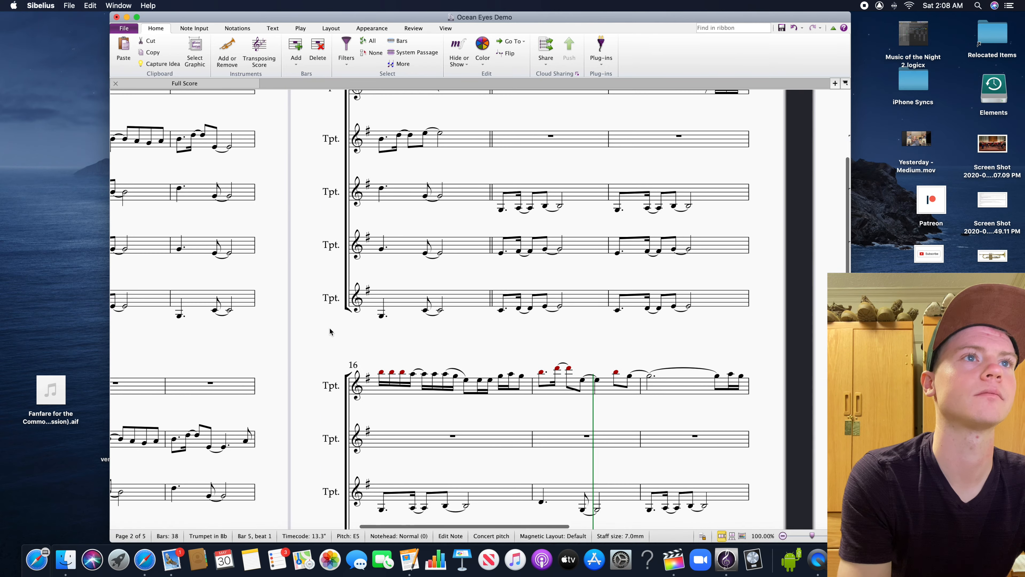
left_click_drag(329, 330, 334, 430)
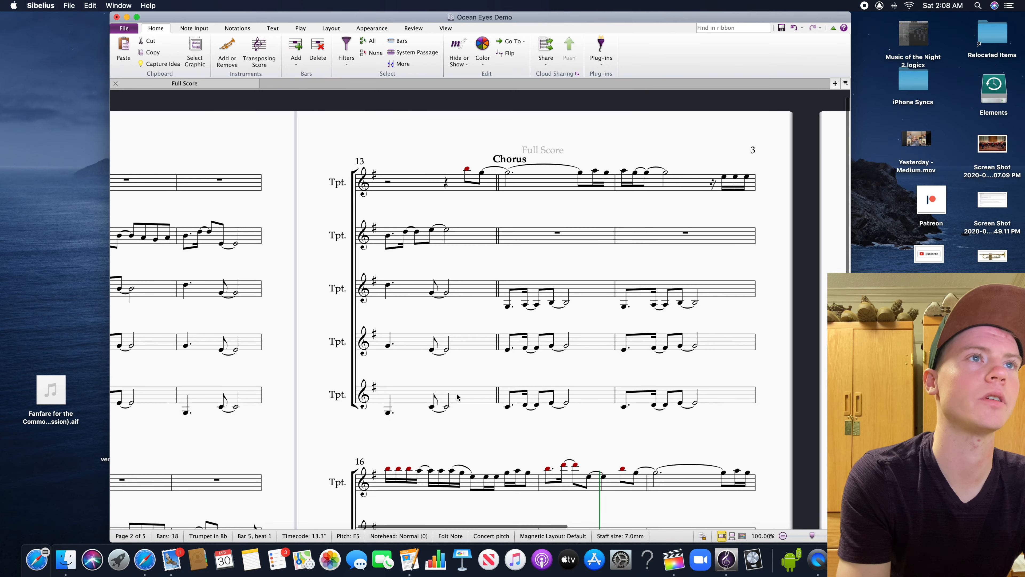
left_click(471, 399, "shift")
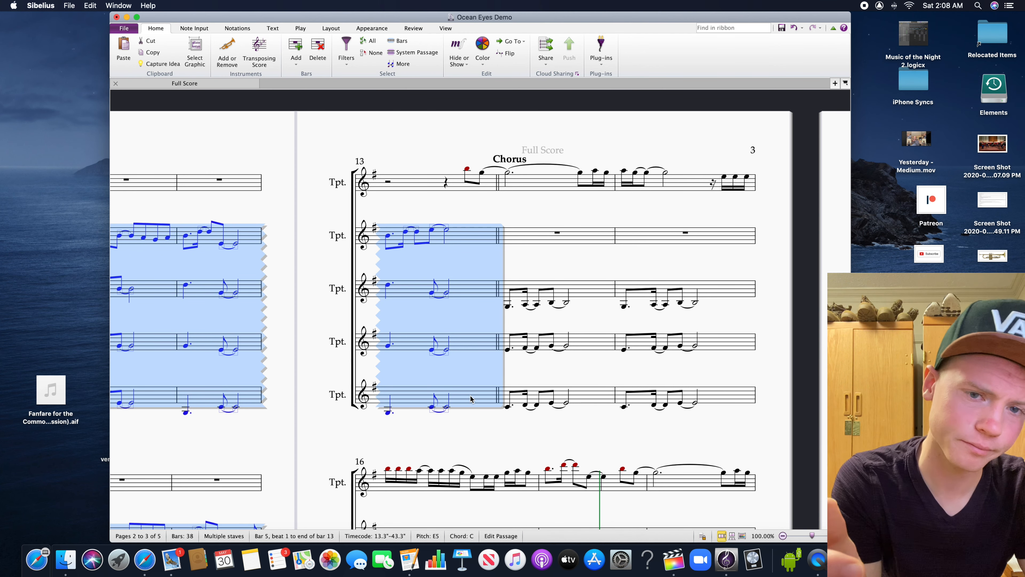
Select bars 5 to 22 in all five trumpet staves and repeat them from bar 23 to bar 40
scroll(288, 160, "left", 10)
left_click(291, 218)
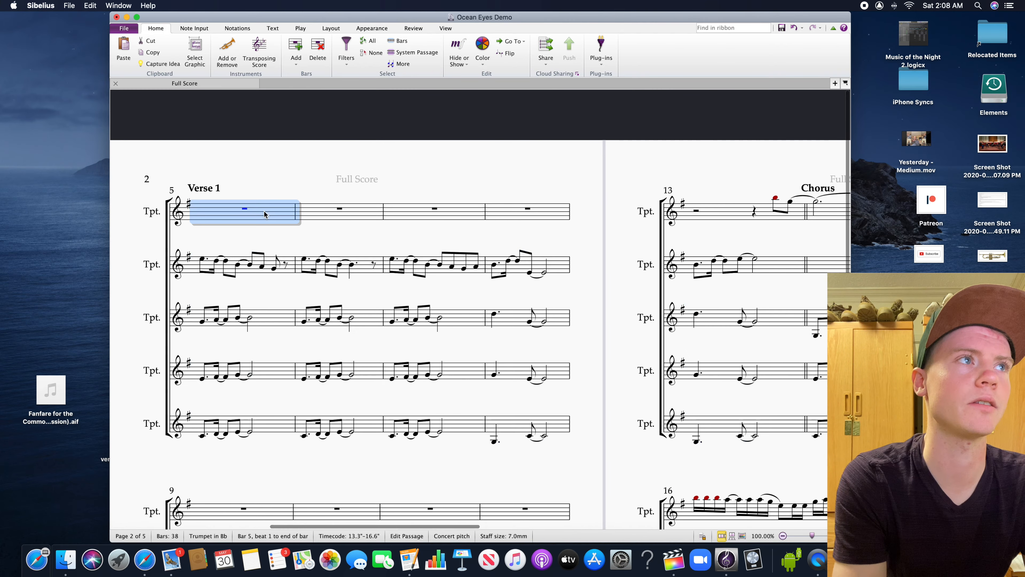
scroll(621, 369, "right", 12)
scroll(666, 402, "down", 5)
scroll(666, 402, "right", 8)
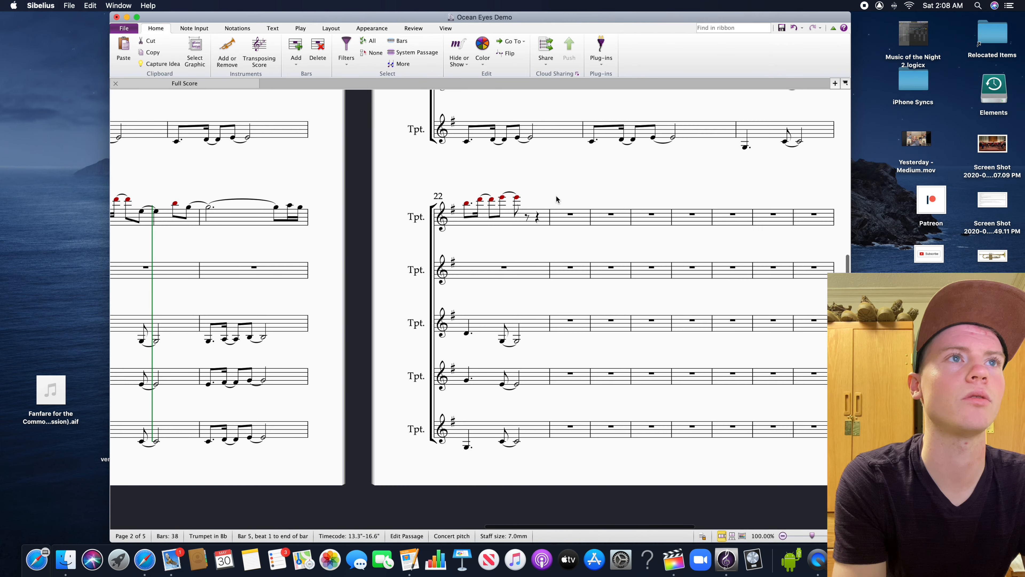
left_click(543, 410, "shift")
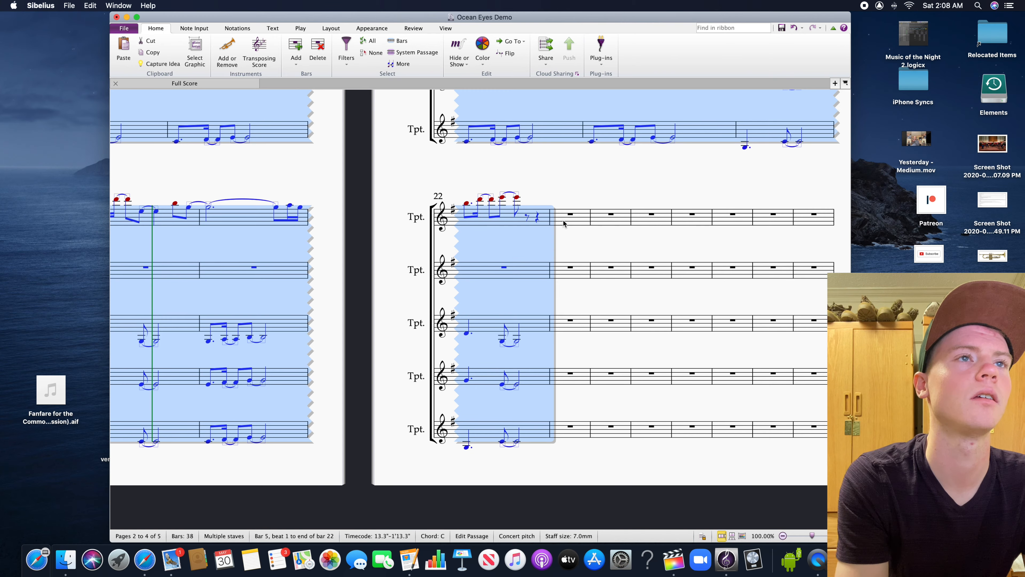
key("r")
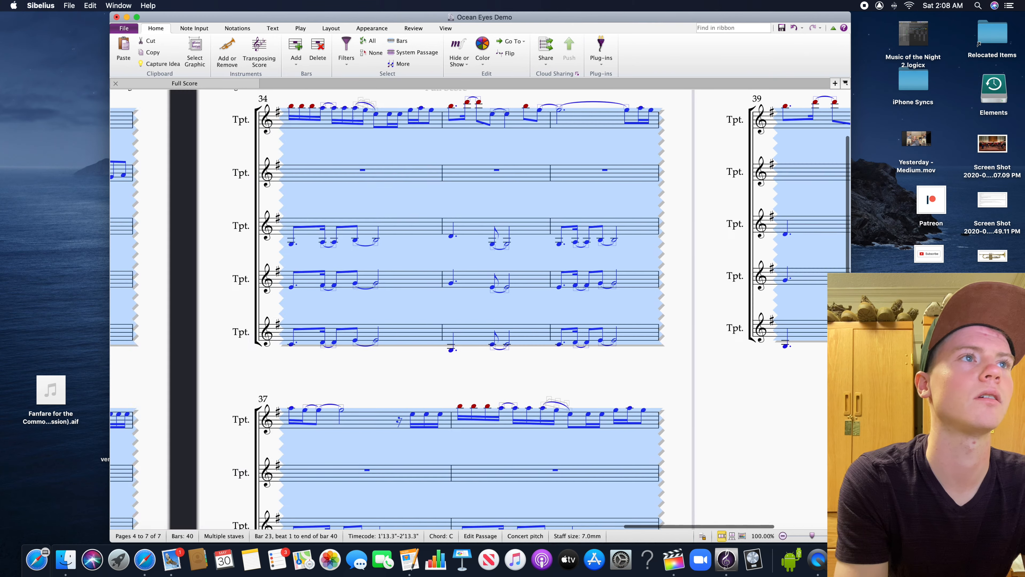
Change the barline at the end of bar 22 to a double barline
left_click_drag(523, 375, 826, 377)
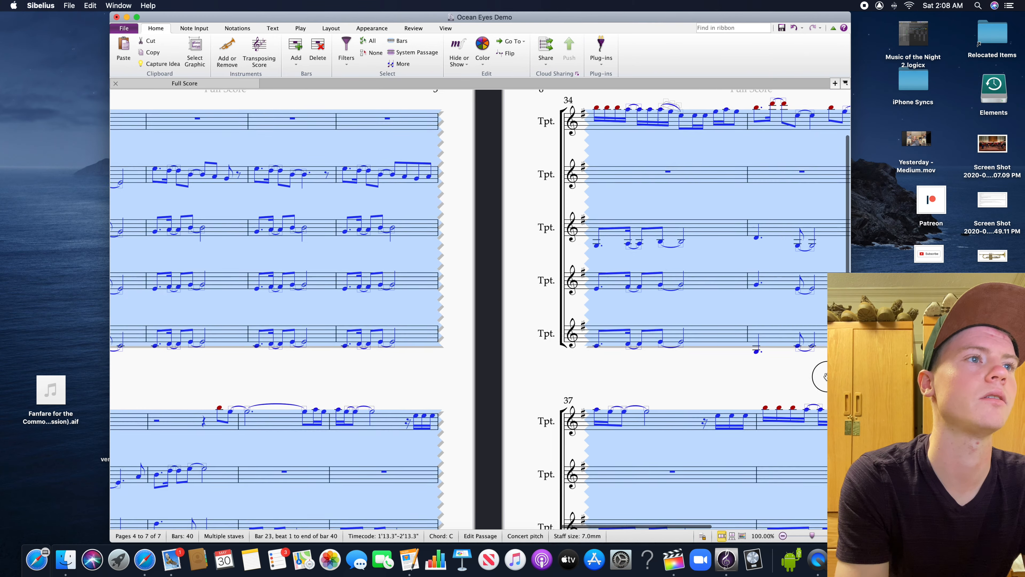
left_click_drag(449, 378, 823, 379)
left_click(498, 381)
left_click_drag(330, 366, 751, 368)
left_click_drag(431, 371, 780, 371)
left_click_drag(648, 389, 266, 324)
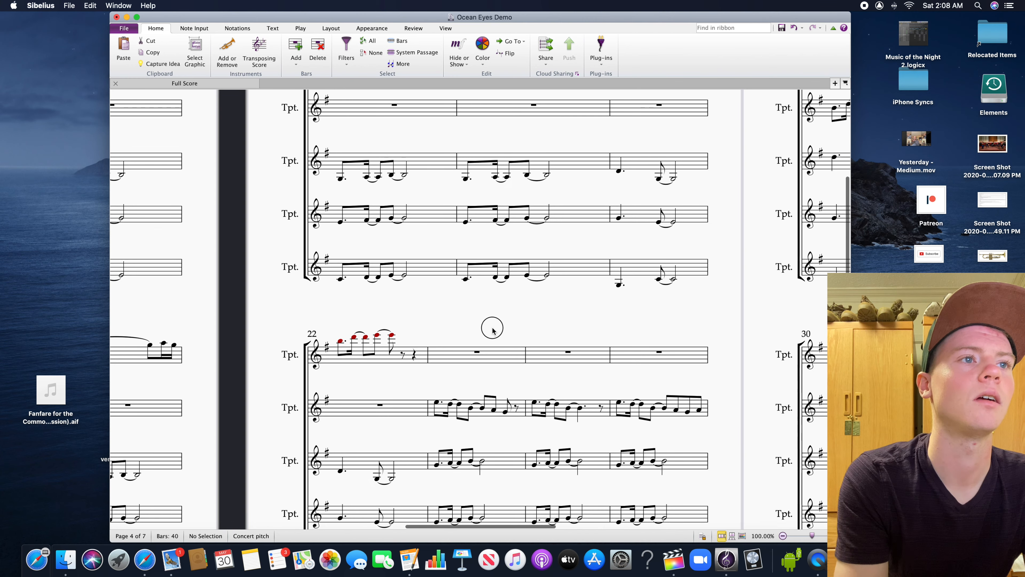
scroll(493, 327, "down", 5)
left_click(412, 321)
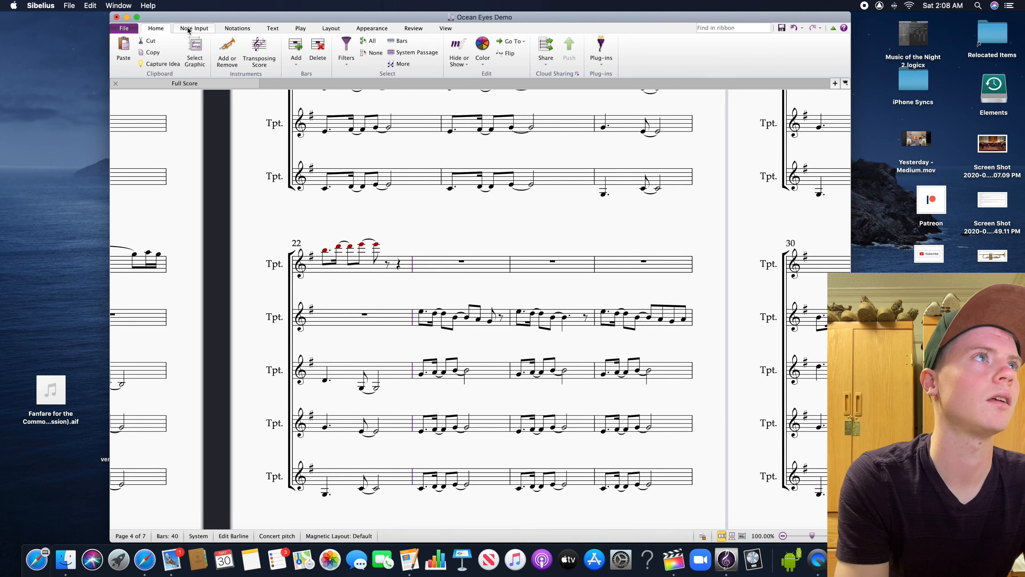
left_click(246, 29)
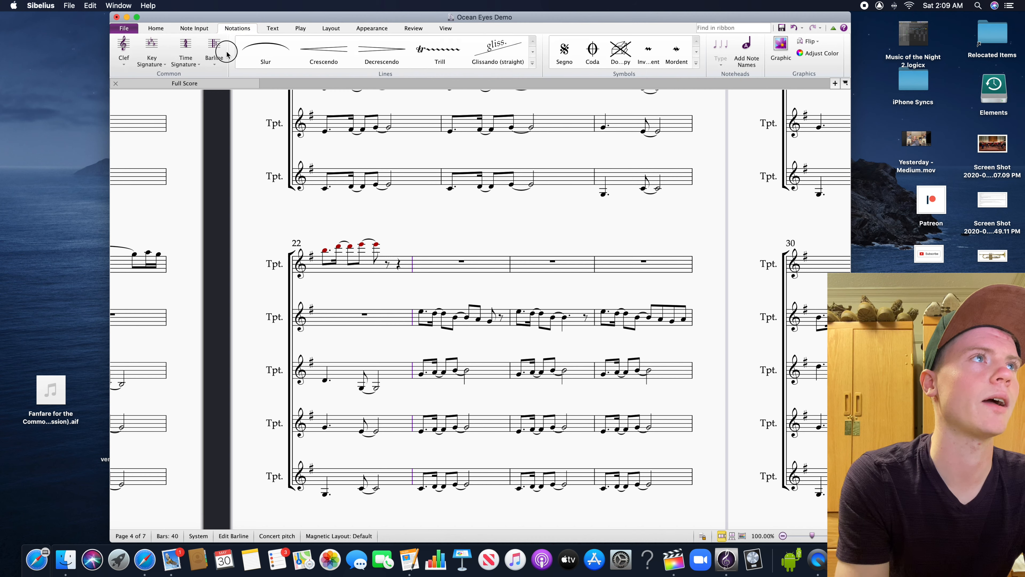
left_click(214, 50)
left_click(303, 86)
left_click(579, 238)
Change the barline at the end of bar 31 to a double barline
scroll(579, 237, "right", 10)
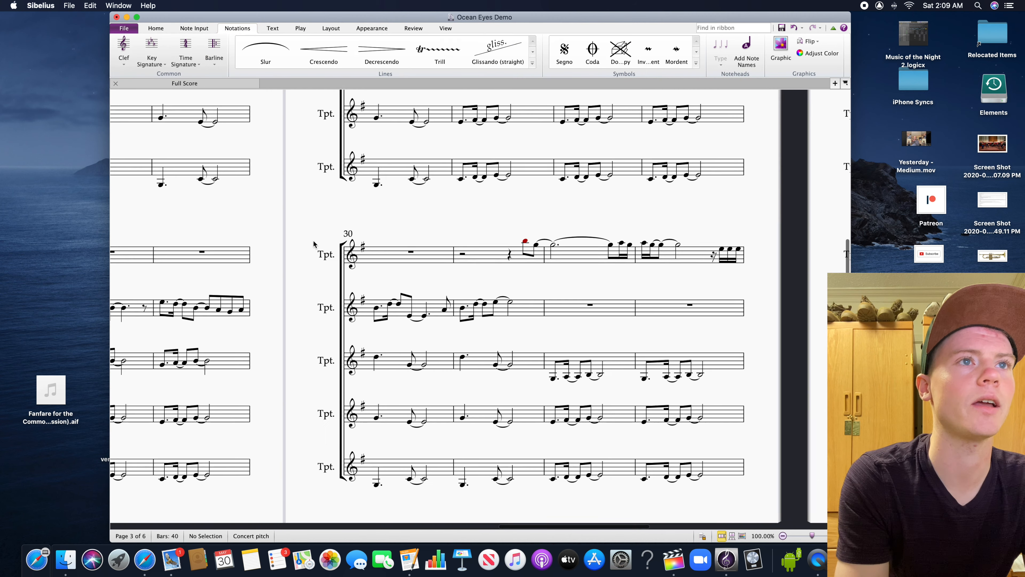
left_click(522, 340)
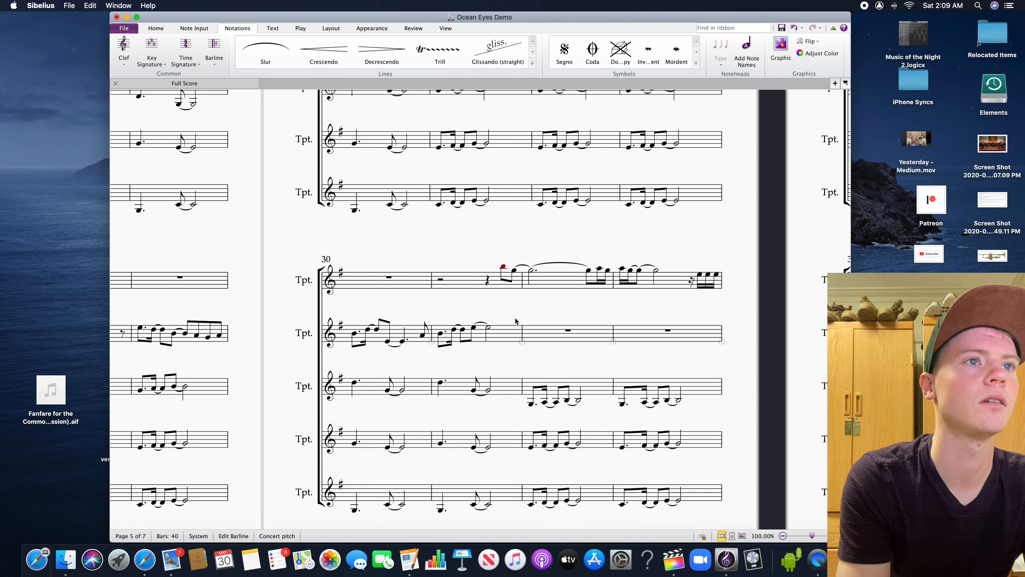
left_click(520, 335)
left_click(523, 339)
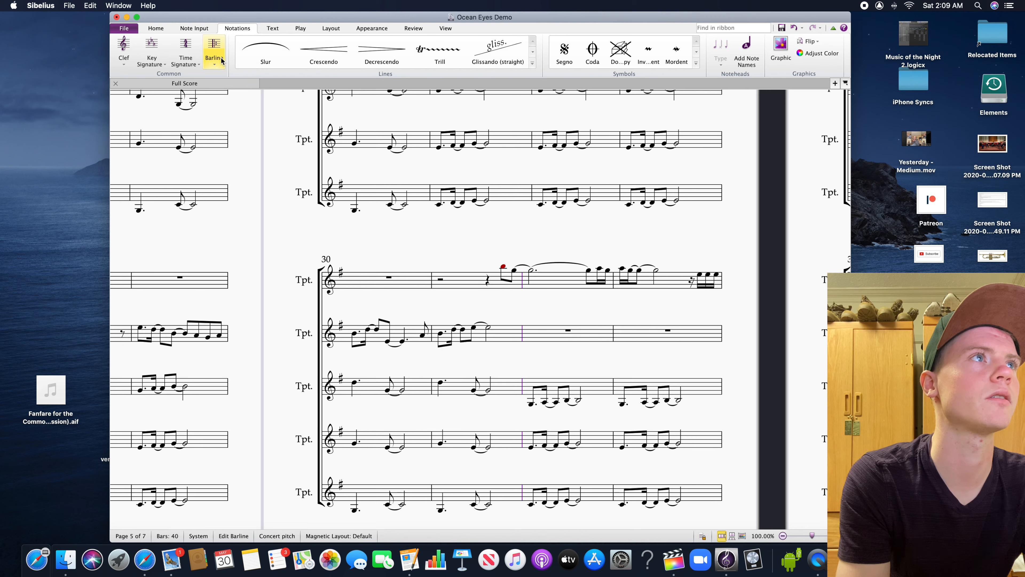
left_click(214, 50)
left_click(302, 86)
key("Escape")
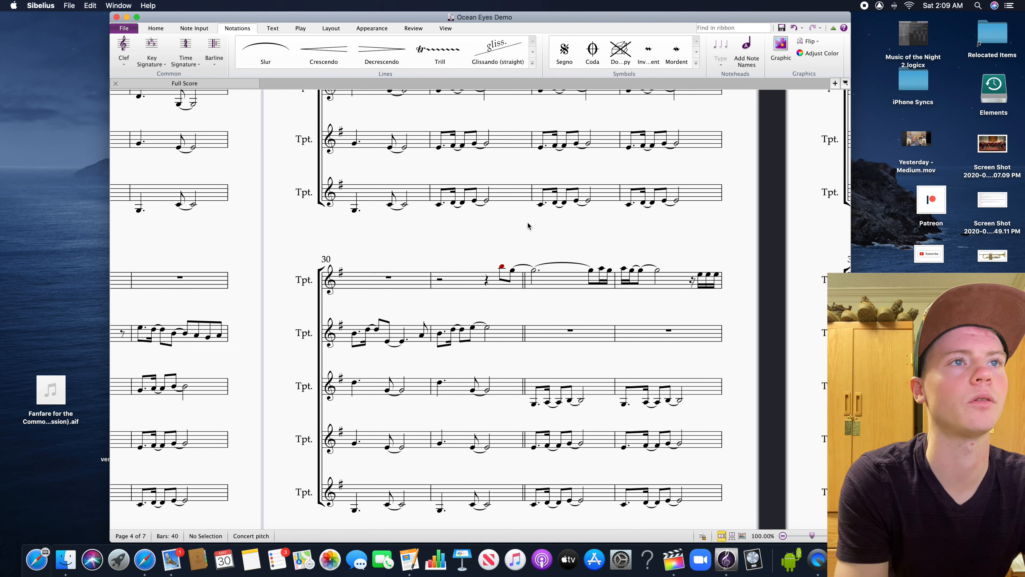
Copy the "Chorus" heading from bar 14 to the start of bar 32
scroll(531, 224, "left", 10)
left_click_drag(245, 116, 653, 312)
left_click(183, 207)
scroll(601, 185, "right", 14)
scroll(601, 184, "down", 4)
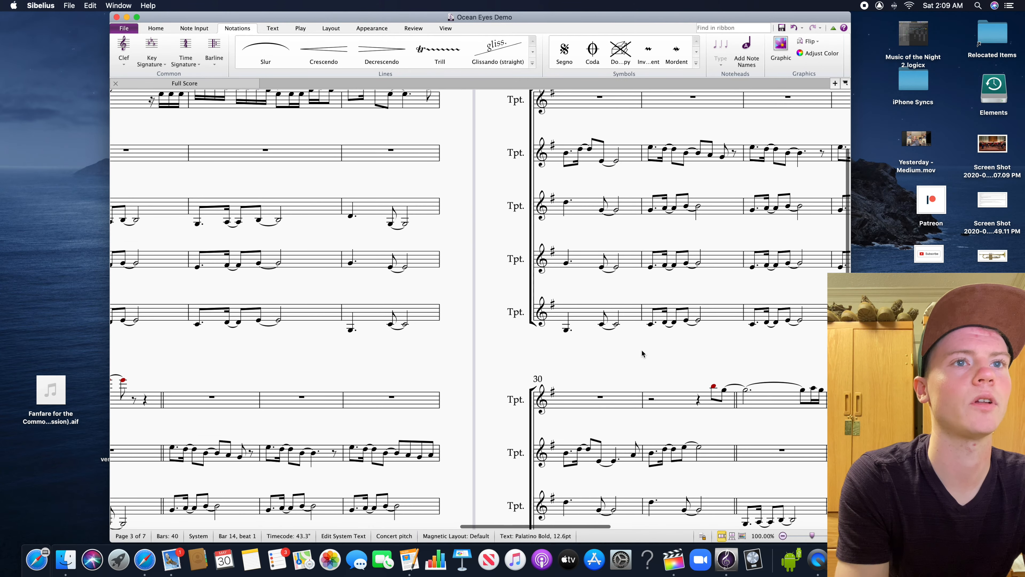
left_click(621, 351, "alt")
Copy the verse heading from bar 5 to the start of bar 23 and change it to "Verse 2"
left_click_drag(212, 290, 543, 314)
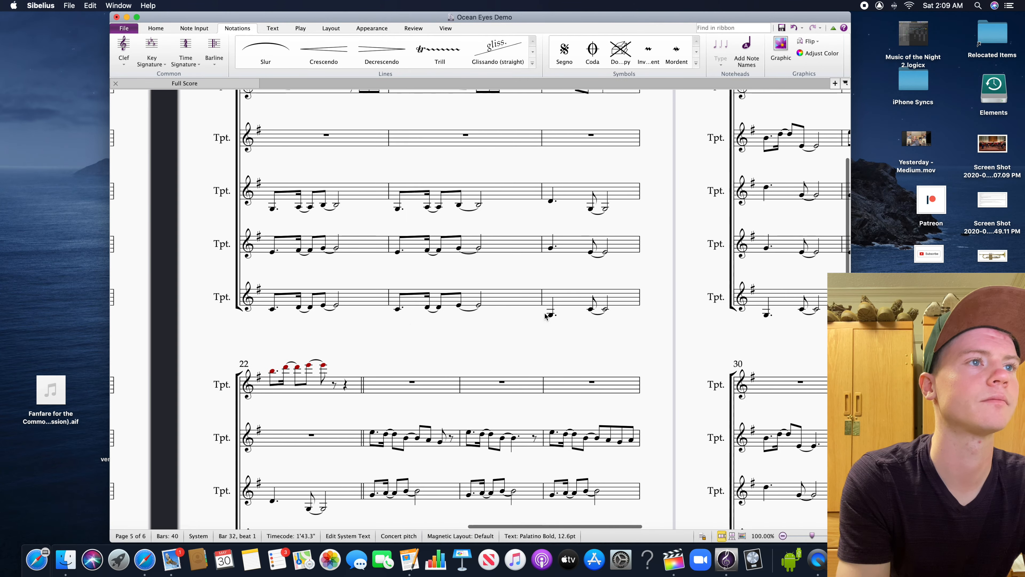
left_click_drag(355, 330, 781, 419)
left_click_drag(204, 149, 596, 121)
left_click_drag(315, 122, 117, 97)
key("Escape")
left_click(386, 122)
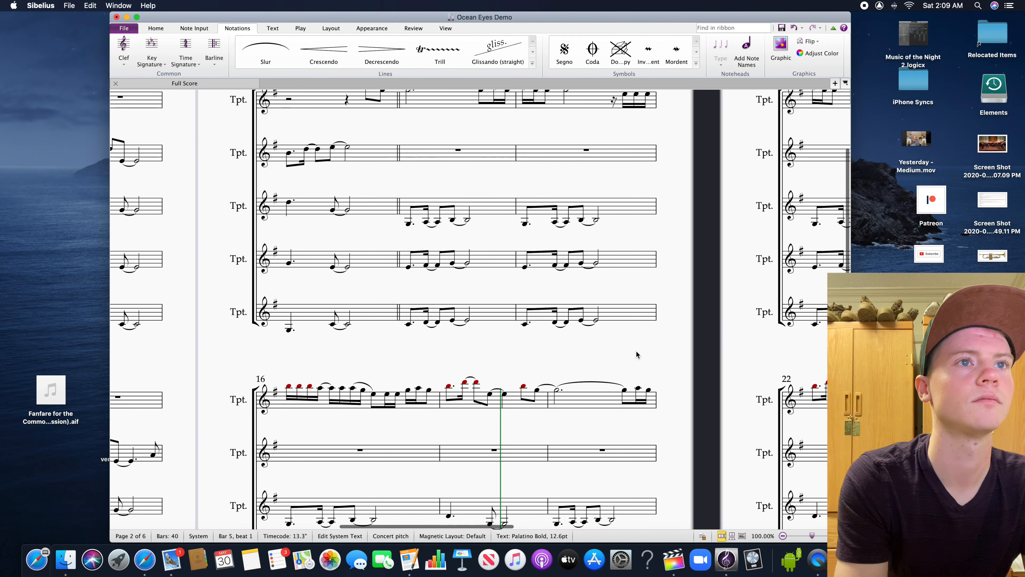
left_click_drag(639, 356, 373, 322)
left_click(522, 360)
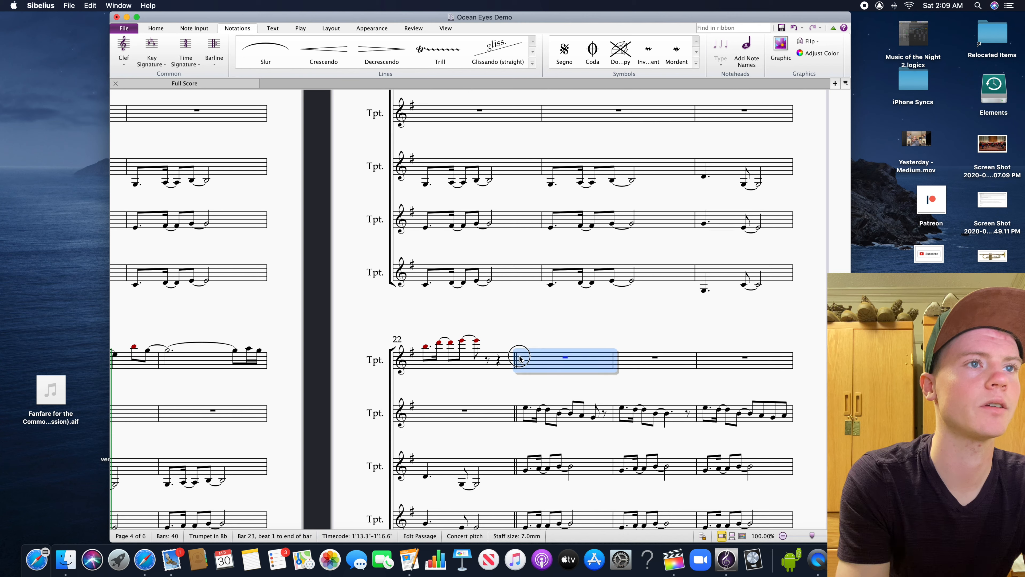
key("super+v")
double_click(541, 340)
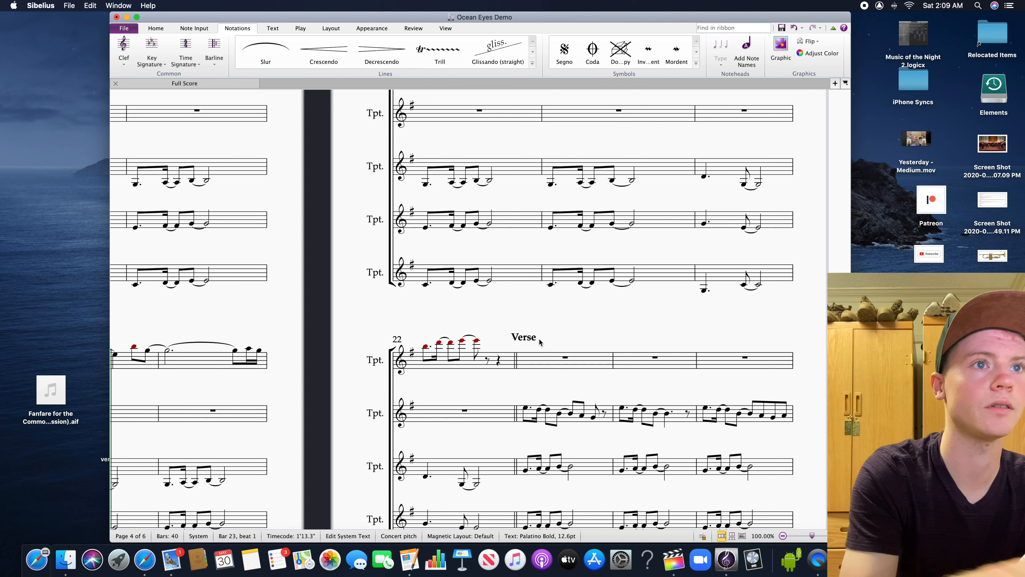
type("2")
Add 12 empty bars at the end of the score, extending it to 52 bars
left_click_drag(588, 336, 209, 346)
left_click_drag(500, 348, 202, 332)
left_click_drag(464, 343, 164, 386)
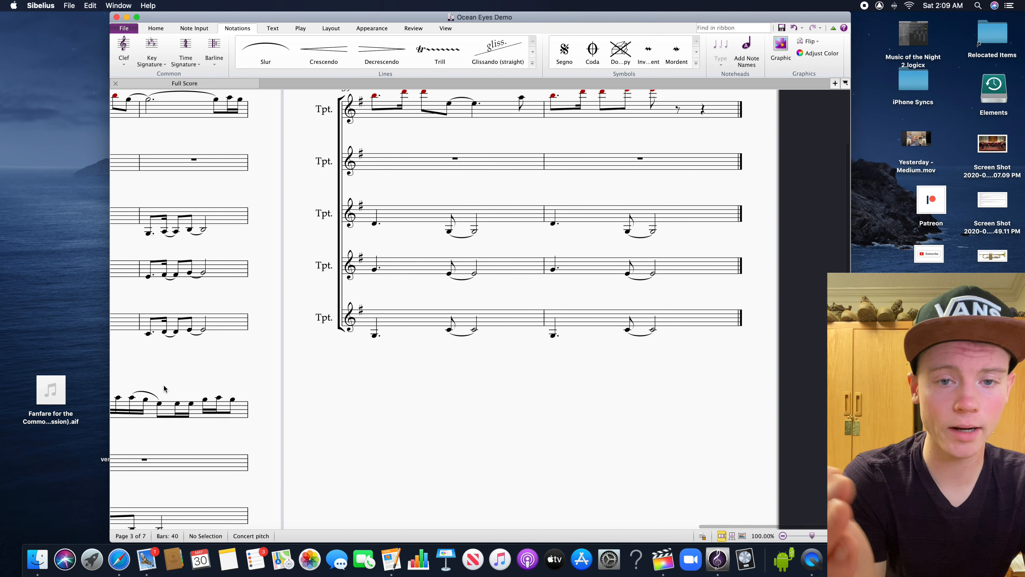
left_click_drag(506, 420, 421, 471)
left_click(644, 159)
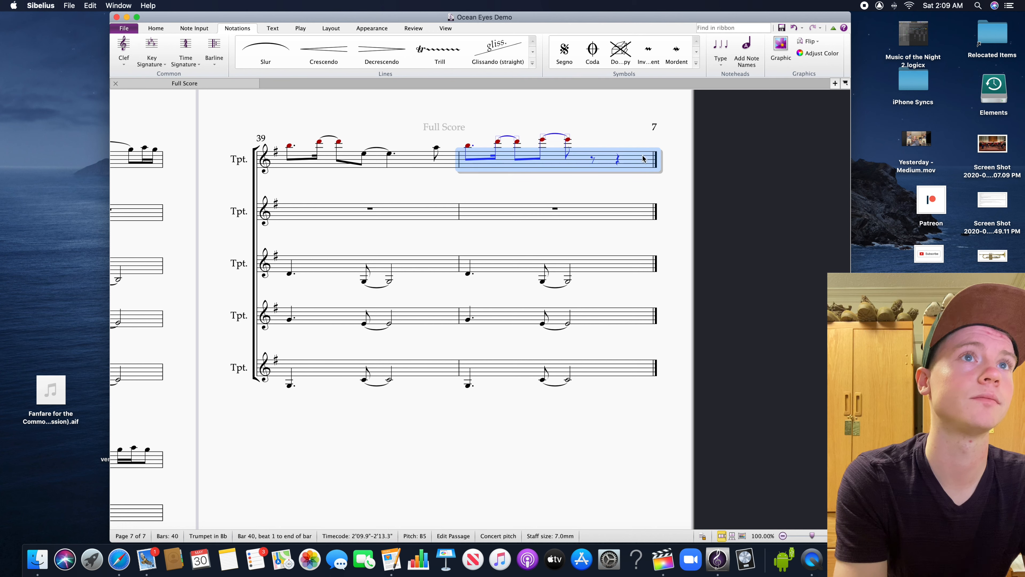
left_click(169, 29)
left_click(296, 48)
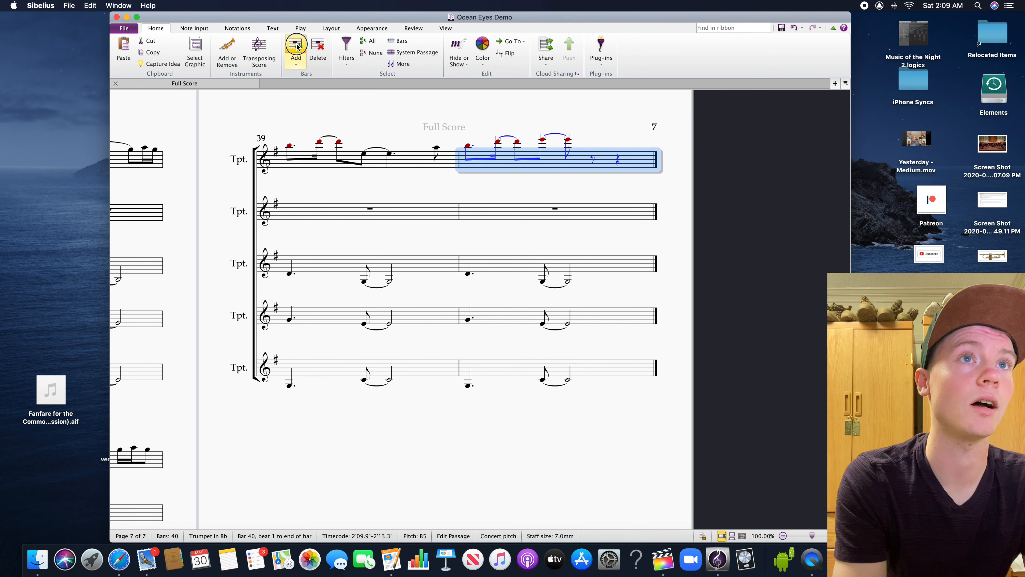
left_click(296, 47)
left_click(296, 47)
left_click(295, 48)
left_click(296, 47)
left_click(296, 47)
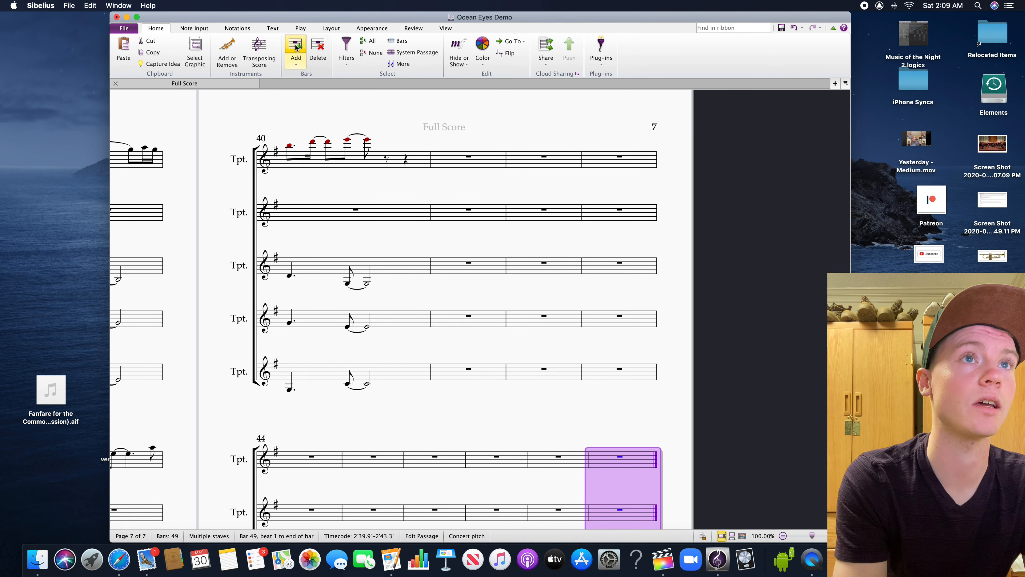
left_click(296, 47)
left_click(296, 47)
left_click(296, 47)
left_click(296, 47)
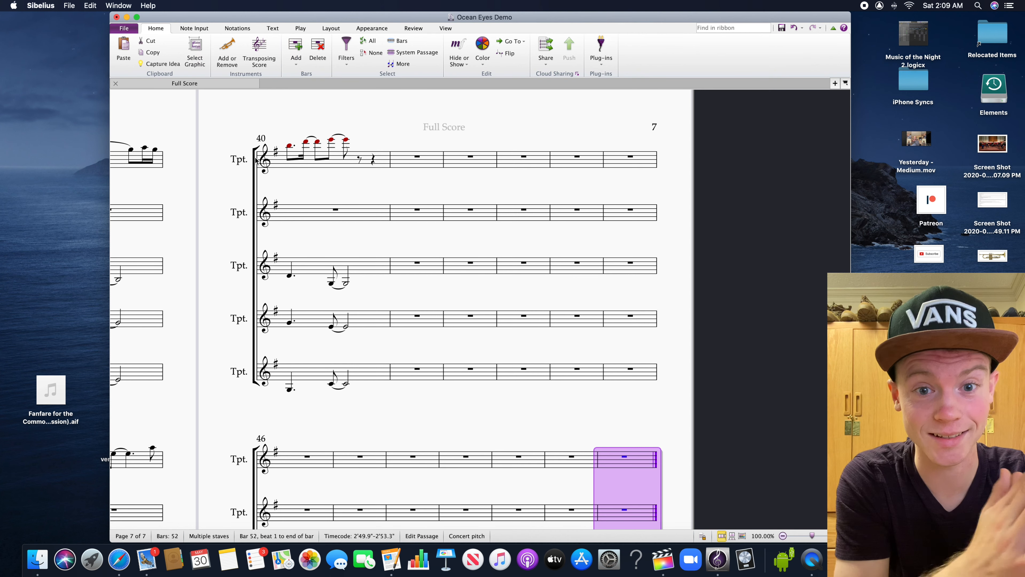
left_click(411, 409)
left_click_drag(360, 413, 385, 412)
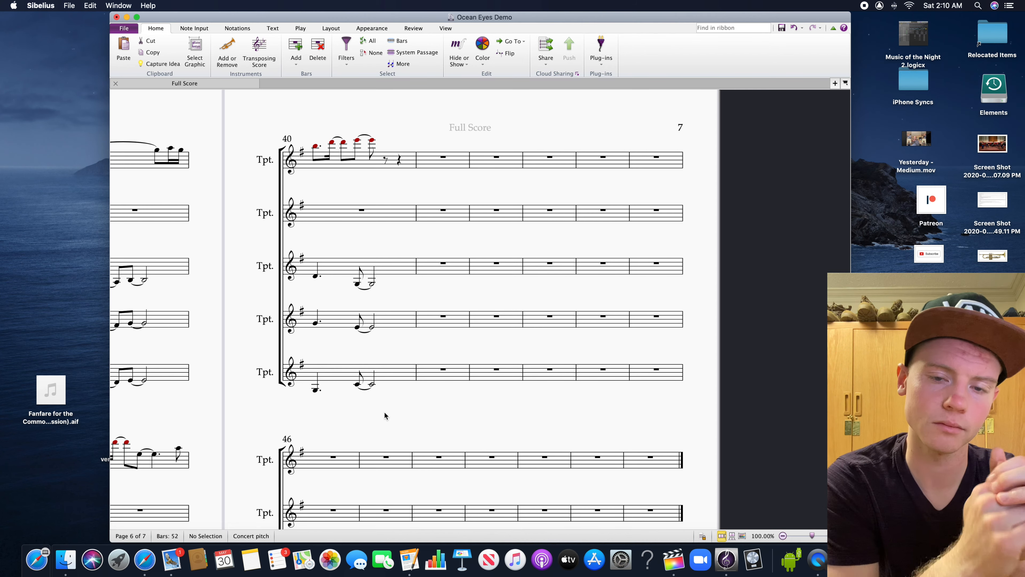
Copy the third, fourth and fifth trumpets' verse accompaniment from bar 23 to bar 31
scroll(366, 423, "left", 10)
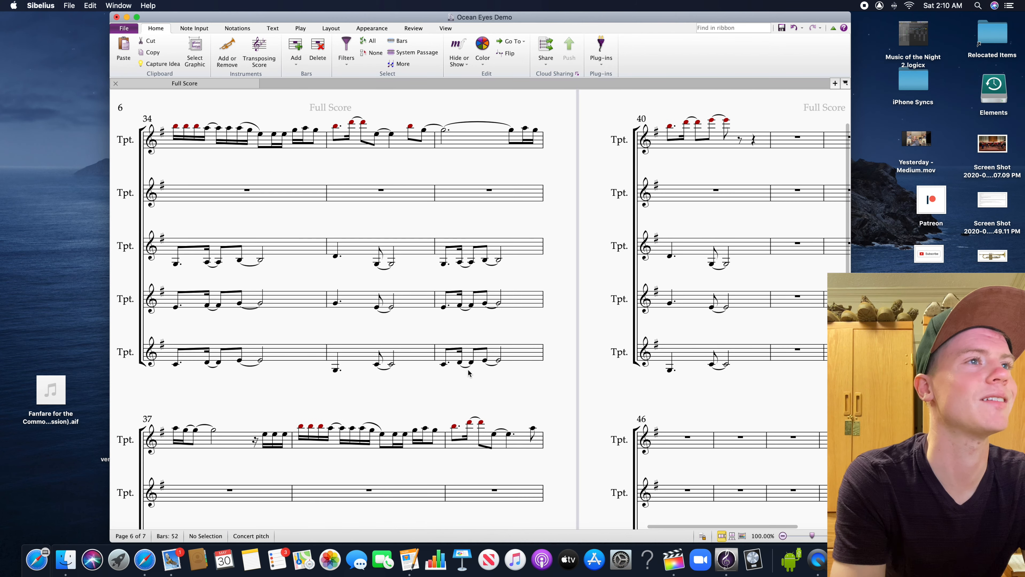
scroll(725, 361, "left", 10)
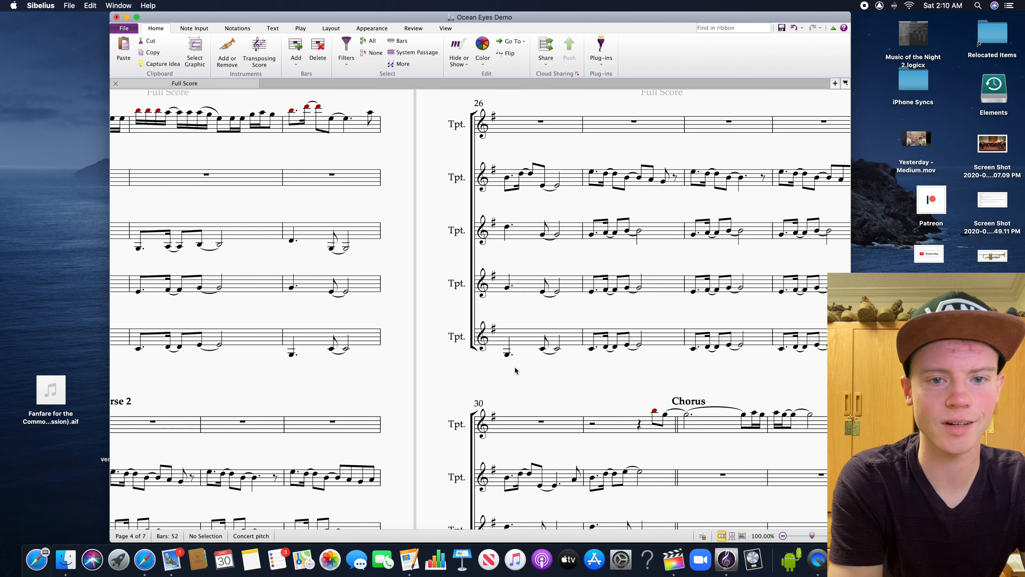
left_click_drag(475, 376, 624, 371)
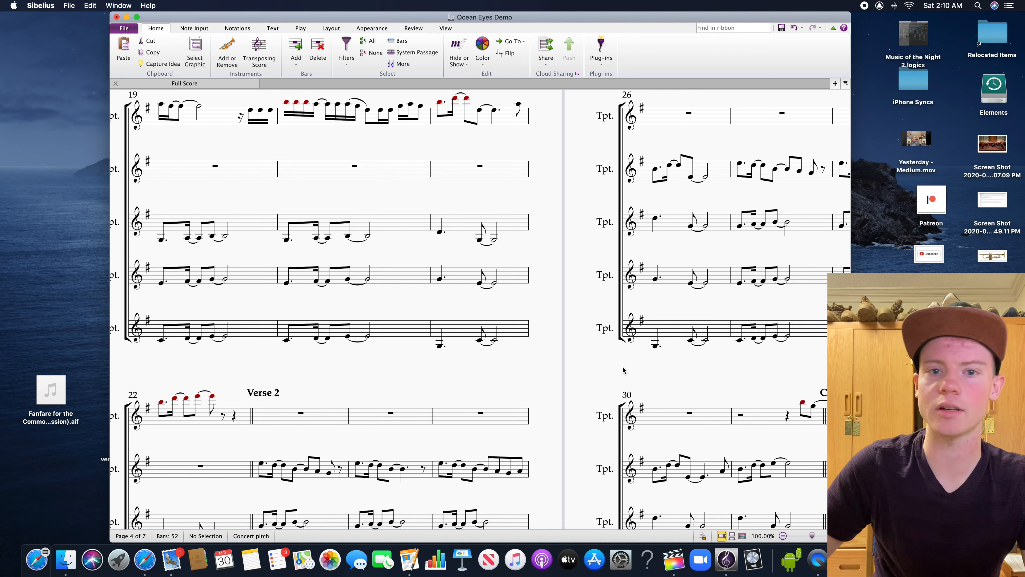
scroll(377, 373, "left", 10)
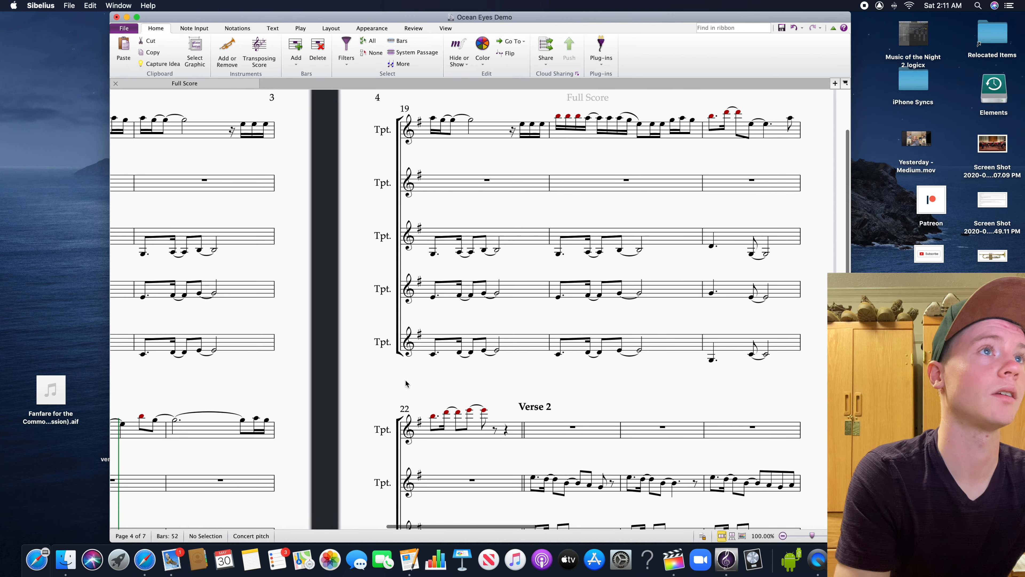
left_click_drag(580, 395, 468, 280)
left_click(480, 421)
left_click_drag(698, 402, 543, 317)
left_click_drag(597, 354, 343, 407)
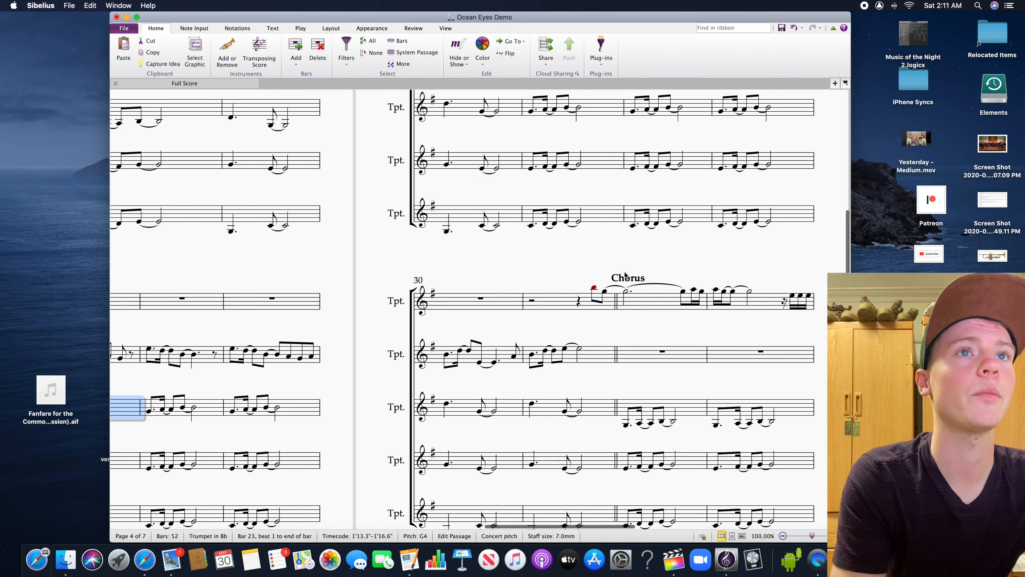
left_click_drag(554, 265, 450, 298)
left_click_drag(513, 244, 562, 128)
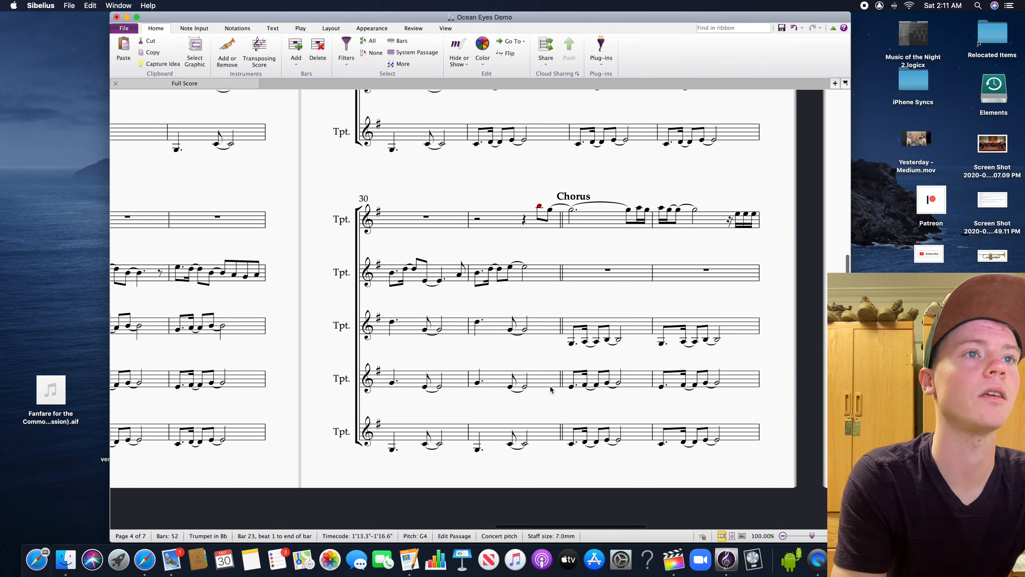
left_click(534, 439, "shift")
scroll(746, 263, "right", 10)
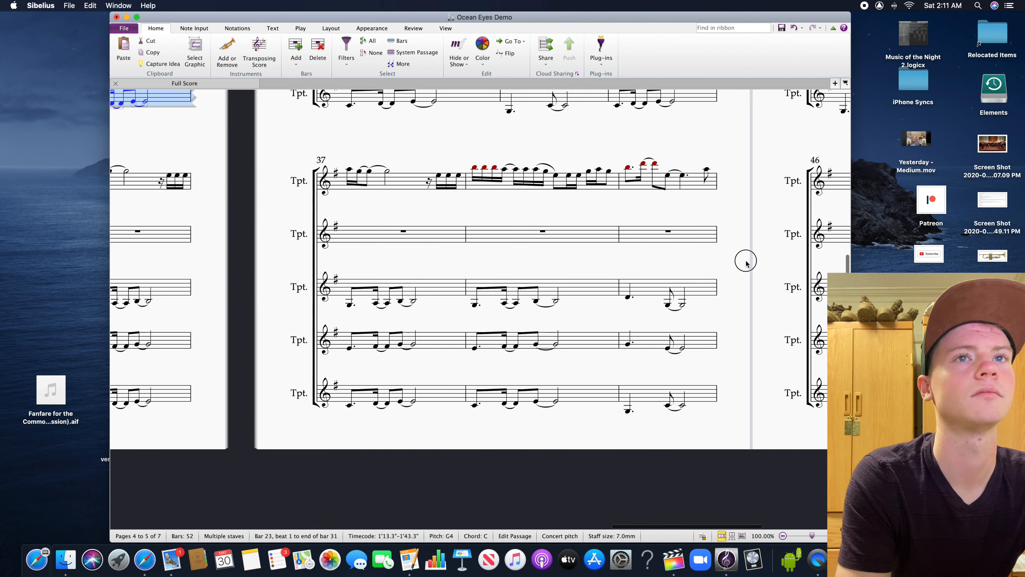
Change the barline at the end of bar 40 to a double barline
left_click_drag(746, 264, 500, 254)
left_click_drag(460, 286, 571, 480)
left_click_drag(542, 346, 545, 466)
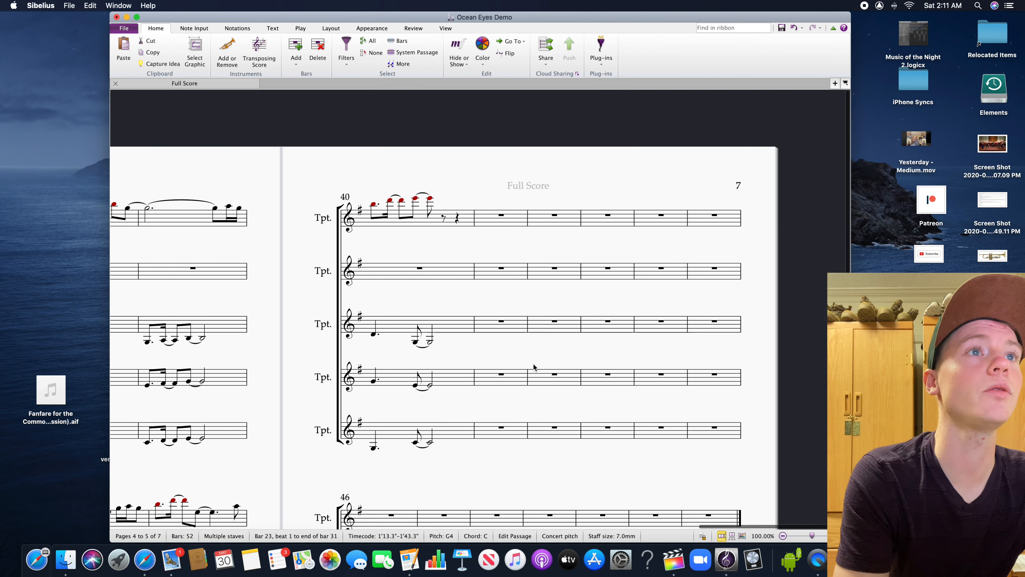
left_click(469, 220)
left_click(474, 223)
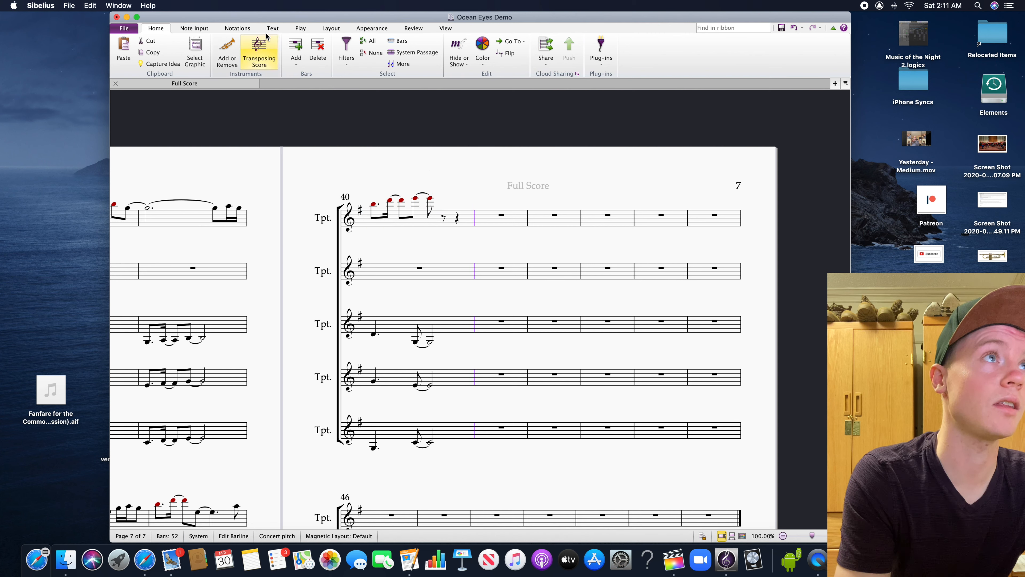
left_click(237, 28)
left_click(214, 51)
left_click(297, 81)
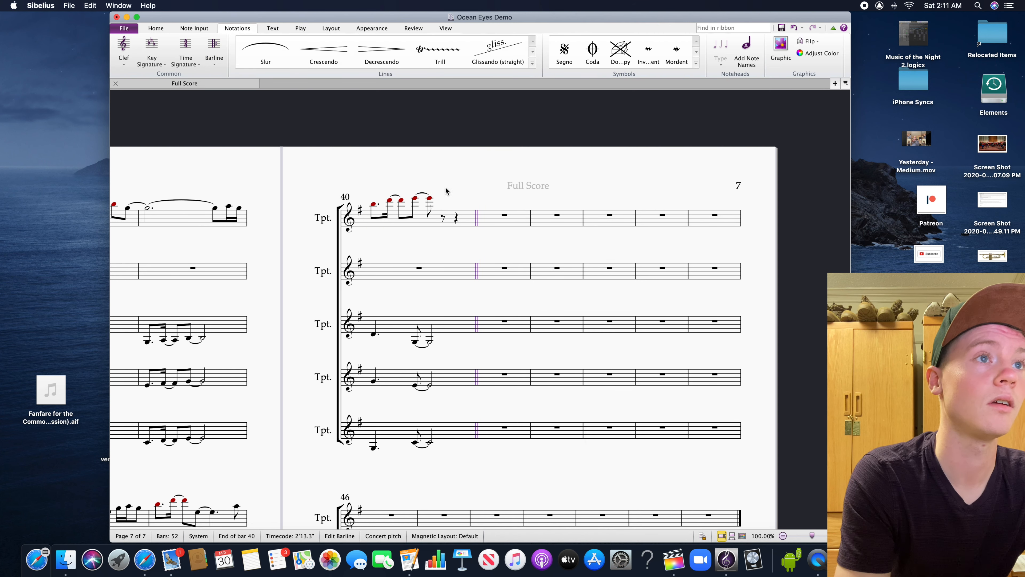
Paste the copied verse accompaniment into the third, fourth and fifth trumpets from bar 41
left_click(483, 332)
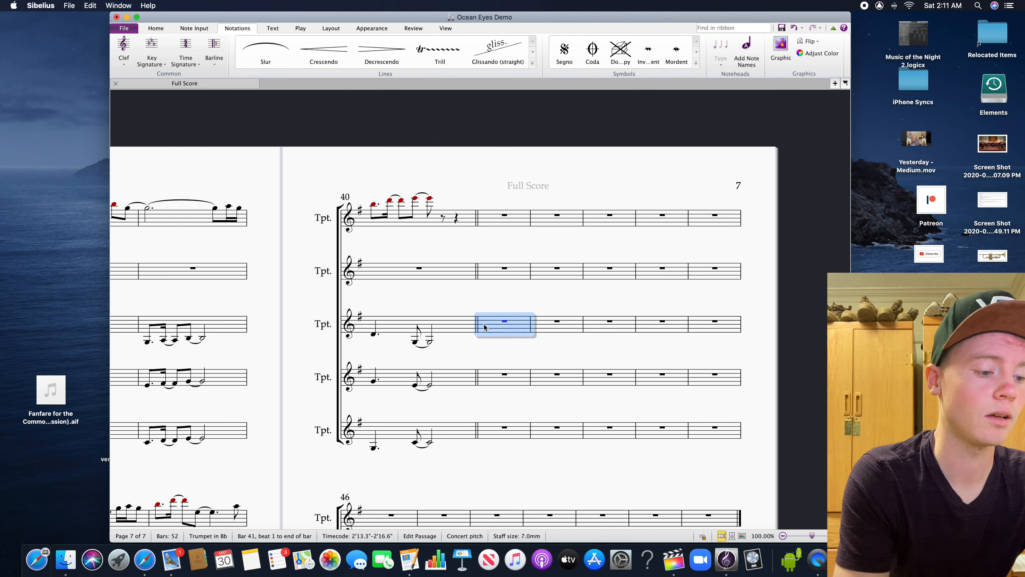
key("super+v")
left_click_drag(551, 399, 580, 329)
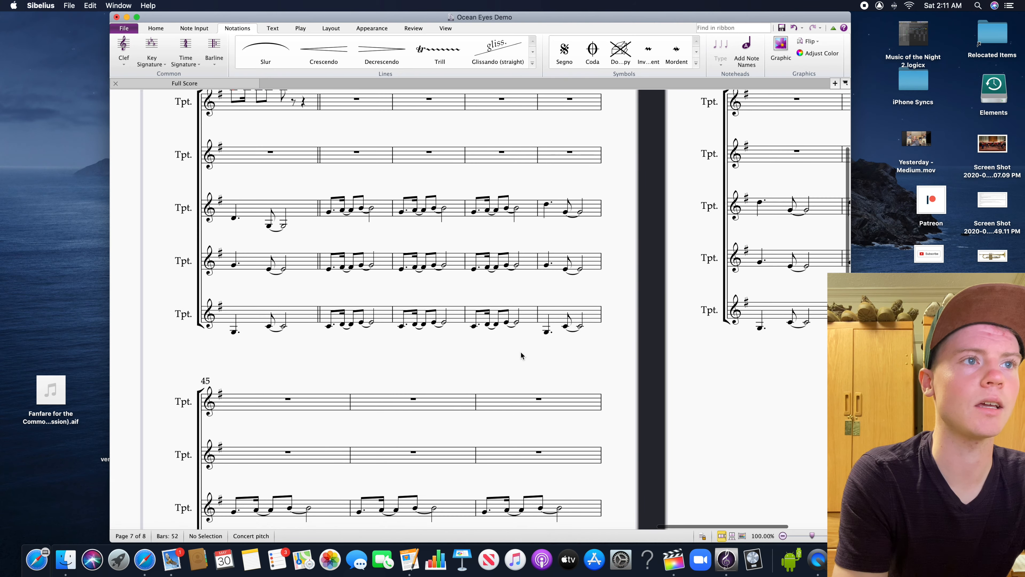
left_click_drag(520, 352, 516, 345)
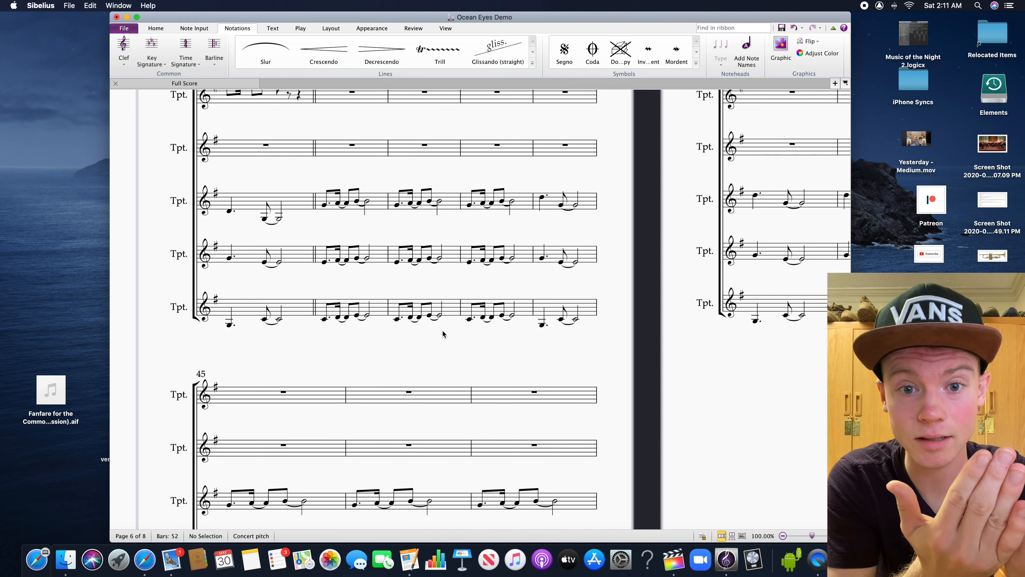
Copy the second trumpet's four-bar intro melody from bars 1 to 4
left_click_drag(346, 355, 526, 231)
left_click_drag(434, 253, 662, 245)
left_click_drag(542, 244, 259, 340)
left_click_drag(588, 333, 328, 383)
left_click_drag(572, 350, 534, 407)
left_click_drag(595, 401, 850, 393)
left_click_drag(422, 408, 741, 408)
left_click_drag(384, 404, 703, 404)
left_click_drag(307, 413, 605, 397)
left_click_drag(418, 391, 545, 326)
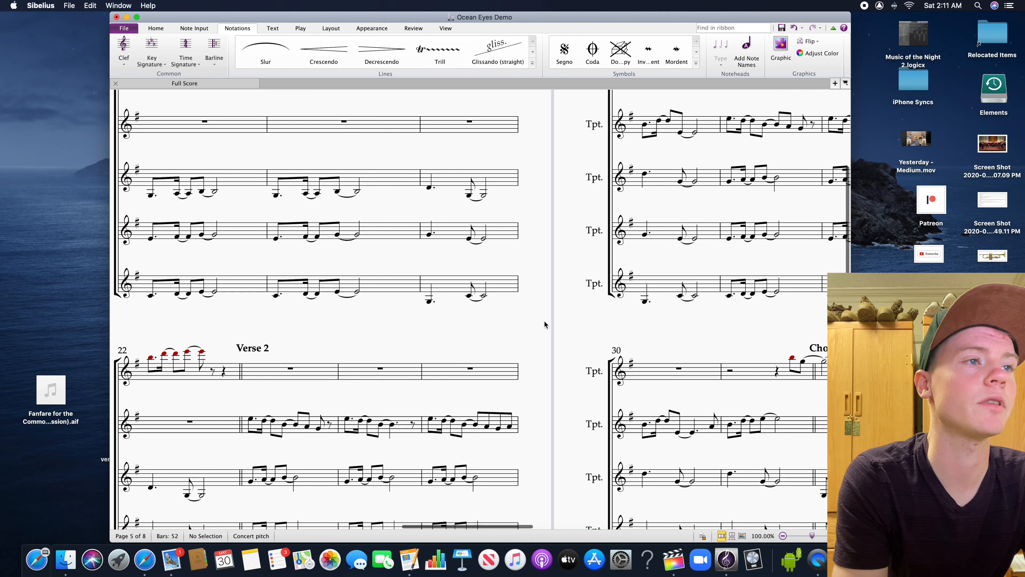
left_click_drag(453, 333, 559, 310)
left_click(416, 404)
left_click_drag(639, 327, 794, 351)
left_click(350, 388)
left_click_drag(352, 388, 163, 527)
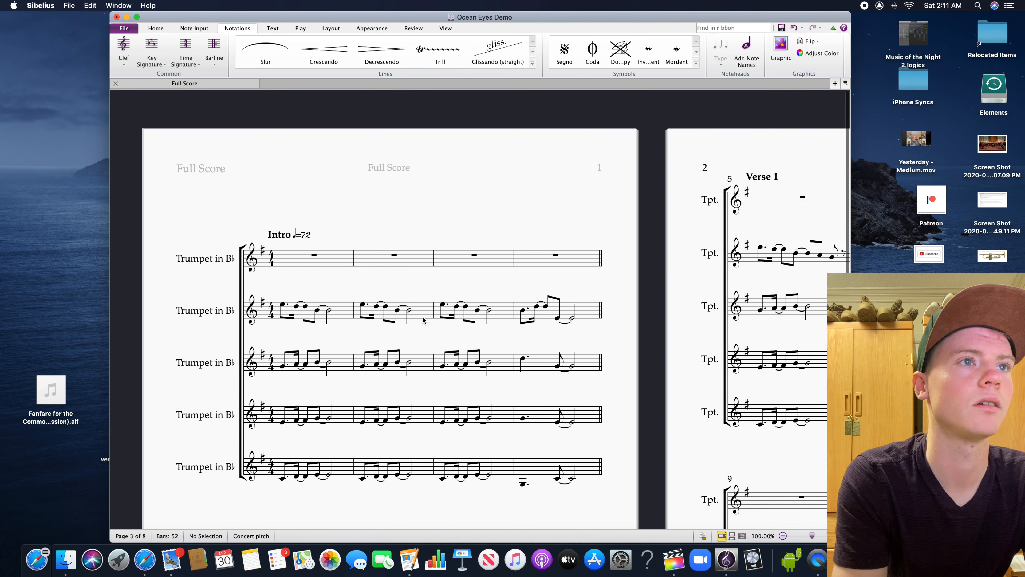
left_click(349, 319)
left_click(586, 316, "shift")
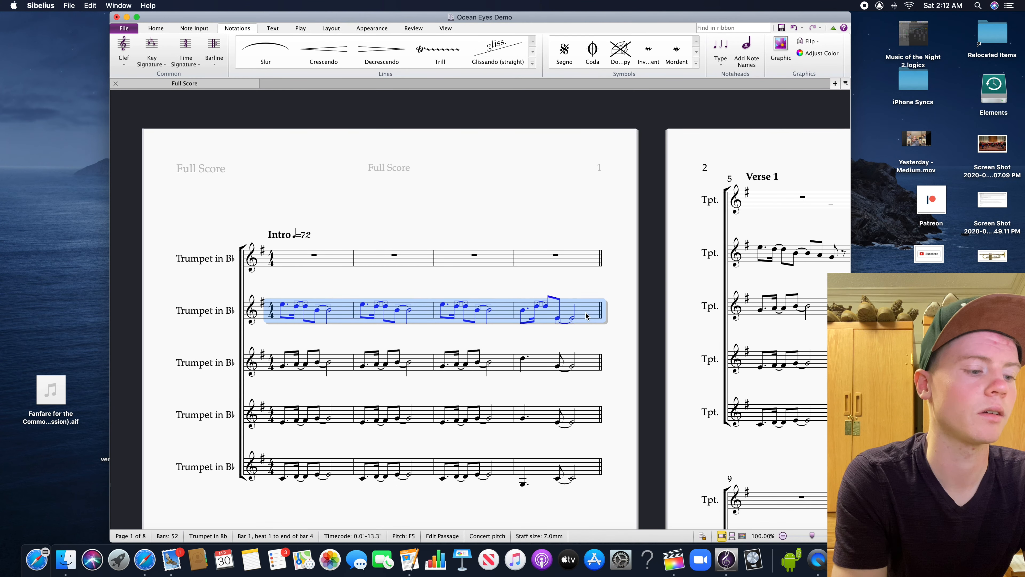
left_click(589, 355)
left_click(578, 309)
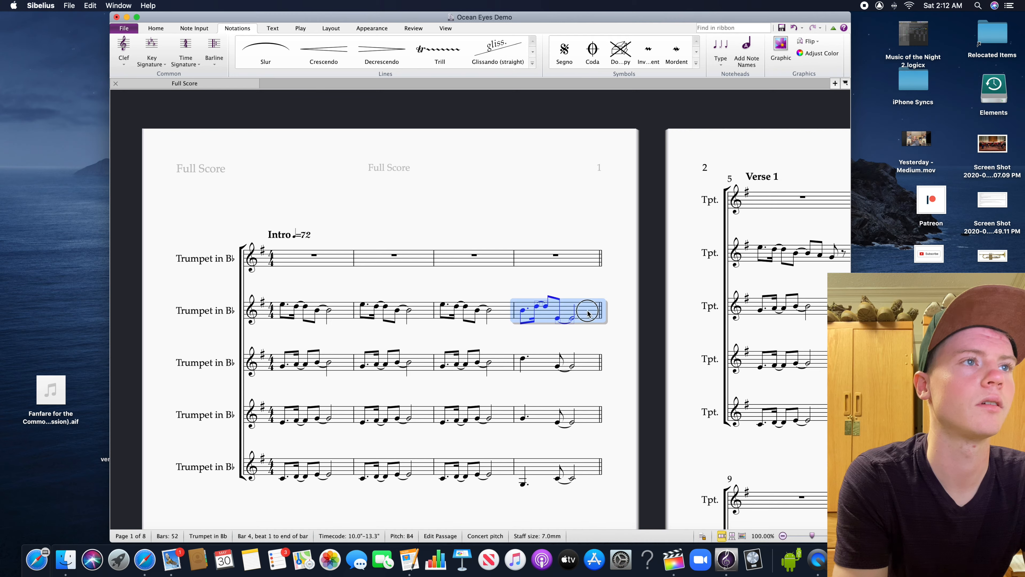
left_click(350, 314, "shift")
left_click_drag(675, 401, 558, 351)
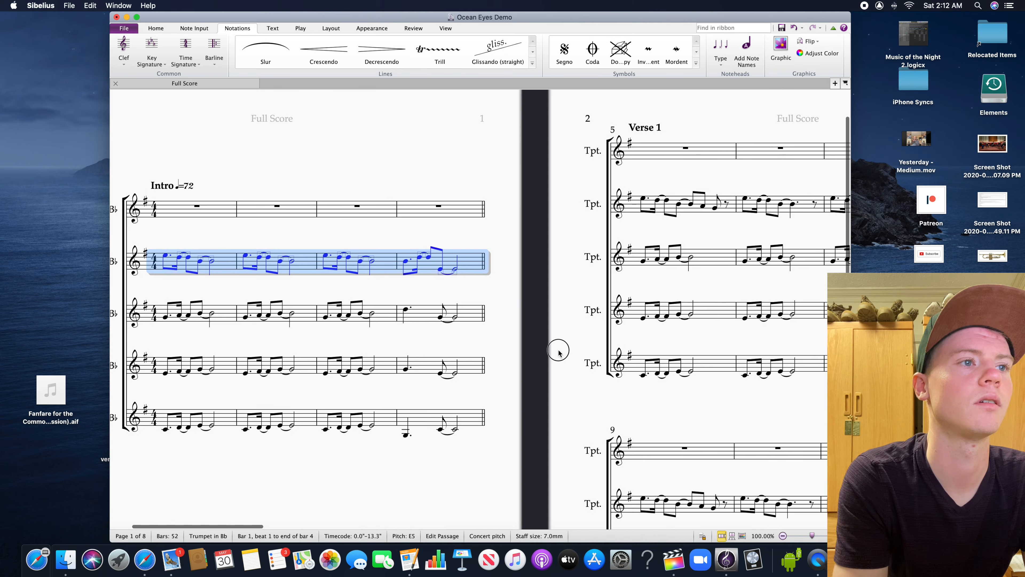
Paste the copied intro melody into the first trumpet at bar 41 and again at bar 45
left_click_drag(250, 527, 835, 507)
left_click_drag(520, 457, 910, 306)
left_click_drag(465, 253, 547, 432)
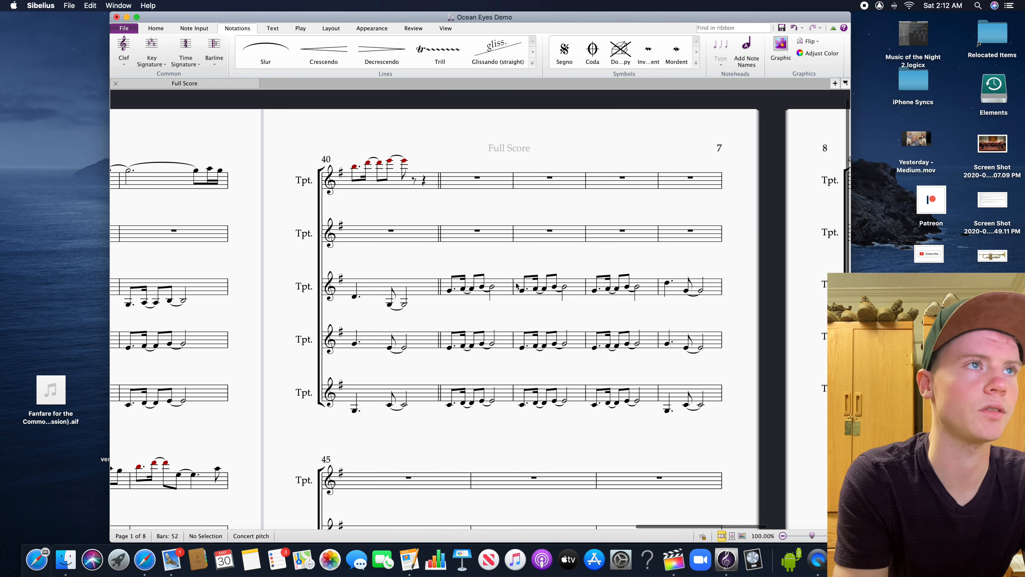
left_click(496, 186)
key("super+v")
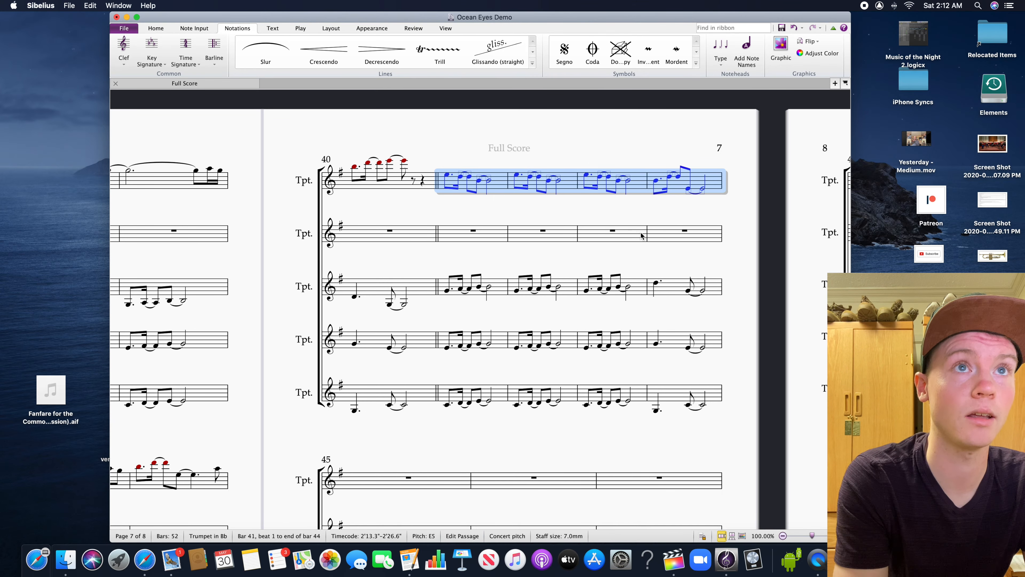
left_click_drag(575, 429, 583, 262)
left_click(469, 313)
key("super+v")
Repeat the first trumpet's bar 48 melody in bar 49
left_click_drag(518, 359, 293, 482)
left_click(599, 186)
left_click(592, 251)
key("r")
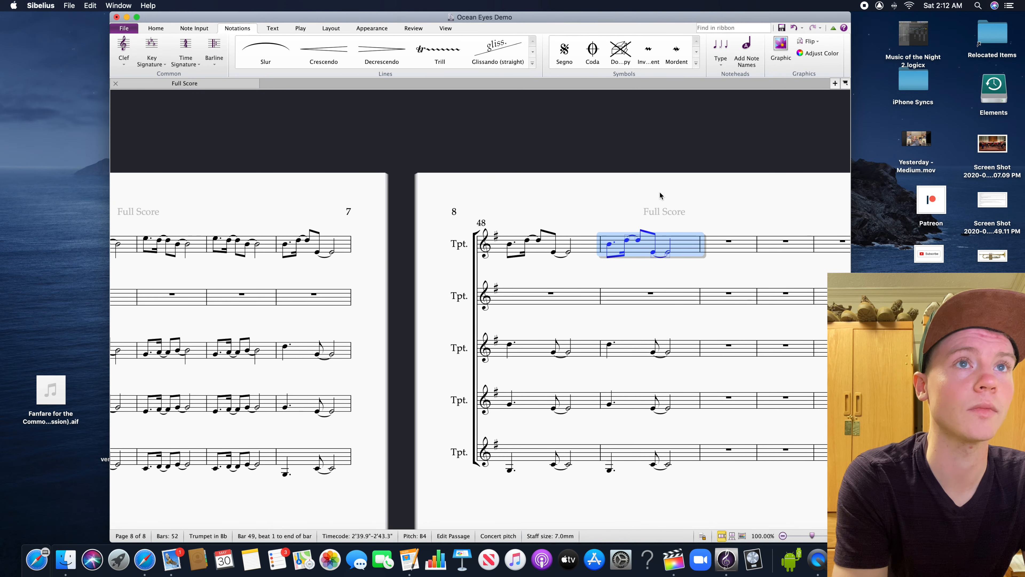
Add 11 empty bars at the end of the score, extending it to 63 bars
left_click(681, 192)
left_click(740, 251)
left_click_drag(765, 205, 595, 203)
left_click(694, 232)
left_click(688, 239)
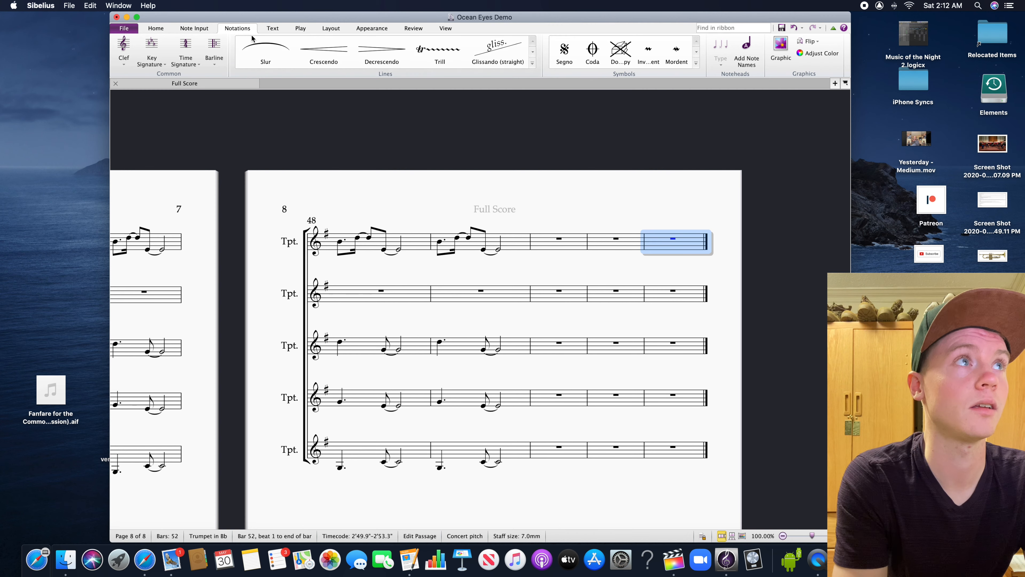
left_click(167, 29)
left_click(296, 47)
left_click(296, 46)
left_click(297, 47)
left_click(297, 46)
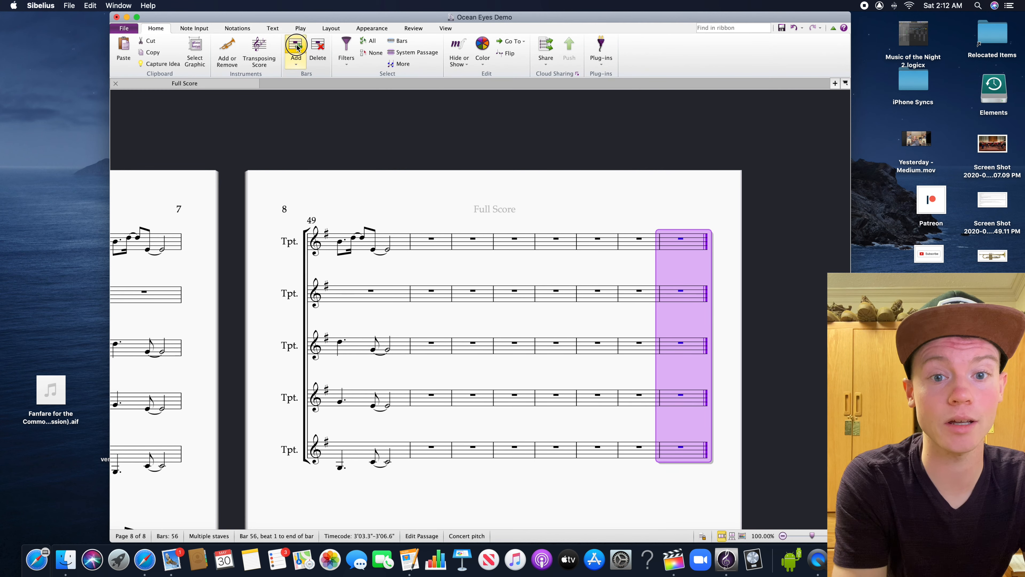
left_click(297, 47)
left_click(297, 47)
left_click(297, 45)
left_click(296, 45)
left_click(296, 46)
left_click(296, 45)
left_click(312, 151)
Transpose the first trumpet's melody in bars 41 to 49 up an octave
left_click_drag(391, 140, 612, 116)
left_click_drag(597, 384, 671, 281)
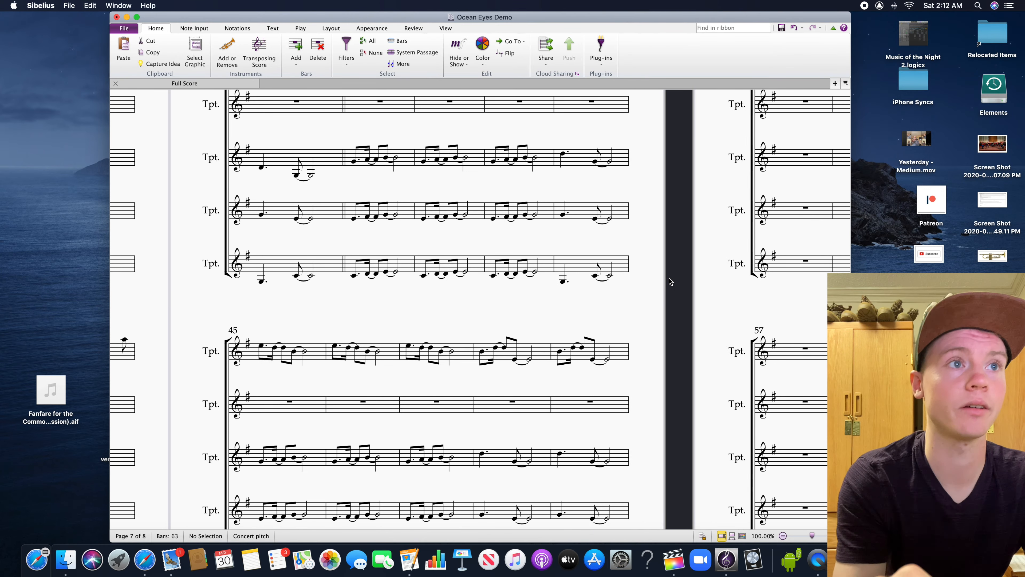
left_click_drag(652, 286, 700, 268)
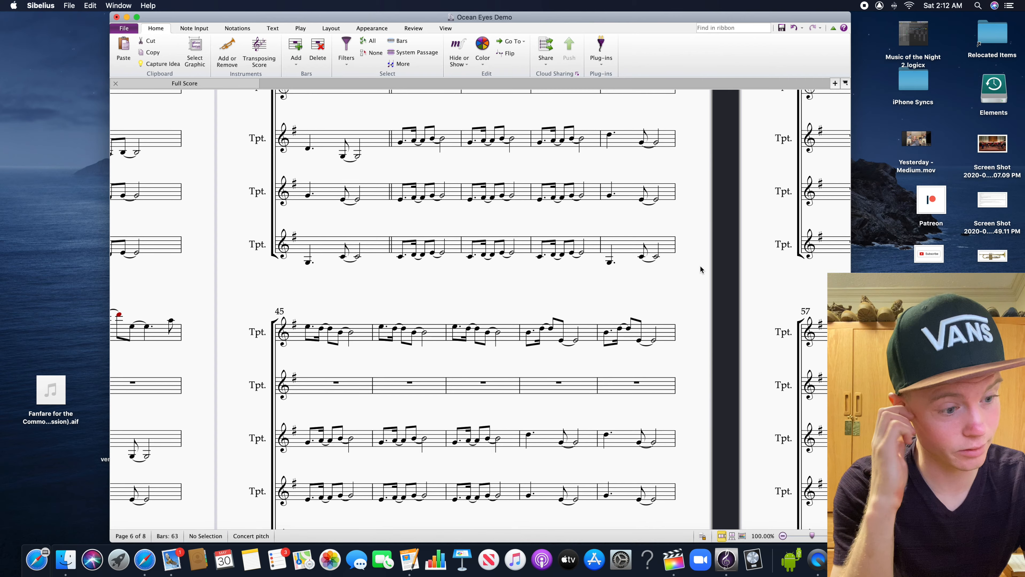
left_click_drag(725, 312, 732, 433)
left_click(470, 164)
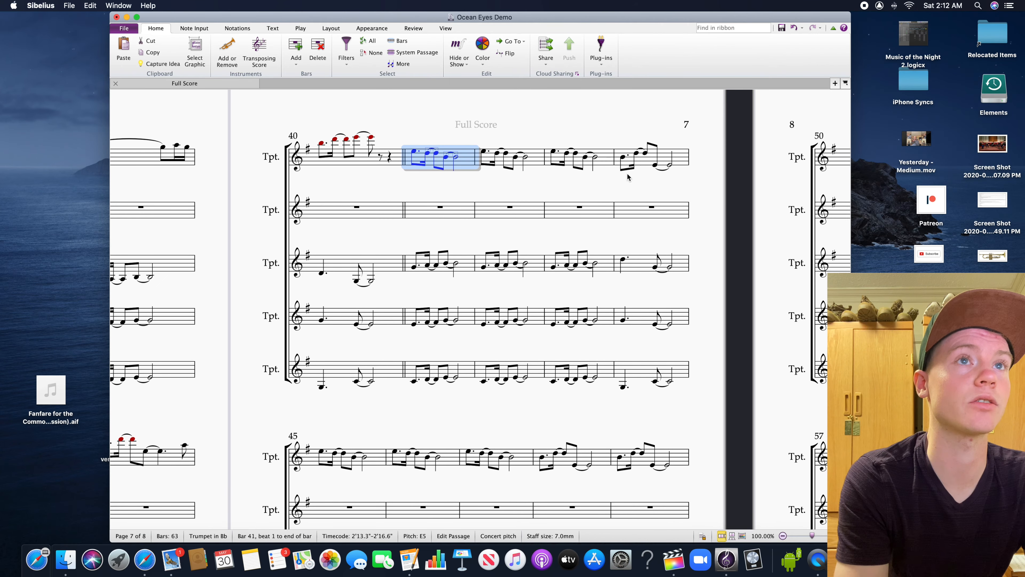
left_click(681, 458, "shift")
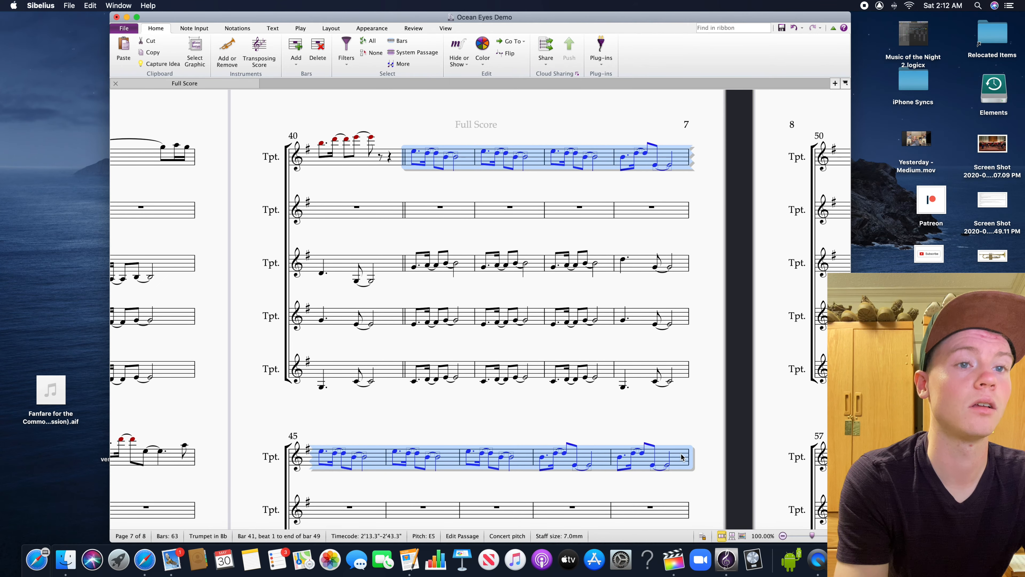
key("super+Up")
left_click(706, 372)
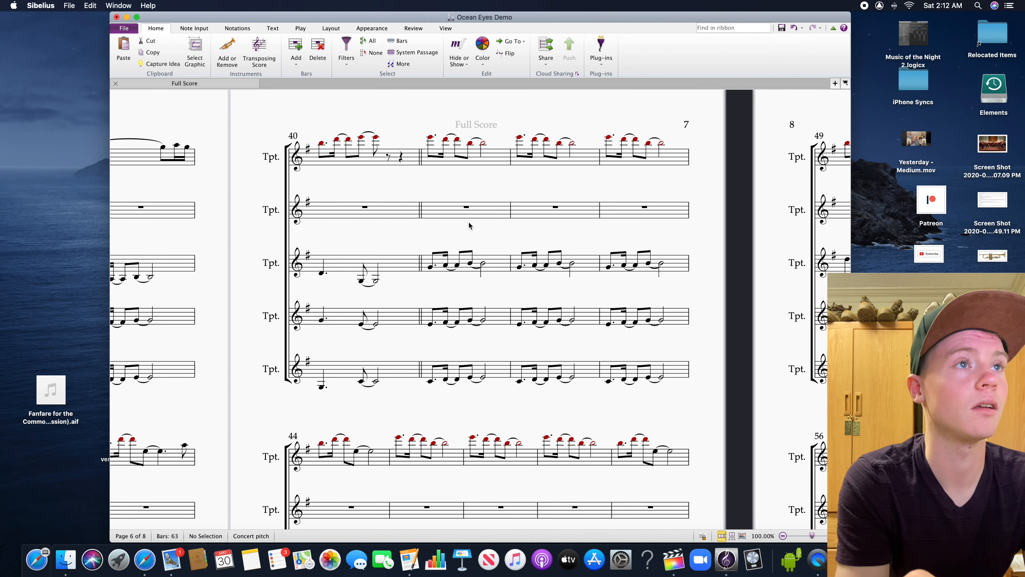
Review the first trumpet's line and the second trumpet's countermelody in bars 40 to 49, examining bar 43 note by note
left_click_drag(497, 230, 425, 231)
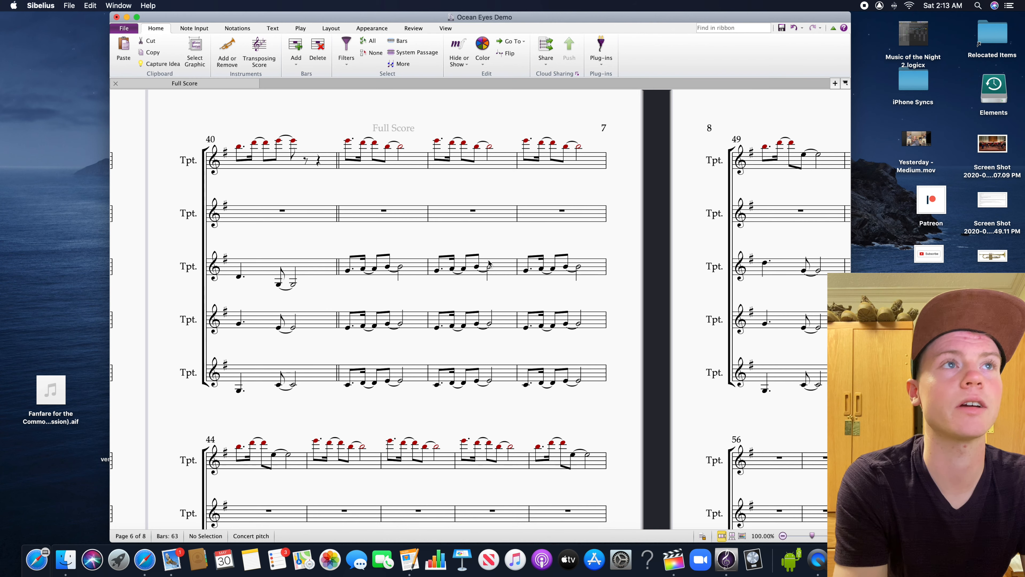
left_click(682, 161)
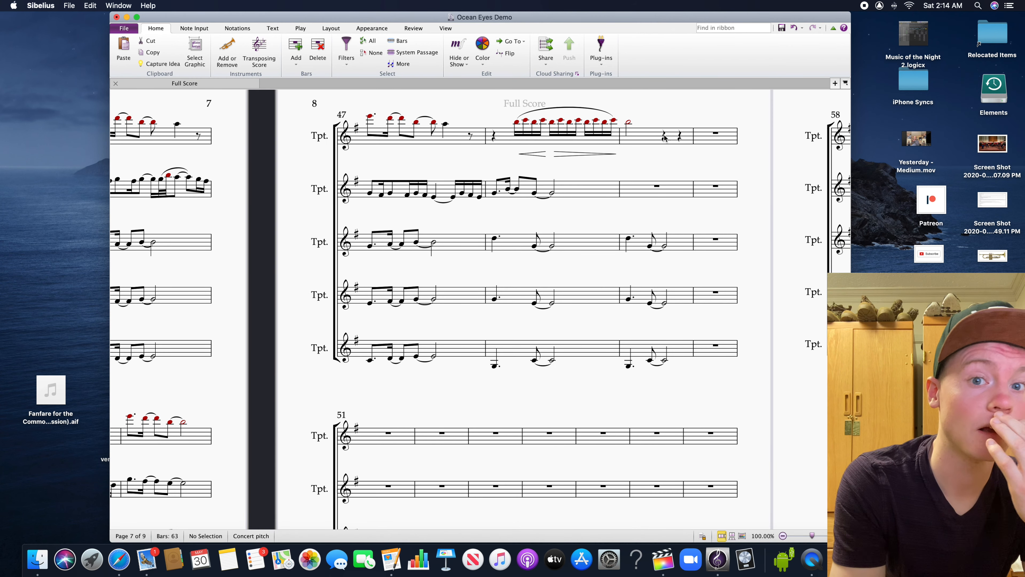
left_click_drag(214, 160, 651, 171)
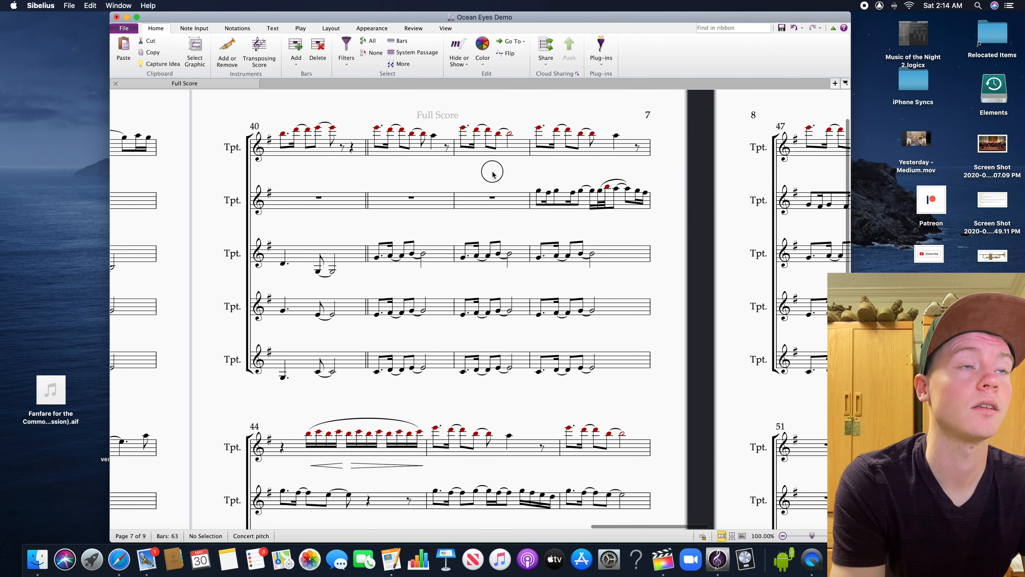
left_click_drag(491, 174, 403, 203)
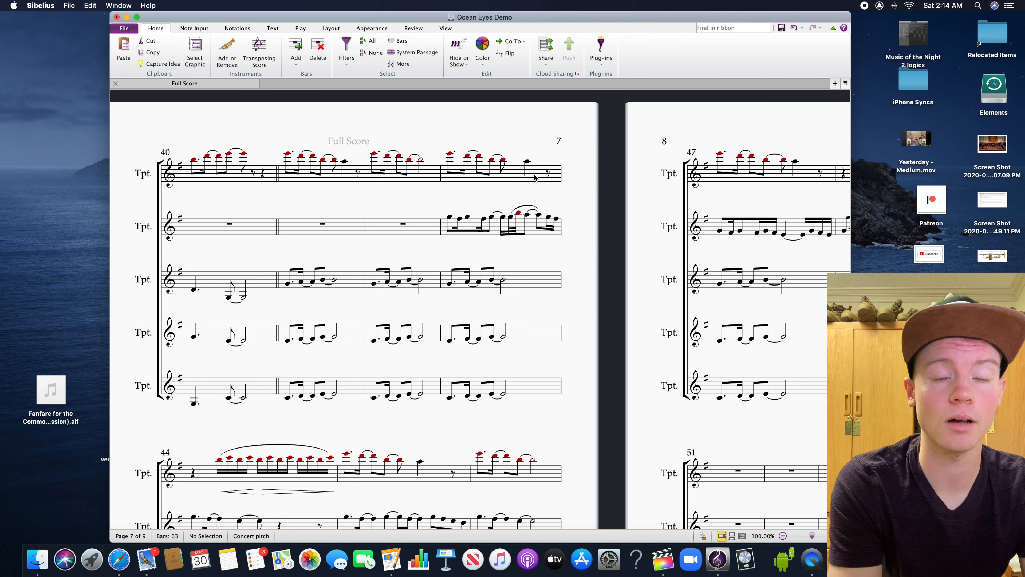
mouse_move(599, 203)
left_mouse_down()
mouse_move(595, 163)
mouse_move(580, 209)
left_mouse_up()
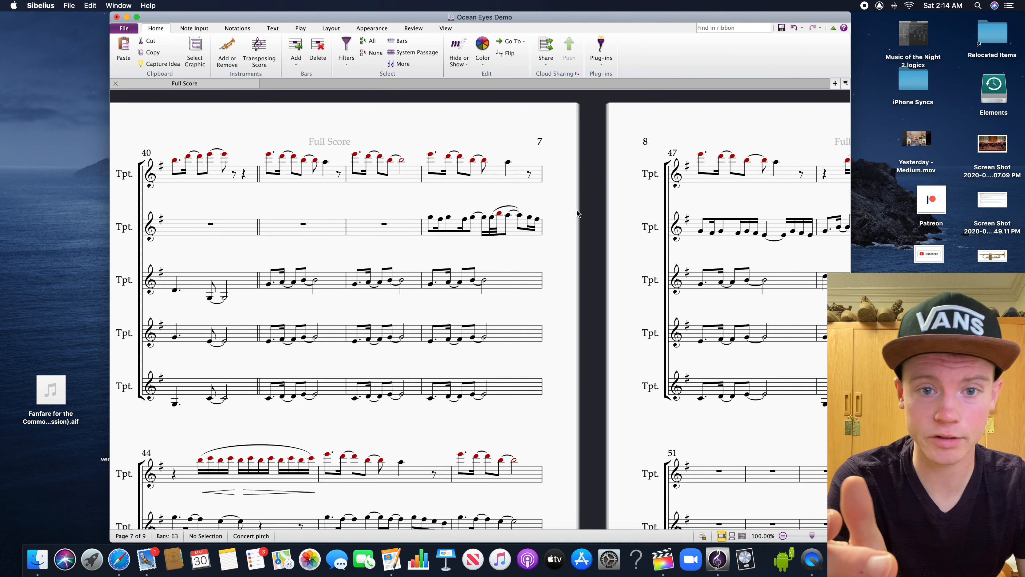
left_click_drag(575, 211, 589, 193)
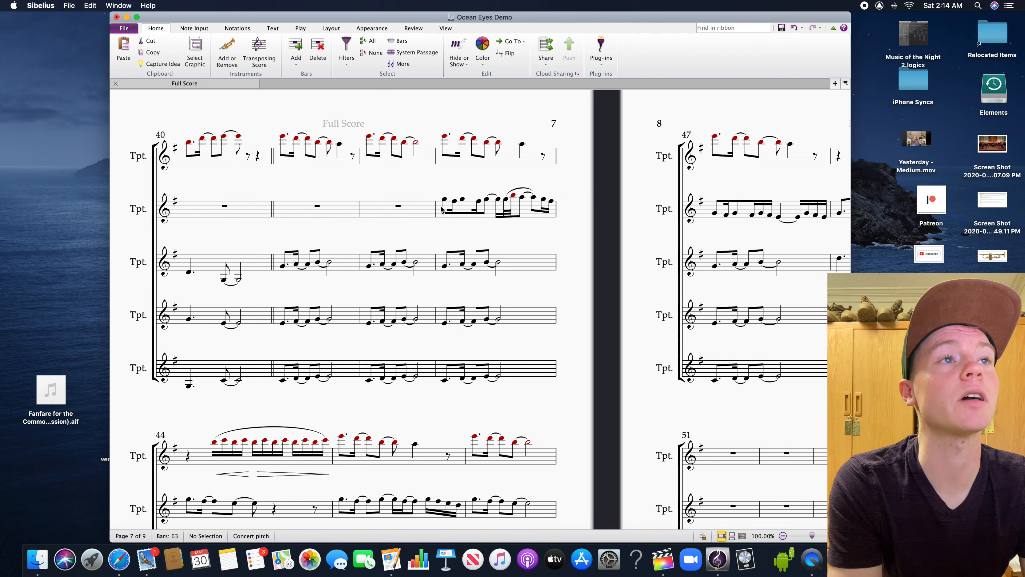
left_click(445, 200)
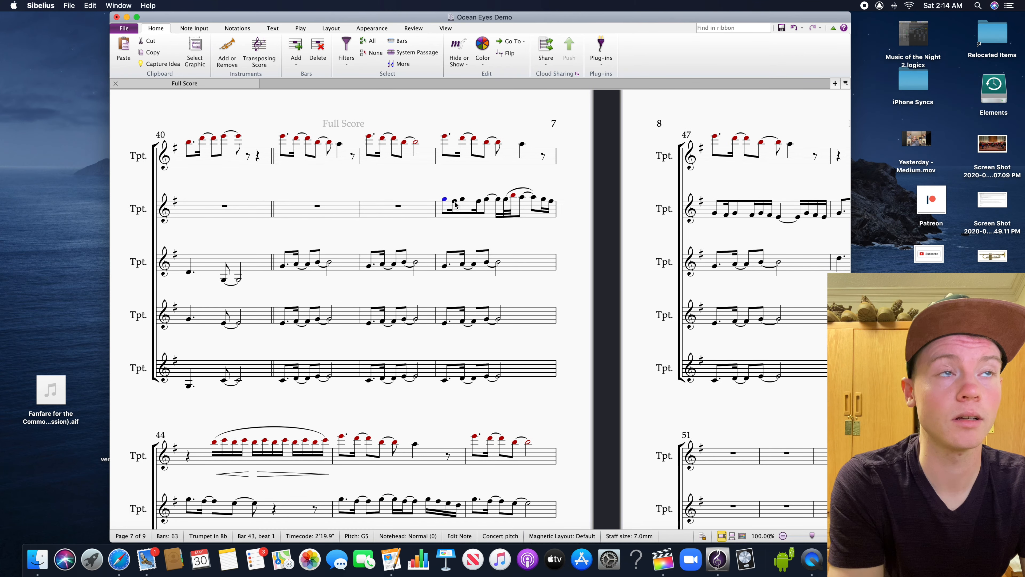
left_click(455, 202)
left_click(463, 200)
left_click(479, 201)
left_click(487, 200)
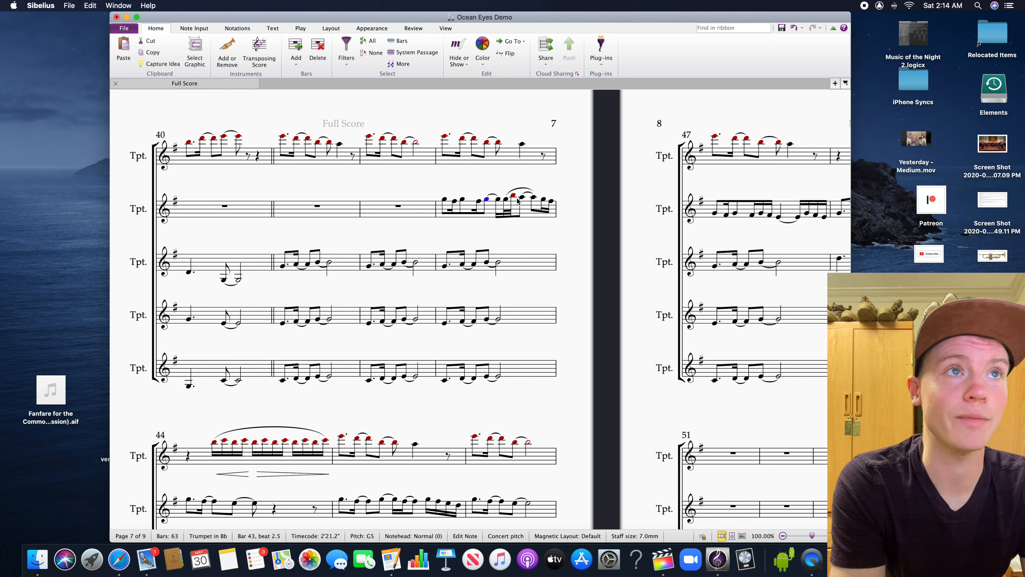
left_click_drag(600, 309, 684, 370)
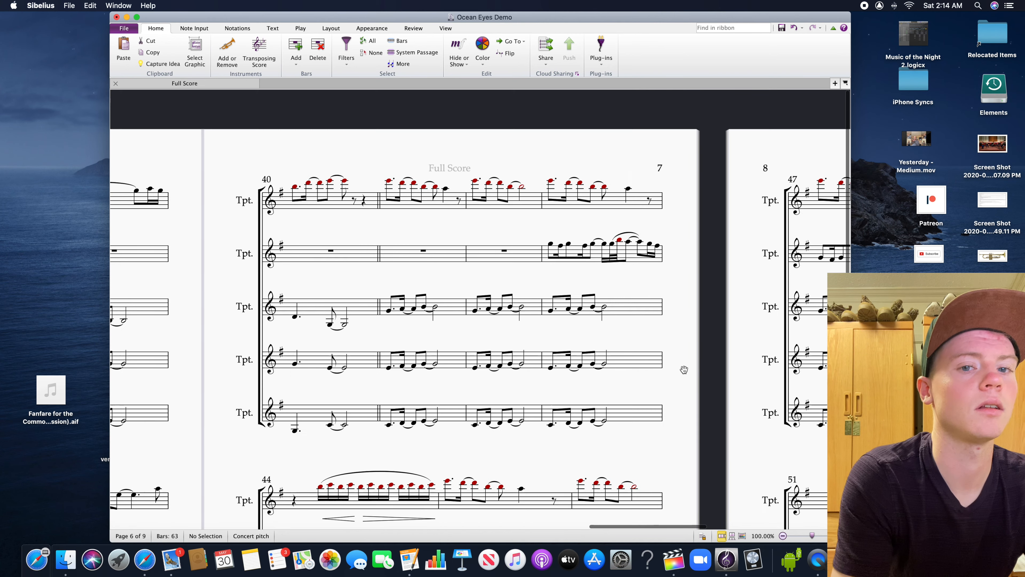
left_click(549, 245)
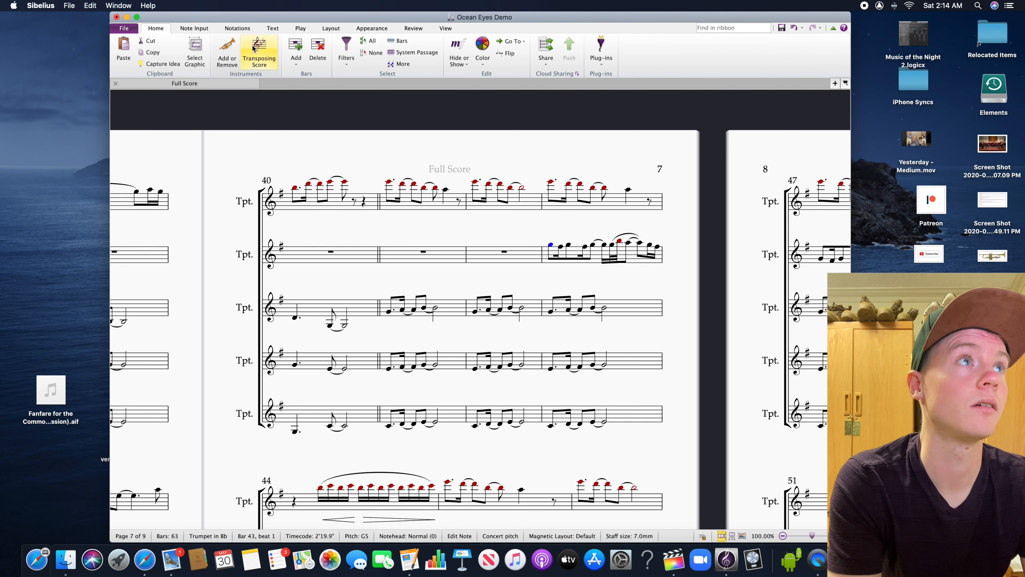
left_click(279, 29)
left_click(291, 30)
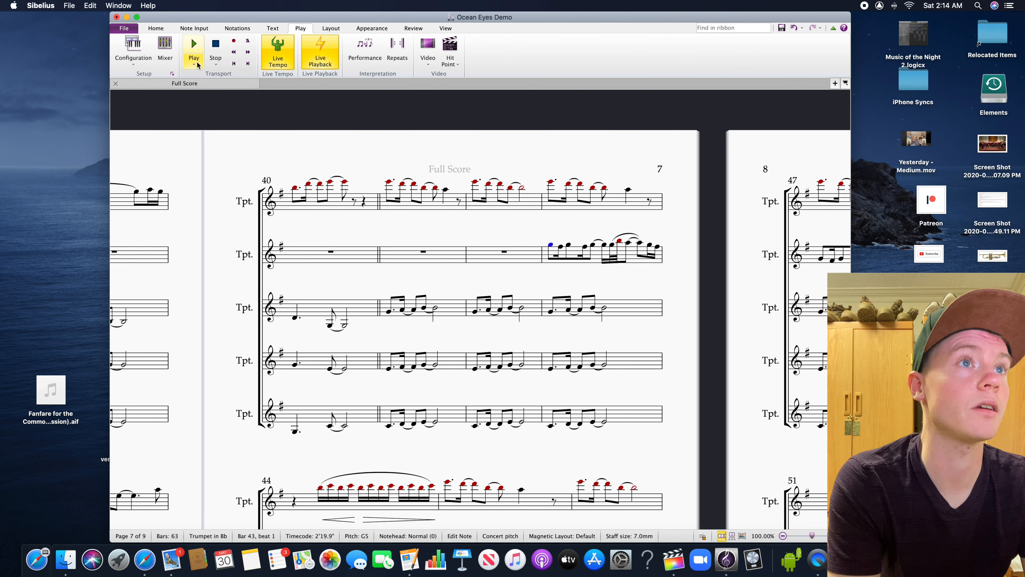
Add the section heading "Bridge" as system text above bar 41
left_click(391, 183)
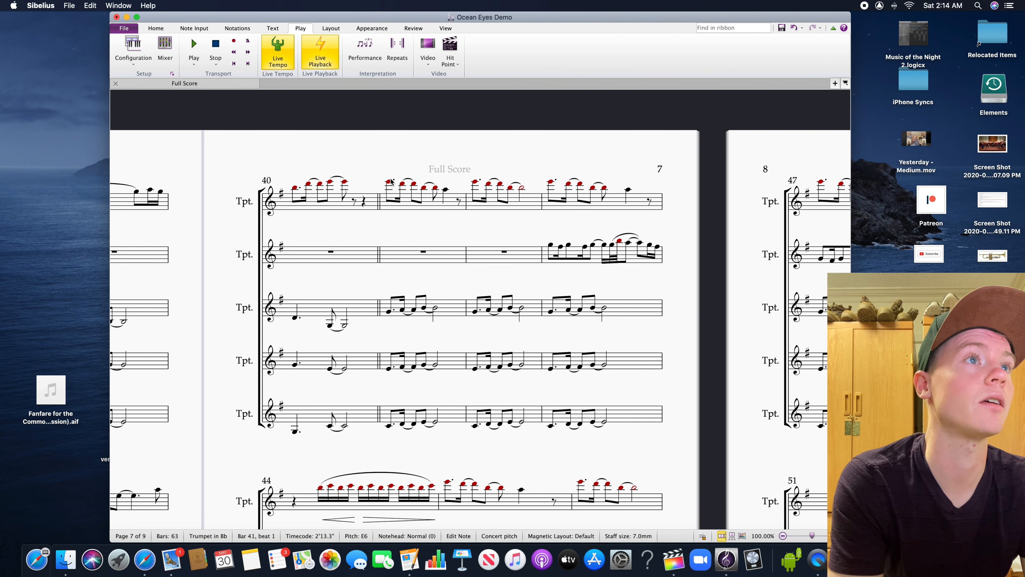
left_click(273, 28)
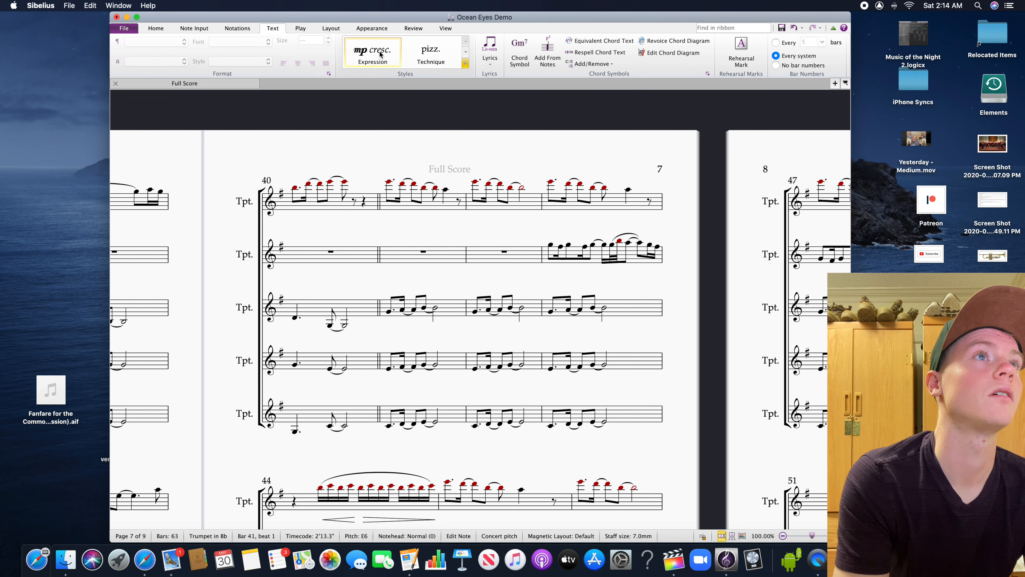
left_click(465, 67)
left_click(369, 68)
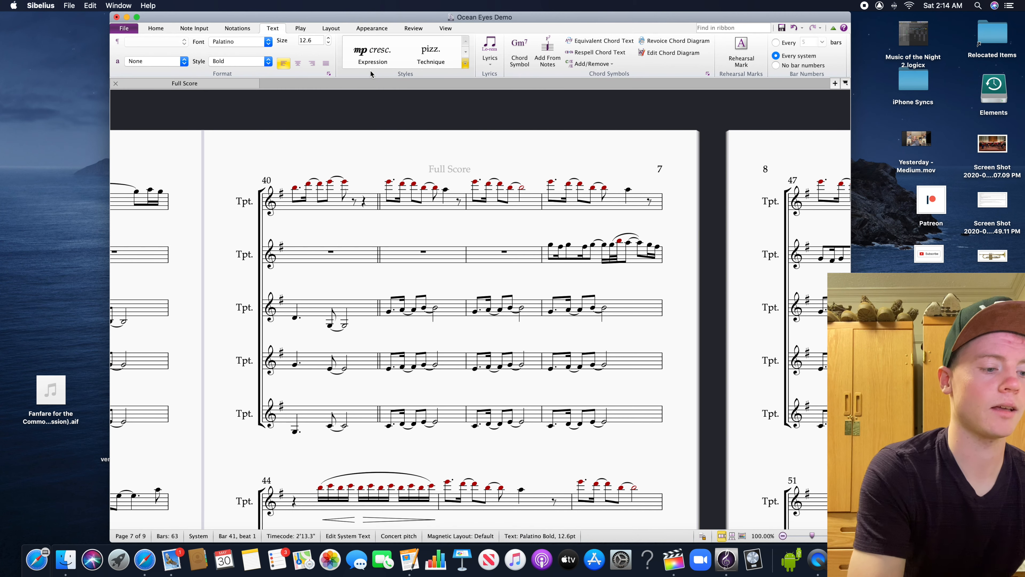
type("Bridge")
left_click(456, 112)
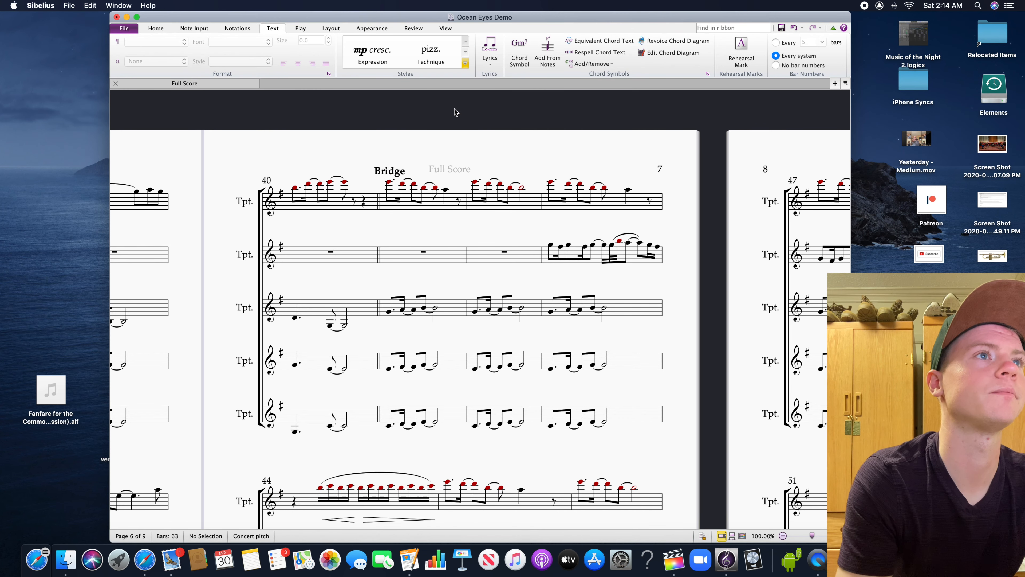
Play the score back from the start of the Bridge at bar 41 and follow the music through the section
left_click(387, 182)
left_click(300, 28)
left_click(194, 63)
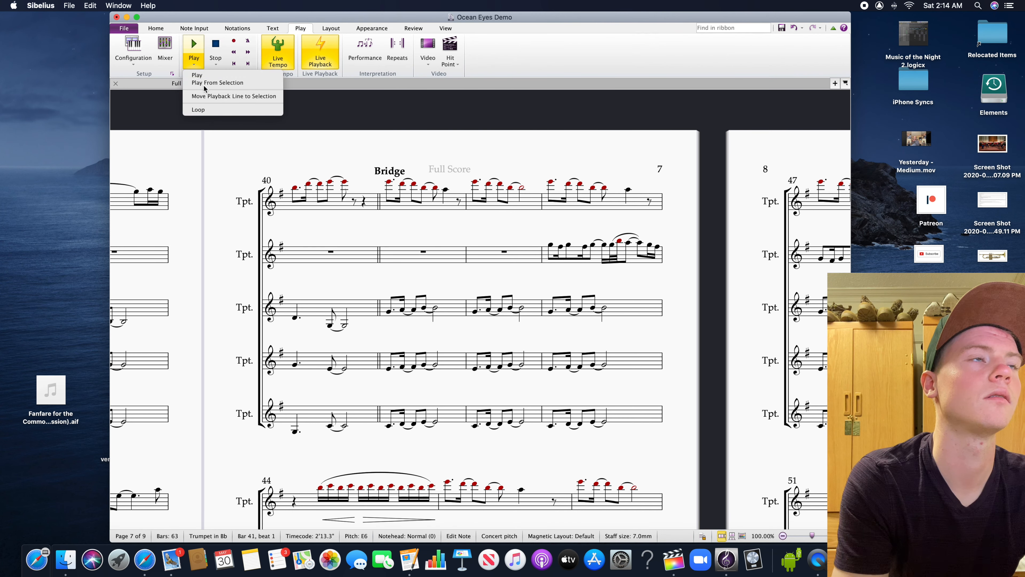
left_click(204, 86)
left_click_drag(448, 272, 424, 247)
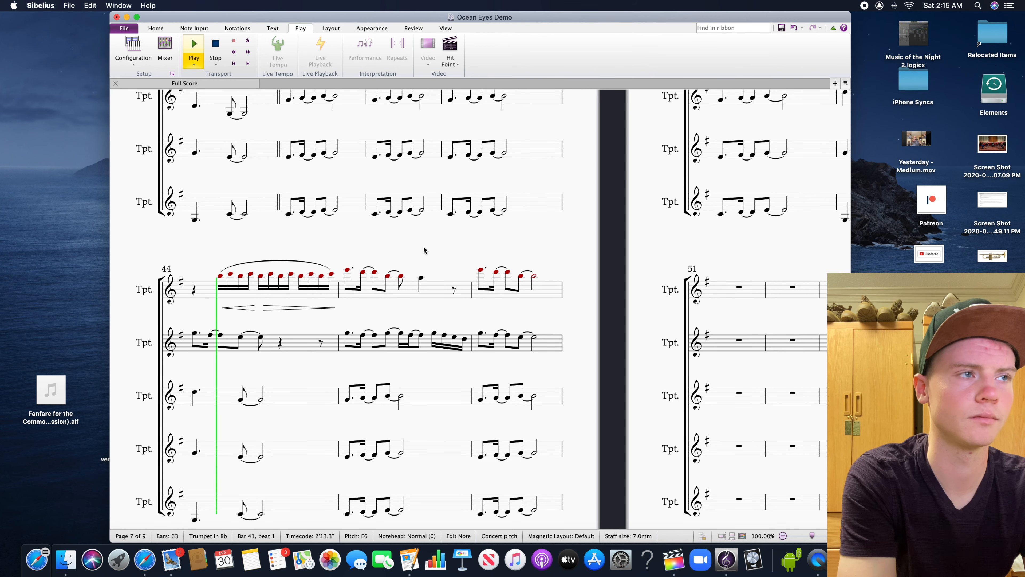
key("XF86AudioRaiseVolume")
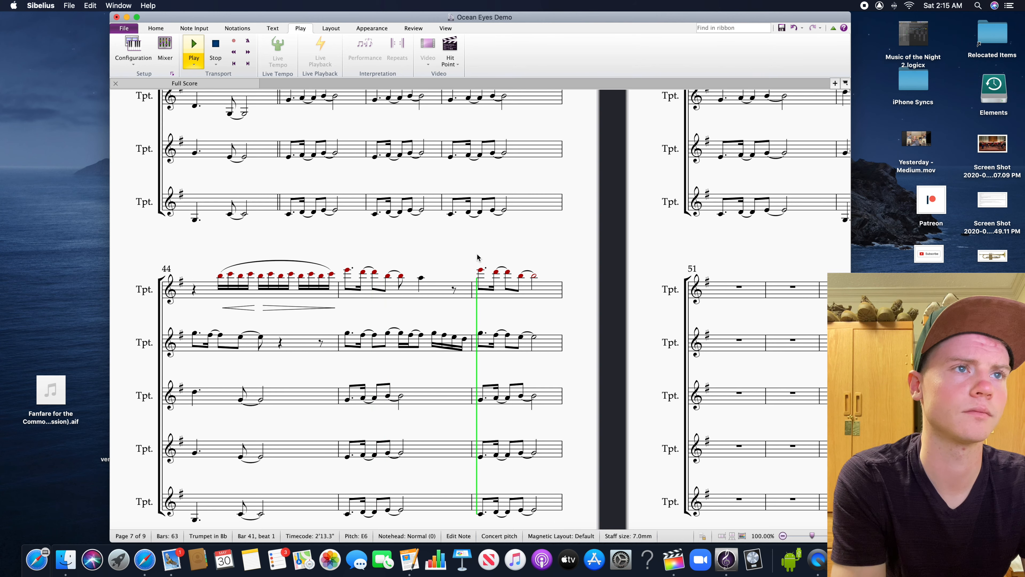
left_click_drag(575, 239, 389, 426)
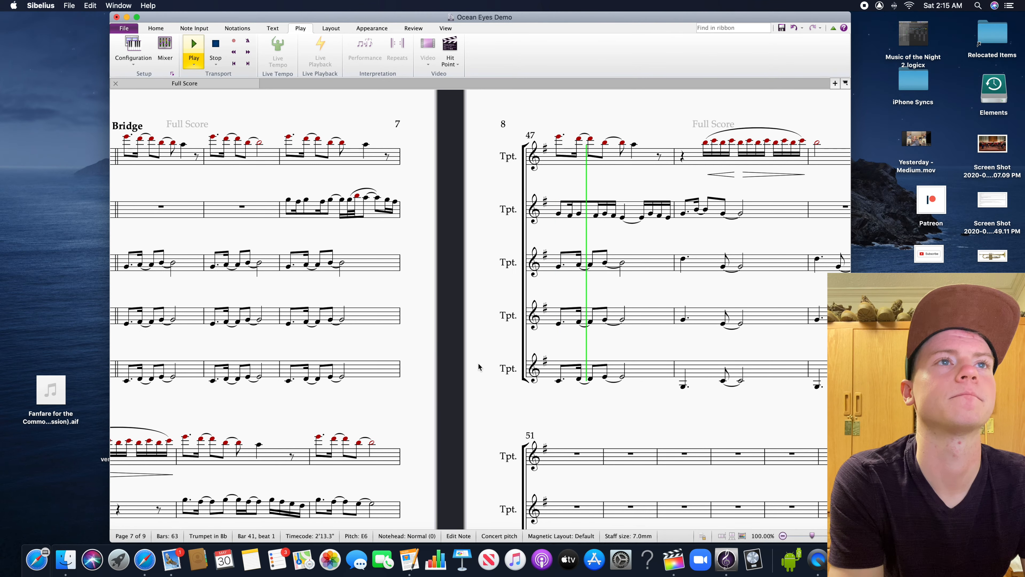
left_click_drag(479, 367, 456, 326)
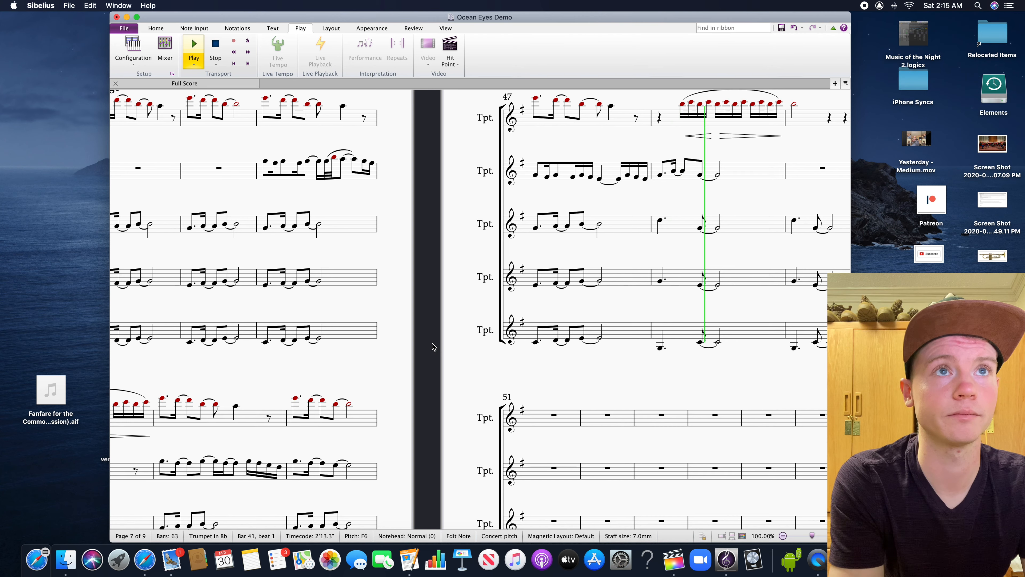
Stop the playback and examine the second trumpet's countermelody entry in bar 43 against the other Bridge parts
left_click(426, 246)
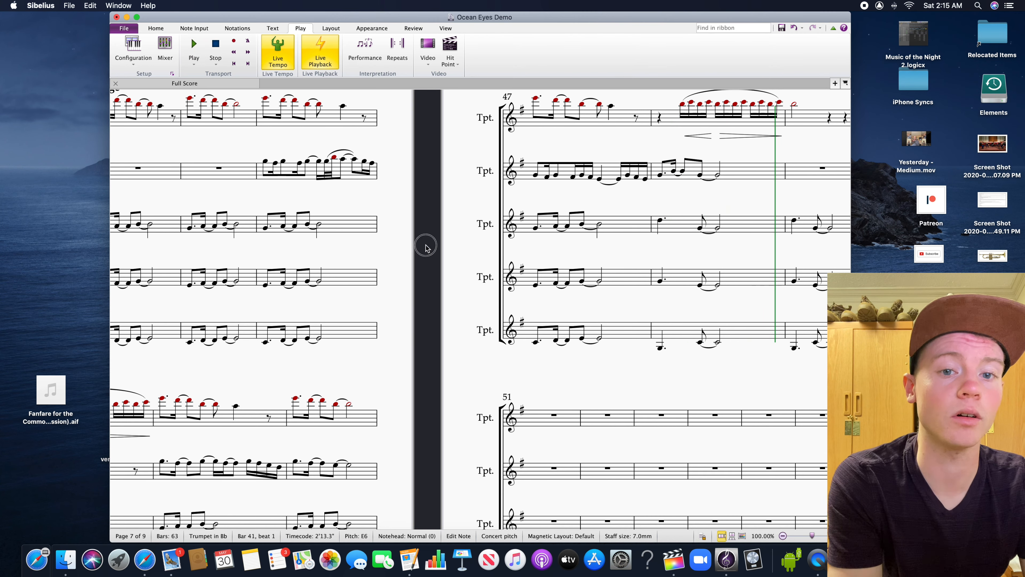
left_click_drag(426, 245, 613, 278)
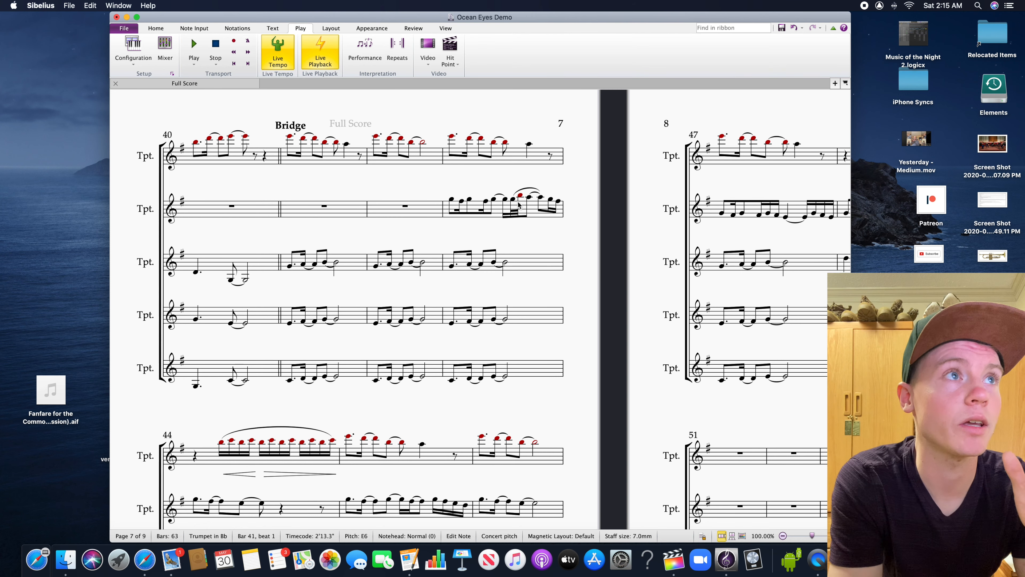
left_click(452, 200)
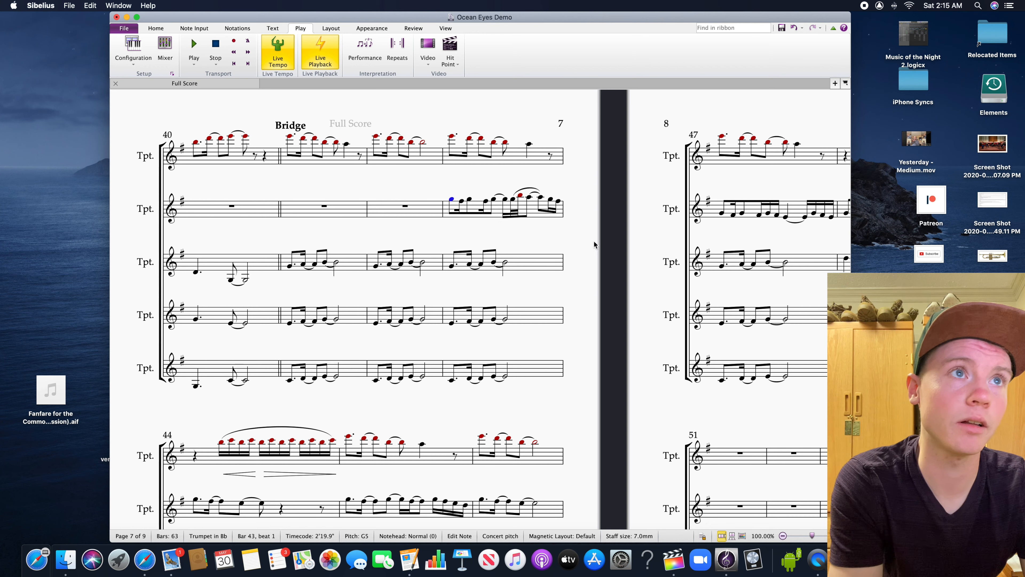
scroll(597, 259, "down", 2)
scroll(598, 258, "left", 1)
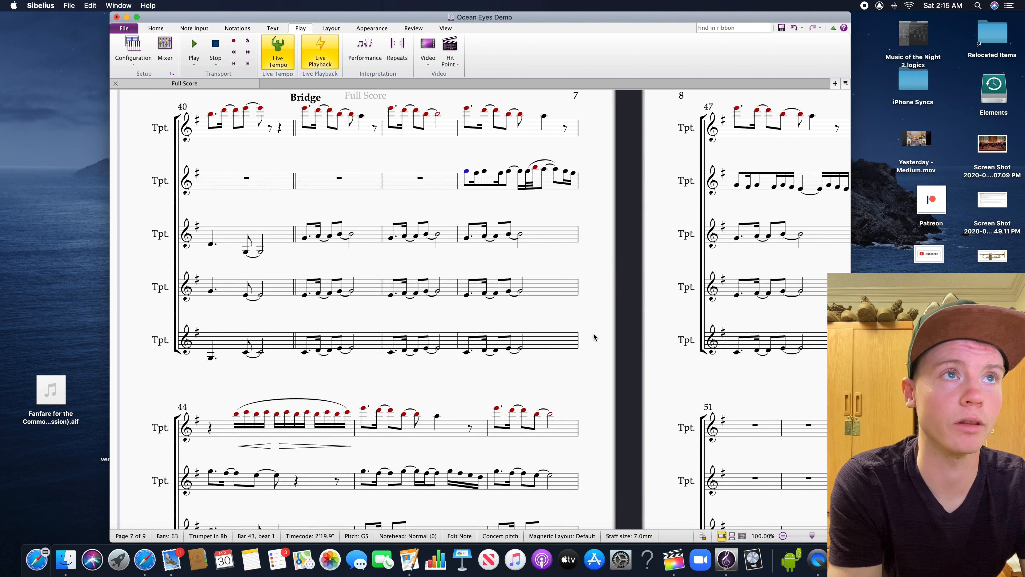
left_click_drag(594, 337, 526, 350)
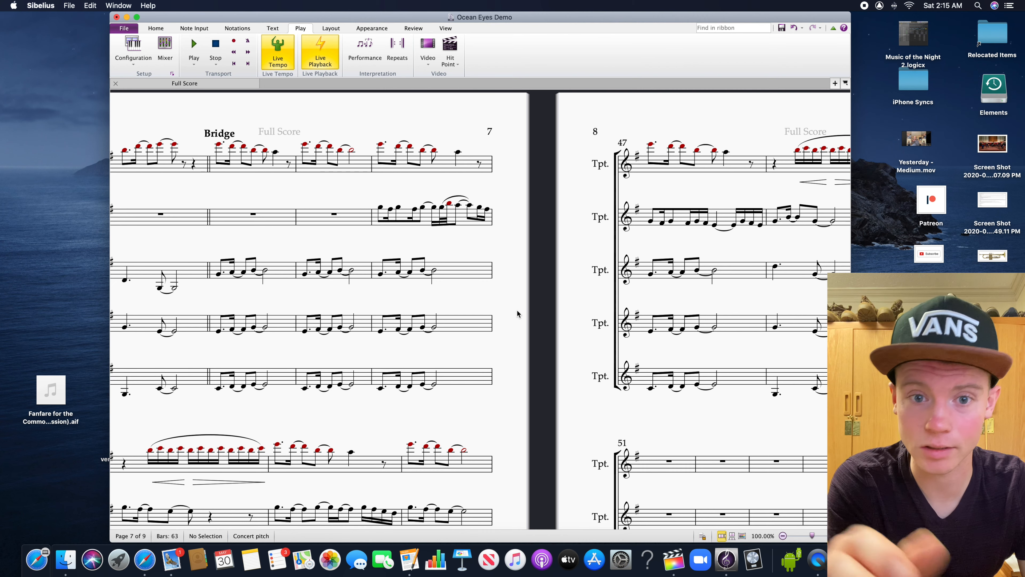
left_click_drag(518, 314, 585, 311)
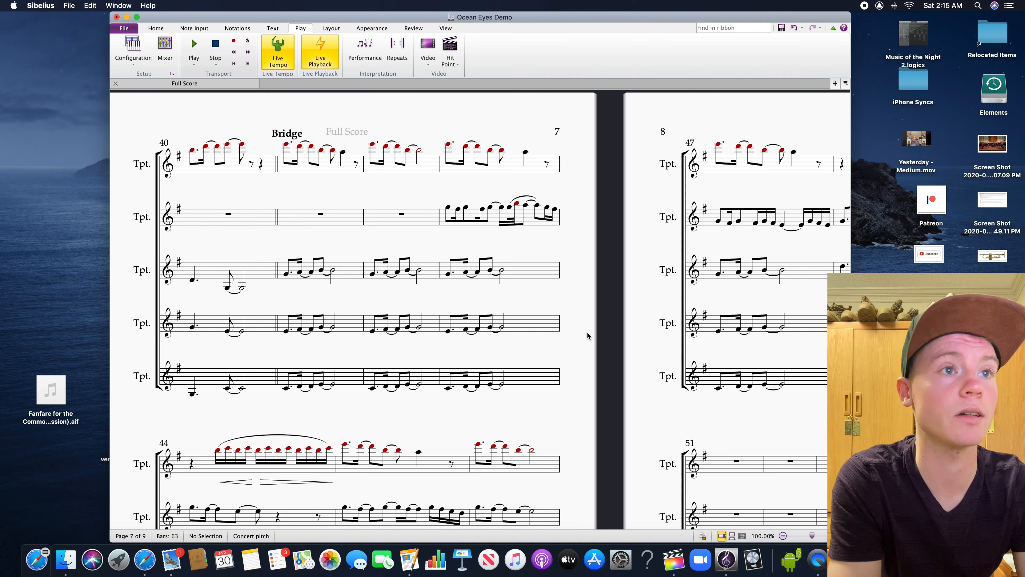
left_click_drag(590, 335, 621, 342)
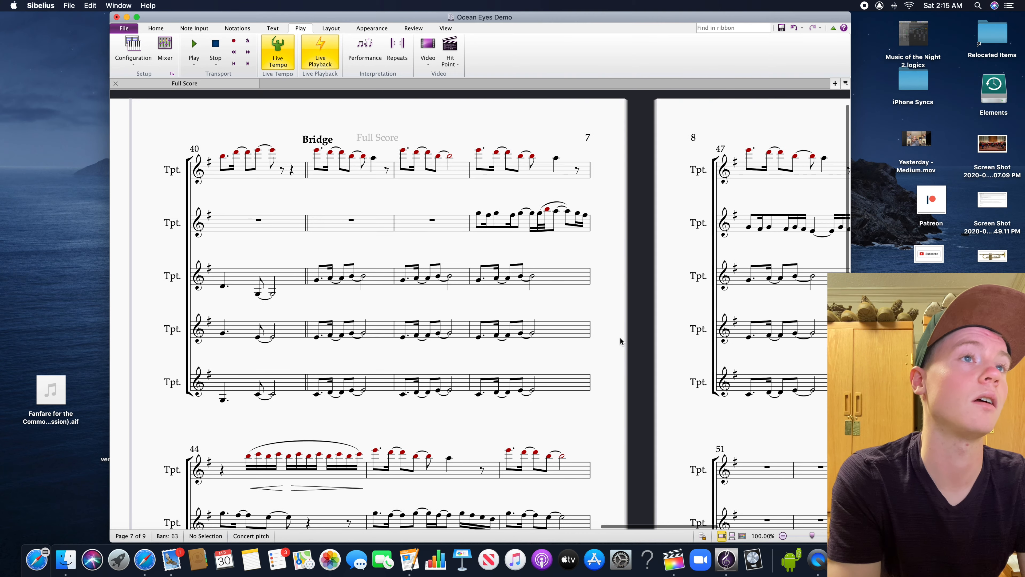
left_click(479, 213)
left_click_drag(635, 264, 609, 233)
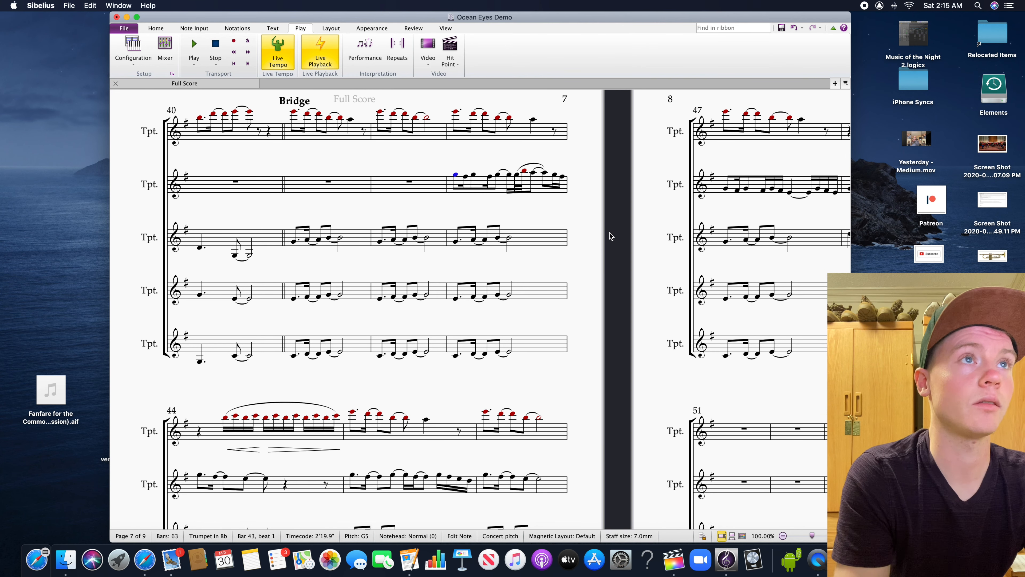
left_click(595, 234)
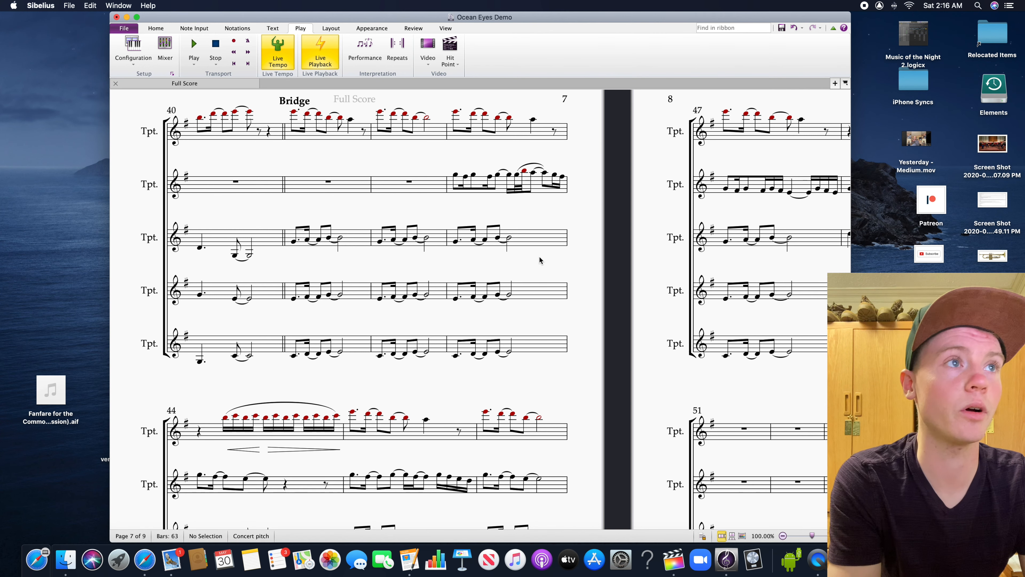
left_click_drag(587, 237, 621, 298)
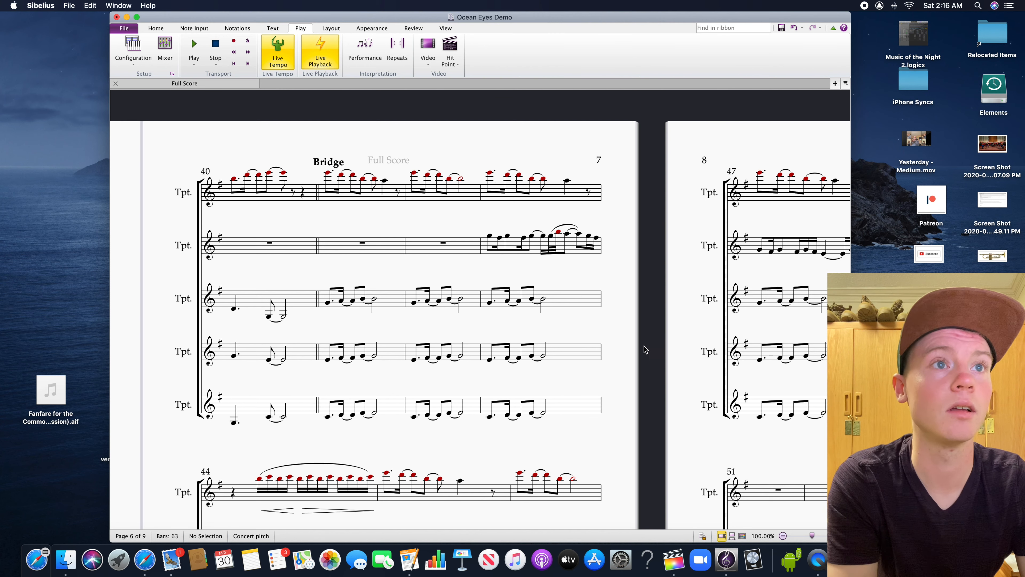
left_click_drag(391, 343, 410, 338)
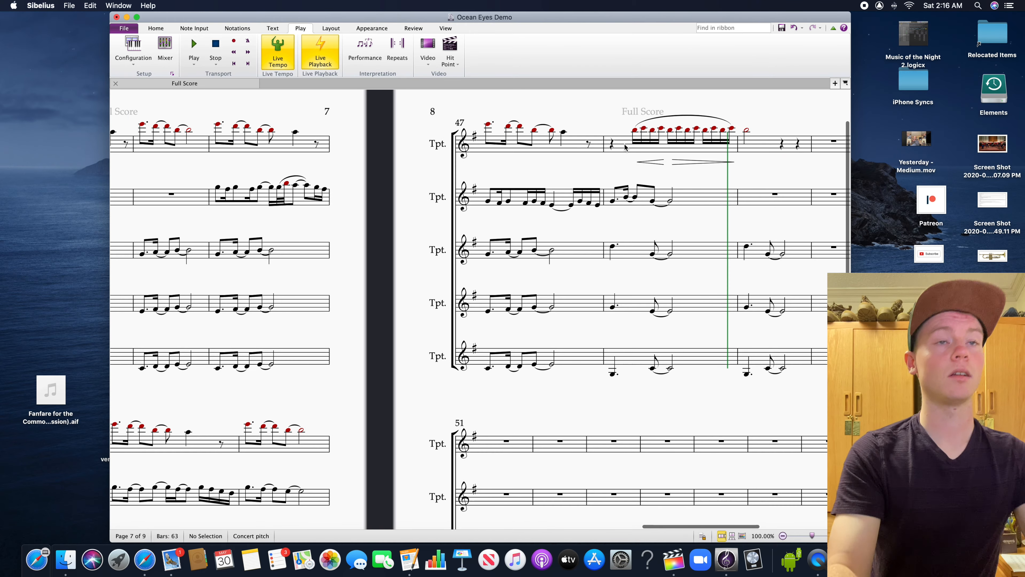
Change the barline at the end of bar 49 to a double barline
left_click_drag(723, 399, 448, 417)
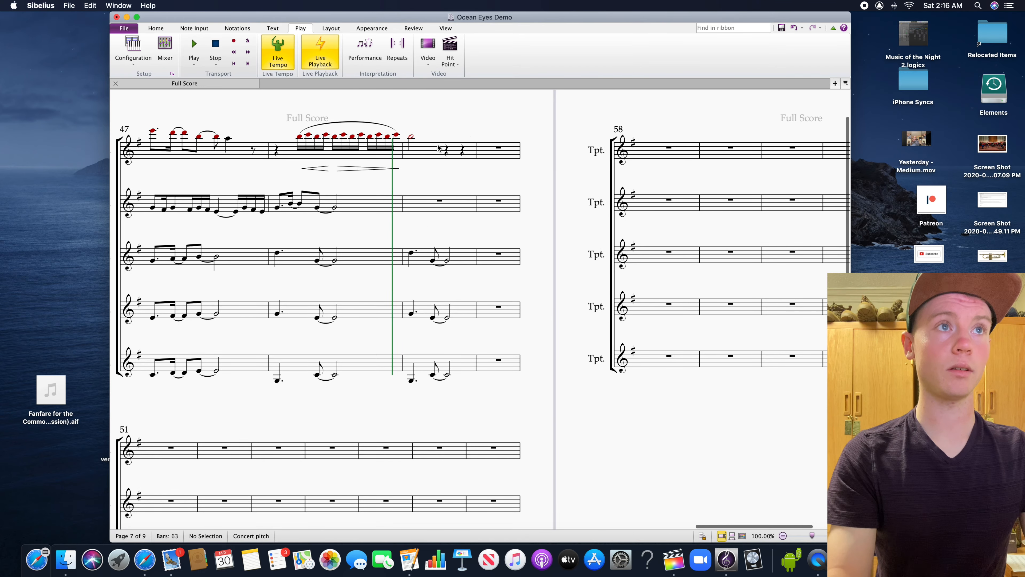
left_click(476, 157)
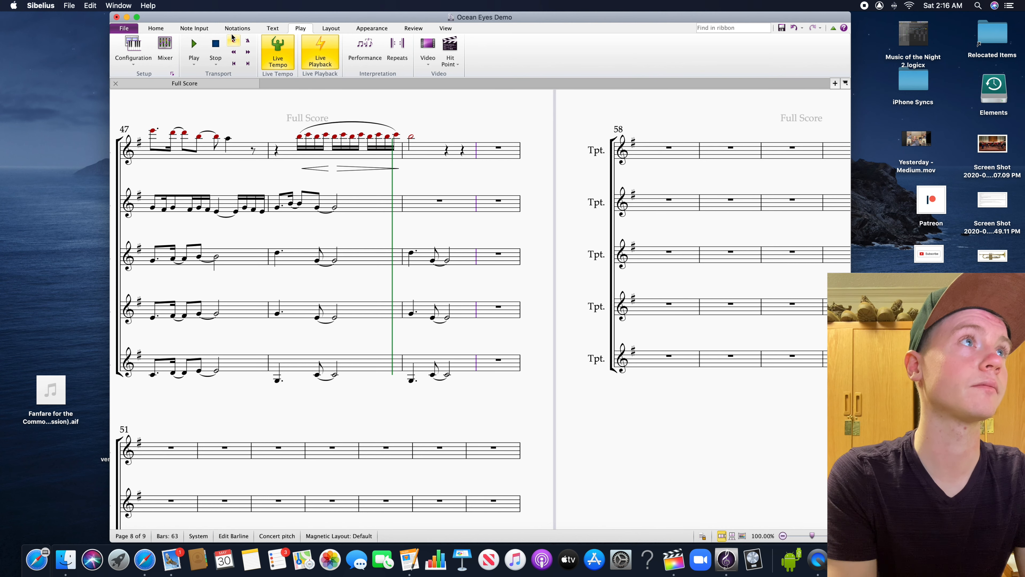
left_click(238, 30)
left_click(187, 29)
left_click(242, 29)
left_click(270, 28)
left_click(234, 29)
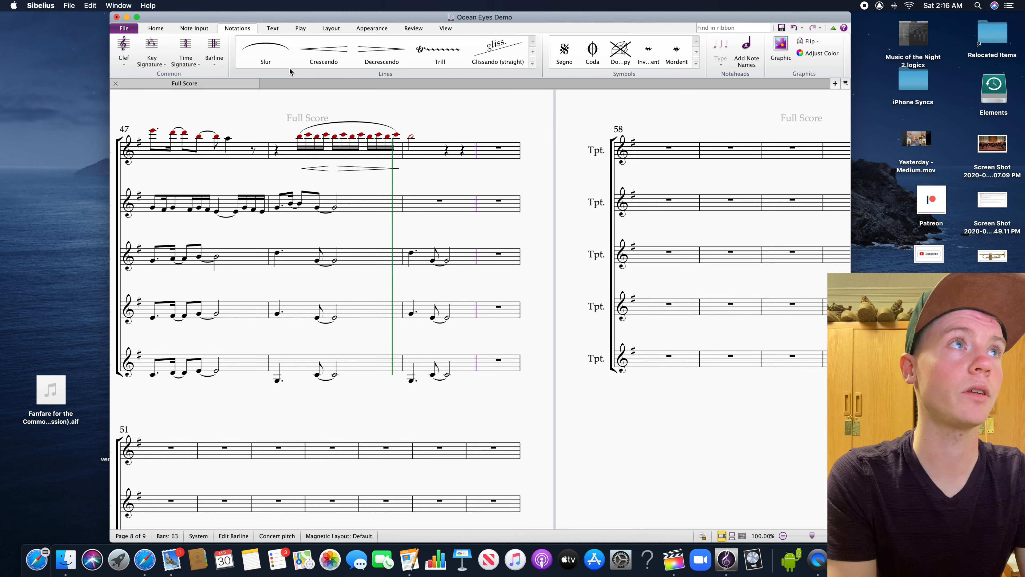
left_click(214, 49)
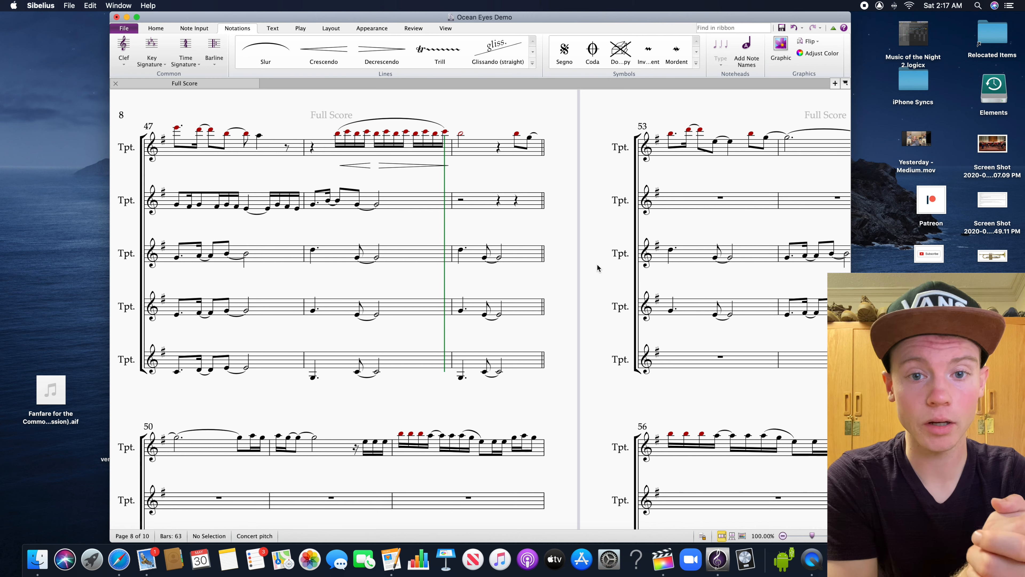
Review the first trumpet's melody and the inner trumpet accompaniment from the pickup in bar 49 through bar 57
left_click(519, 135)
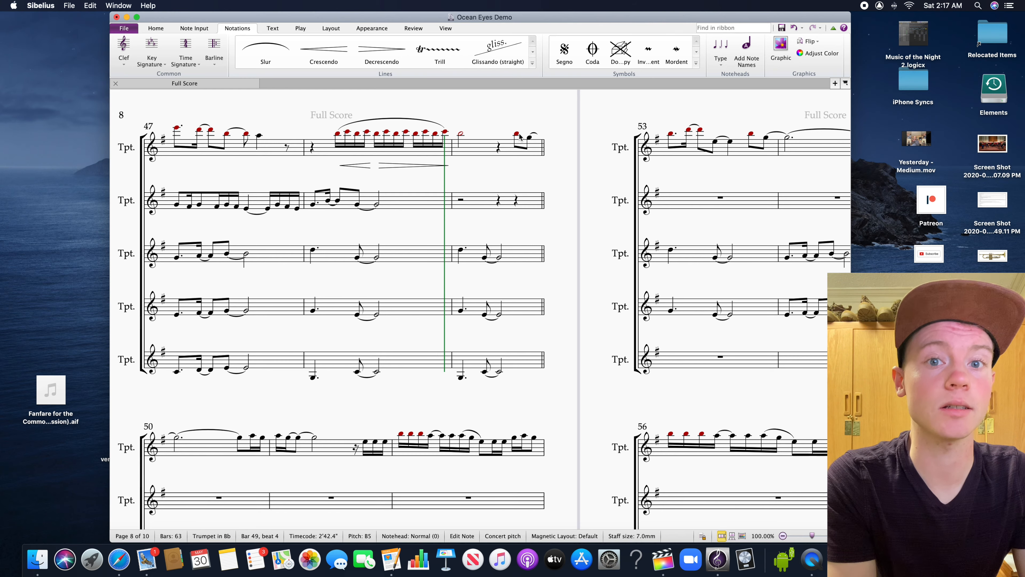
left_click_drag(577, 238, 422, 234)
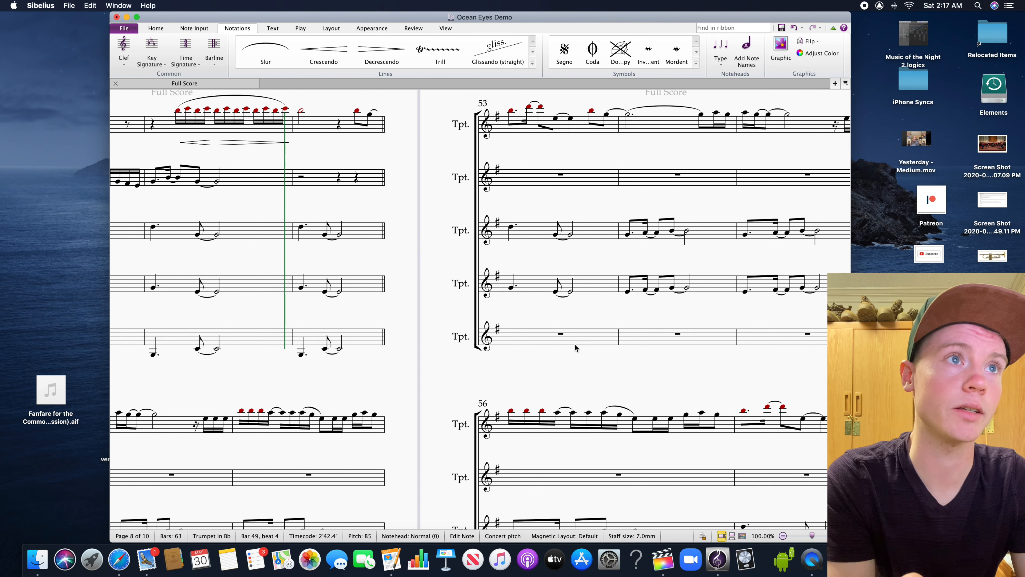
left_click(658, 308)
left_click_drag(709, 314, 549, 298)
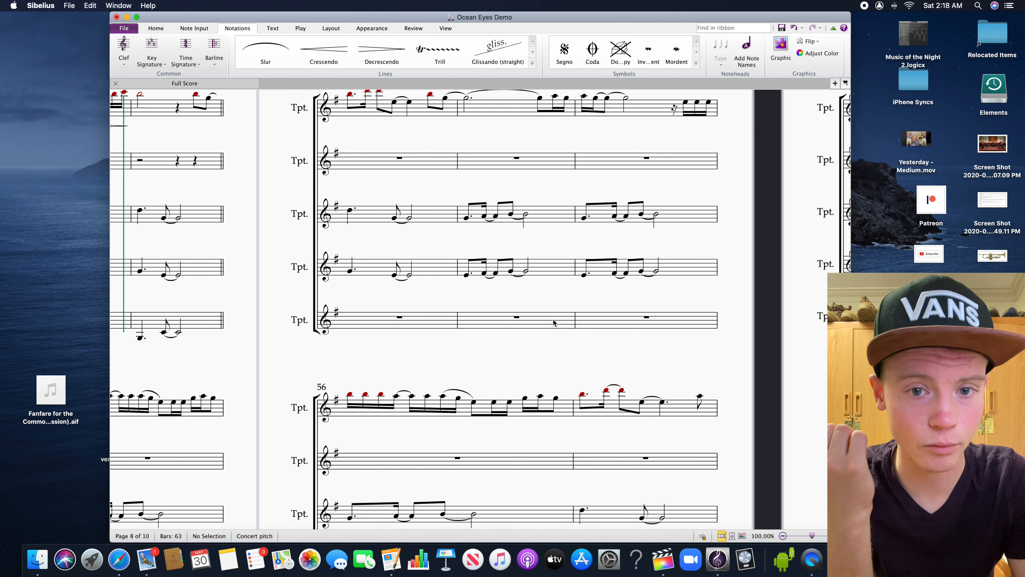
scroll(566, 337, "right", 3)
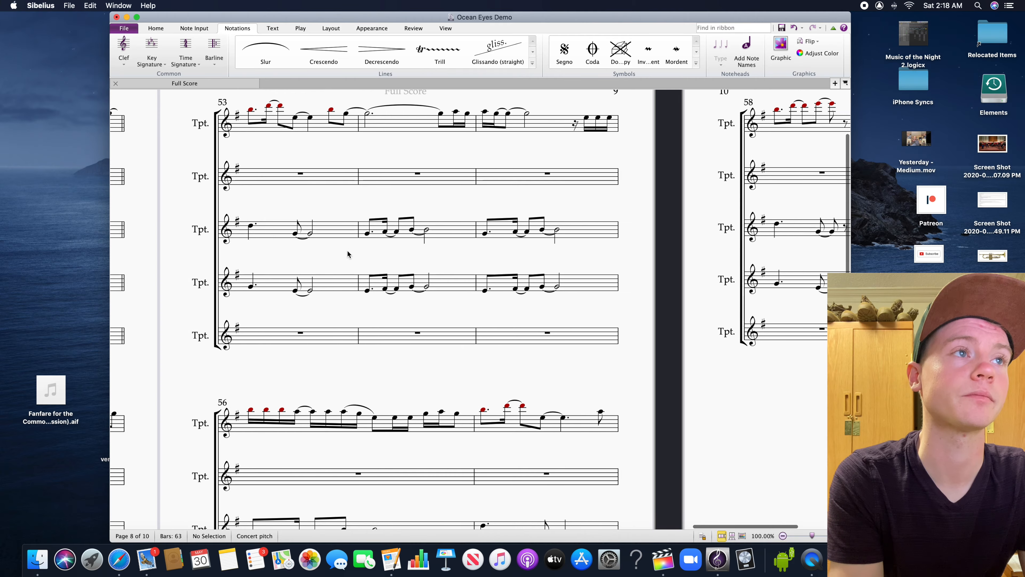
left_click_drag(428, 215, 622, 193)
left_click_drag(455, 275, 632, 287)
left_click_drag(638, 385, 643, 369)
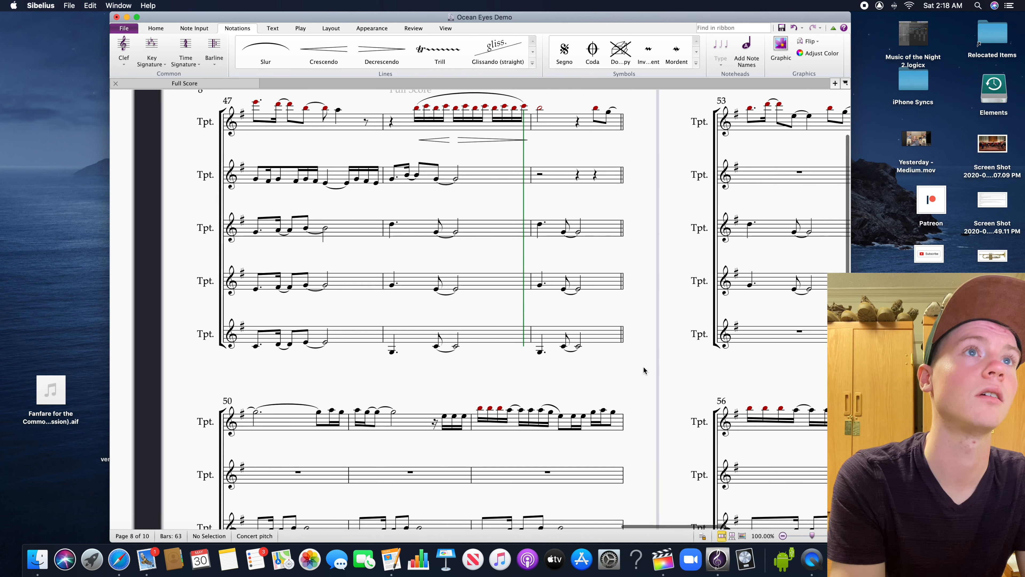
Play the score from the first trumpet's pickup note on beat 4 of bar 49
left_click(595, 110)
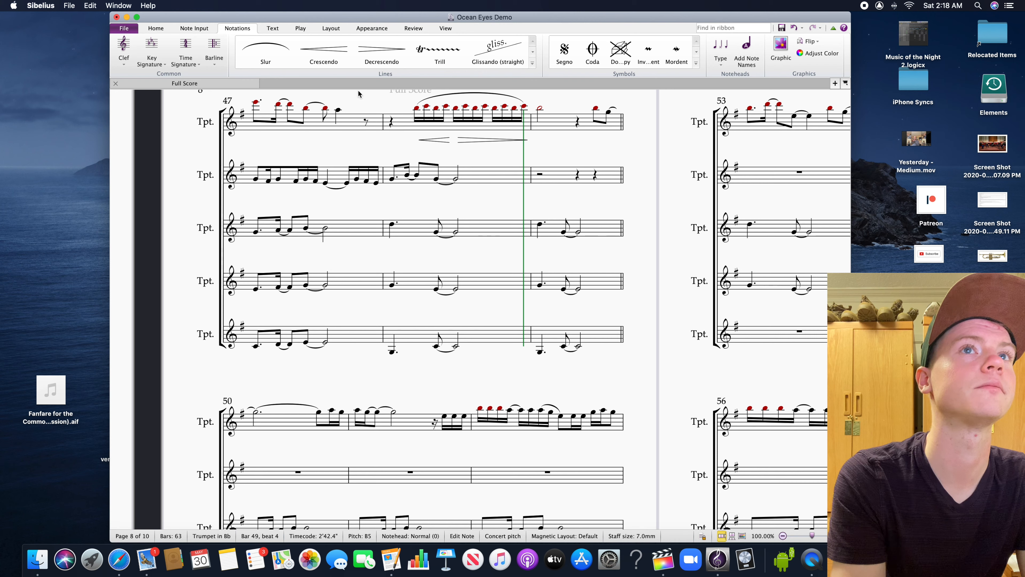
left_click_drag(645, 243, 510, 242)
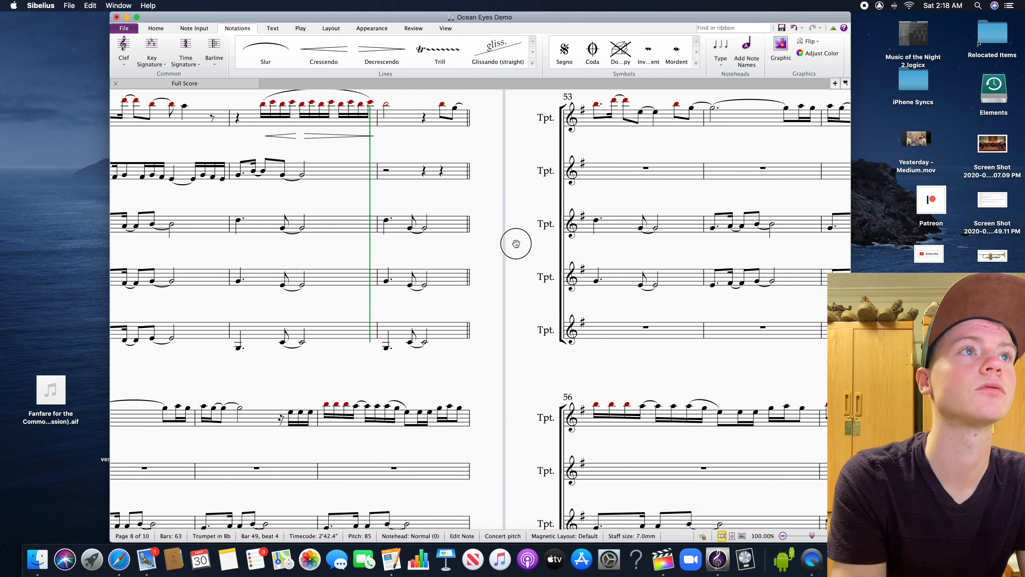
left_click(300, 28)
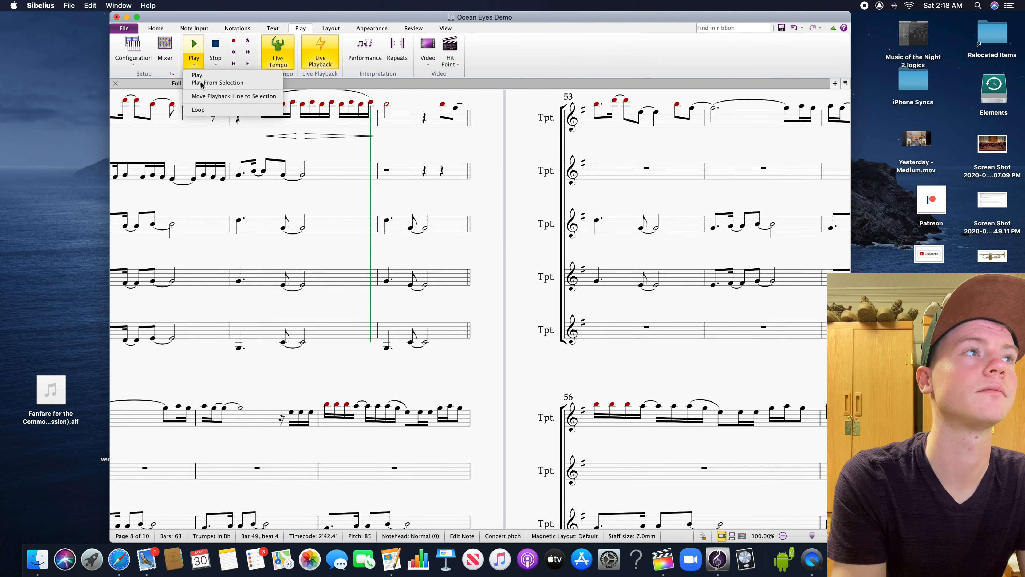
left_click(194, 48)
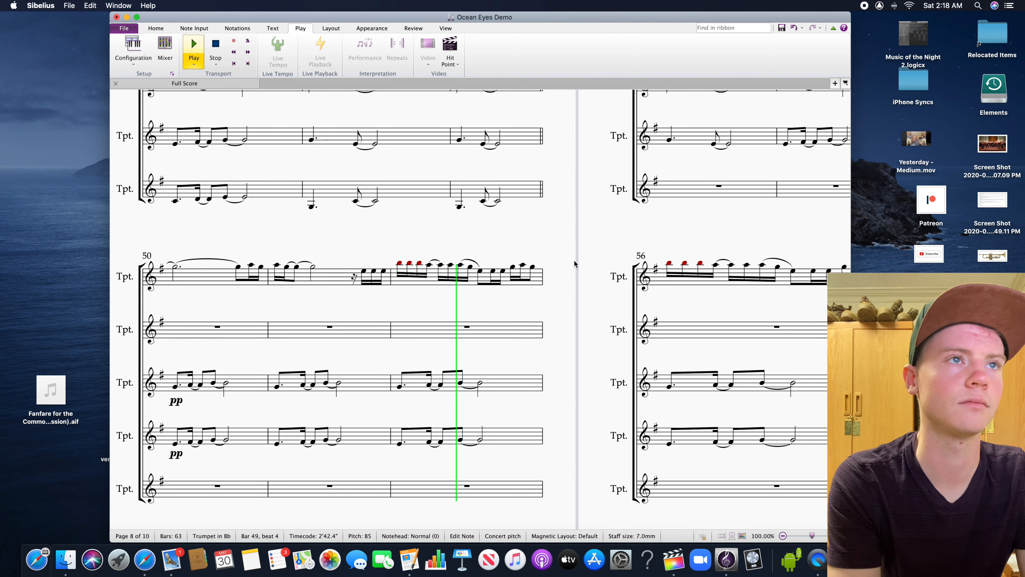
Play the score from the start of bar 47, follow the music onto the last page, and stop at bar 58
left_click_drag(599, 346, 703, 487)
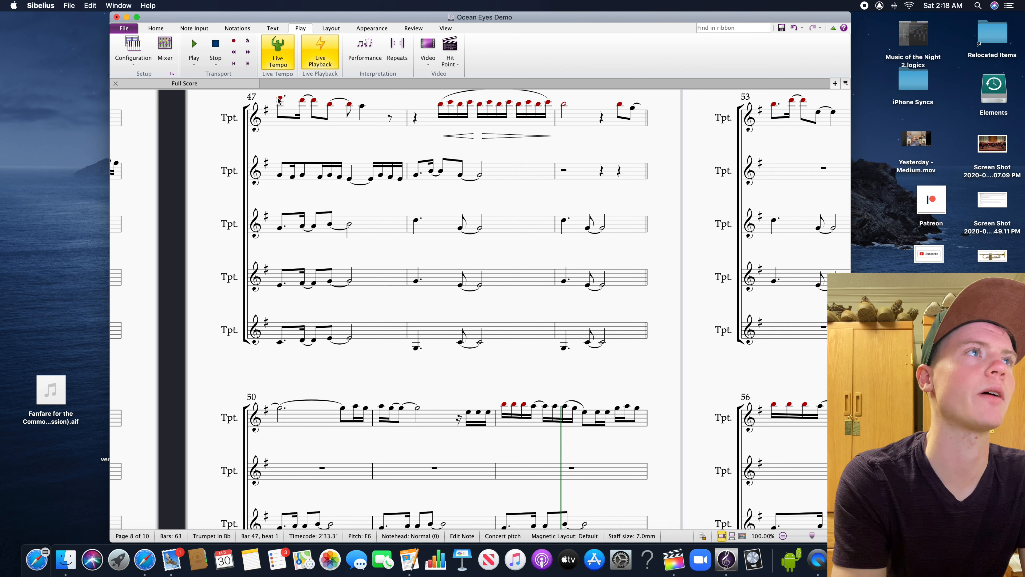
left_click(194, 64)
left_click(228, 84)
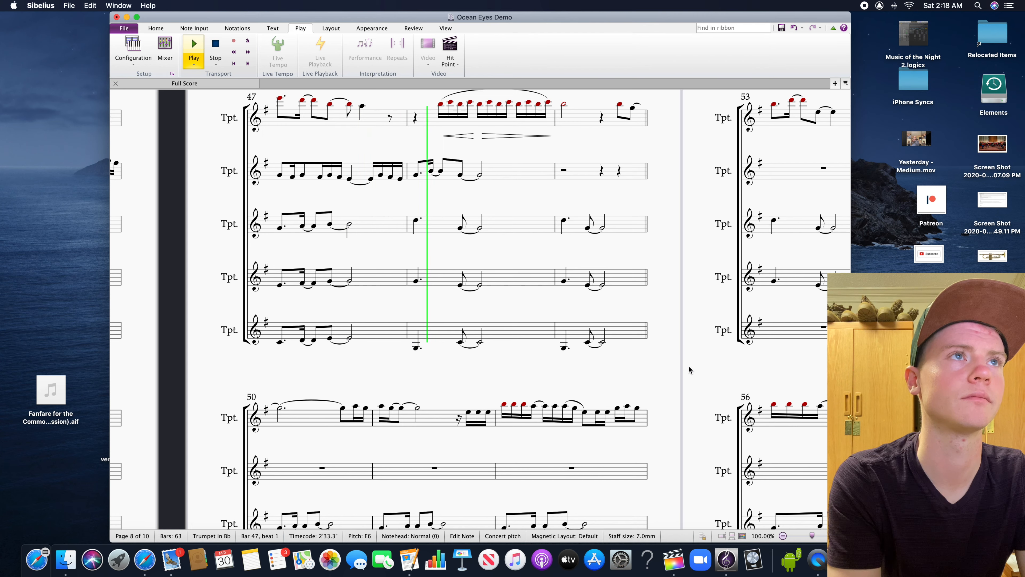
left_click_drag(689, 366, 624, 380)
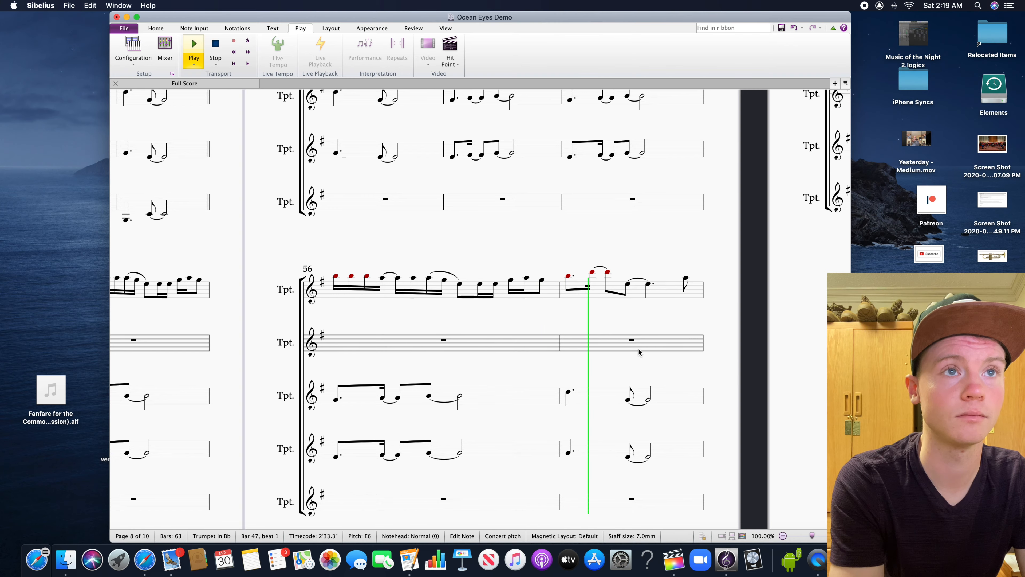
left_click_drag(709, 333, 550, 385)
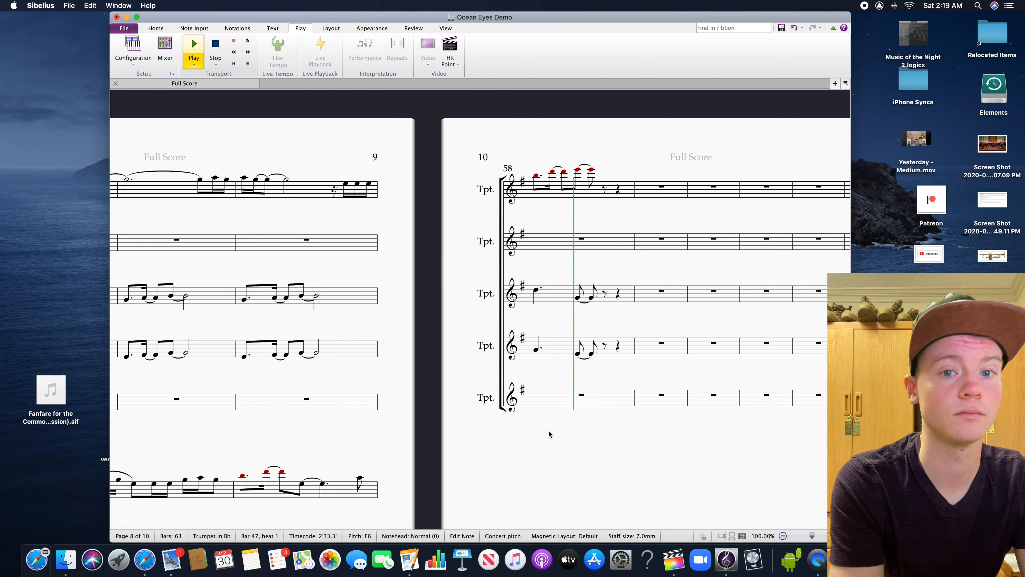
left_click_drag(549, 430, 507, 407)
key("space")
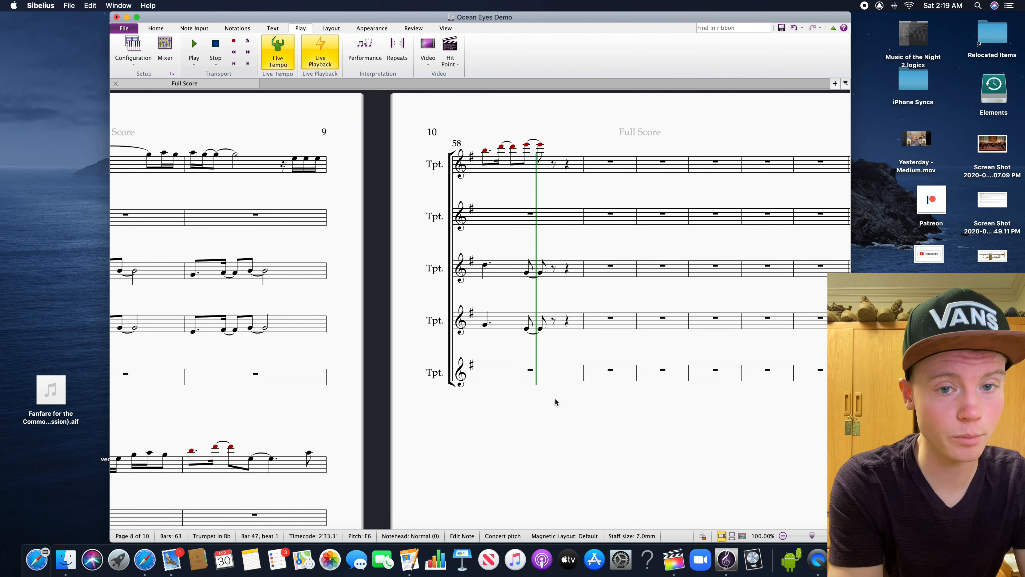
Add a double barline at the end of bar 58, and replace it with a final barline
left_click(583, 214)
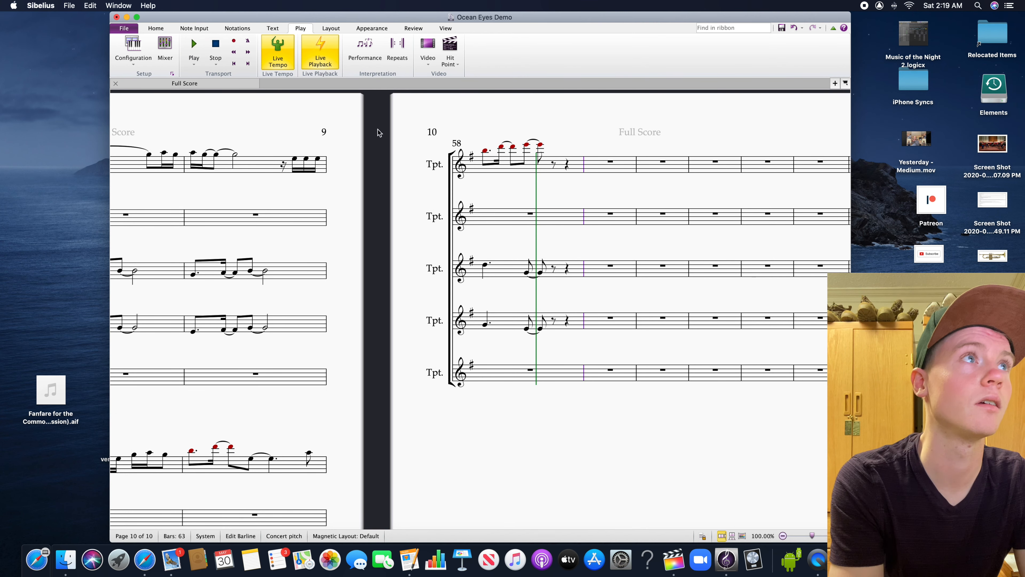
left_click(159, 29)
left_click(237, 30)
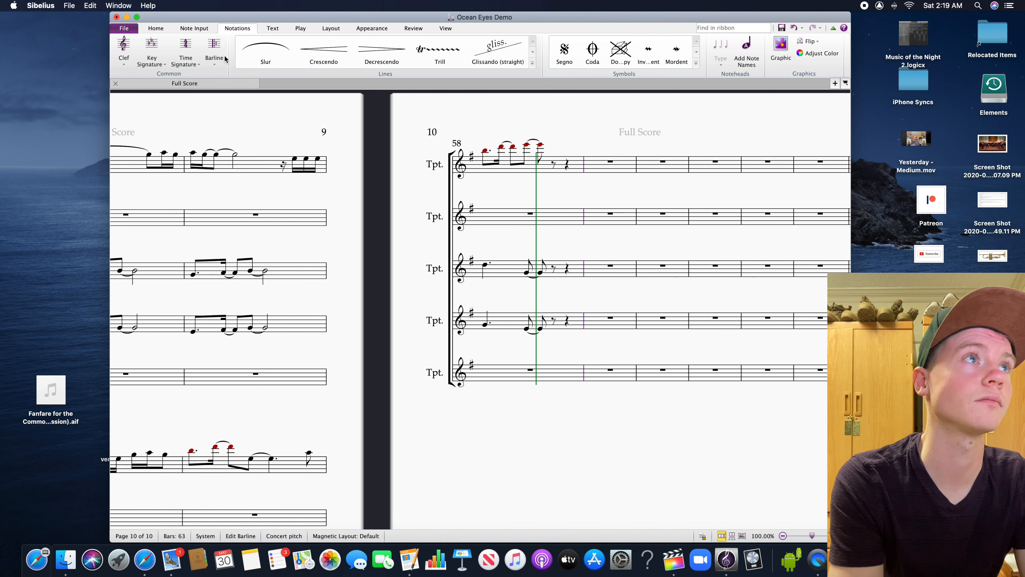
left_click(224, 59)
left_click(299, 95)
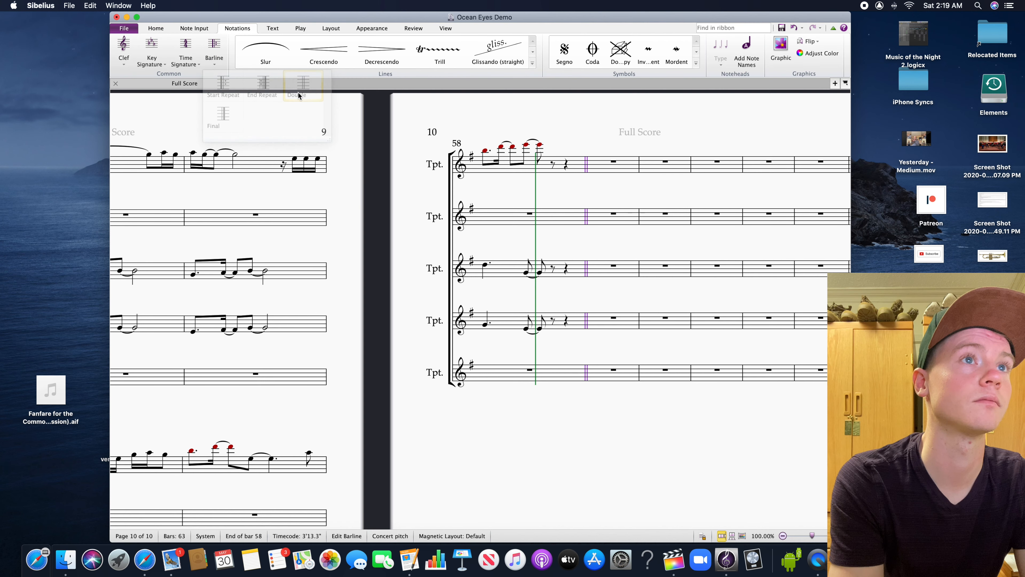
left_click(214, 49)
left_click(234, 114)
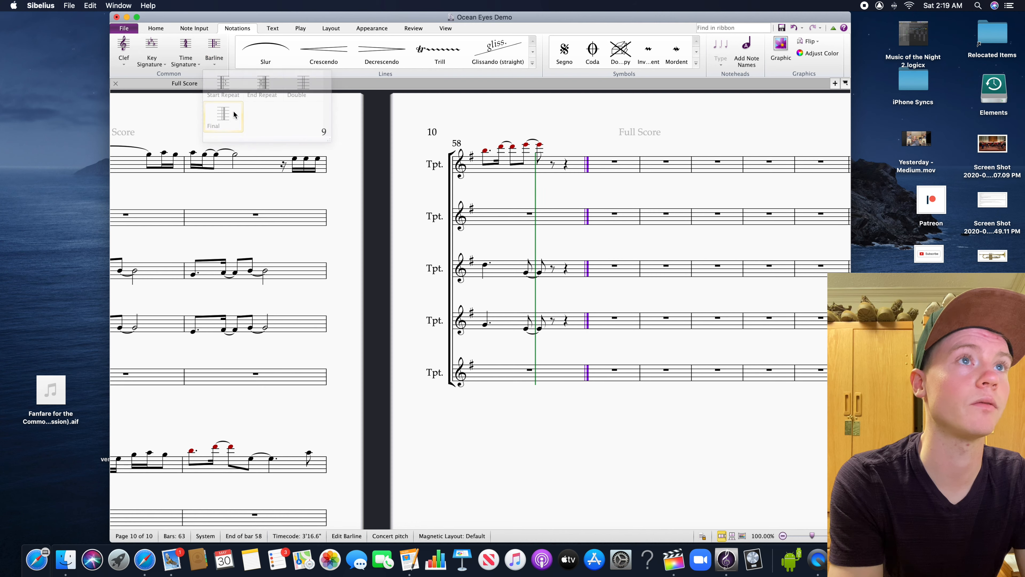
Delete the empty bars 59 to 63 after the final barline from all five staves
left_click(607, 166)
scroll(526, 344, "right", 5)
left_click(459, 356, "shift")
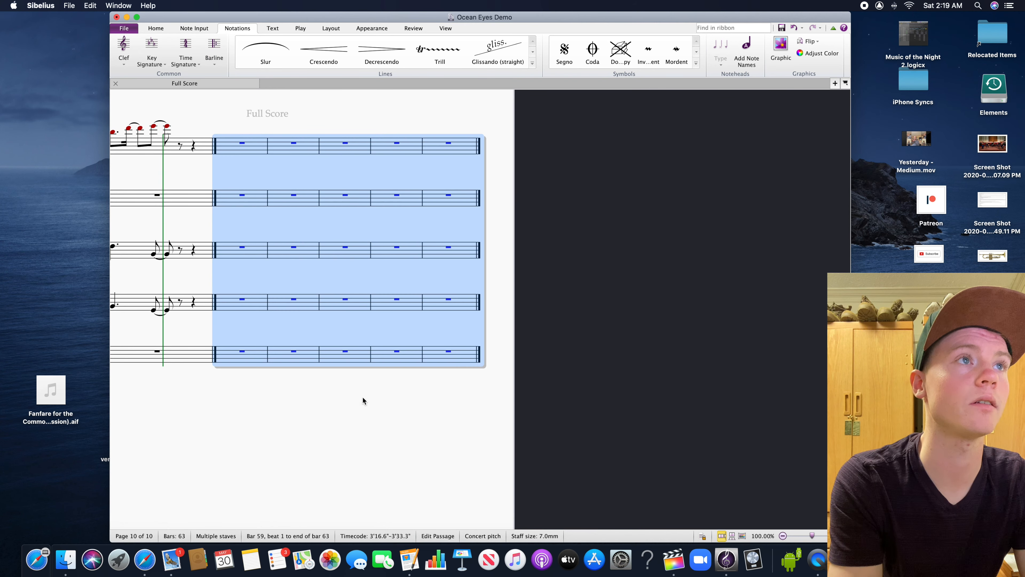
scroll(362, 401, "left", 5)
left_click(156, 28)
left_click(318, 49)
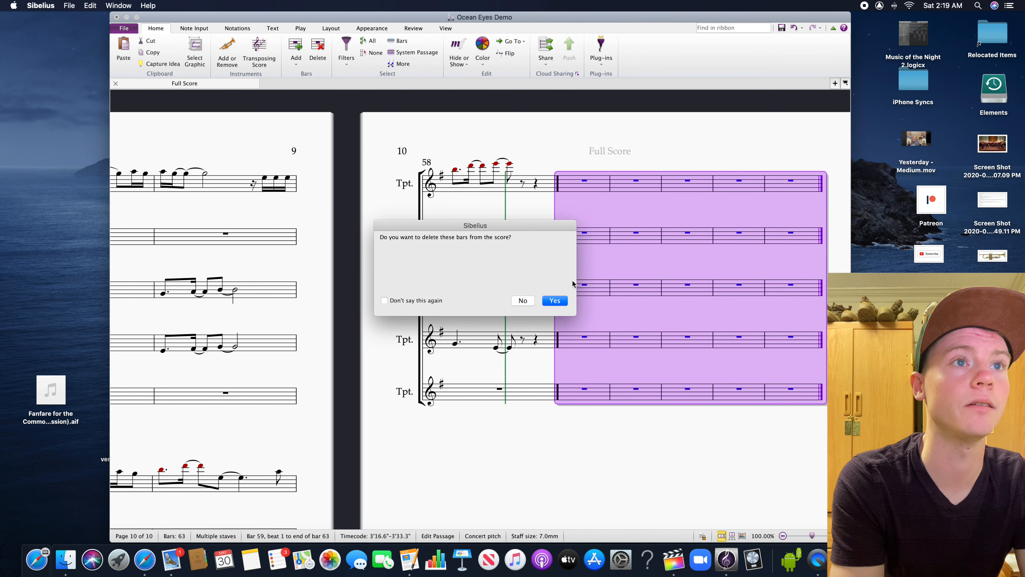
left_click(555, 300)
Return to the first chorus and examine the trumpet parts around bar 14, especially the second trumpet's empty staff
scroll(407, 426, "down", 3)
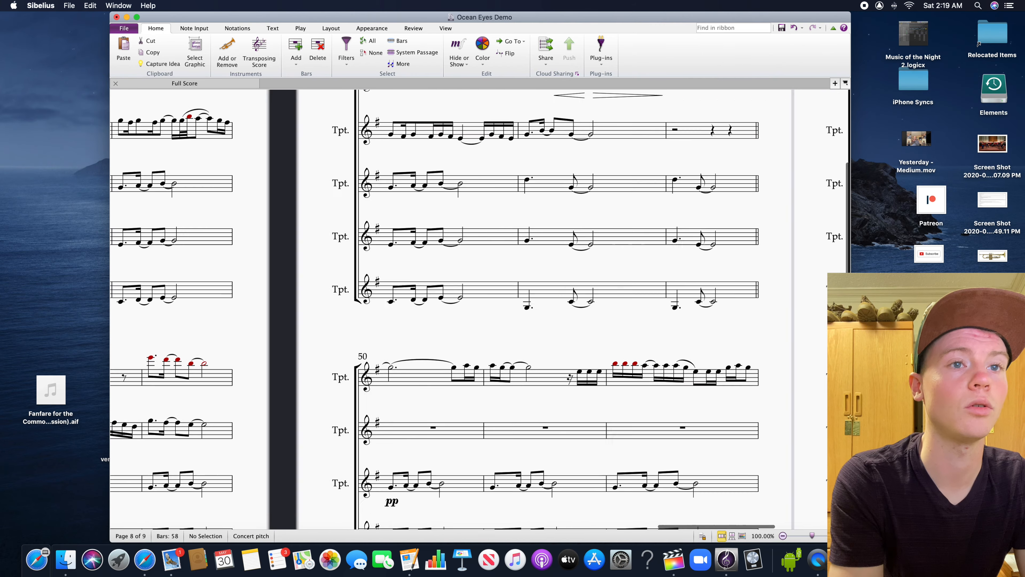
scroll(526, 517, "left", 10)
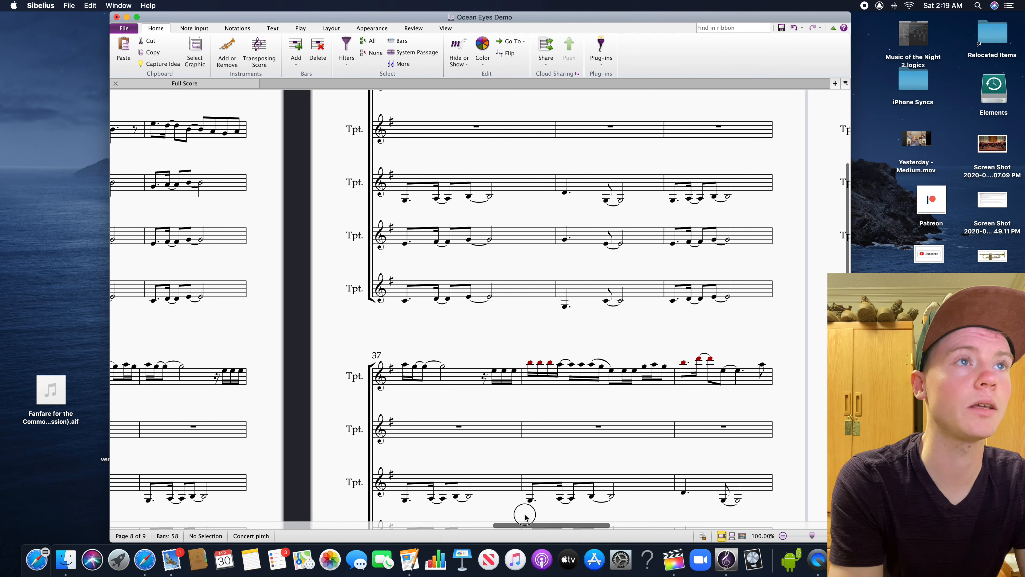
left_click_drag(526, 517, 384, 510)
left_click_drag(401, 346, 732, 447)
left_click(519, 236)
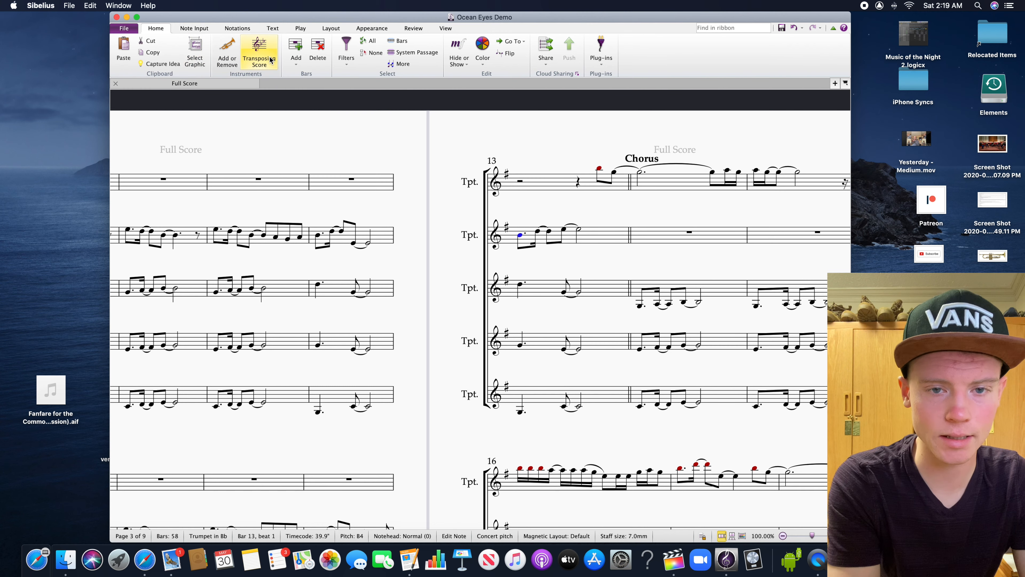
left_click_drag(538, 265, 488, 264)
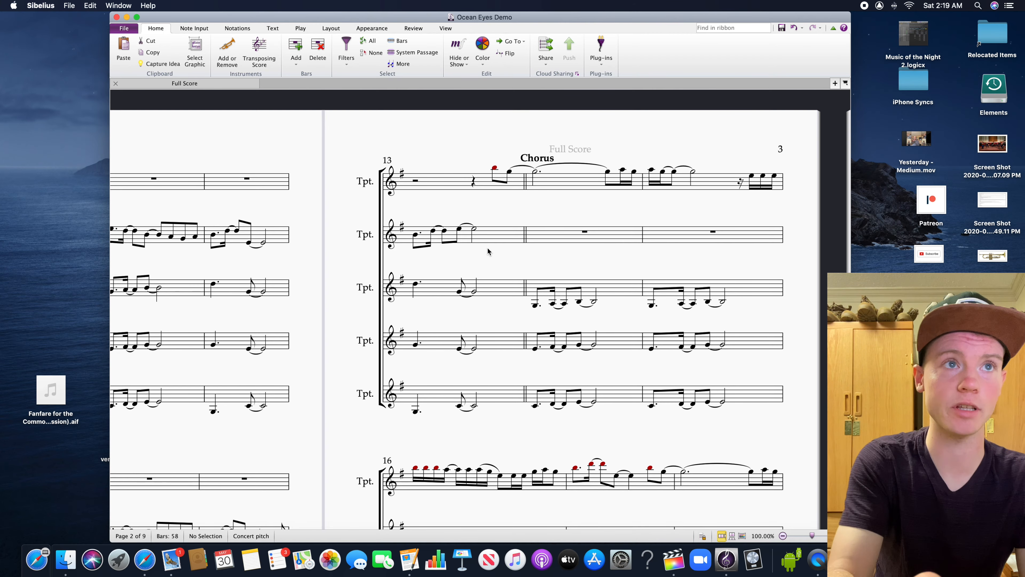
left_click_drag(625, 262, 515, 224)
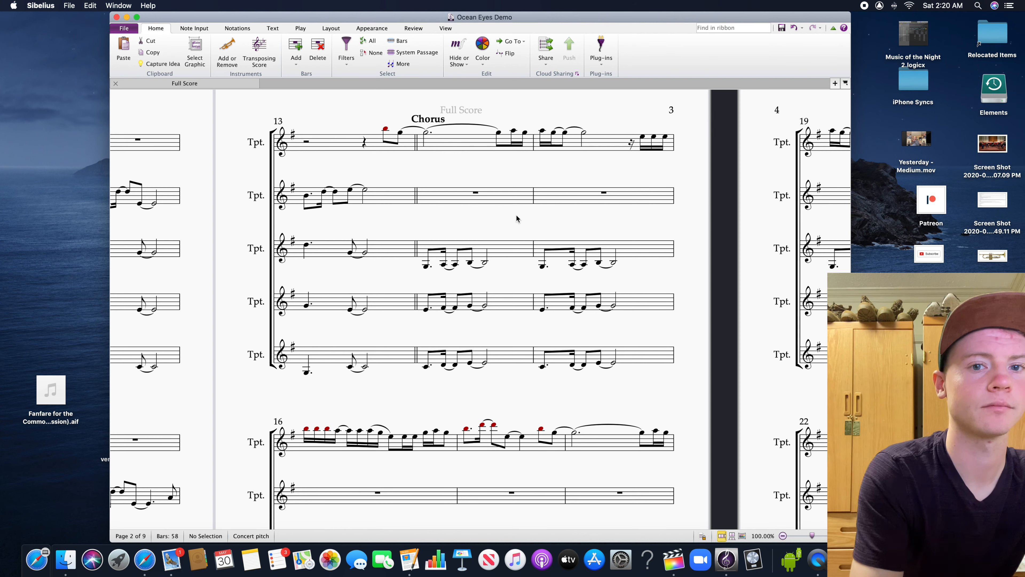
left_click_drag(488, 227, 559, 236)
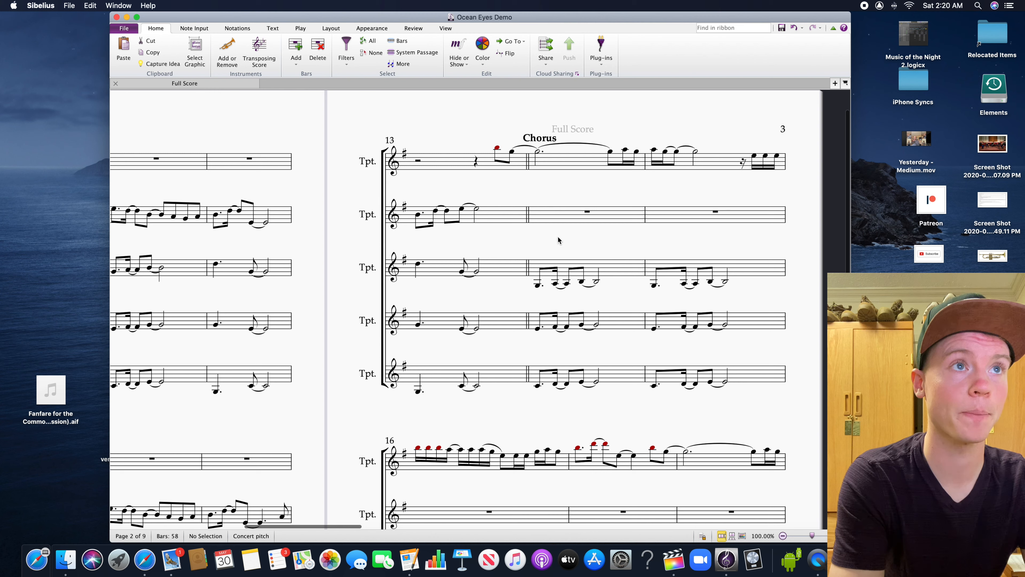
left_click(545, 222)
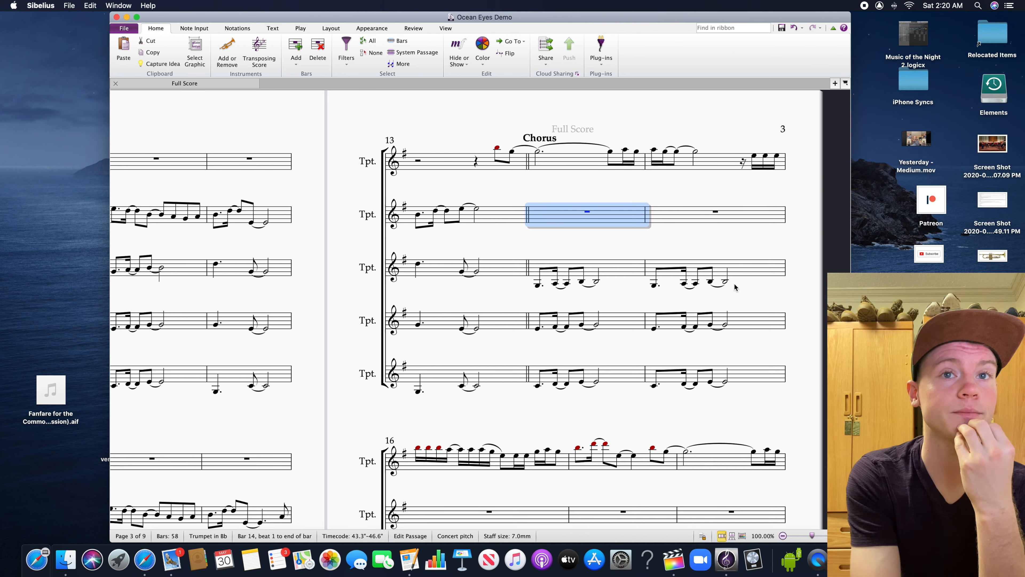
left_click_drag(725, 247, 647, 241)
left_click(548, 216)
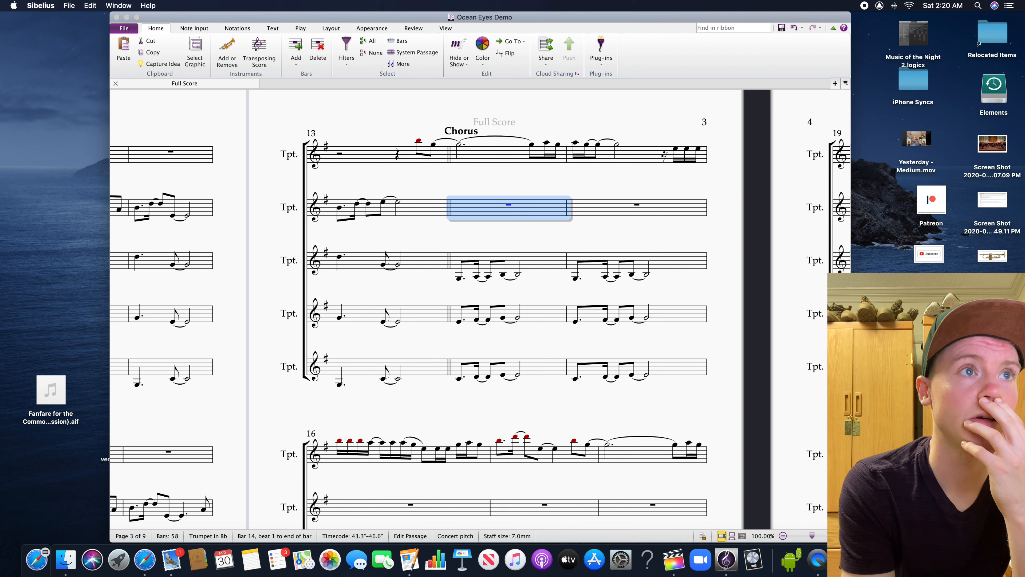
left_click(478, 256)
left_click(460, 278)
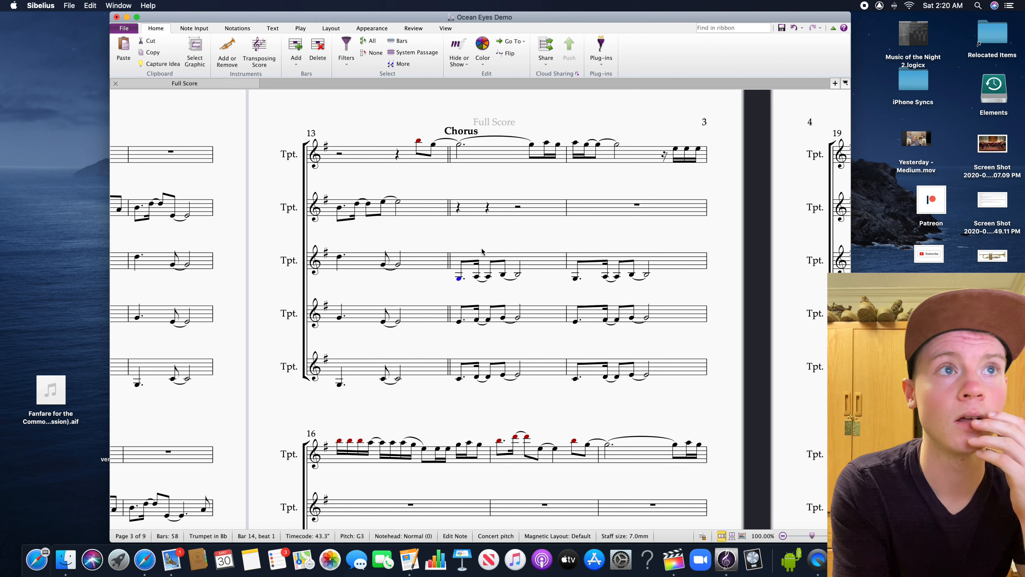
Show the Keypad, then try a sixteenth-note value on the third trumpet's first note in bar 14 and undo it
scroll(500, 247, "up", 1)
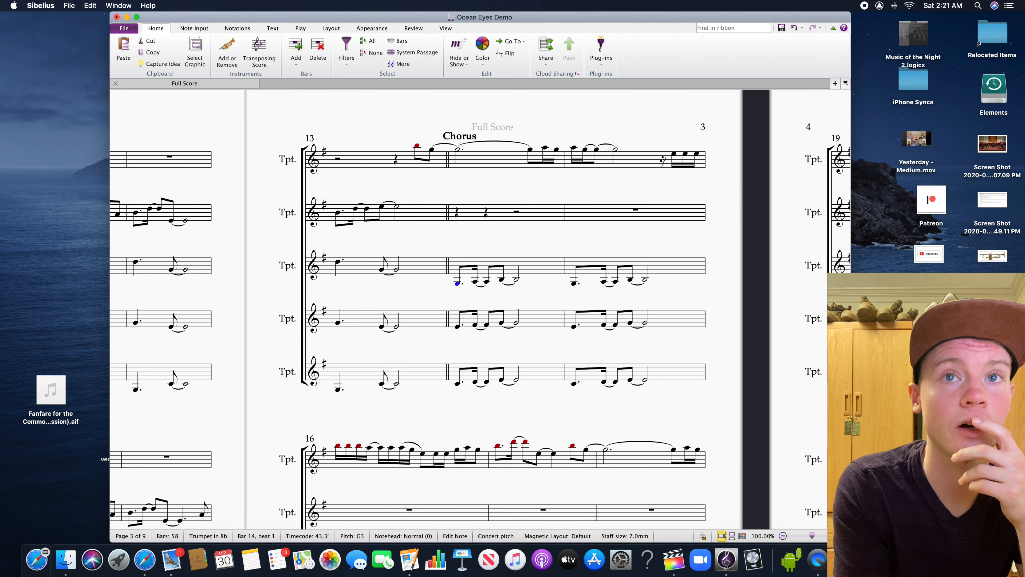
key("alt+super+k")
key("2")
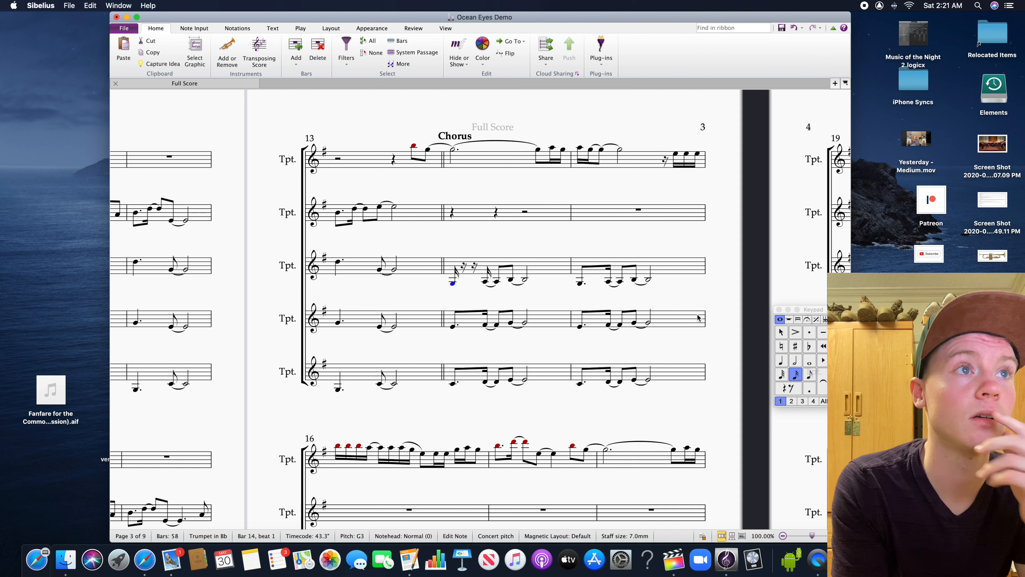
key("super+z")
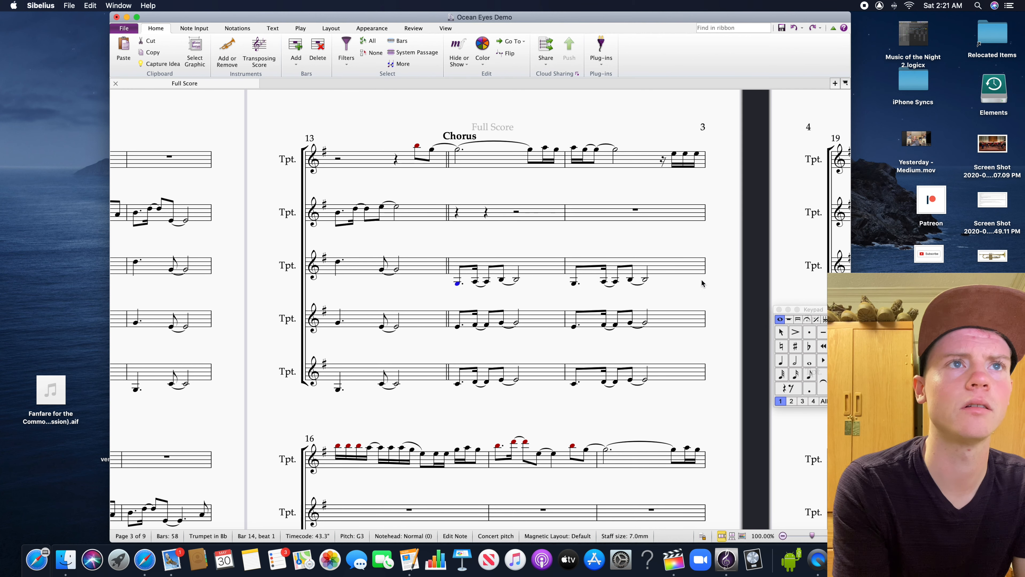
Enter nine sixteenth notes from beat 1 of bar 14 in the second trumpet, repeating the descending pattern E5, D5, C5 three times
key("Escape")
left_click(796, 374)
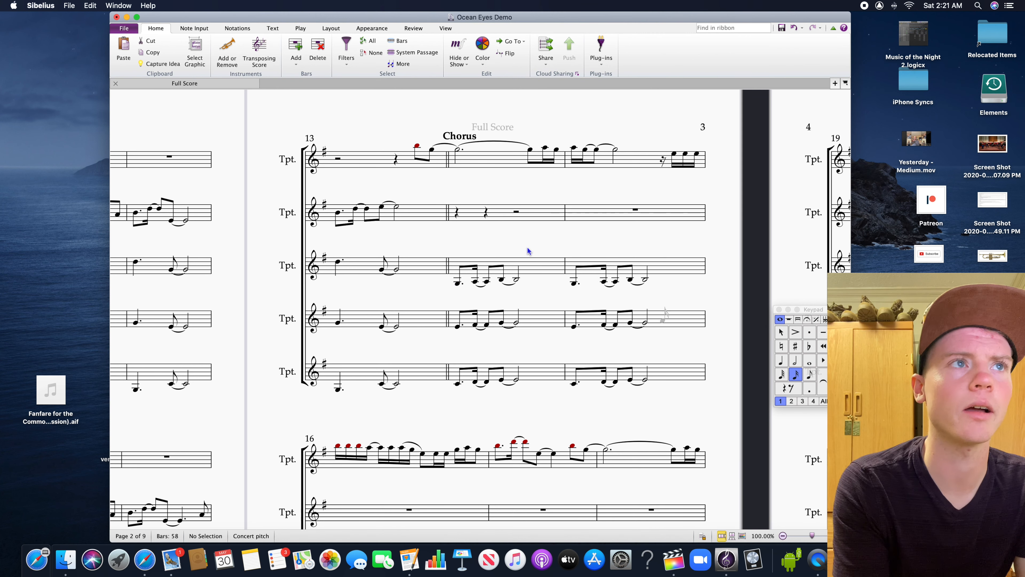
left_click(461, 209)
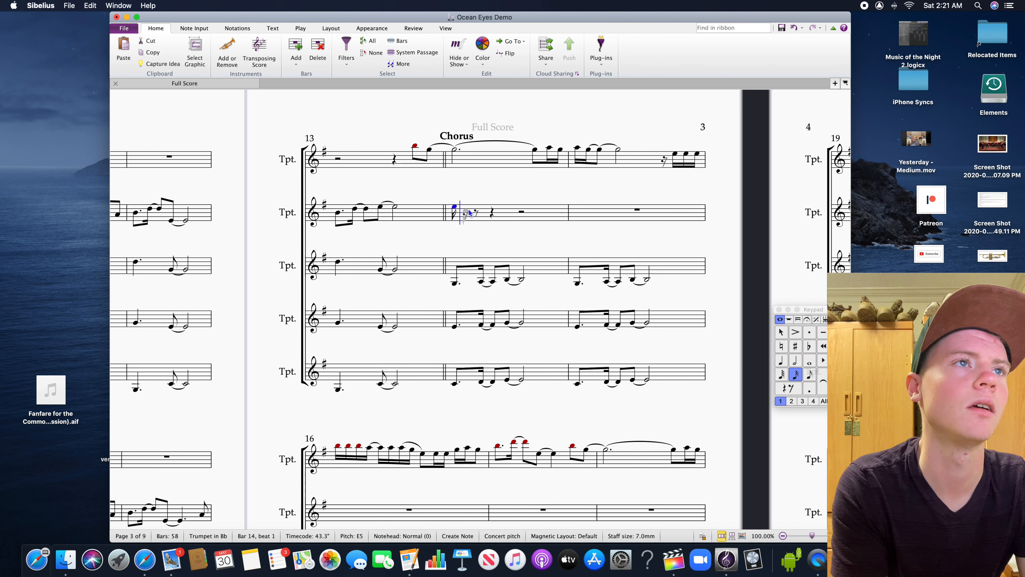
left_click(471, 210)
left_click(473, 210)
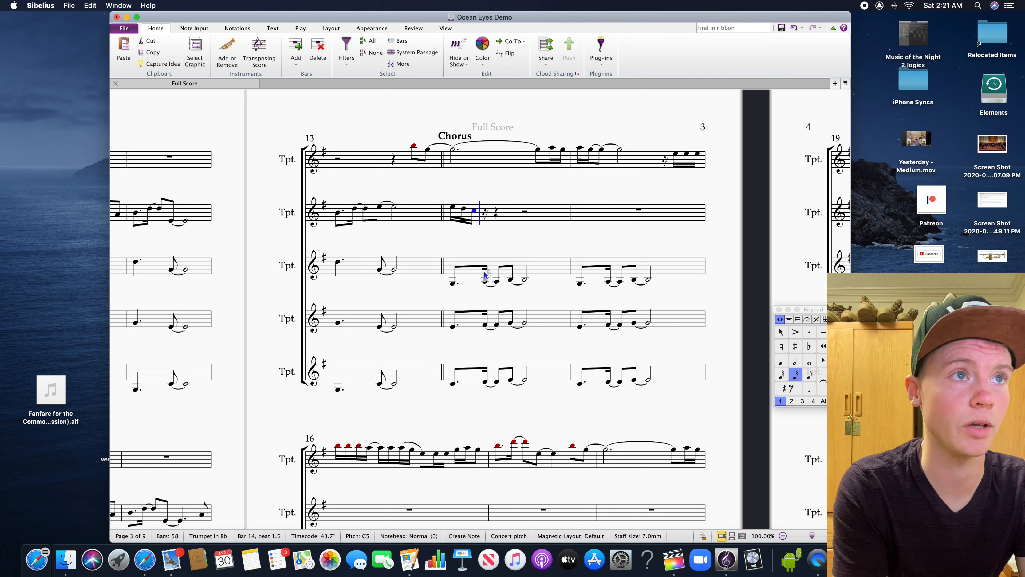
left_click(489, 208)
left_click(499, 211)
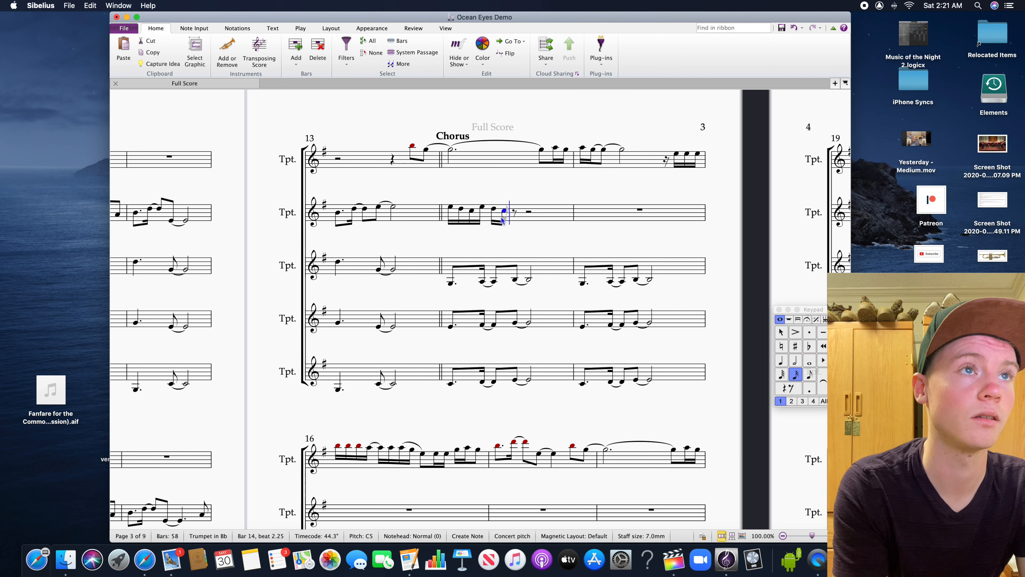
left_click(514, 208)
left_click(523, 210)
left_click(522, 211)
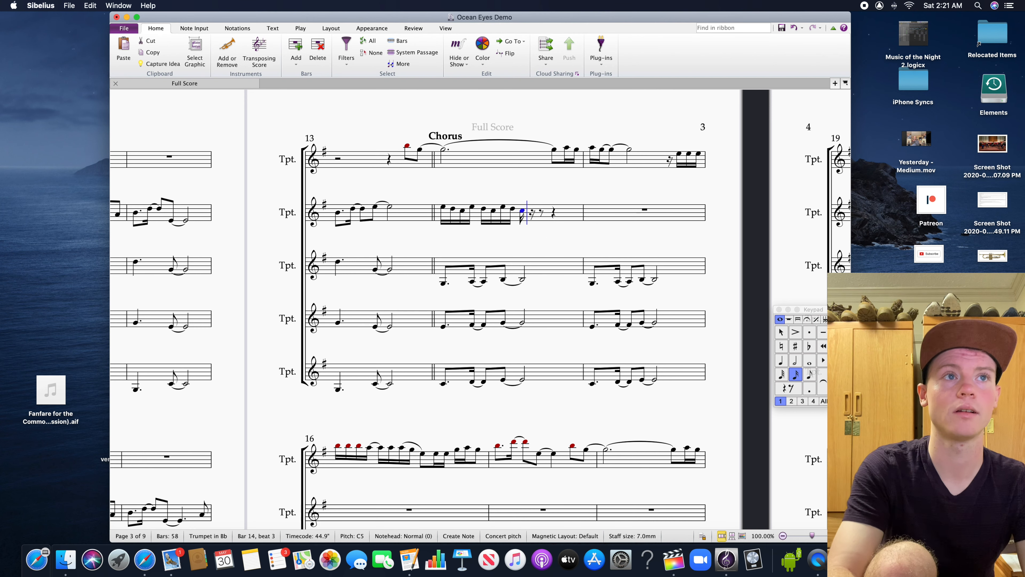
Lower the second trumpet's note on beat 3 of bar 14 to B4 and make it a half note
key("Escape")
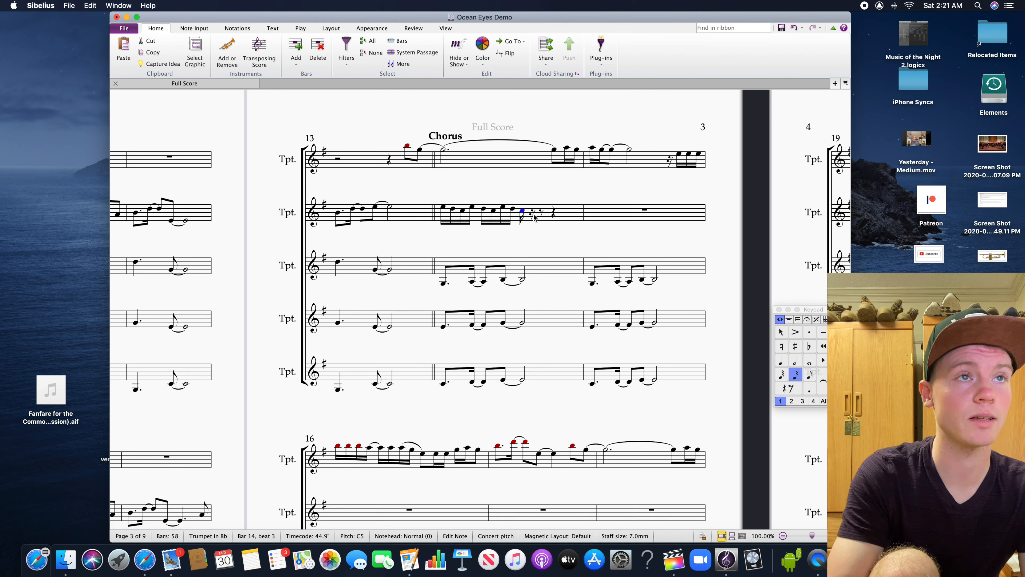
key("Down")
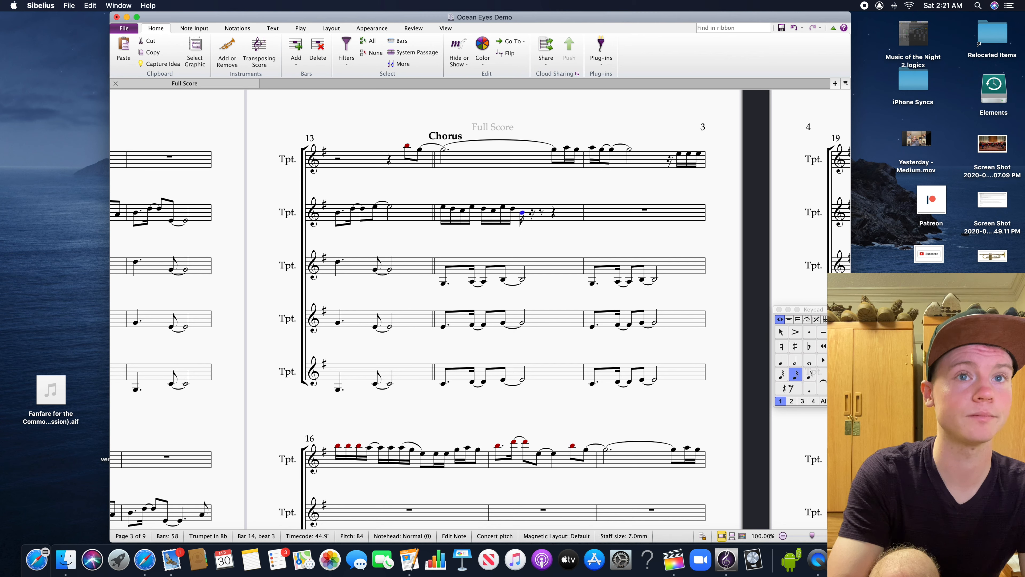
left_click(795, 358)
left_click(487, 267)
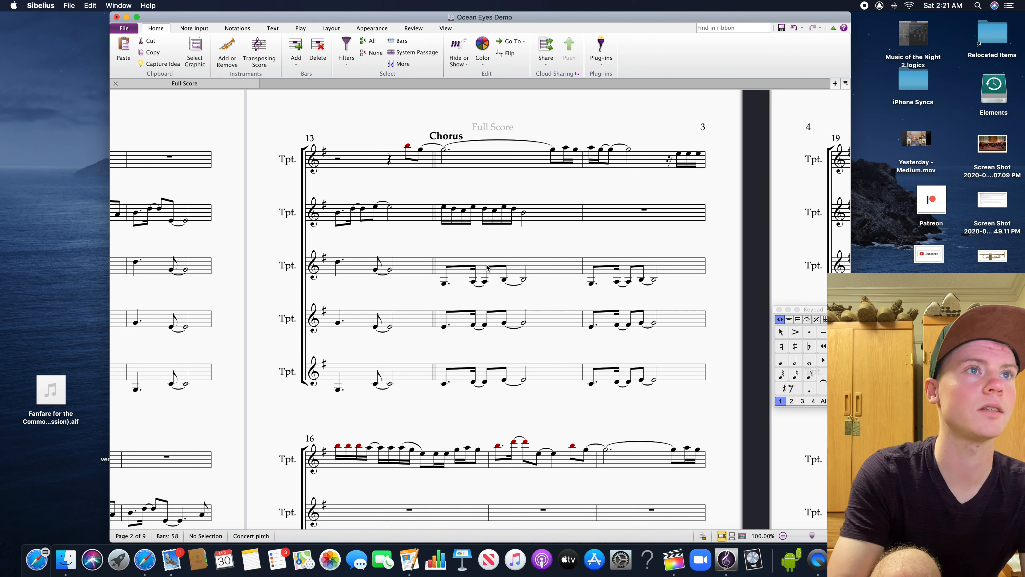
Play the score from the second trumpet's first note in bar 13 and stop at the start of bar 15
left_click(339, 213)
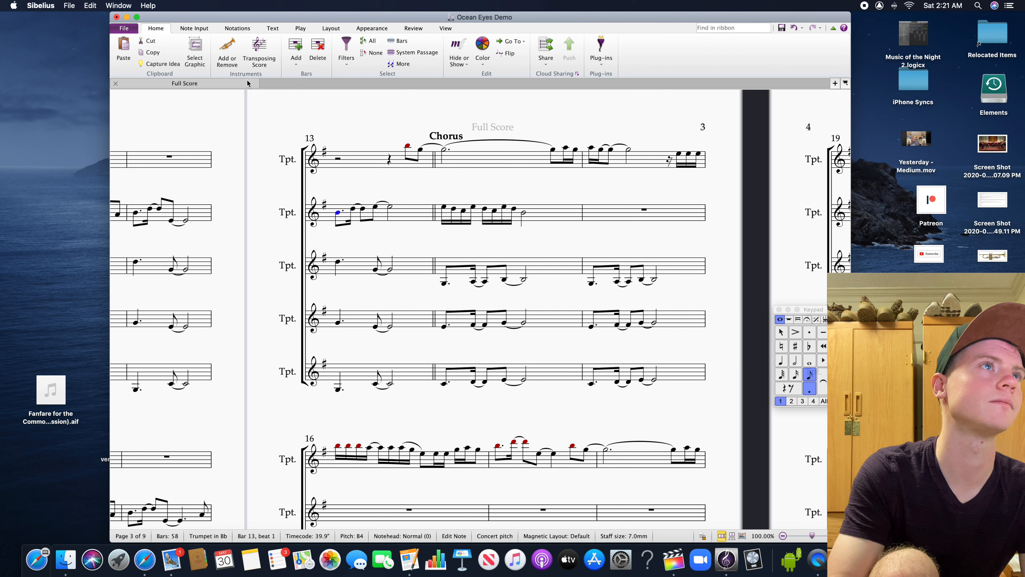
left_click(301, 29)
left_click(194, 64)
left_click(206, 84)
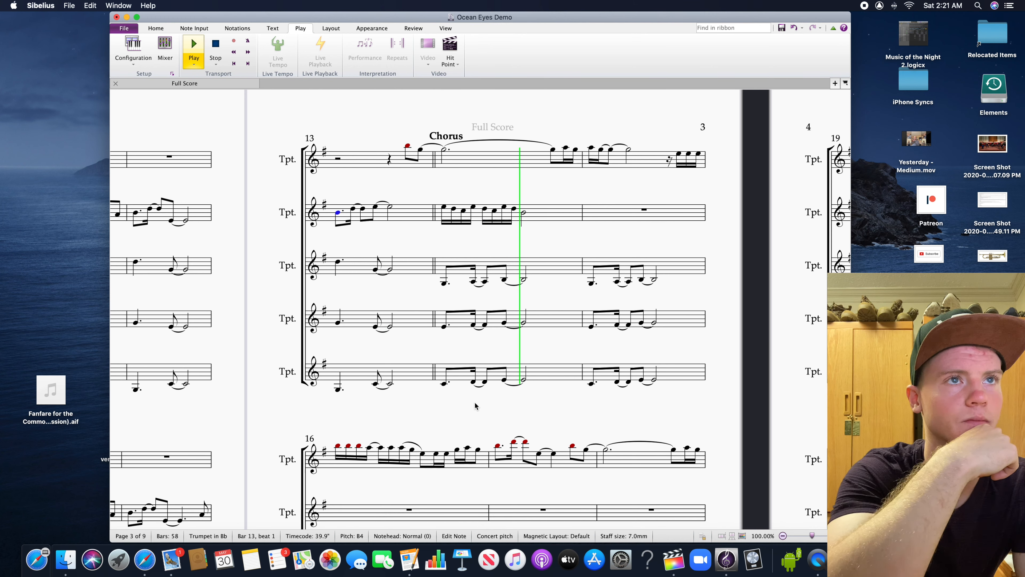
key("space")
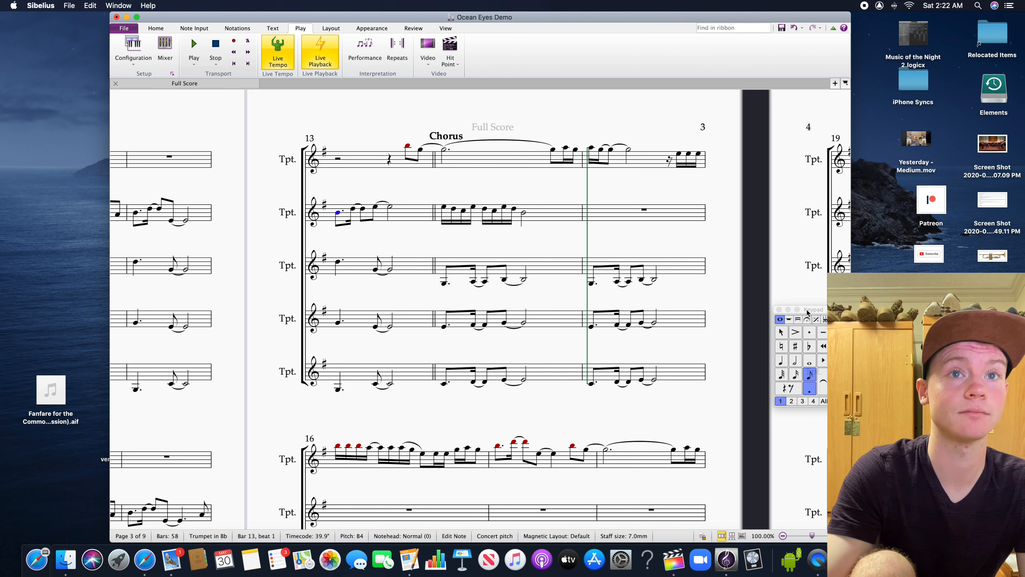
Save the score and clear the note selection
left_click_drag(809, 311, 809, 305)
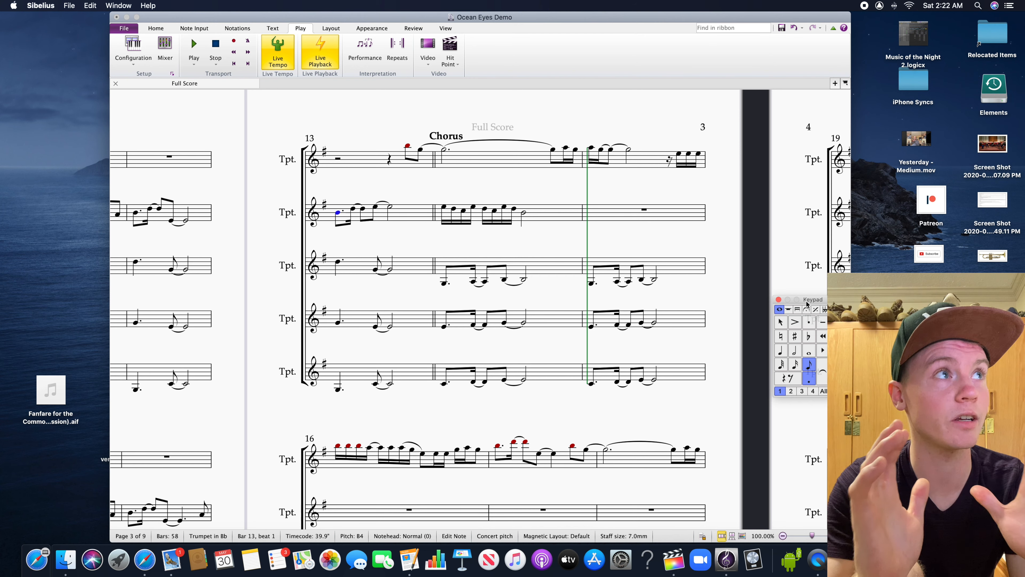
key("super+s")
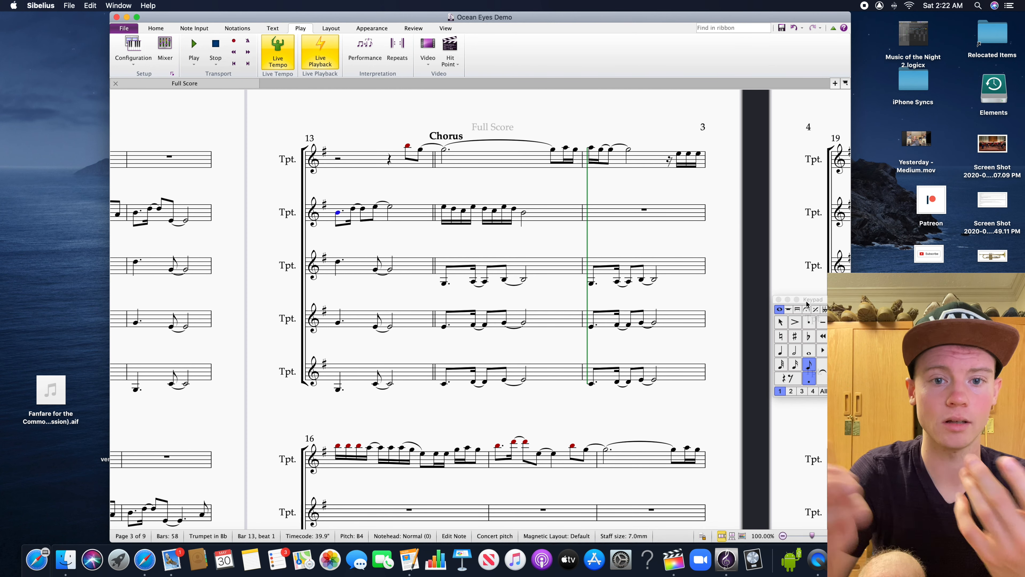
left_click(729, 300)
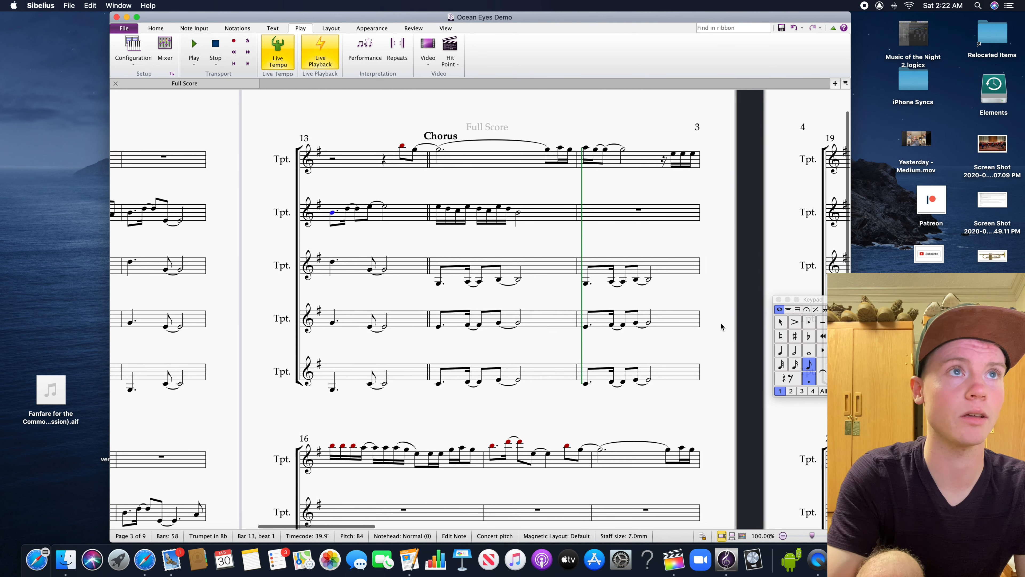
left_click(724, 336)
Shorten the second trumpet's B4 on beat 3 of bar 14 to a quarter note
scroll(723, 336, "up", 1)
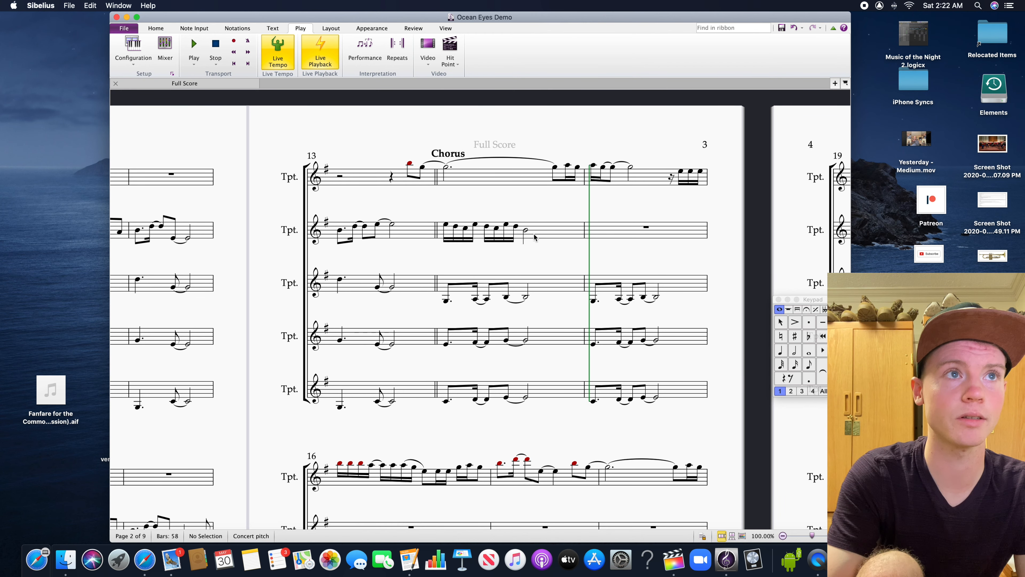
left_click(525, 230)
left_click_drag(581, 261, 593, 261)
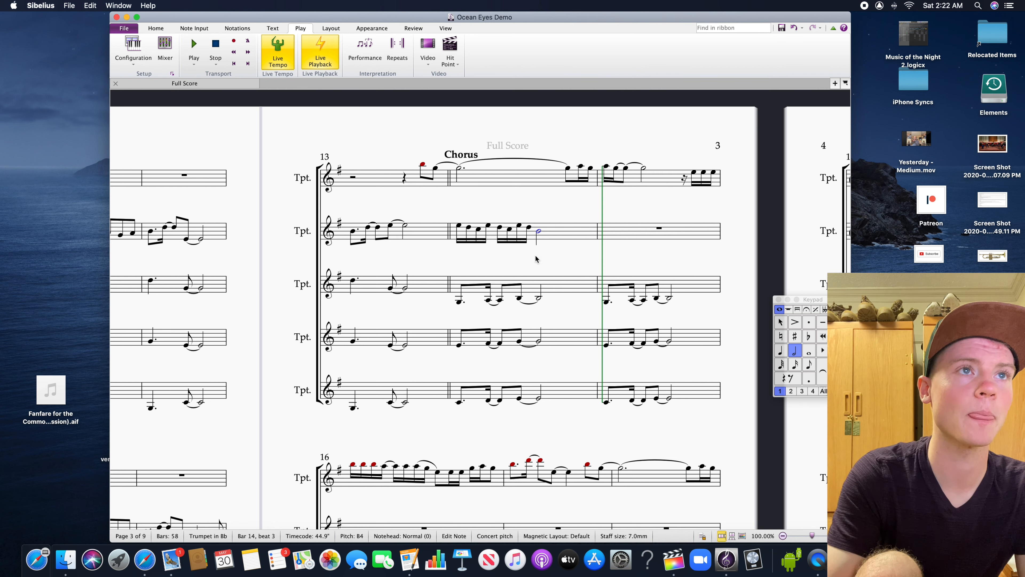
key("4")
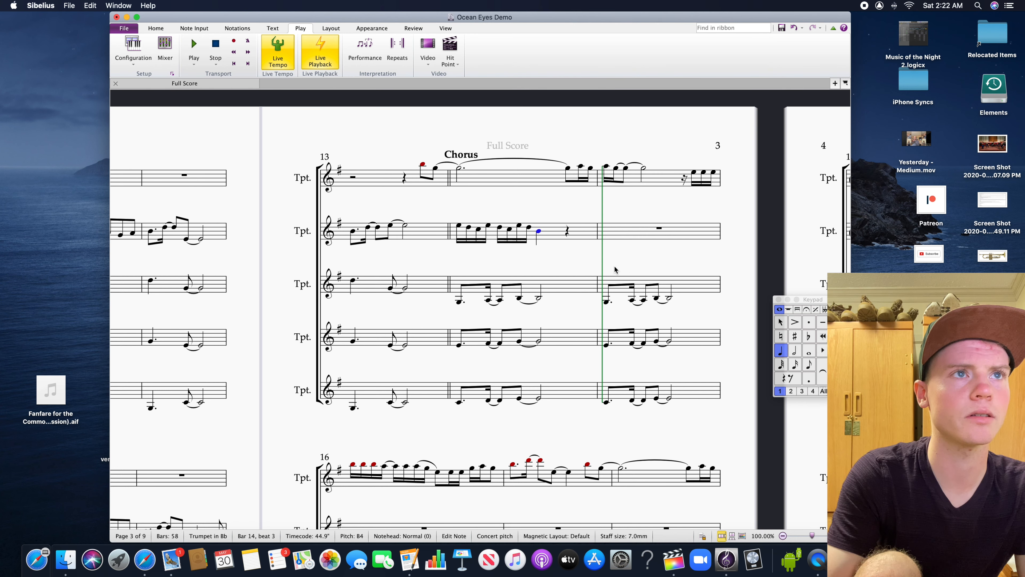
key("Escape")
Enter four sixteenth notes, G4, G4, A4 and B4, on beat 4 of bar 14 in the second trumpet
key("3")
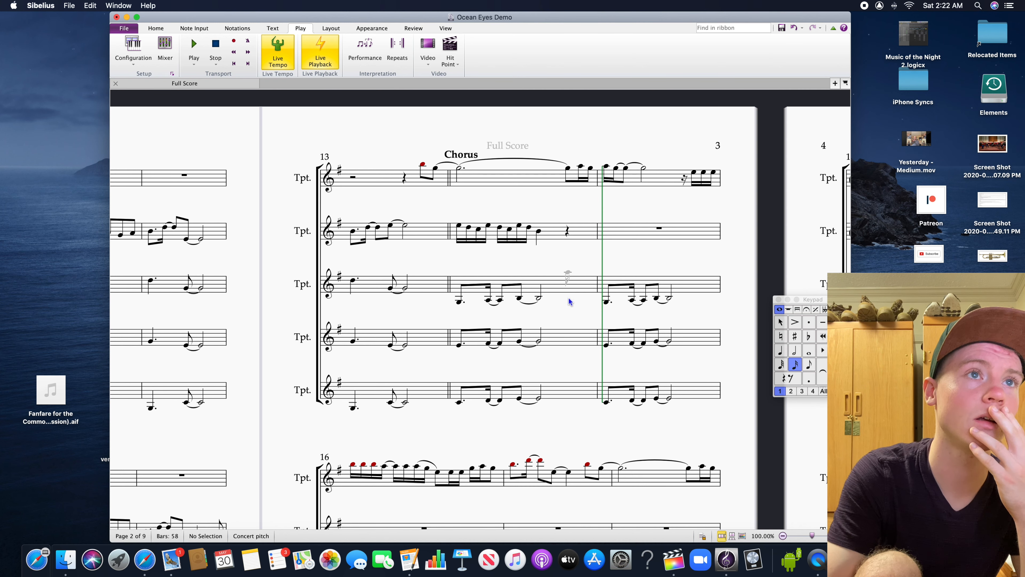
left_click(570, 235)
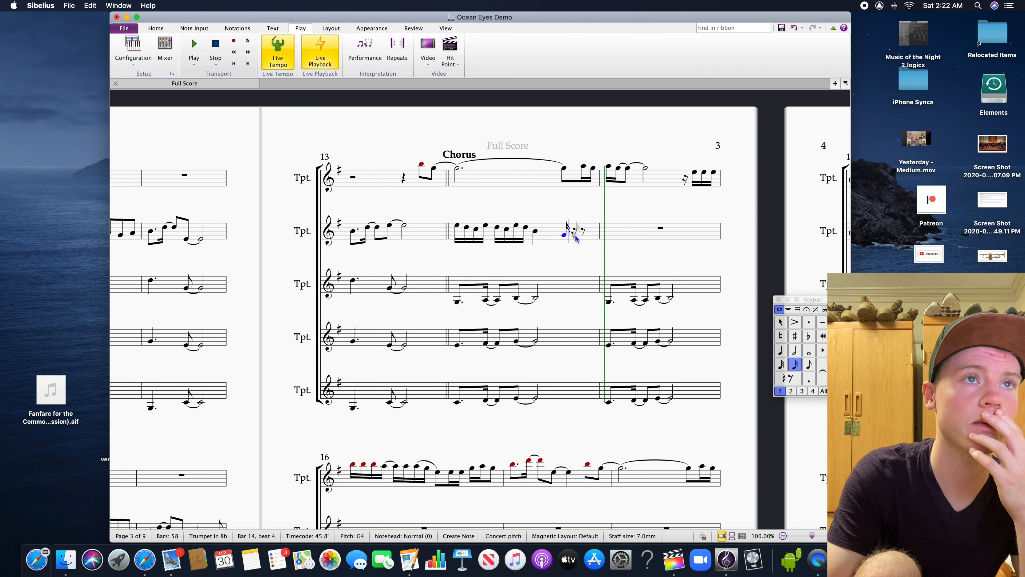
left_click(576, 236)
left_click(584, 234)
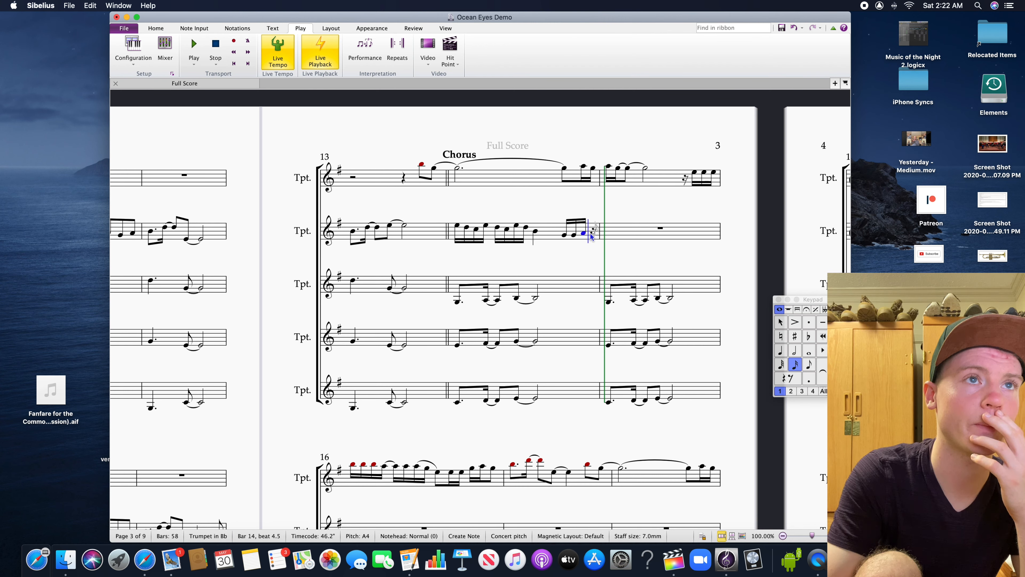
left_click(591, 230)
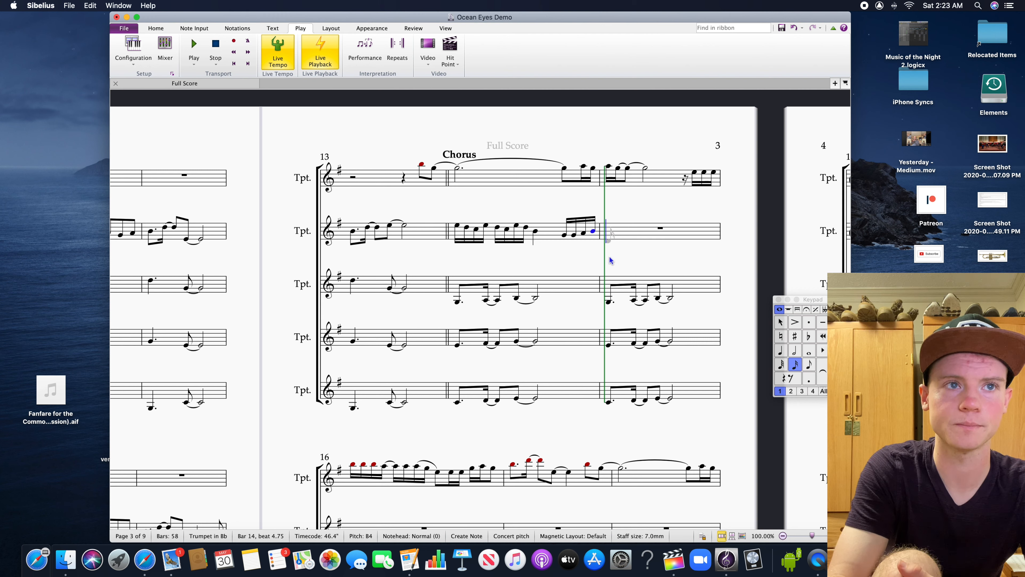
Enter six sixteenth notes, C5, D5, E5, E5, D5 and C5, from beat 1 of bar 15 in the second trumpet
left_click(614, 229)
left_click(618, 227)
left_click(624, 225)
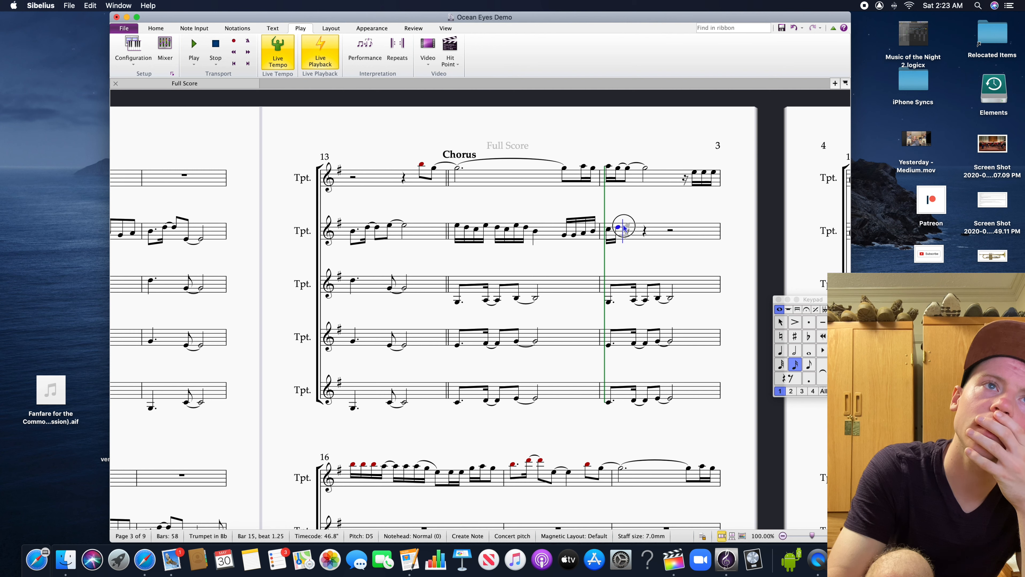
left_click(641, 227)
left_click(644, 229)
left_click(650, 230)
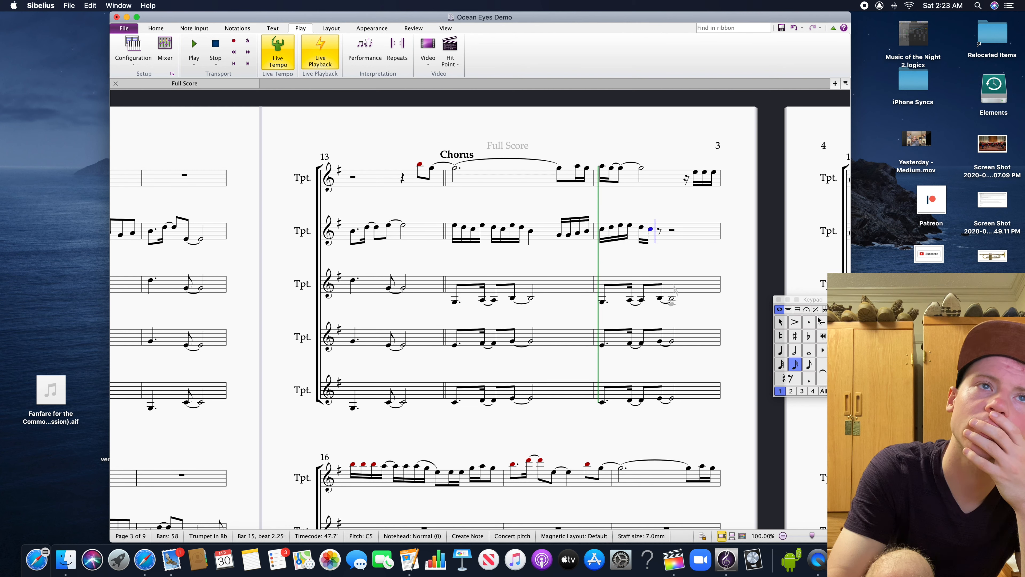
key("Escape")
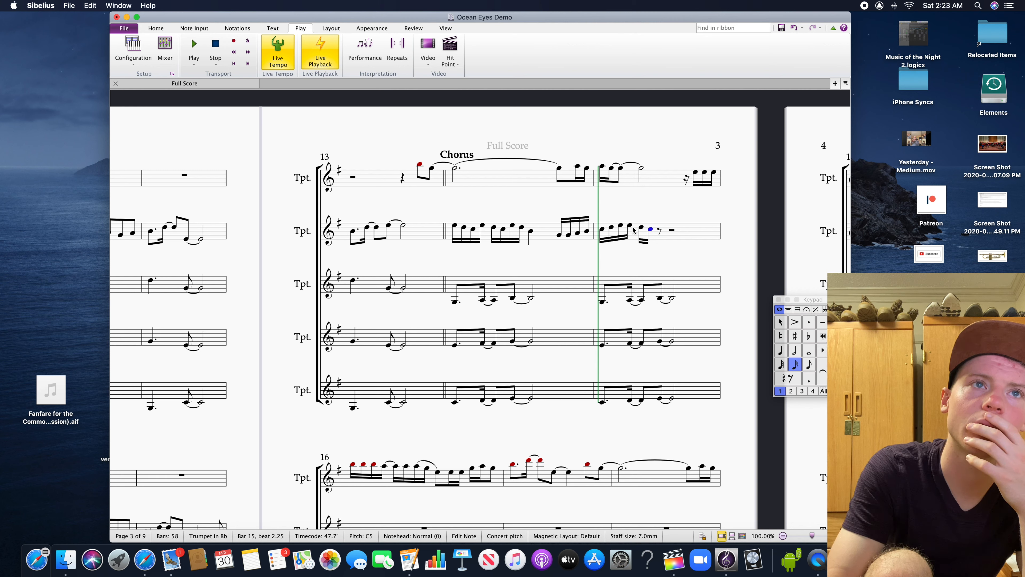
left_click(621, 225)
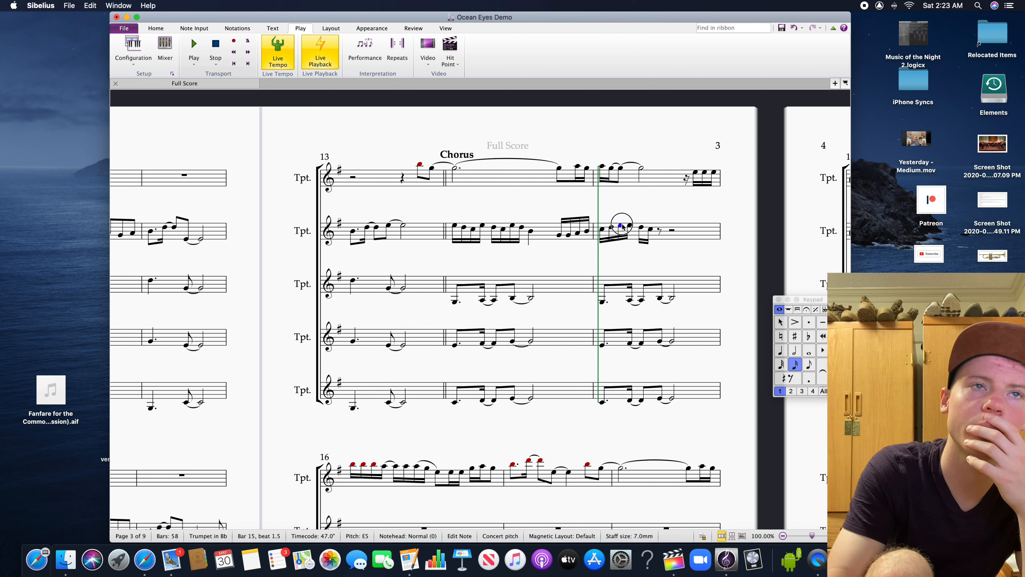
left_click(642, 246)
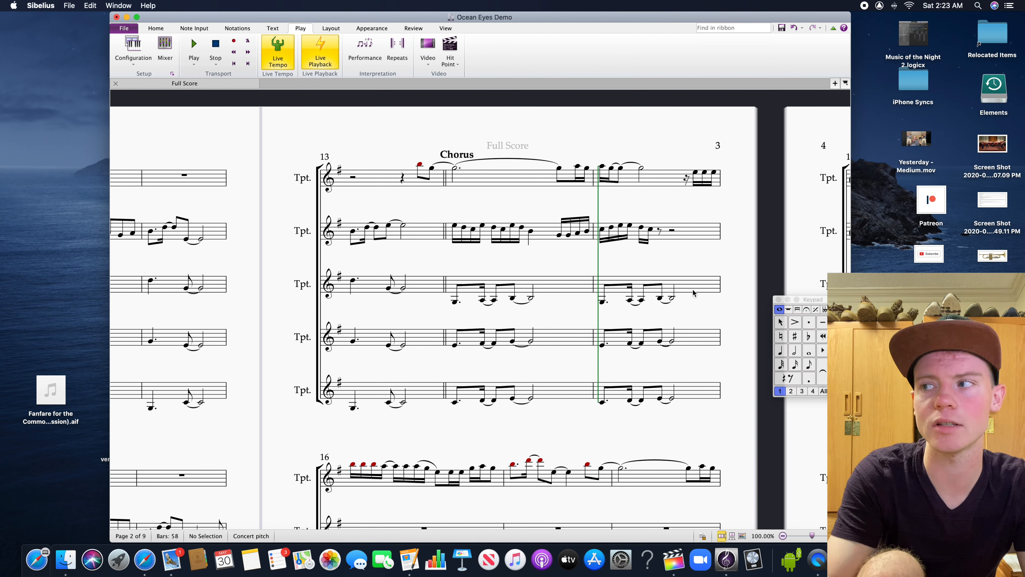
Complete the second trumpet's bar 15 with sixteenth notes B4 and A4 followed by a half note G4 on beat 3
left_click(796, 365)
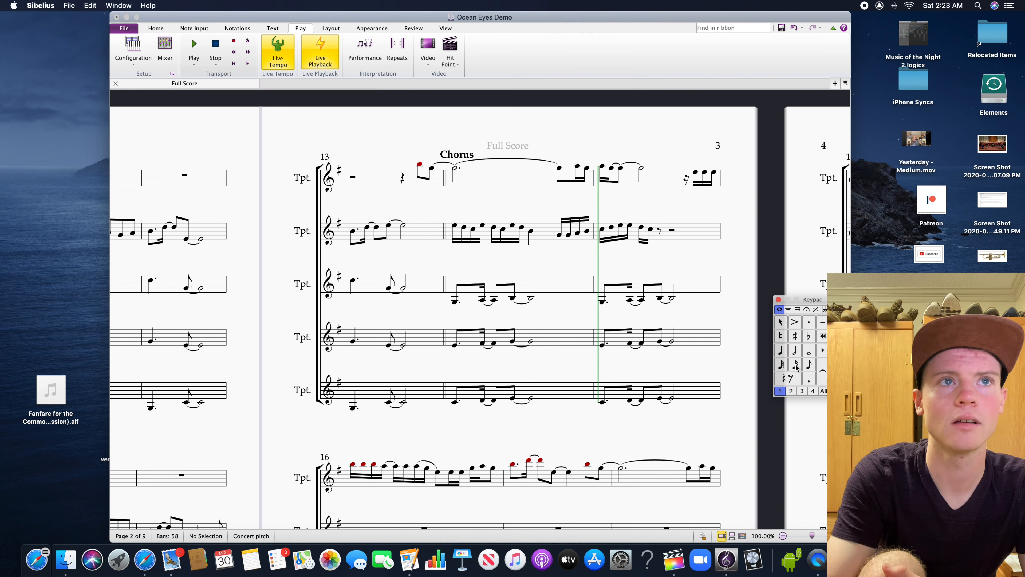
left_click(643, 230)
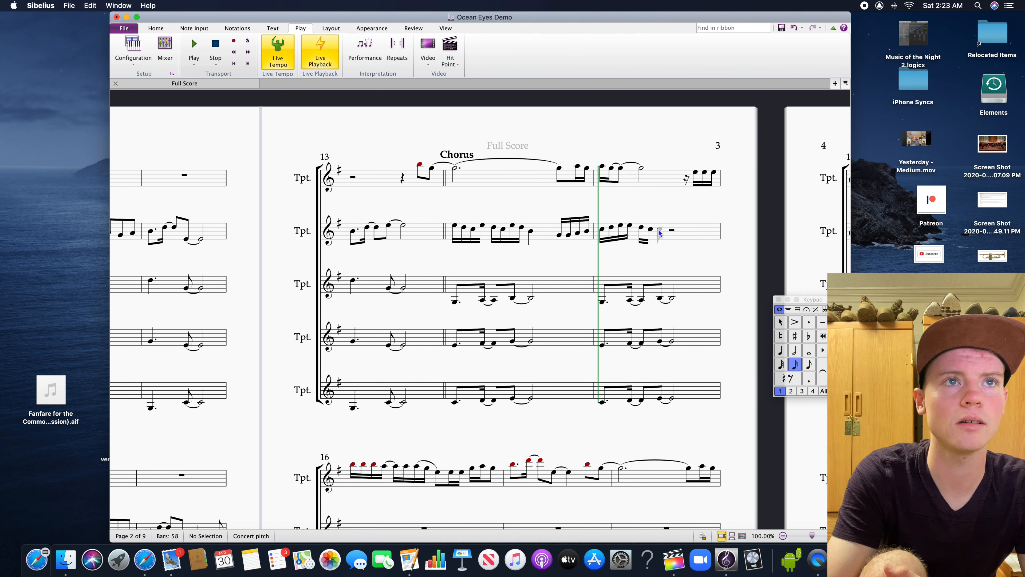
left_click(660, 232)
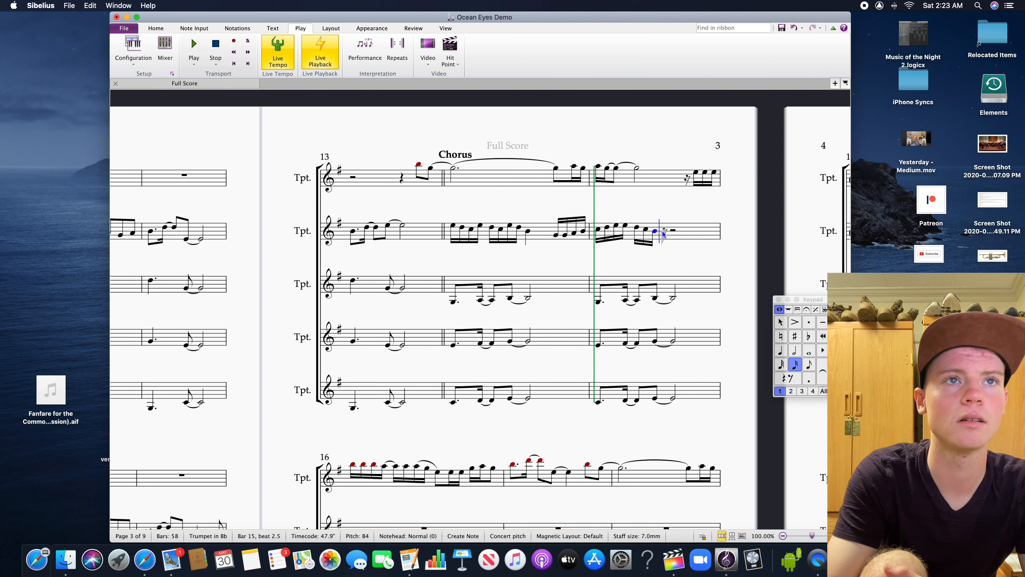
left_click(792, 352)
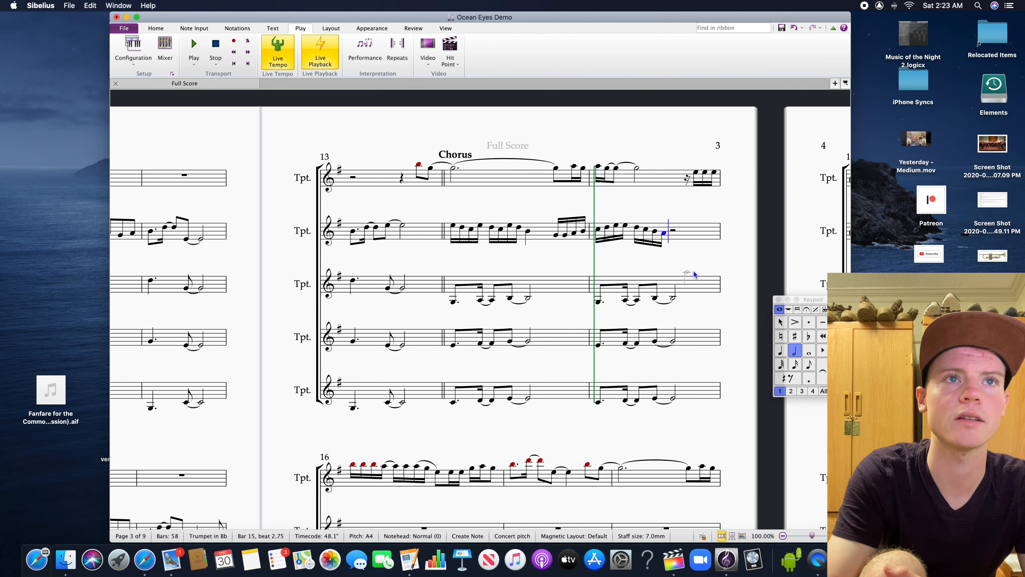
left_click(673, 235)
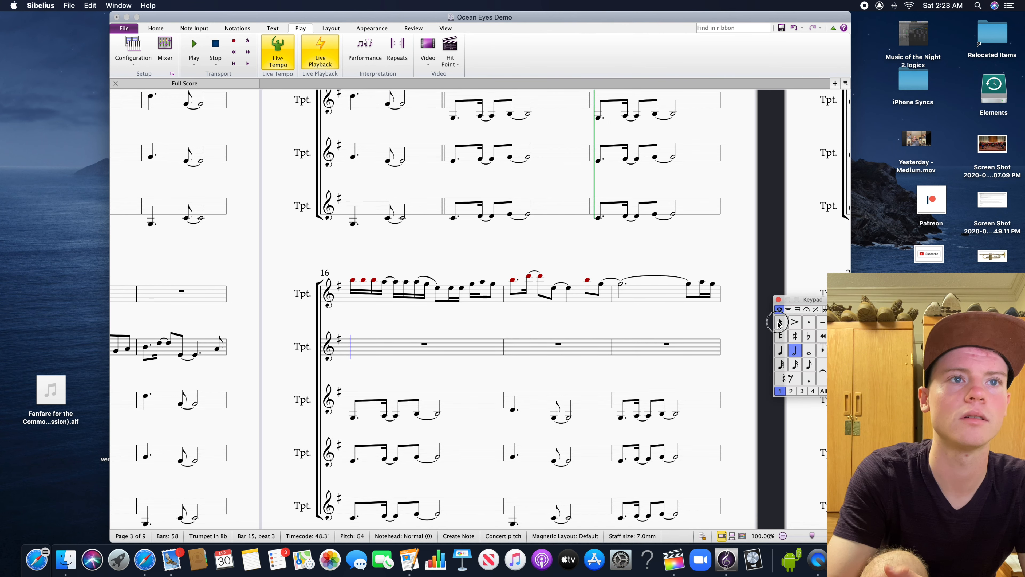
scroll(717, 313, "up", 4)
key("Escape")
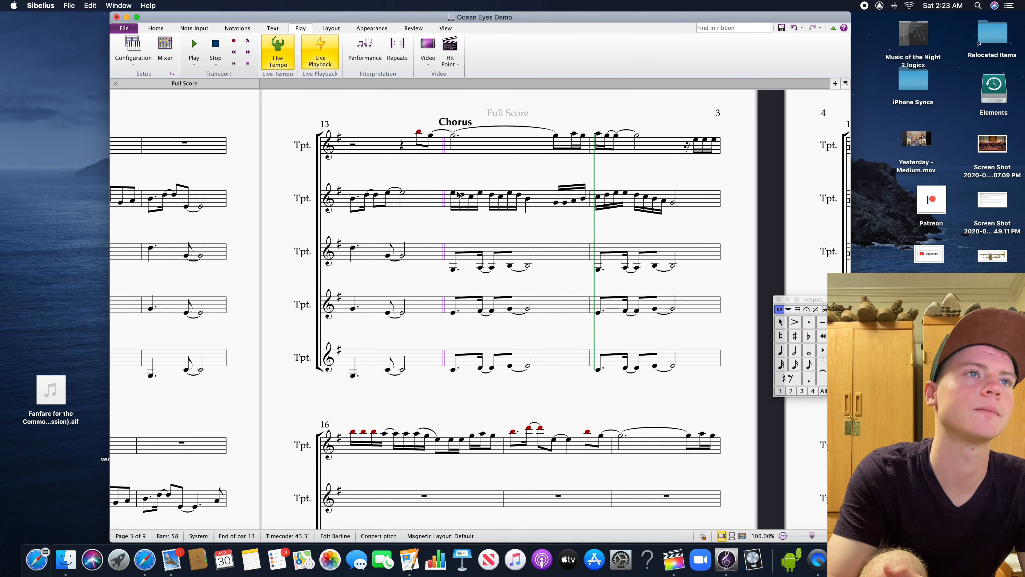
Play the score from the second trumpet's first note in bar 14 and stop at beat 3 of bar 15
double_click(456, 195)
left_click(453, 193)
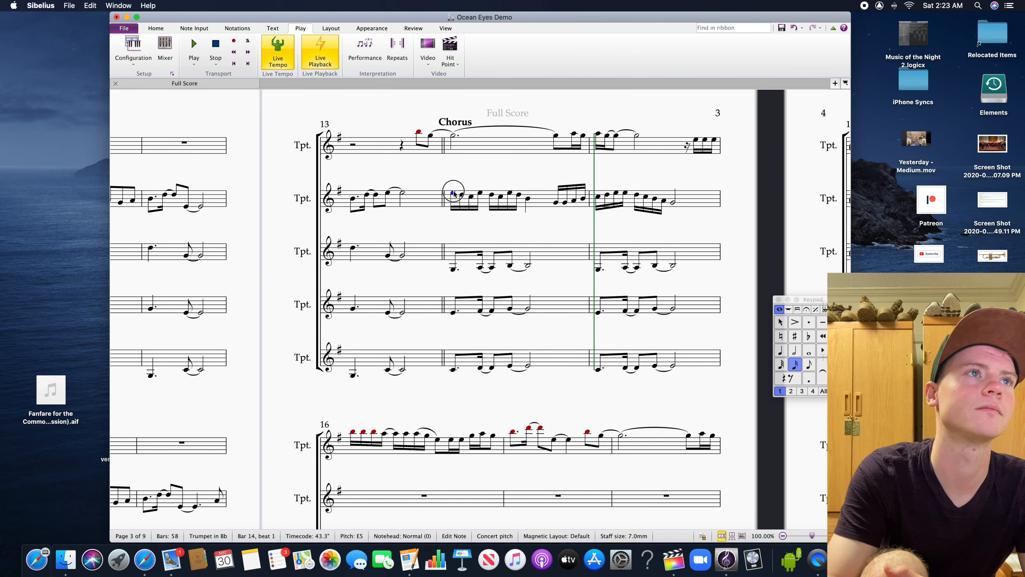
left_click(194, 64)
left_click(204, 81)
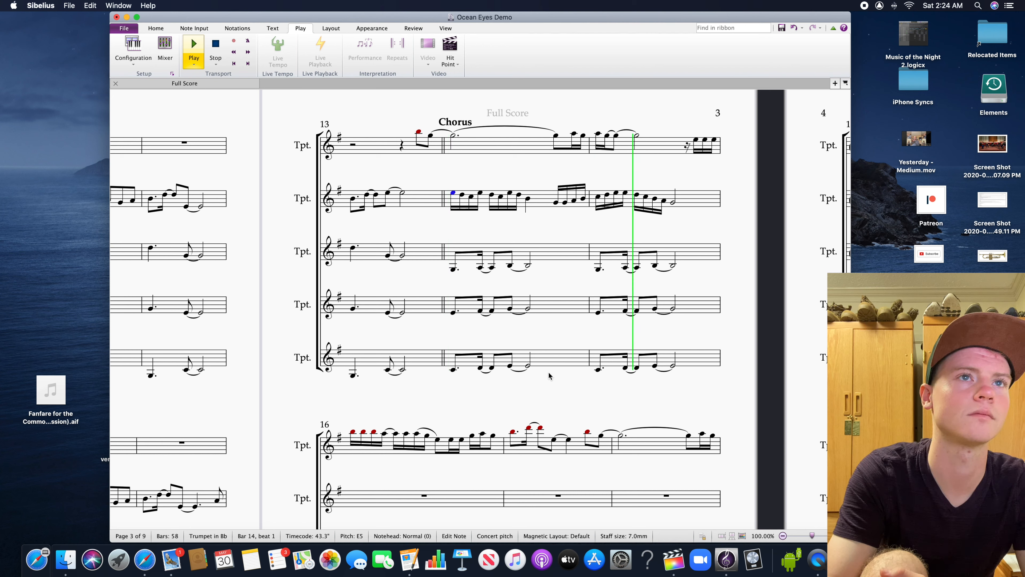
key("space")
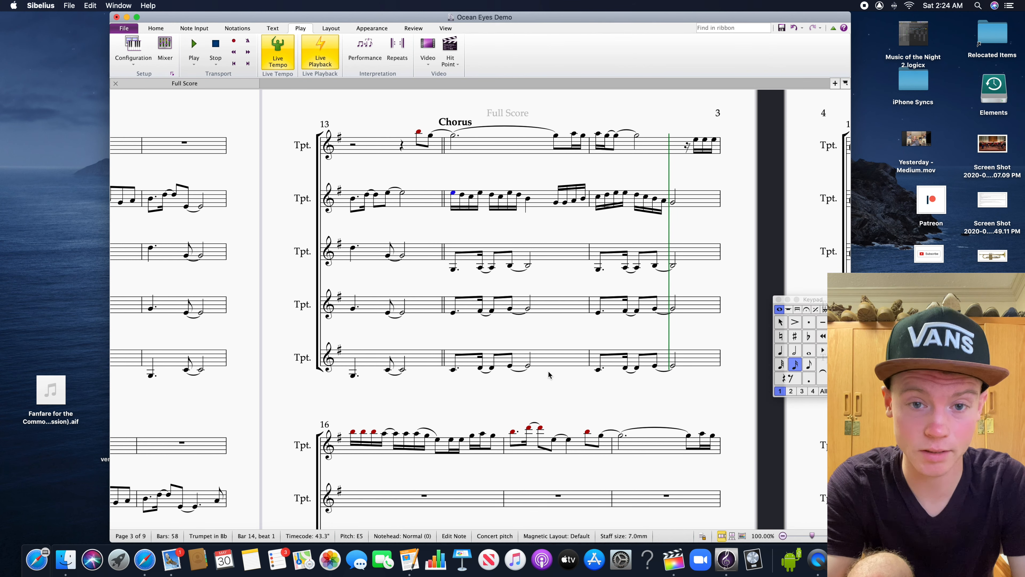
left_click_drag(568, 393, 524, 312)
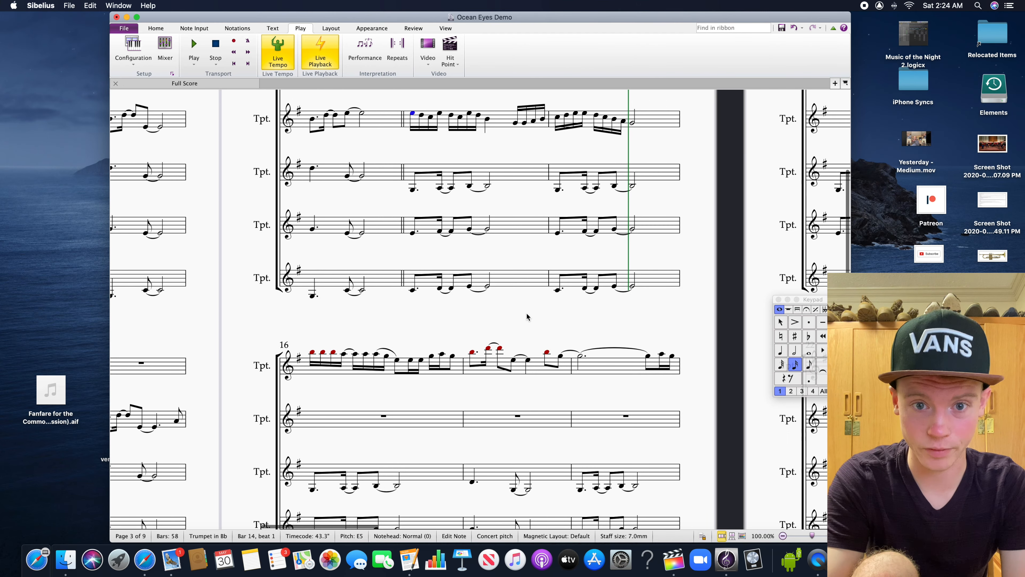
left_click_drag(623, 326, 705, 437)
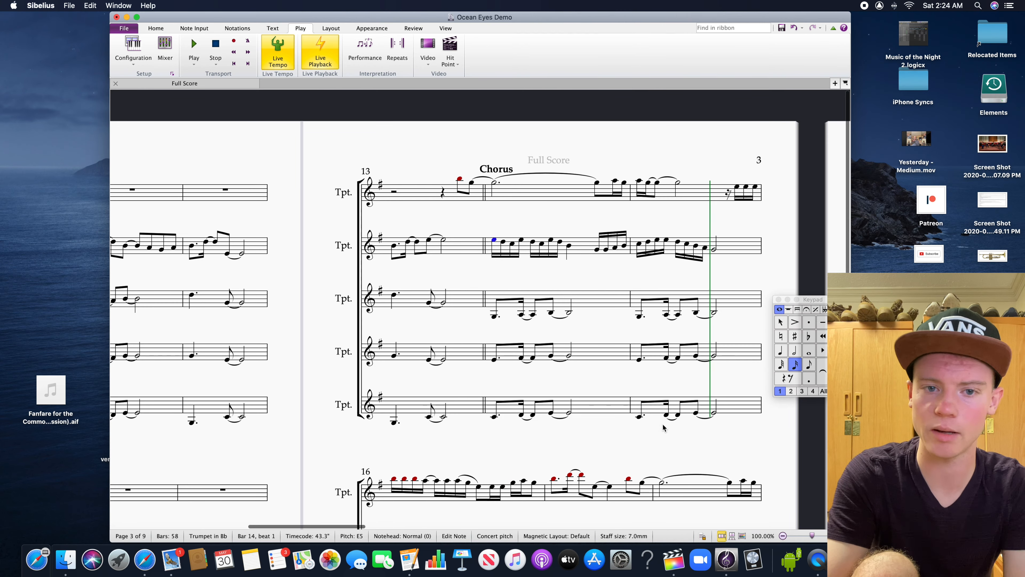
left_click_drag(547, 442, 723, 444)
left_click_drag(591, 435, 475, 443)
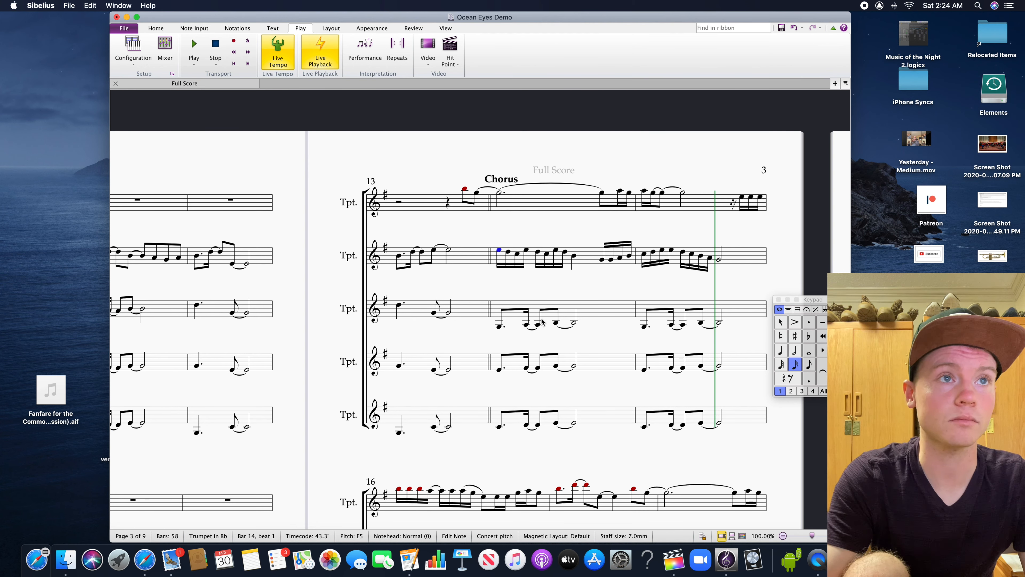
left_click_drag(579, 284, 544, 279)
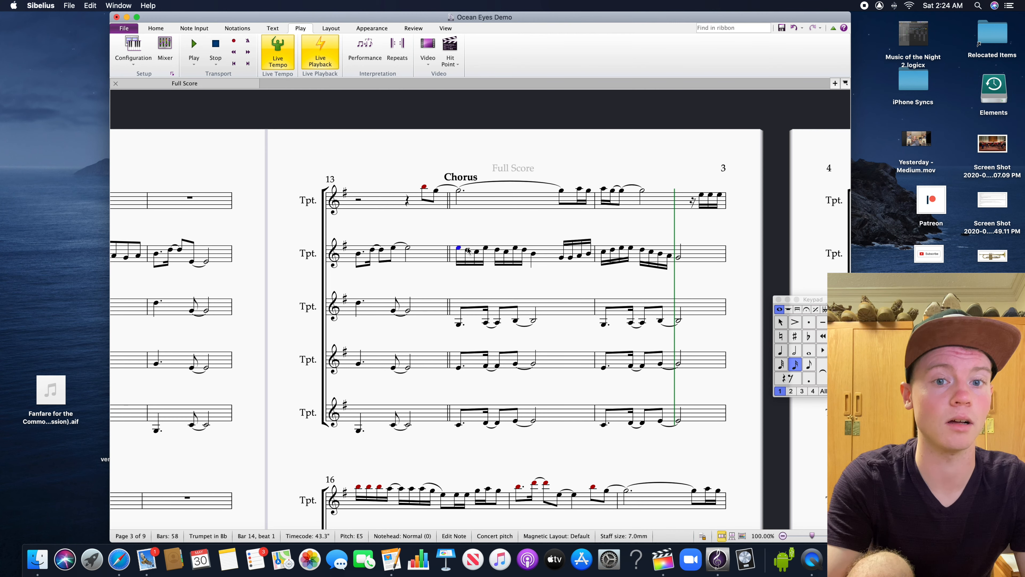
left_click_drag(287, 229, 303, 236)
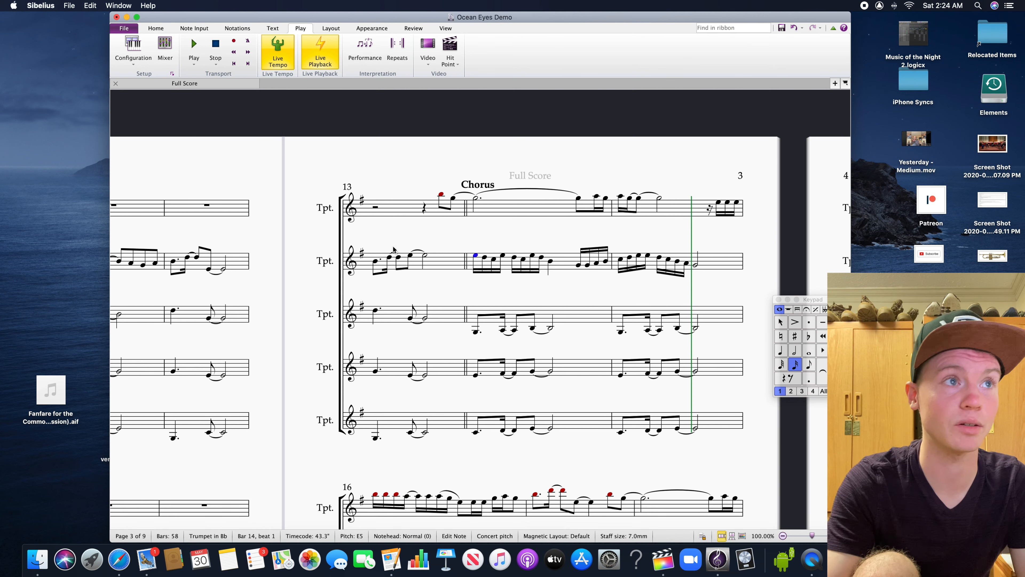
Play the score from the second trumpet's first note in bar 13 and stop near the end of bar 15
left_click(374, 262)
left_click(194, 65)
left_click(206, 94)
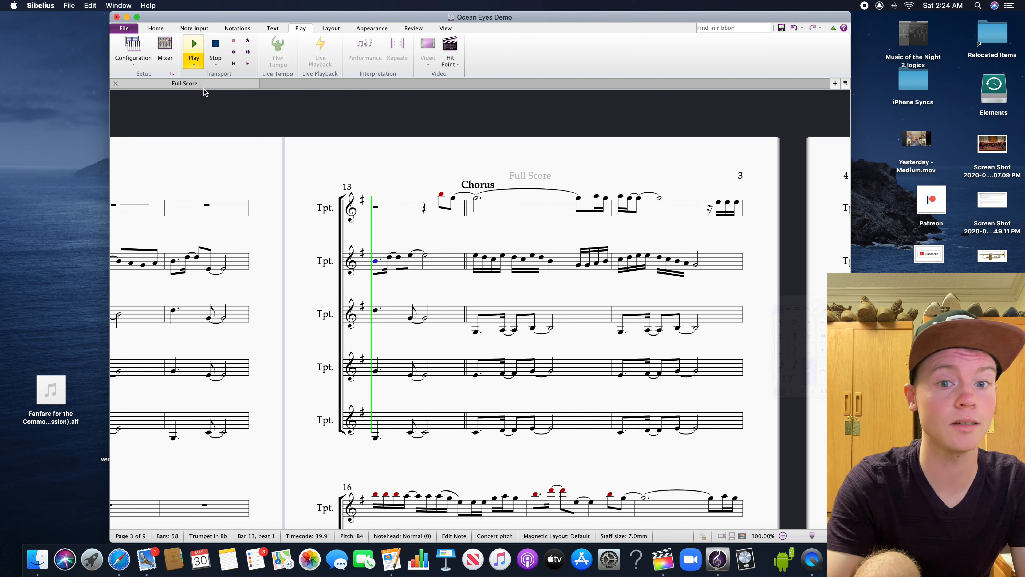
left_click_drag(423, 286, 411, 276)
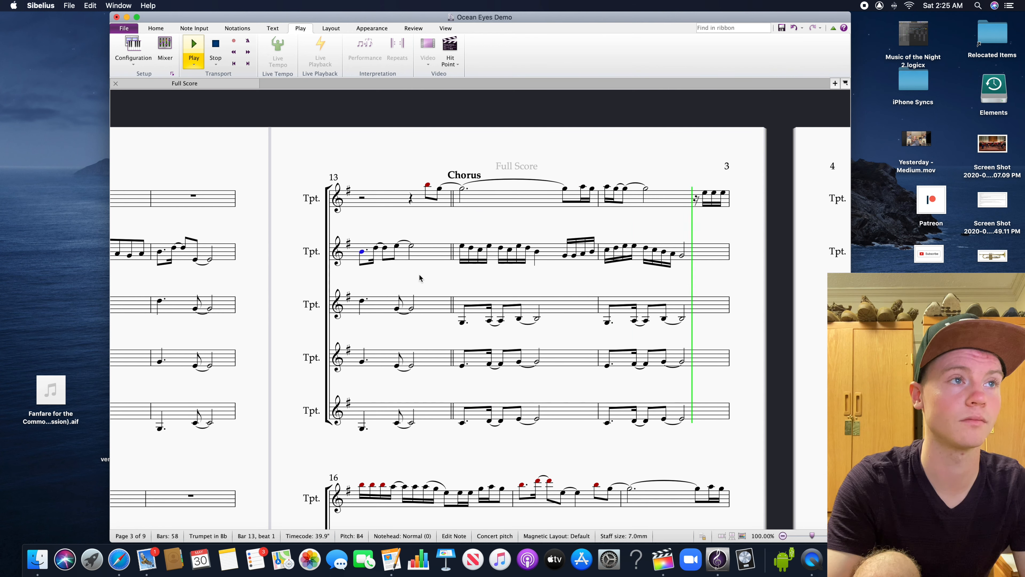
key("space")
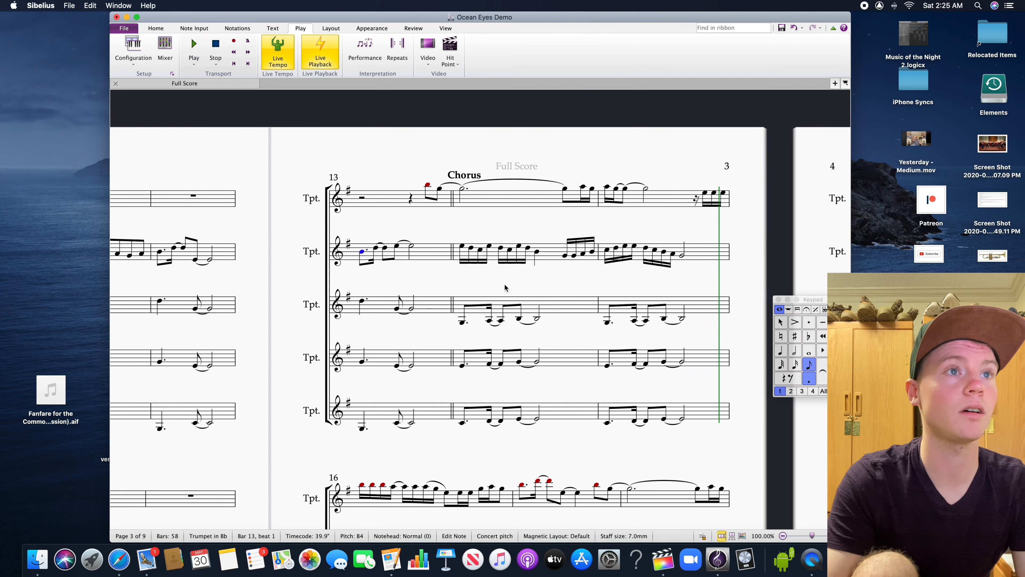
Look back over the trumpet parts in the intro and first verse and compare them with the chorus from bar 14
left_click_drag(505, 284, 614, 228)
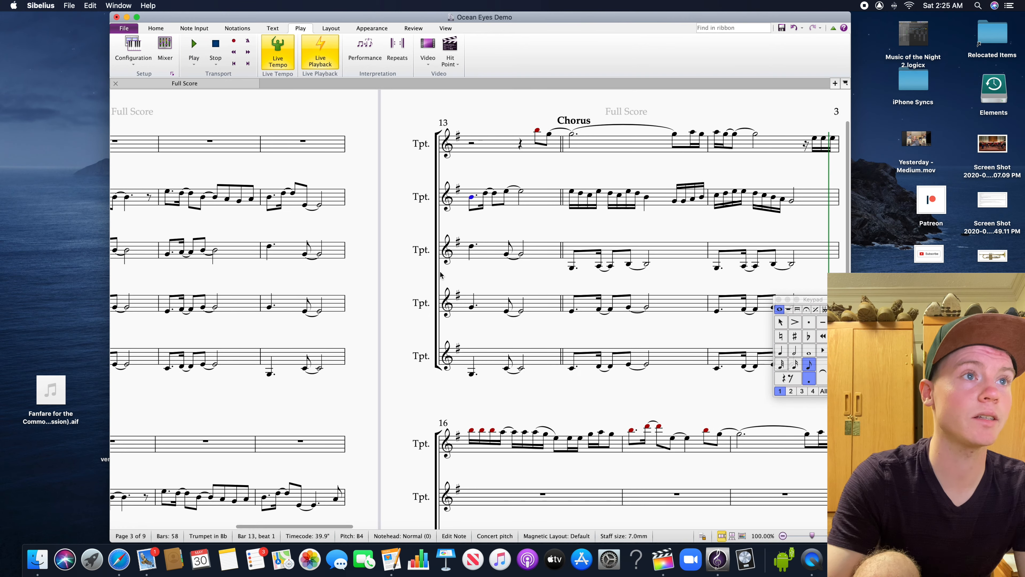
left_click_drag(424, 270, 622, 279)
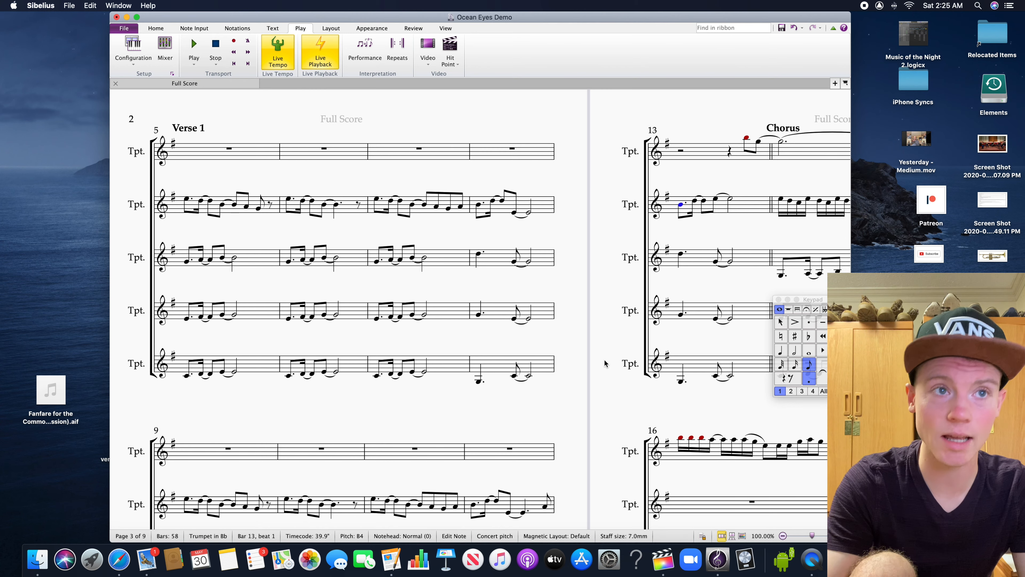
scroll(605, 360, "left", 5)
left_click_drag(279, 525, 196, 516)
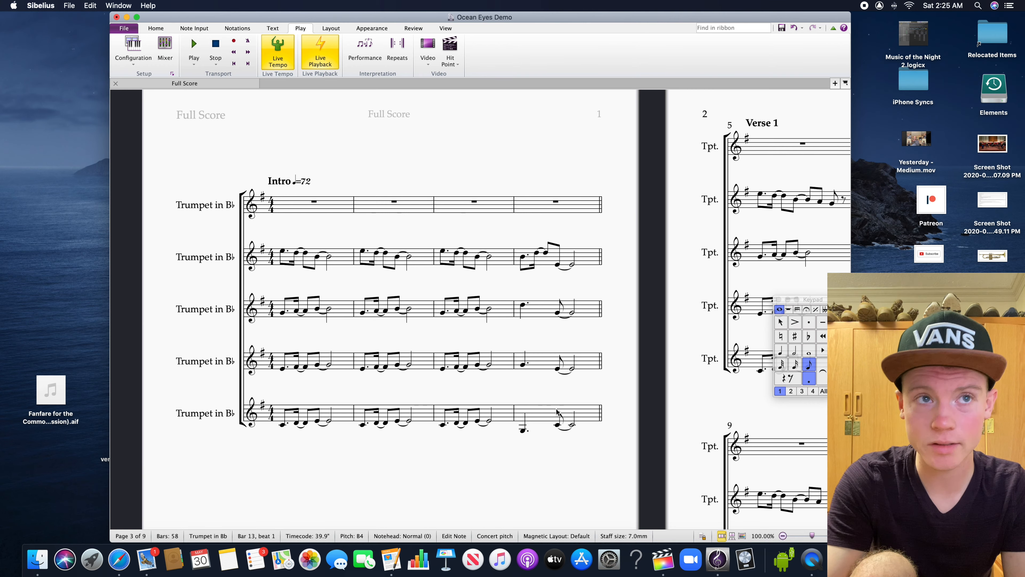
scroll(539, 397, "right", 10)
scroll(538, 397, "right", 10)
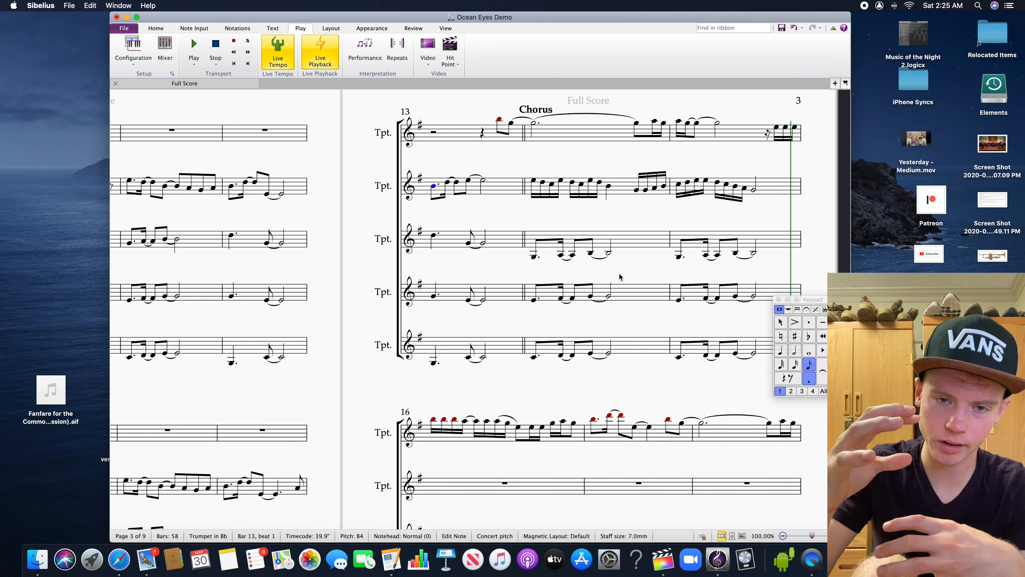
scroll(613, 268, "right", 5)
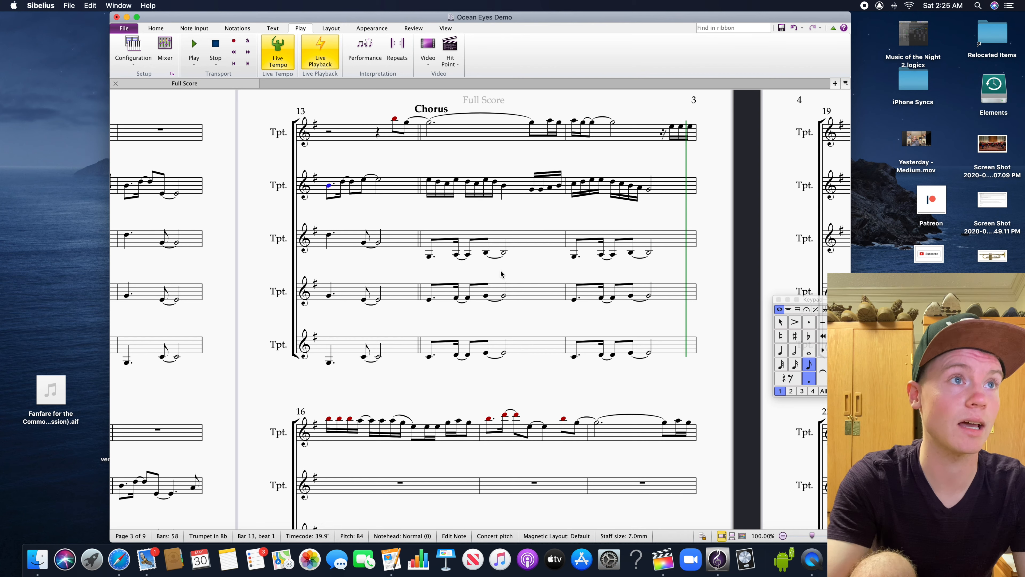
left_click_drag(499, 270, 479, 289)
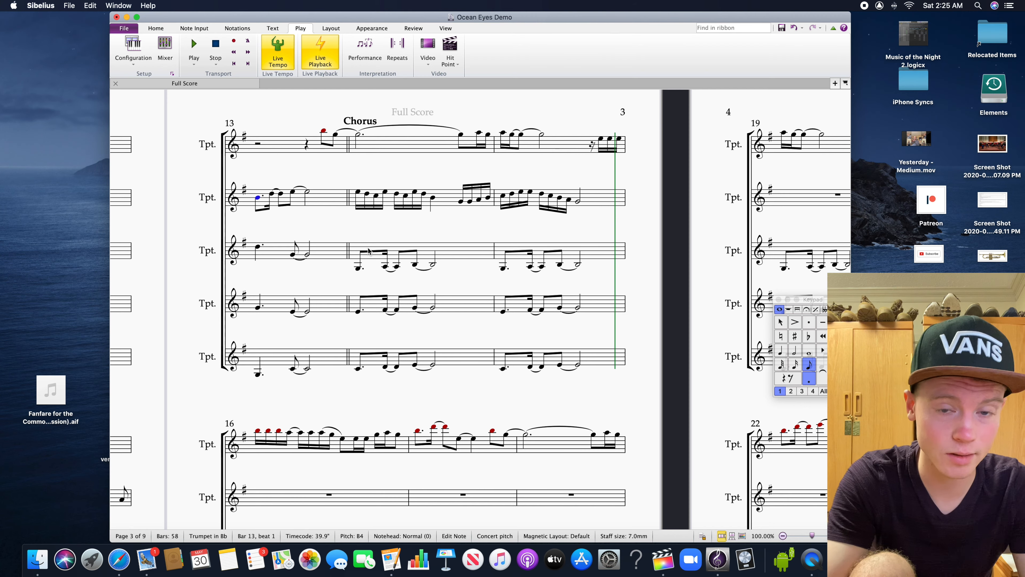
Examine the trumpet parts from bar 19 through Verse 2 to the start of the second chorus
left_click_drag(632, 324, 370, 325)
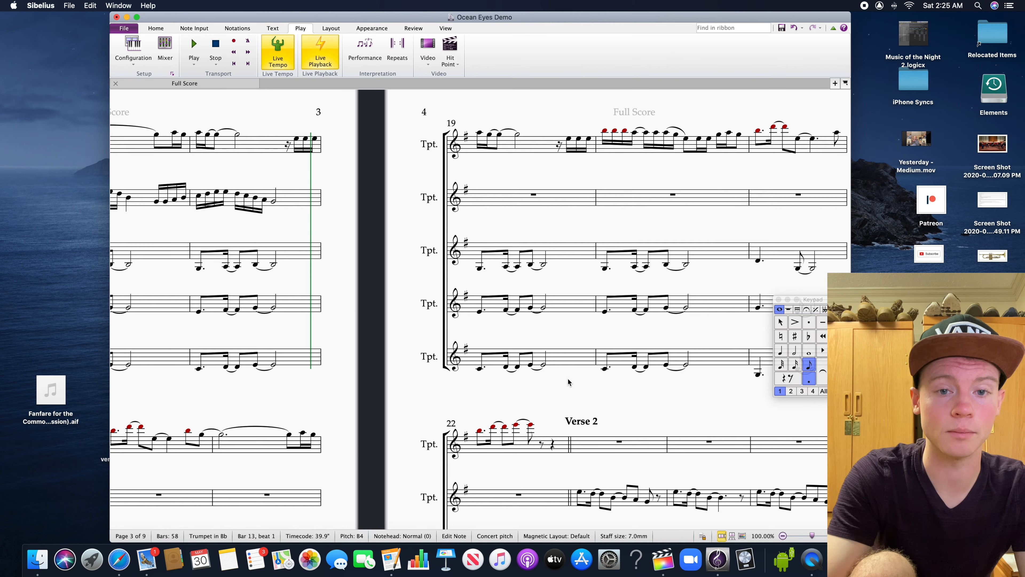
left_click_drag(603, 391, 473, 382)
left_click_drag(636, 389, 483, 388)
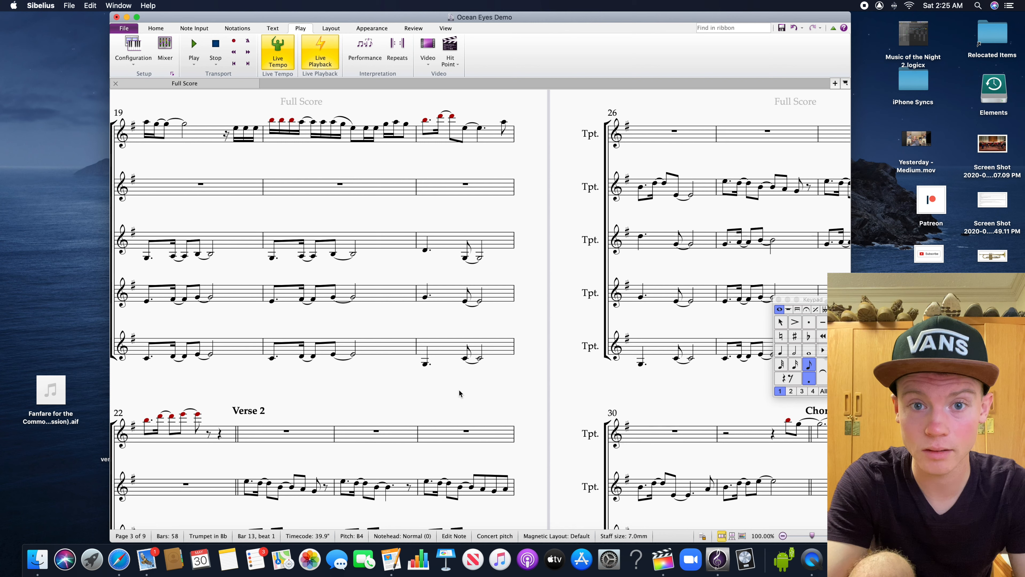
left_click_drag(564, 413, 559, 415)
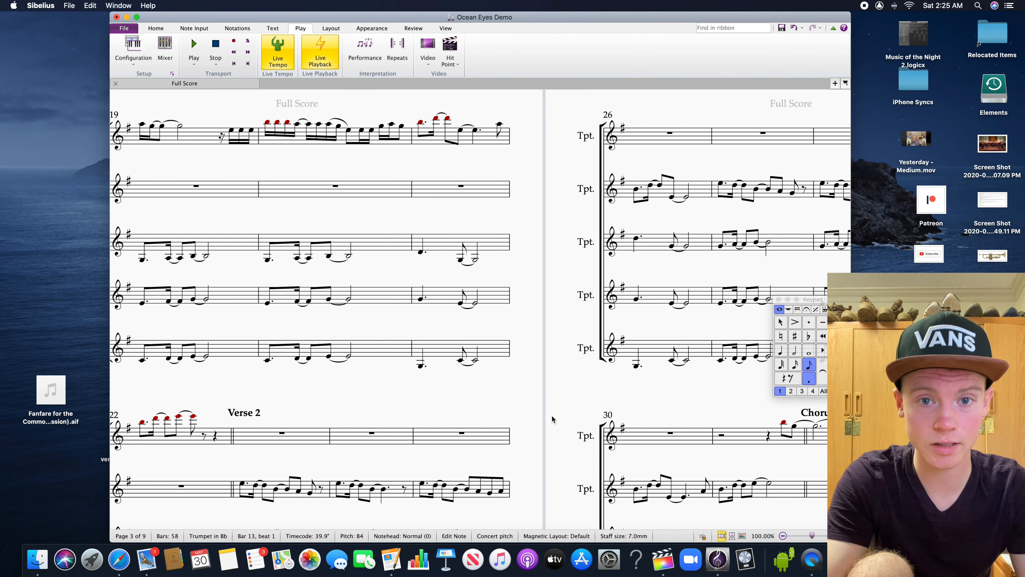
left_click_drag(519, 413, 675, 436)
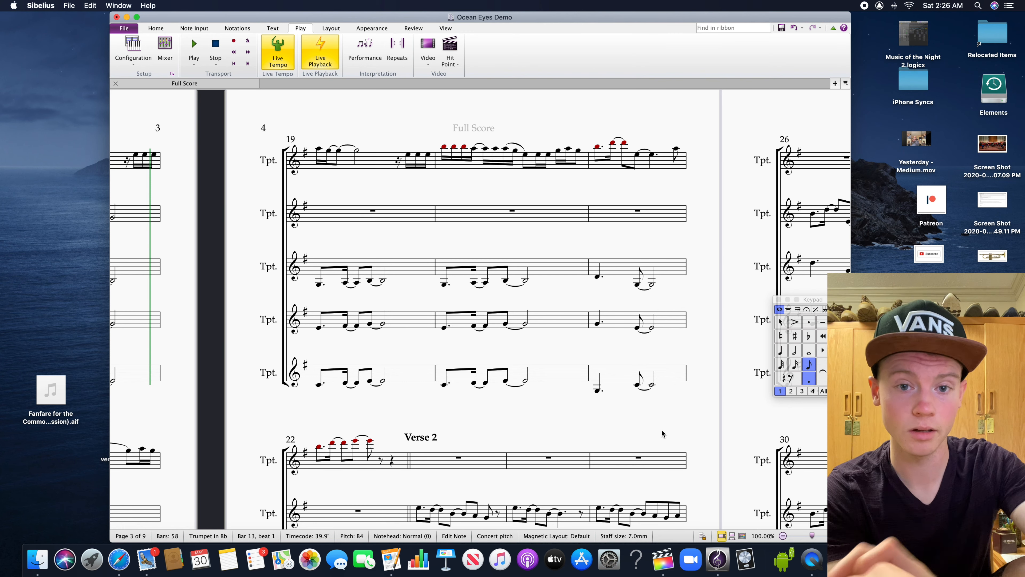
mouse_move(611, 467)
left_mouse_down()
mouse_move(616, 442)
mouse_move(617, 459)
left_mouse_up()
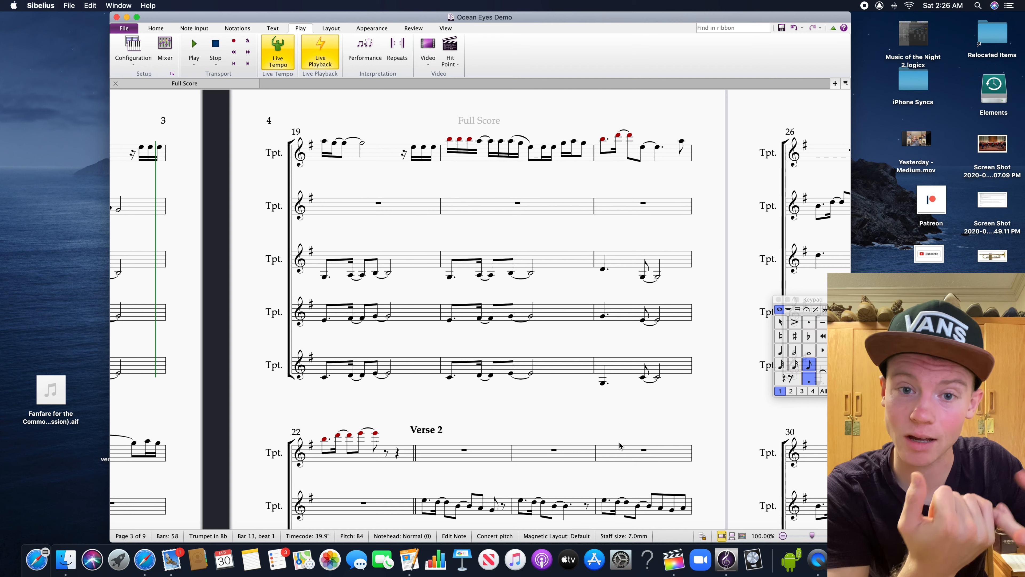
scroll(620, 444, "right", 10)
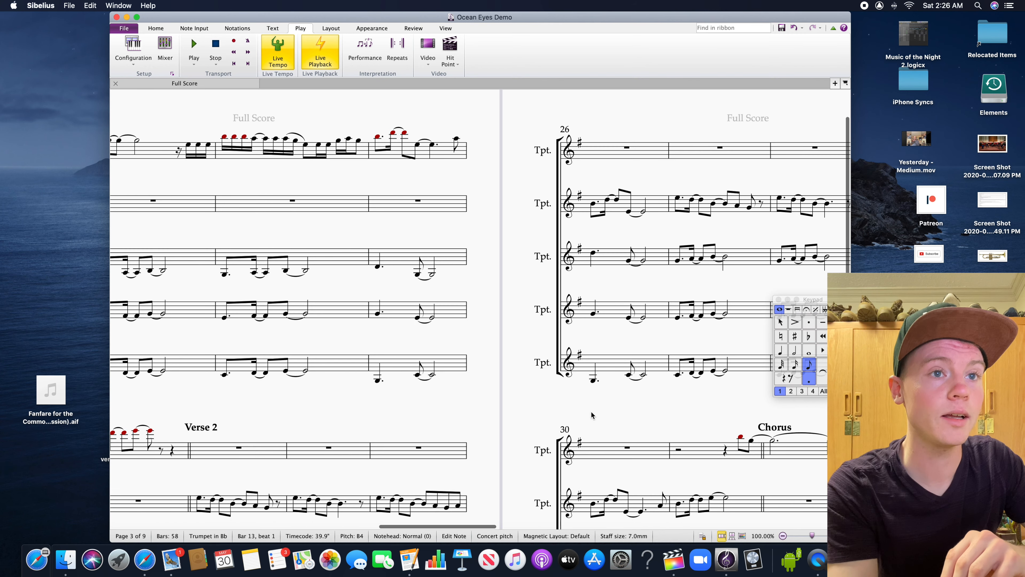